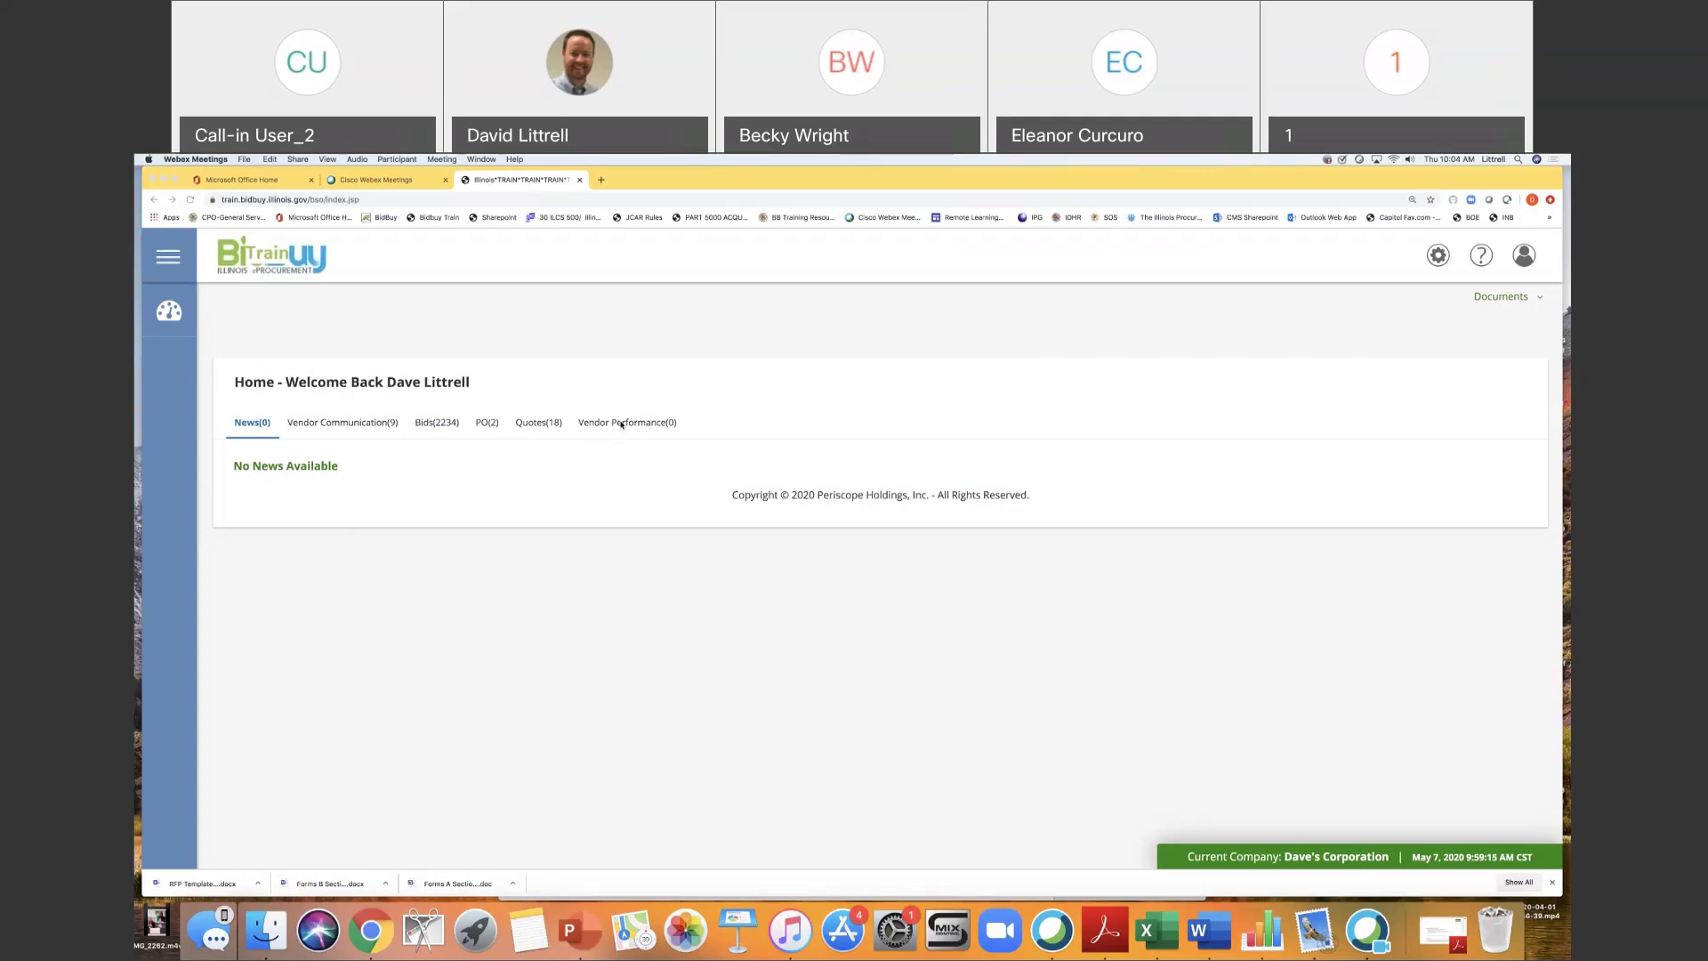
Show the bids list and open the Toll Highway Authority bid 20-557THA-ADMIN-B-11377 from the open bids.
{"action": "left_click", "coordinate": [436, 425]}
{"action": "left_click", "coordinate": [435, 424]}
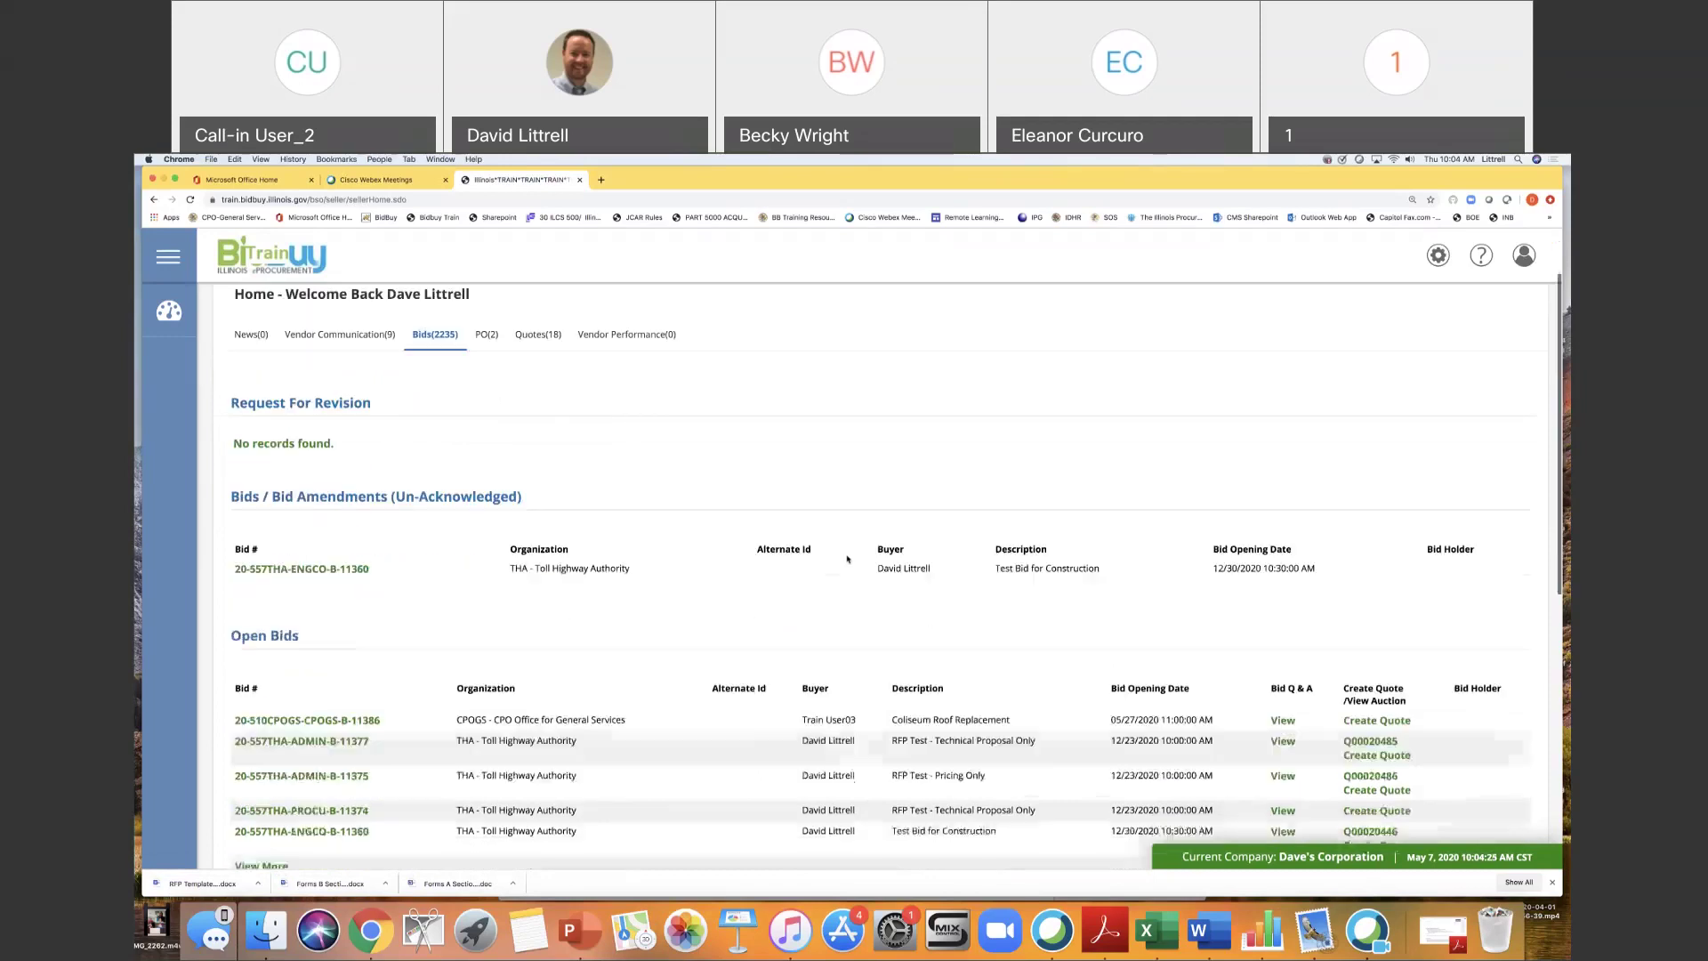
{"action": "scroll", "coordinate": [847, 559], "scroll_direction": "down", "scroll_amount": 3}
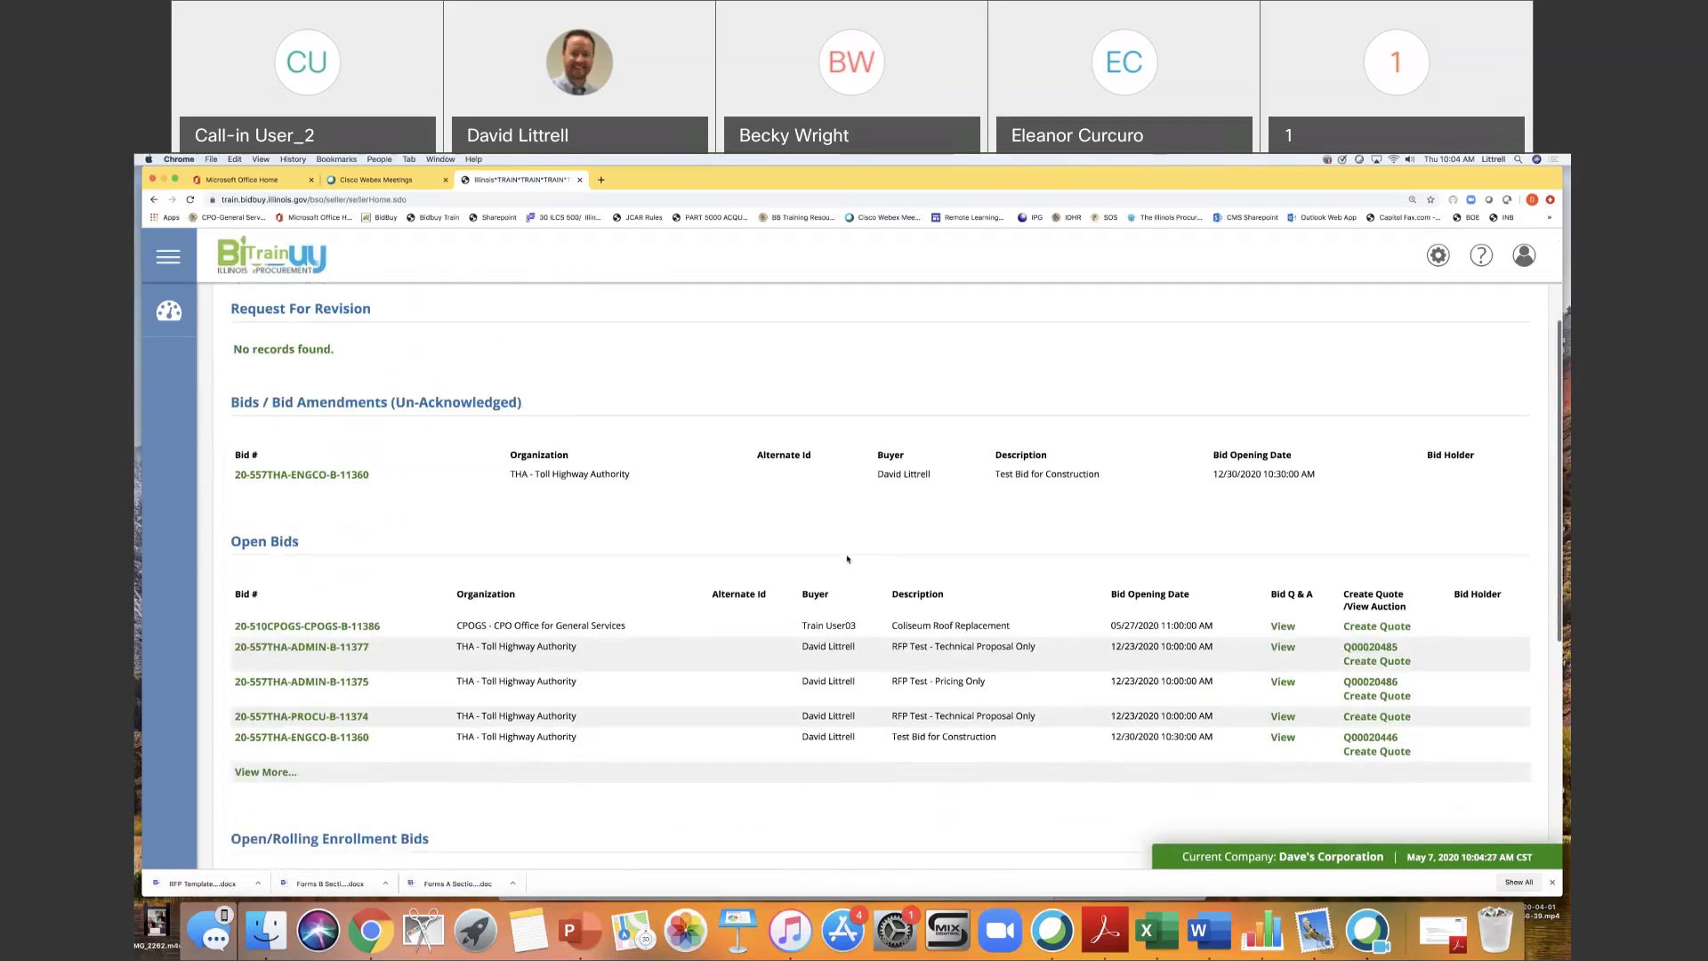
{"action": "scroll", "coordinate": [846, 560], "scroll_direction": "down", "scroll_amount": 2}
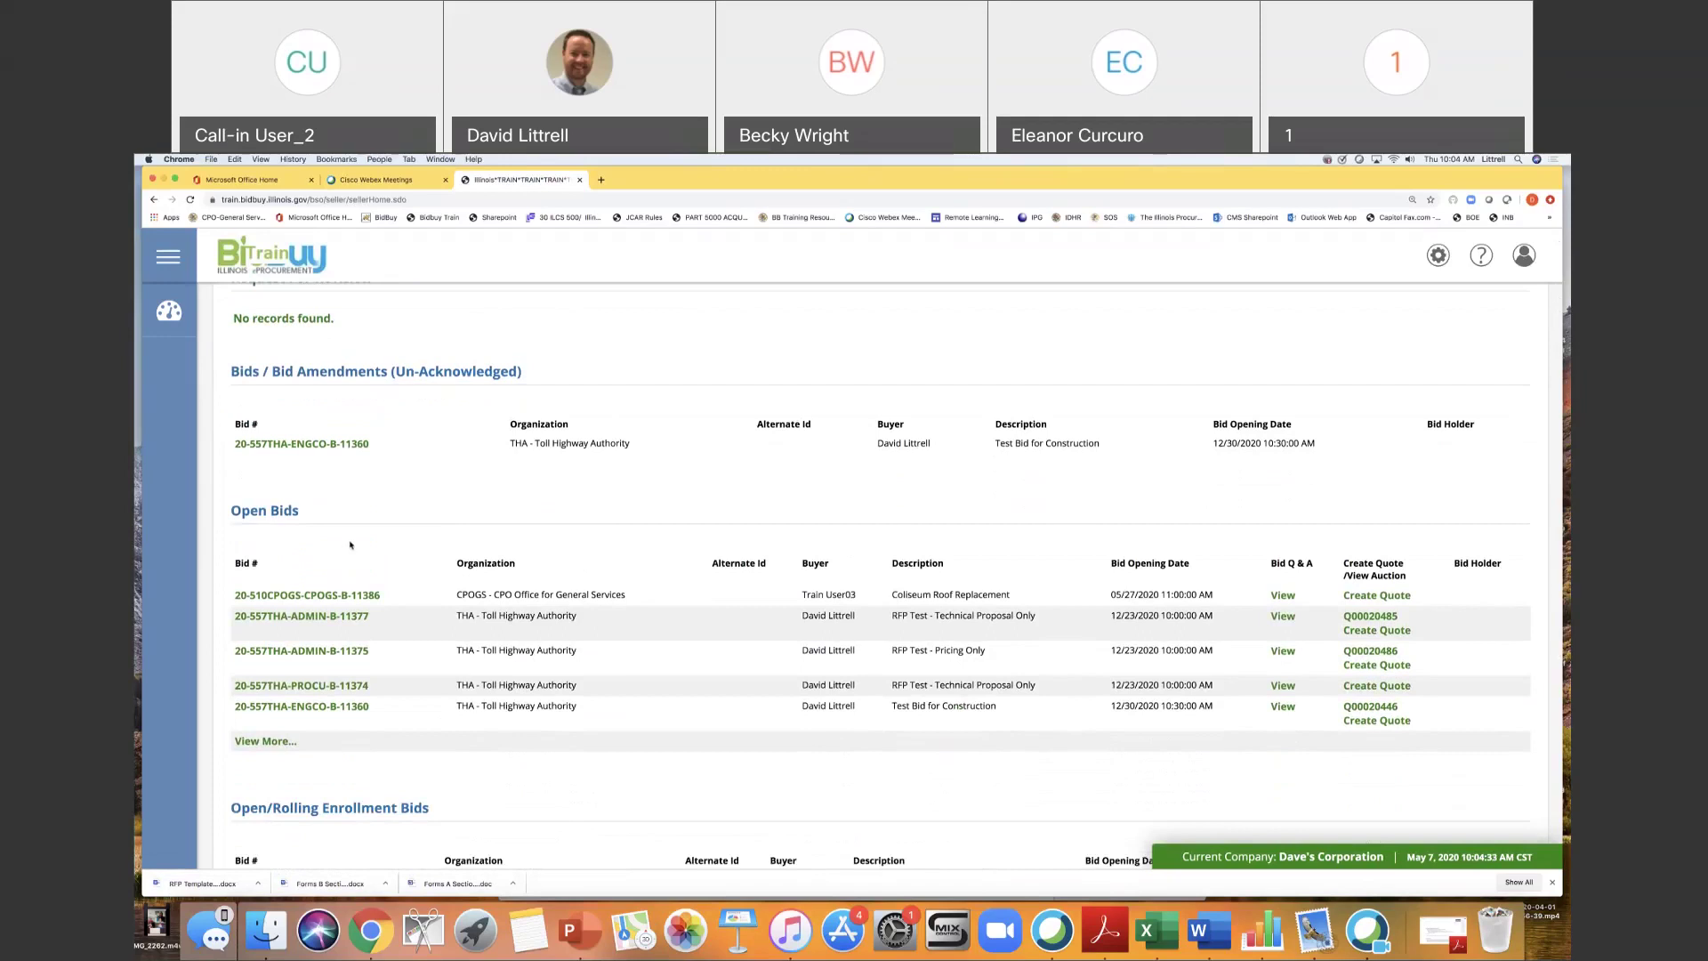
{"action": "scroll", "coordinate": [612, 546], "scroll_direction": "down", "scroll_amount": 1}
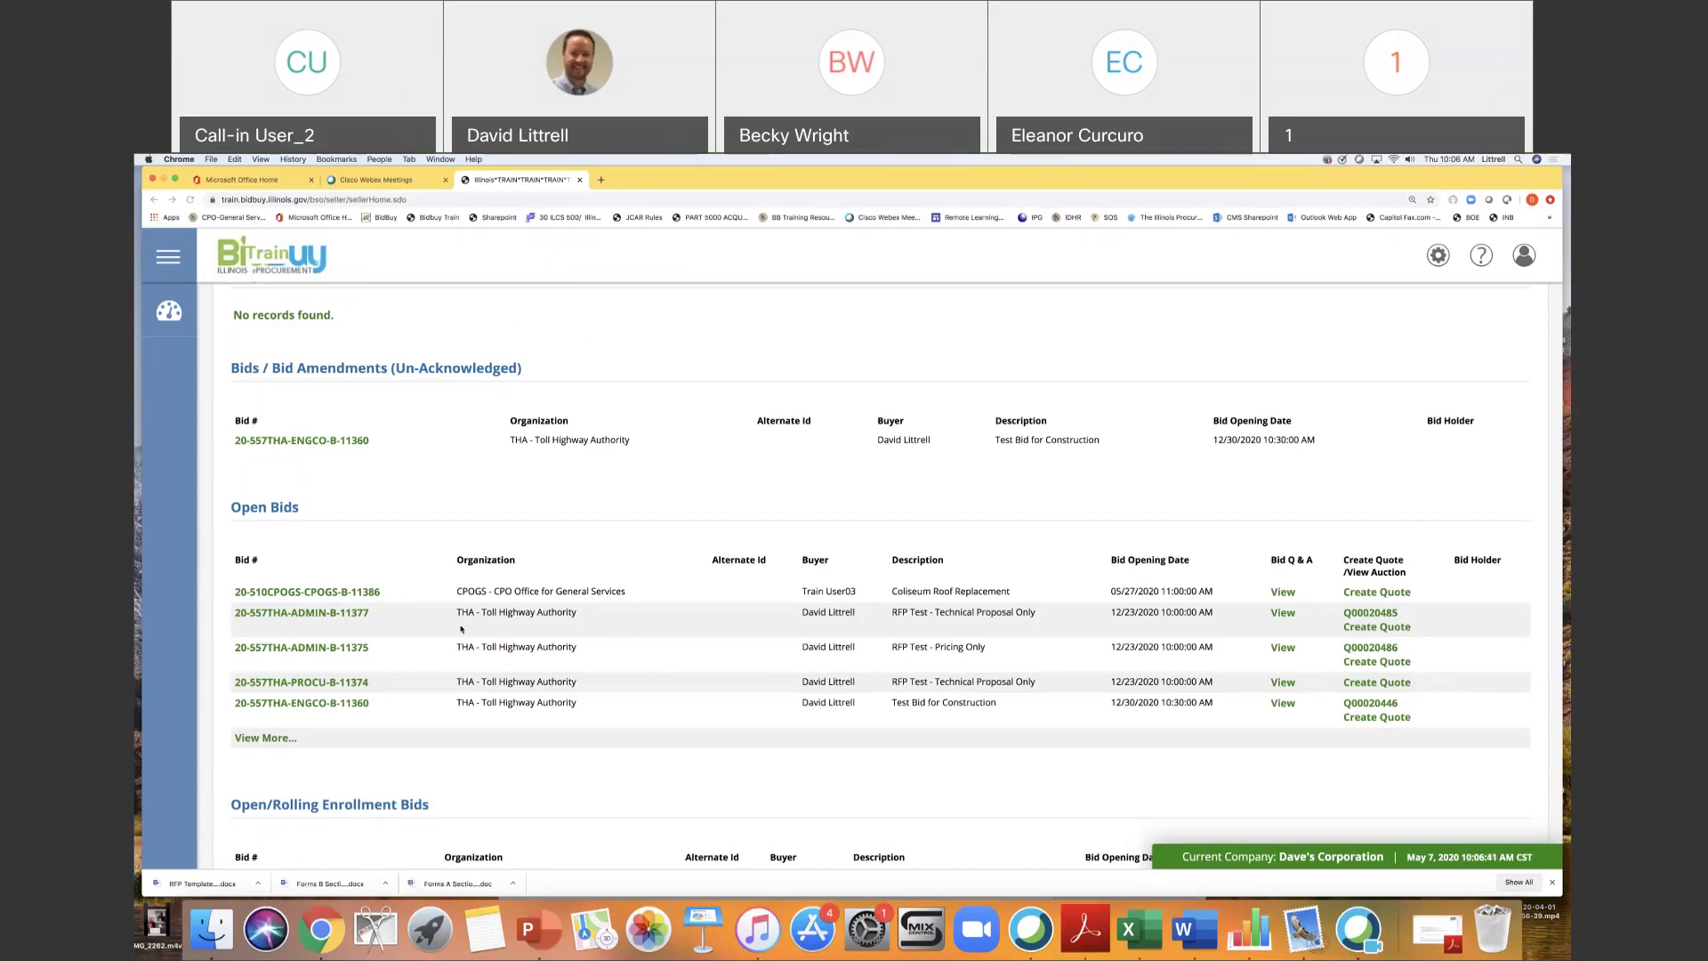
{"action": "left_click", "coordinate": [343, 614]}
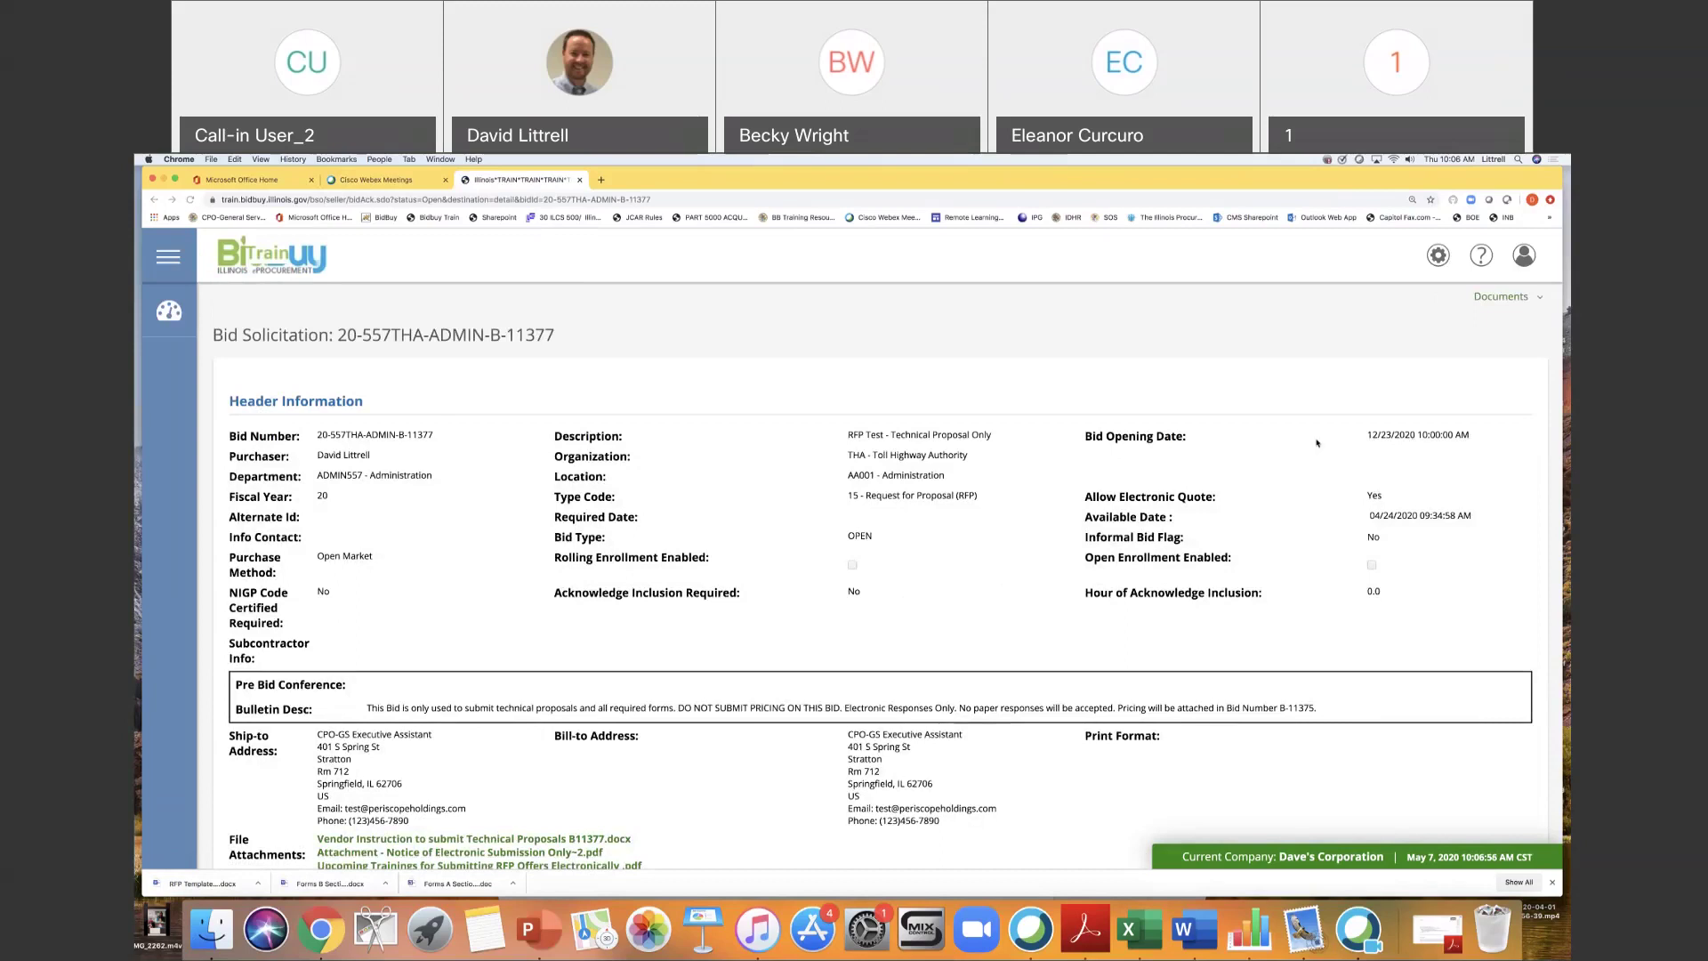
Review the bid's header information, read its attachment "Vendor Instruction to submit Technical Proposals B11377.docx" in Word, and close the document.
{"action": "scroll", "coordinate": [486, 639], "scroll_direction": "down", "scroll_amount": 2}
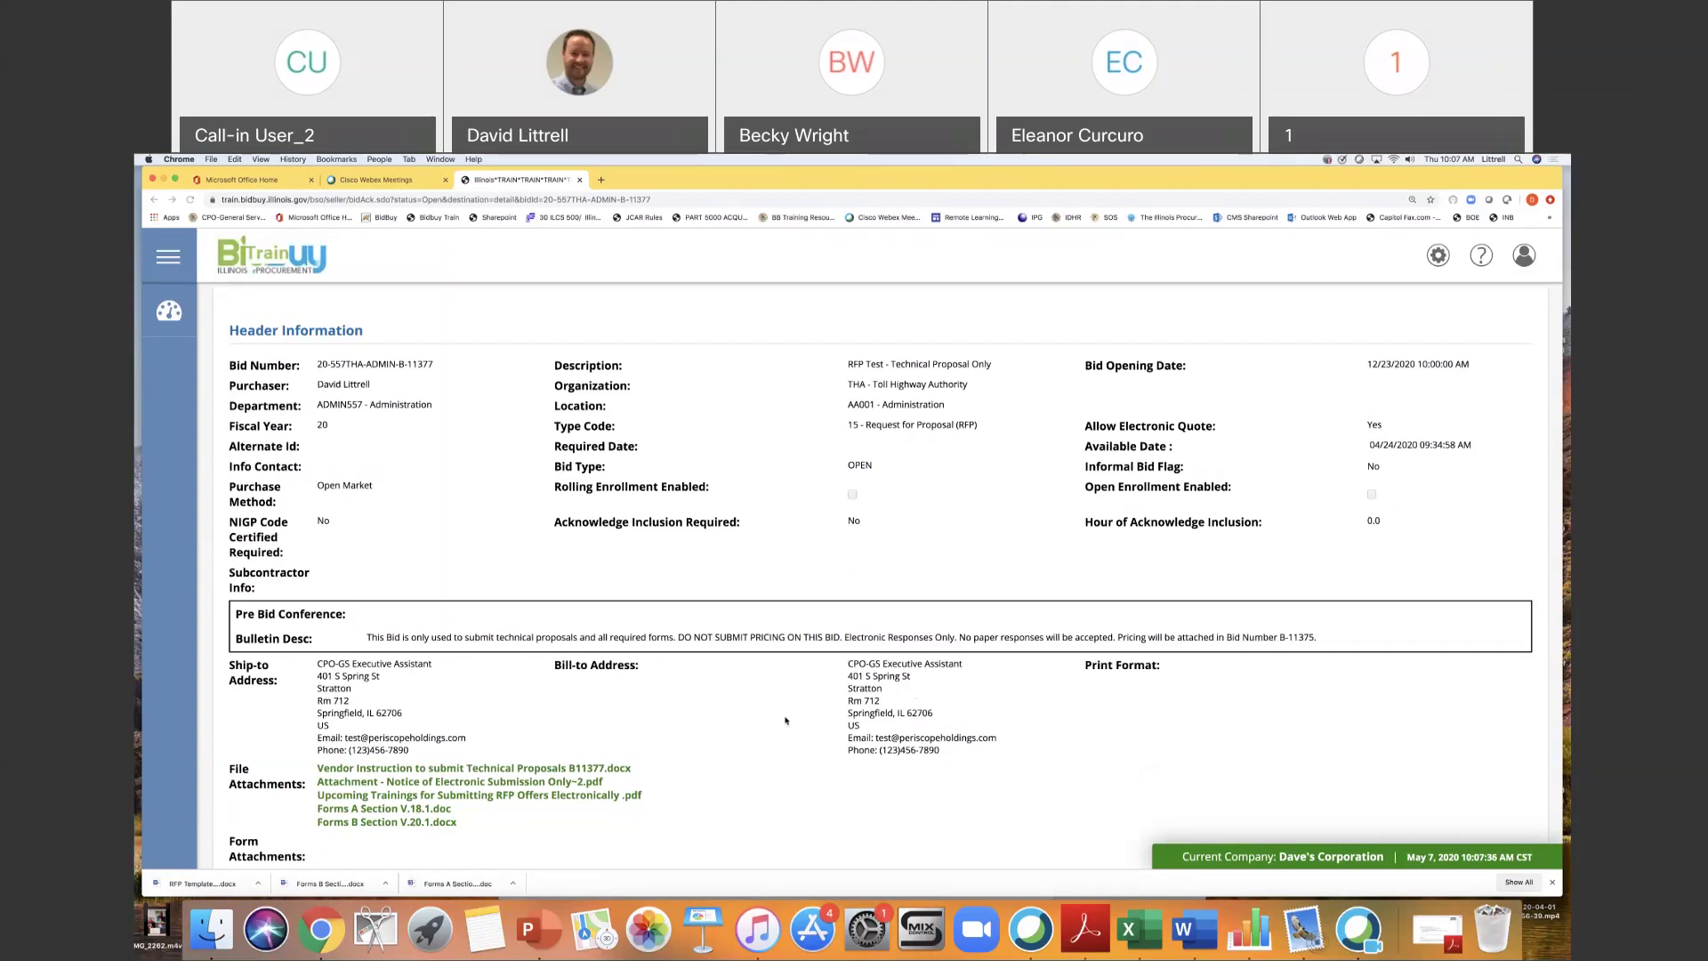
{"action": "scroll", "coordinate": [786, 721], "scroll_direction": "down", "scroll_amount": 3}
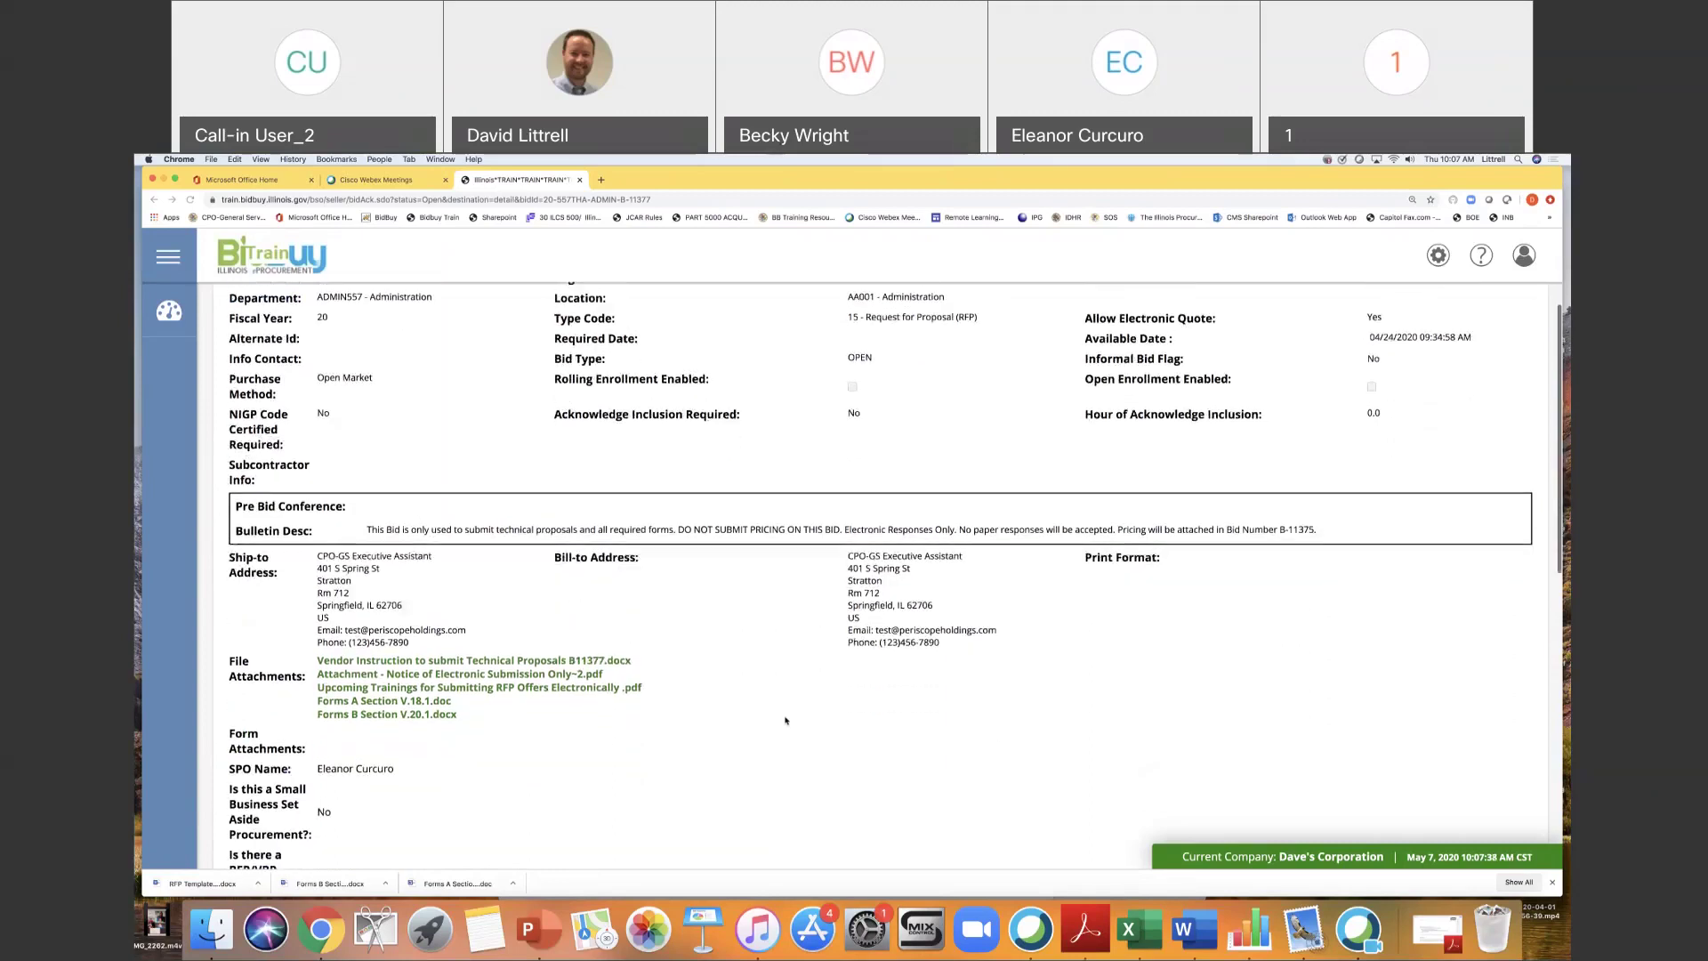
{"action": "scroll", "coordinate": [751, 656], "scroll_direction": "down", "scroll_amount": 1}
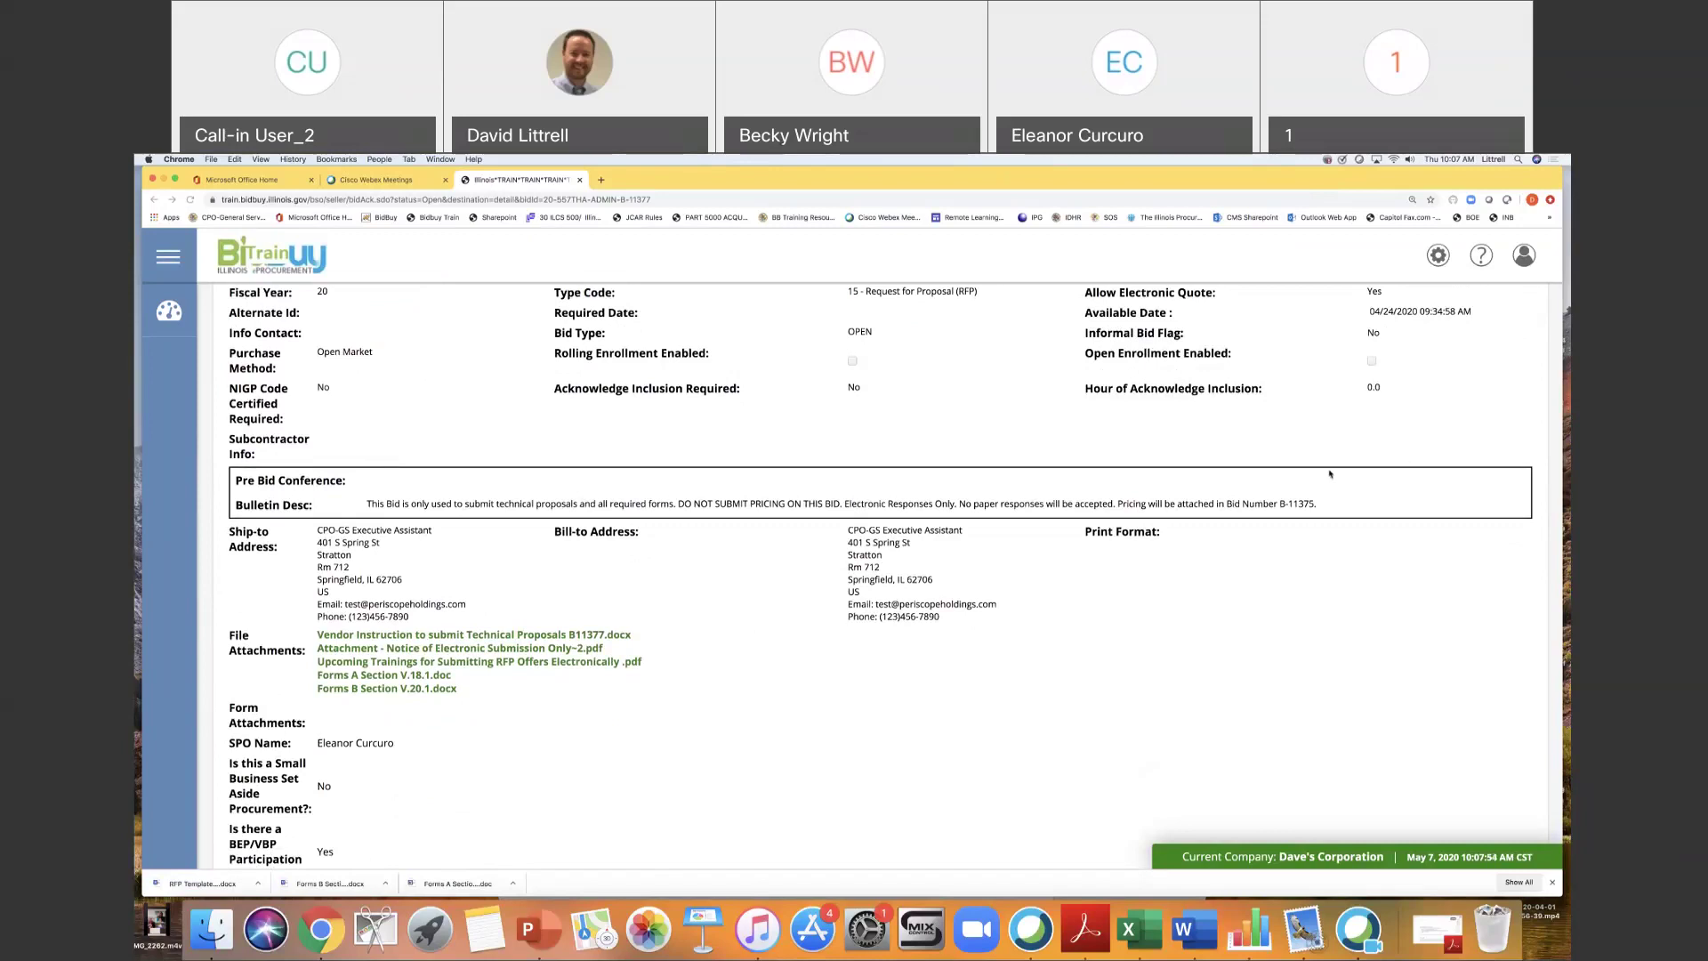
{"action": "left_click", "coordinate": [454, 639]}
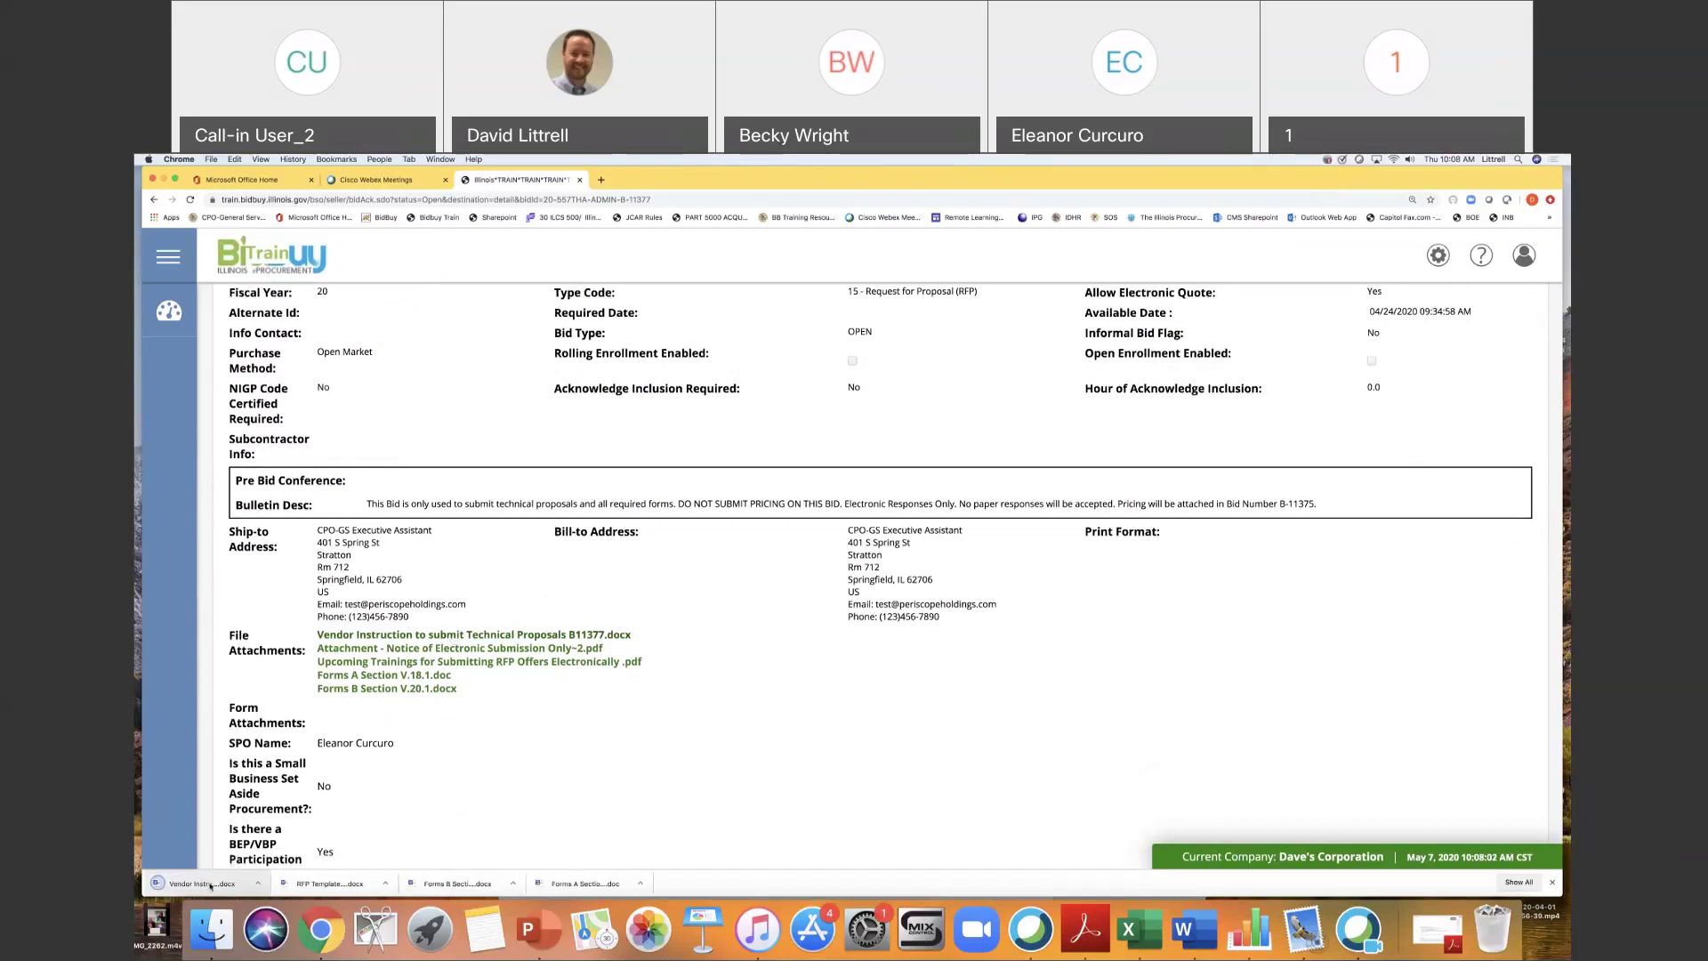
{"action": "left_click", "coordinate": [210, 885]}
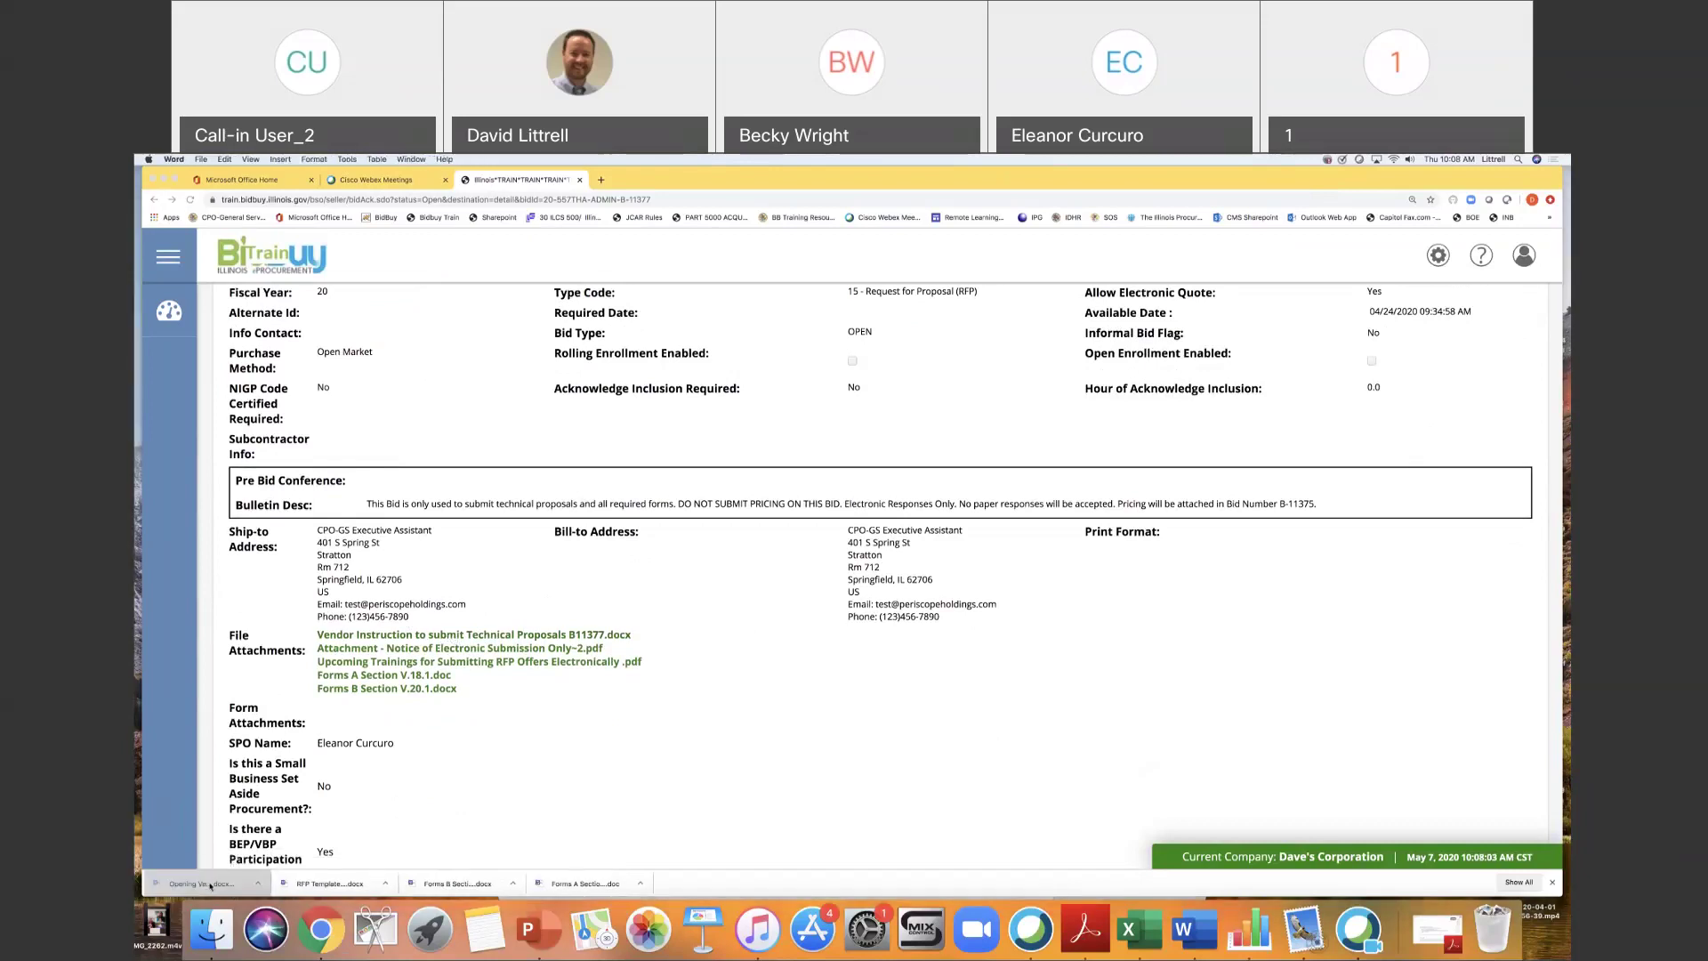
{"action": "left_click_drag", "start_coordinate": [1125, 185], "coordinate": [1131, 184]}
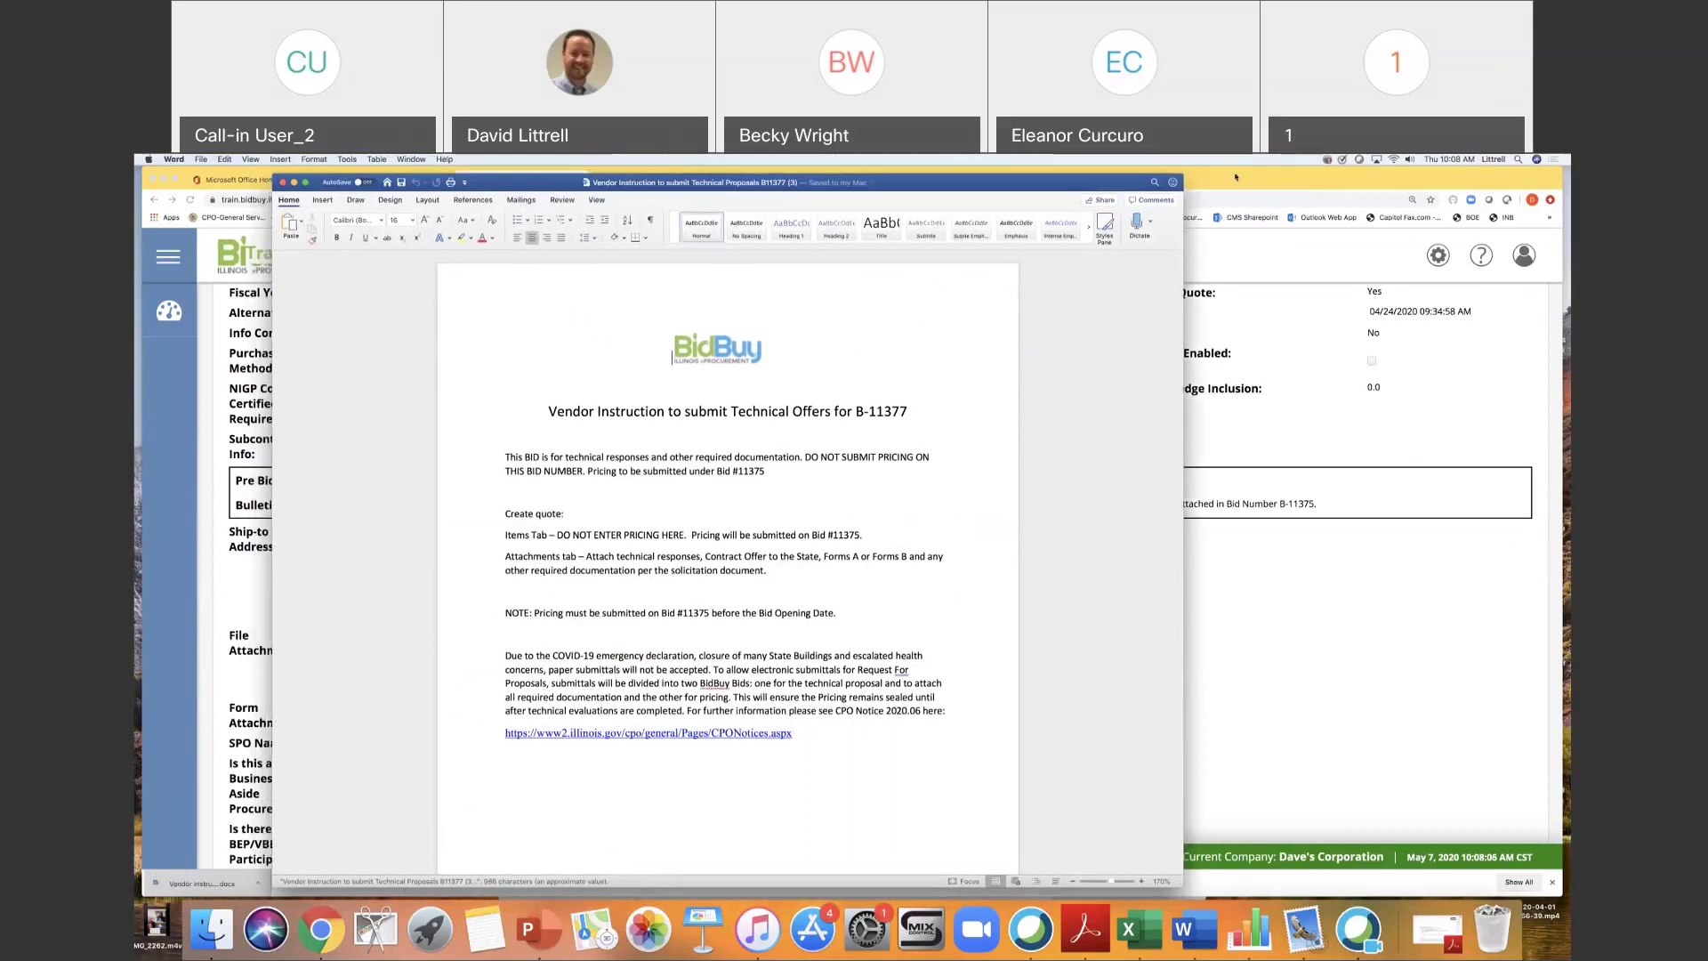
{"action": "left_click_drag", "start_coordinate": [1234, 177], "coordinate": [1285, 175]}
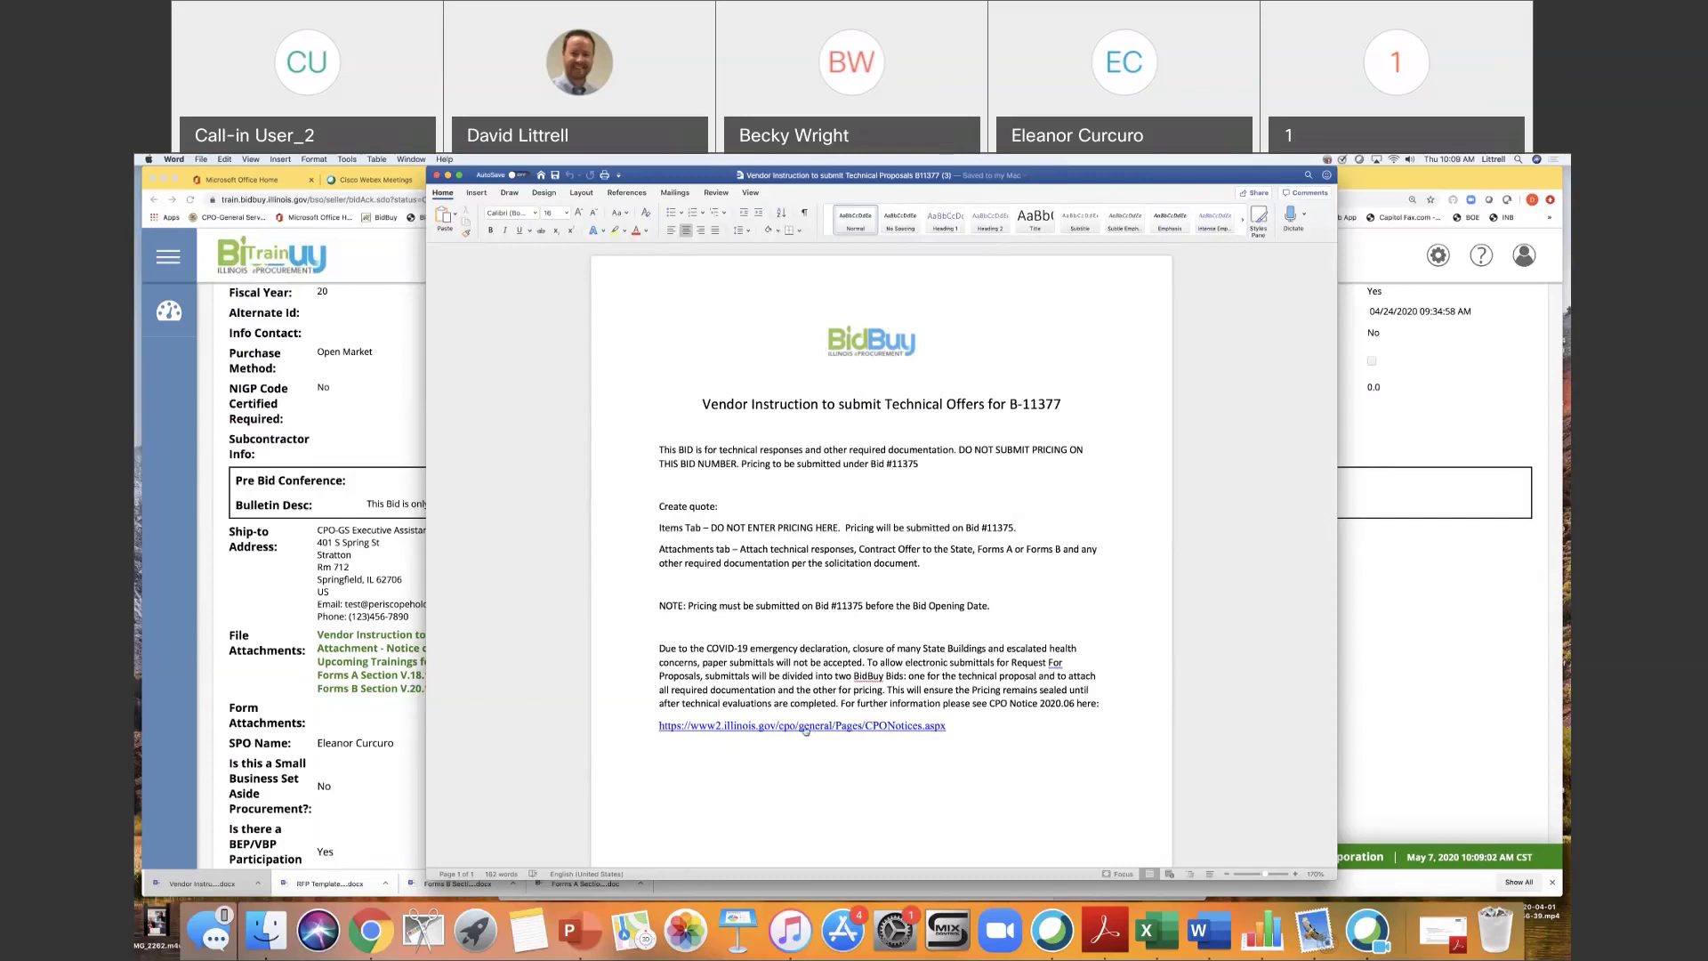
{"action": "left_click", "coordinate": [436, 175]}
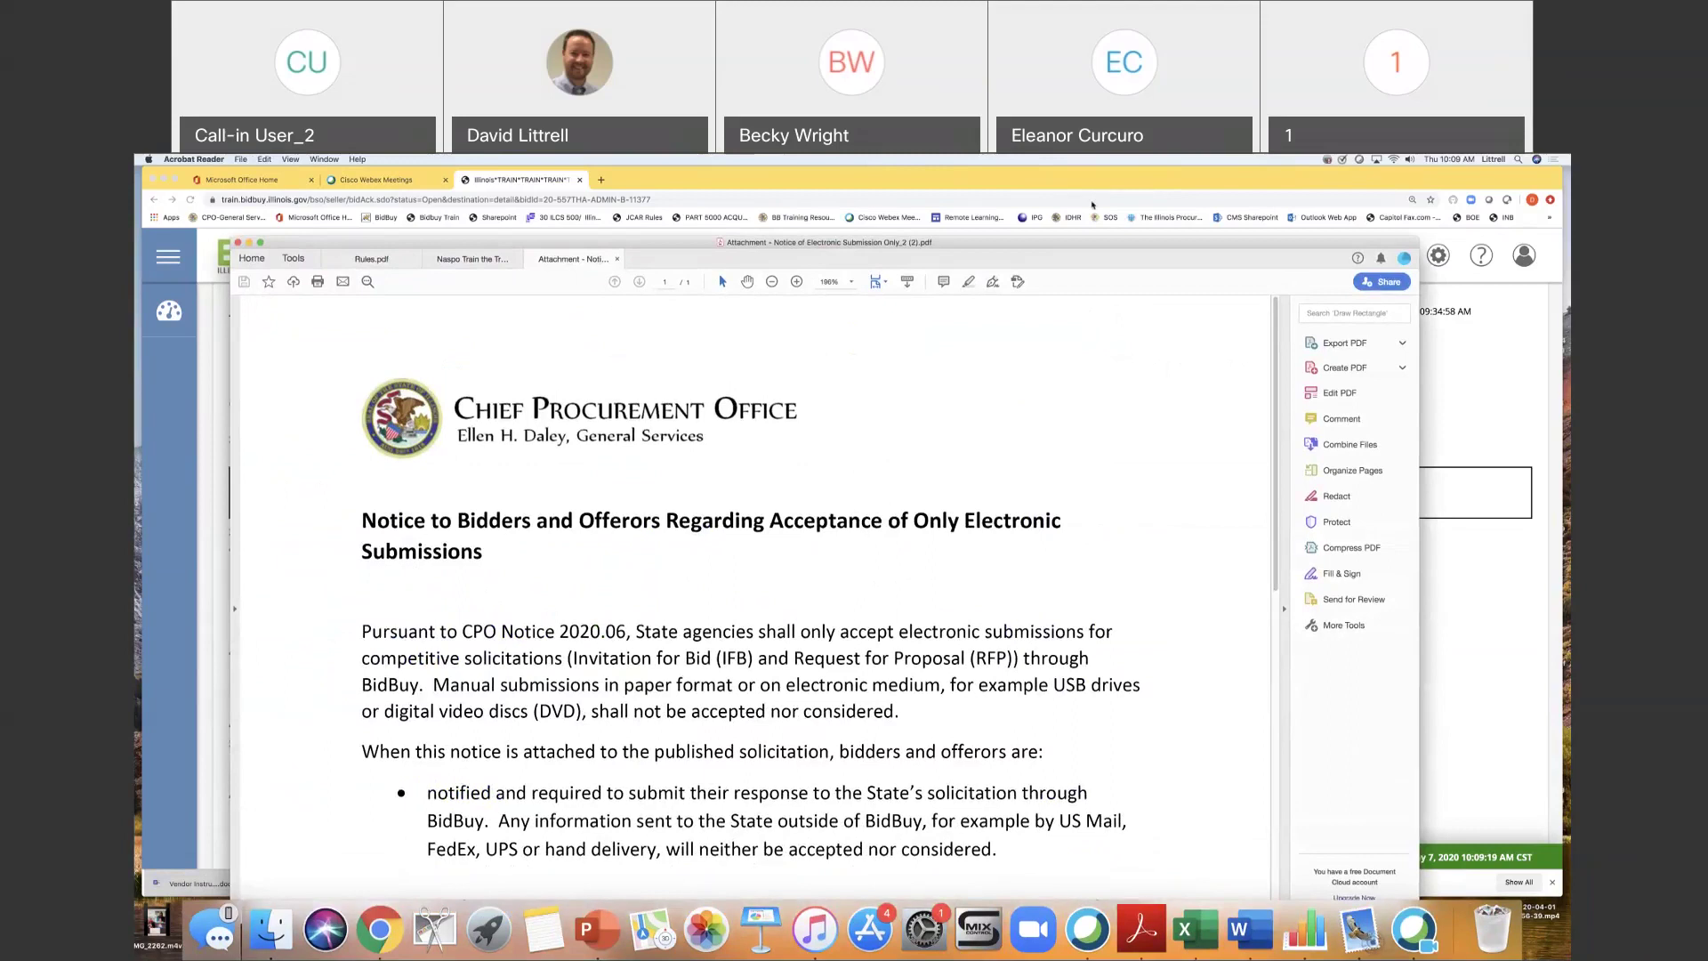
Read the electronic submission notice PDF through to its note on the primary and secondary bid numbers, and close it.
{"action": "scroll", "coordinate": [438, 674], "scroll_direction": "down", "scroll_amount": 5}
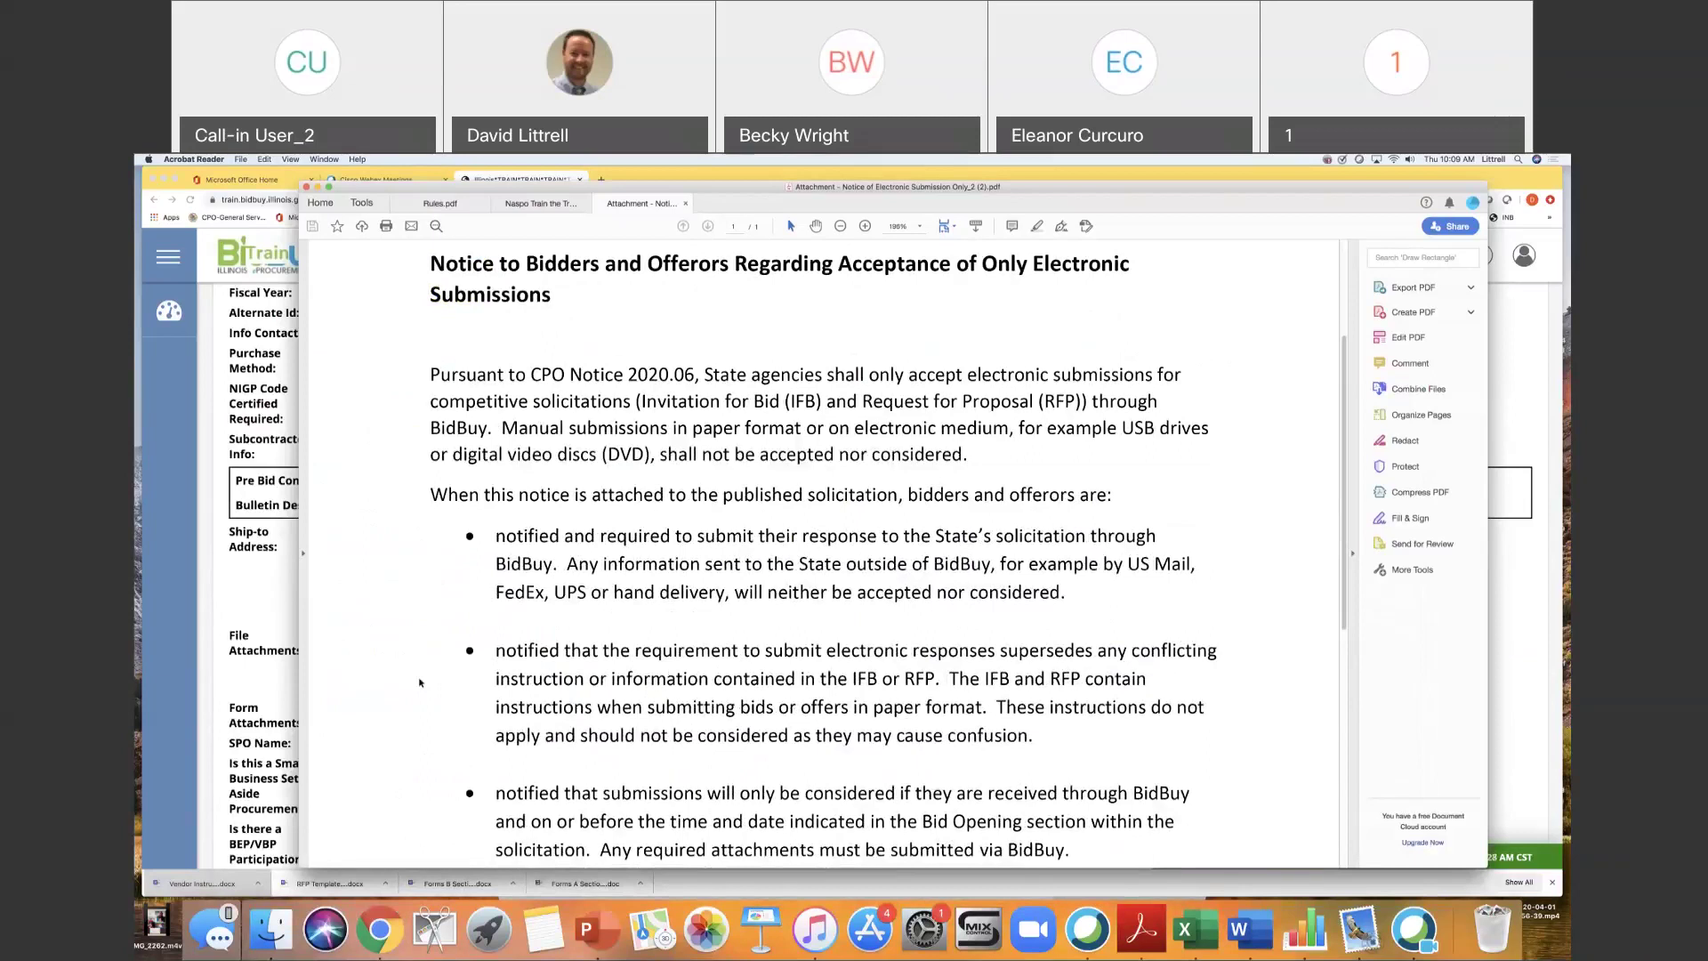
{"action": "scroll", "coordinate": [420, 682], "scroll_direction": "down", "scroll_amount": 2}
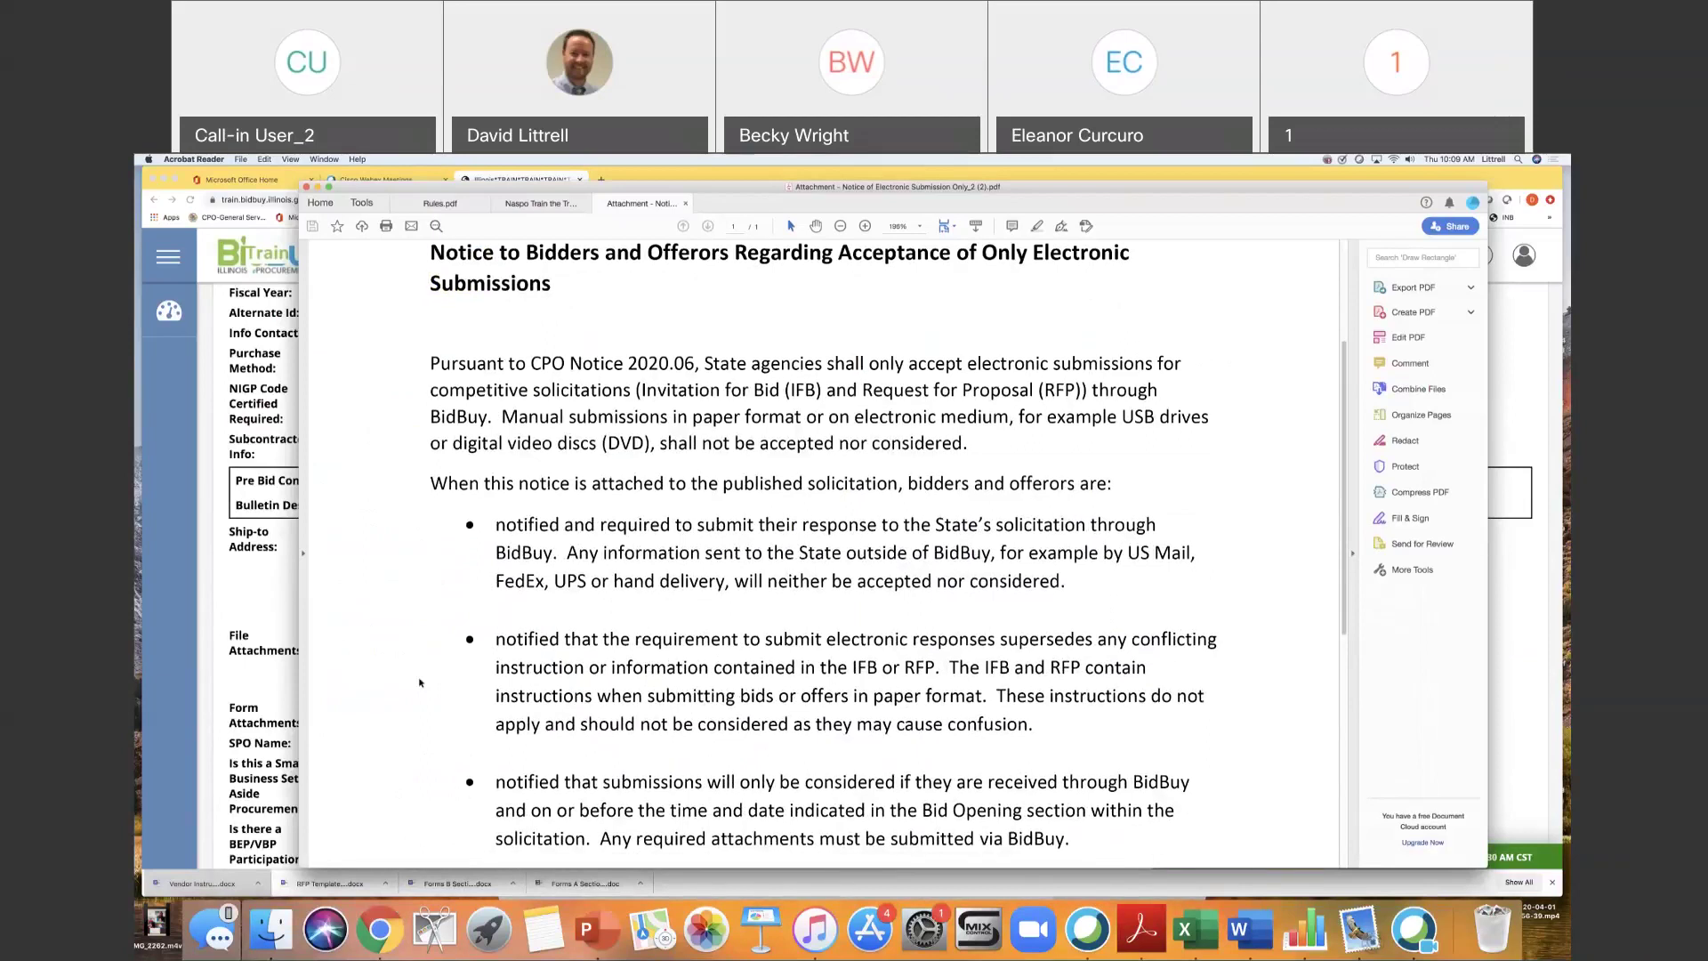
{"action": "scroll", "coordinate": [419, 679], "scroll_direction": "down", "scroll_amount": 5}
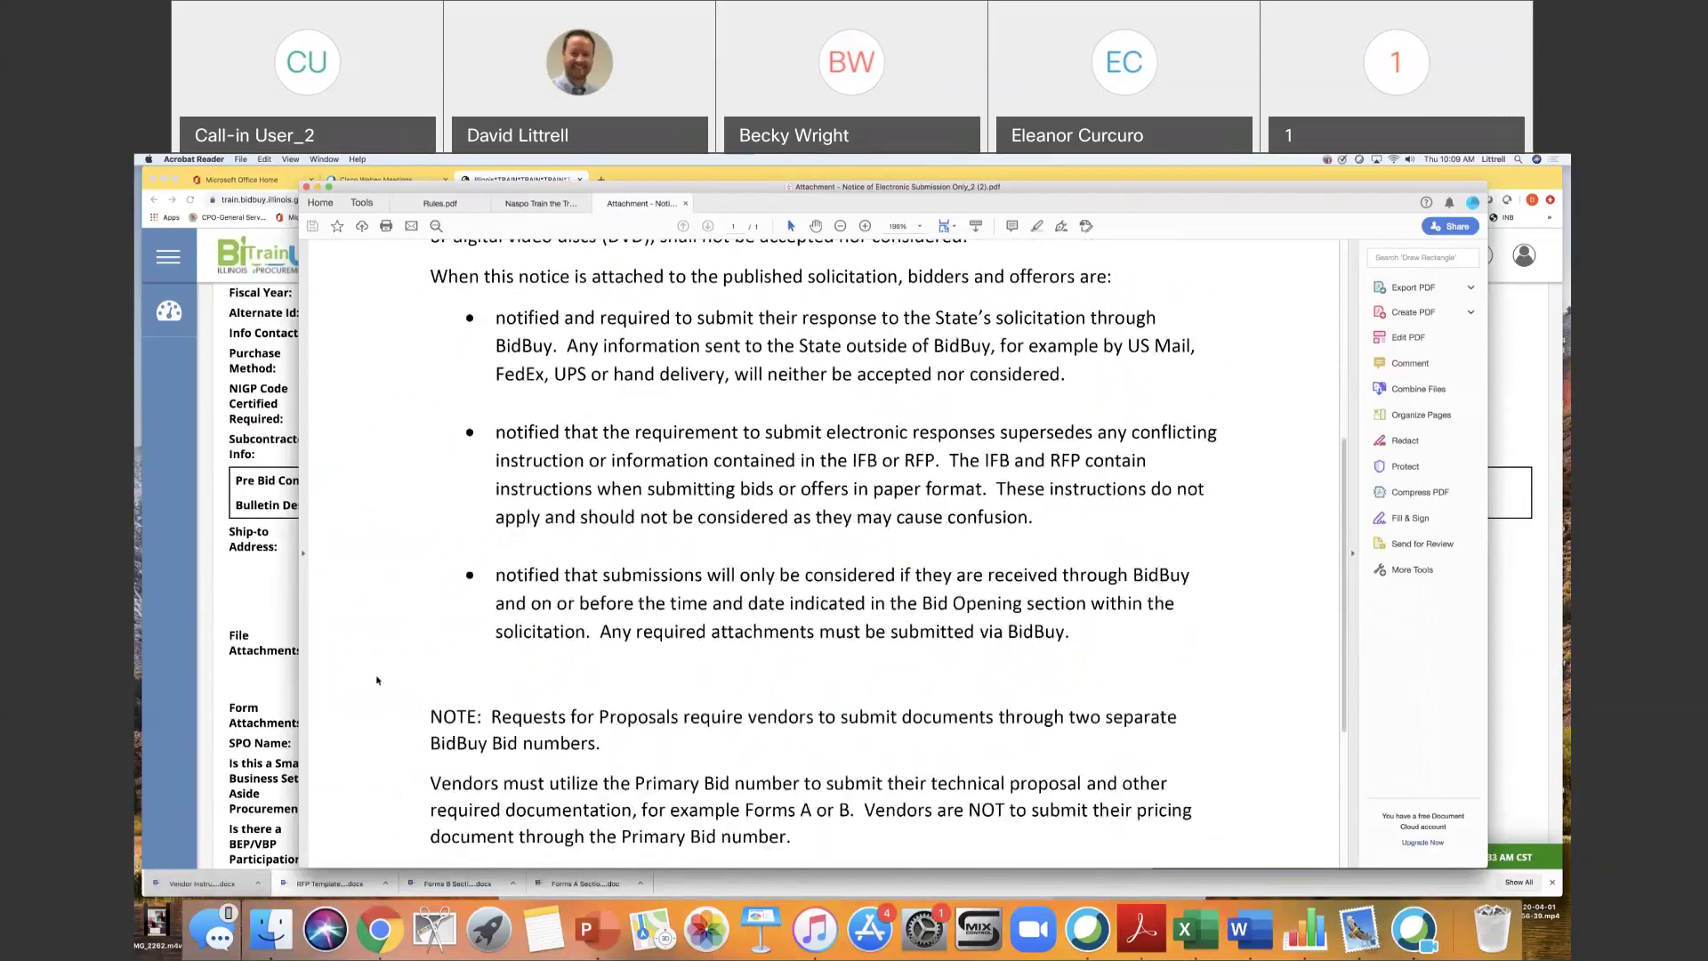
{"action": "scroll", "coordinate": [376, 679], "scroll_direction": "down", "scroll_amount": 4}
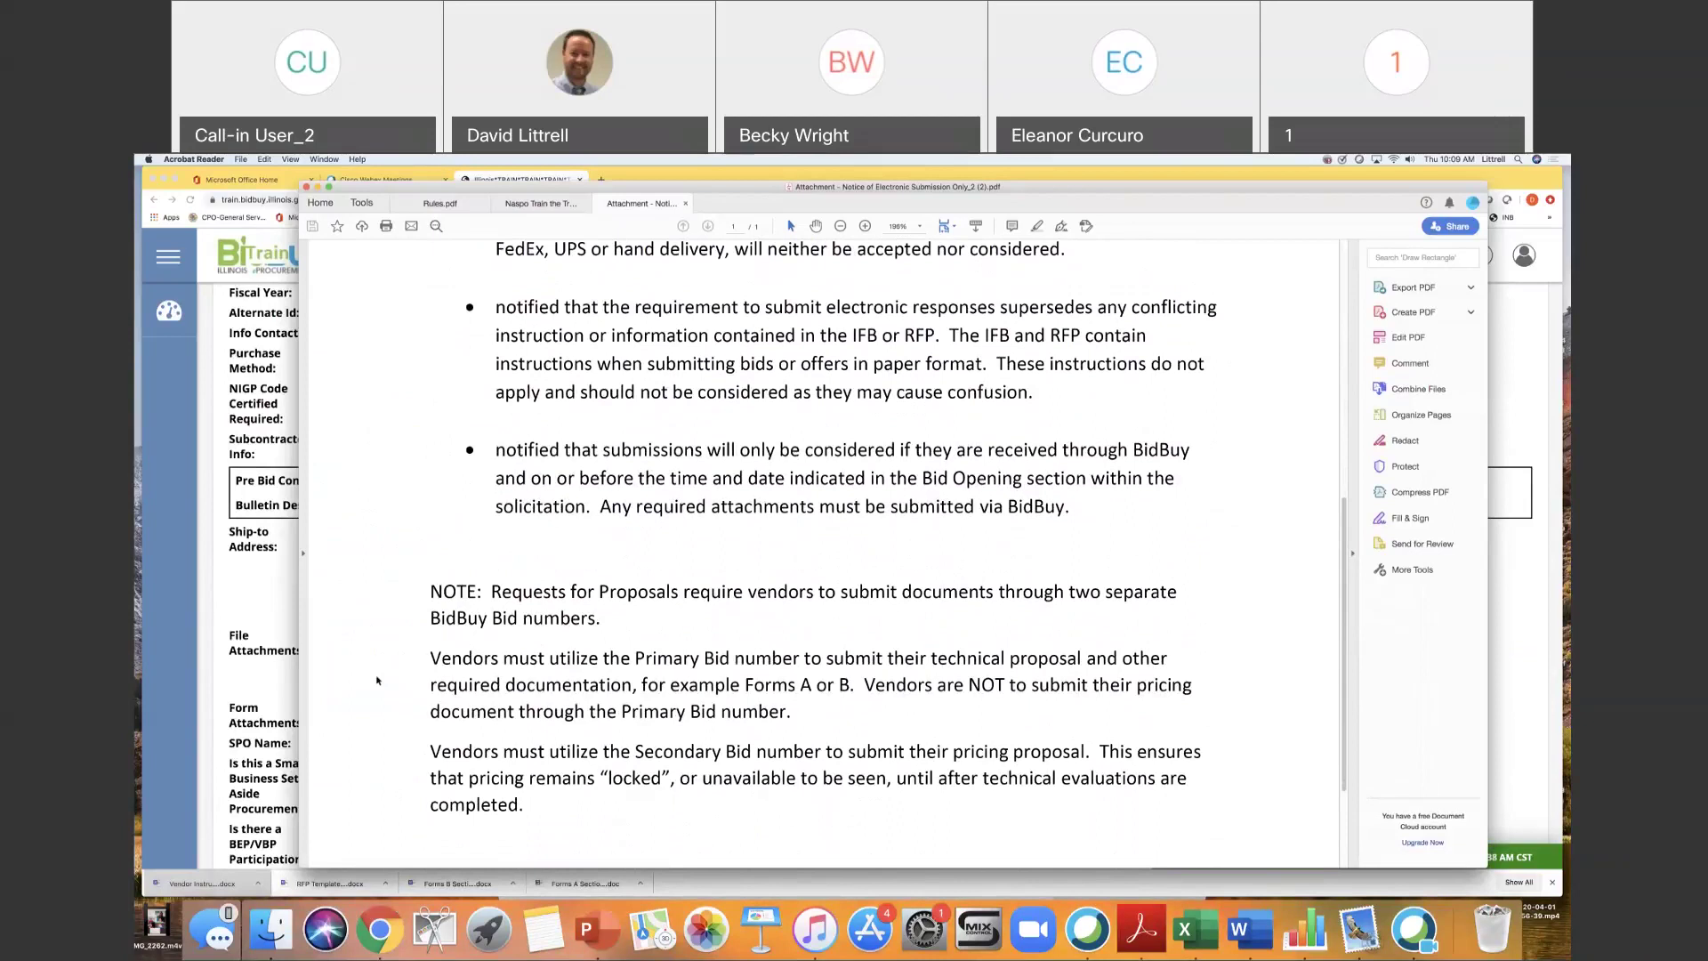
{"action": "scroll", "coordinate": [377, 680], "scroll_direction": "down", "scroll_amount": 4}
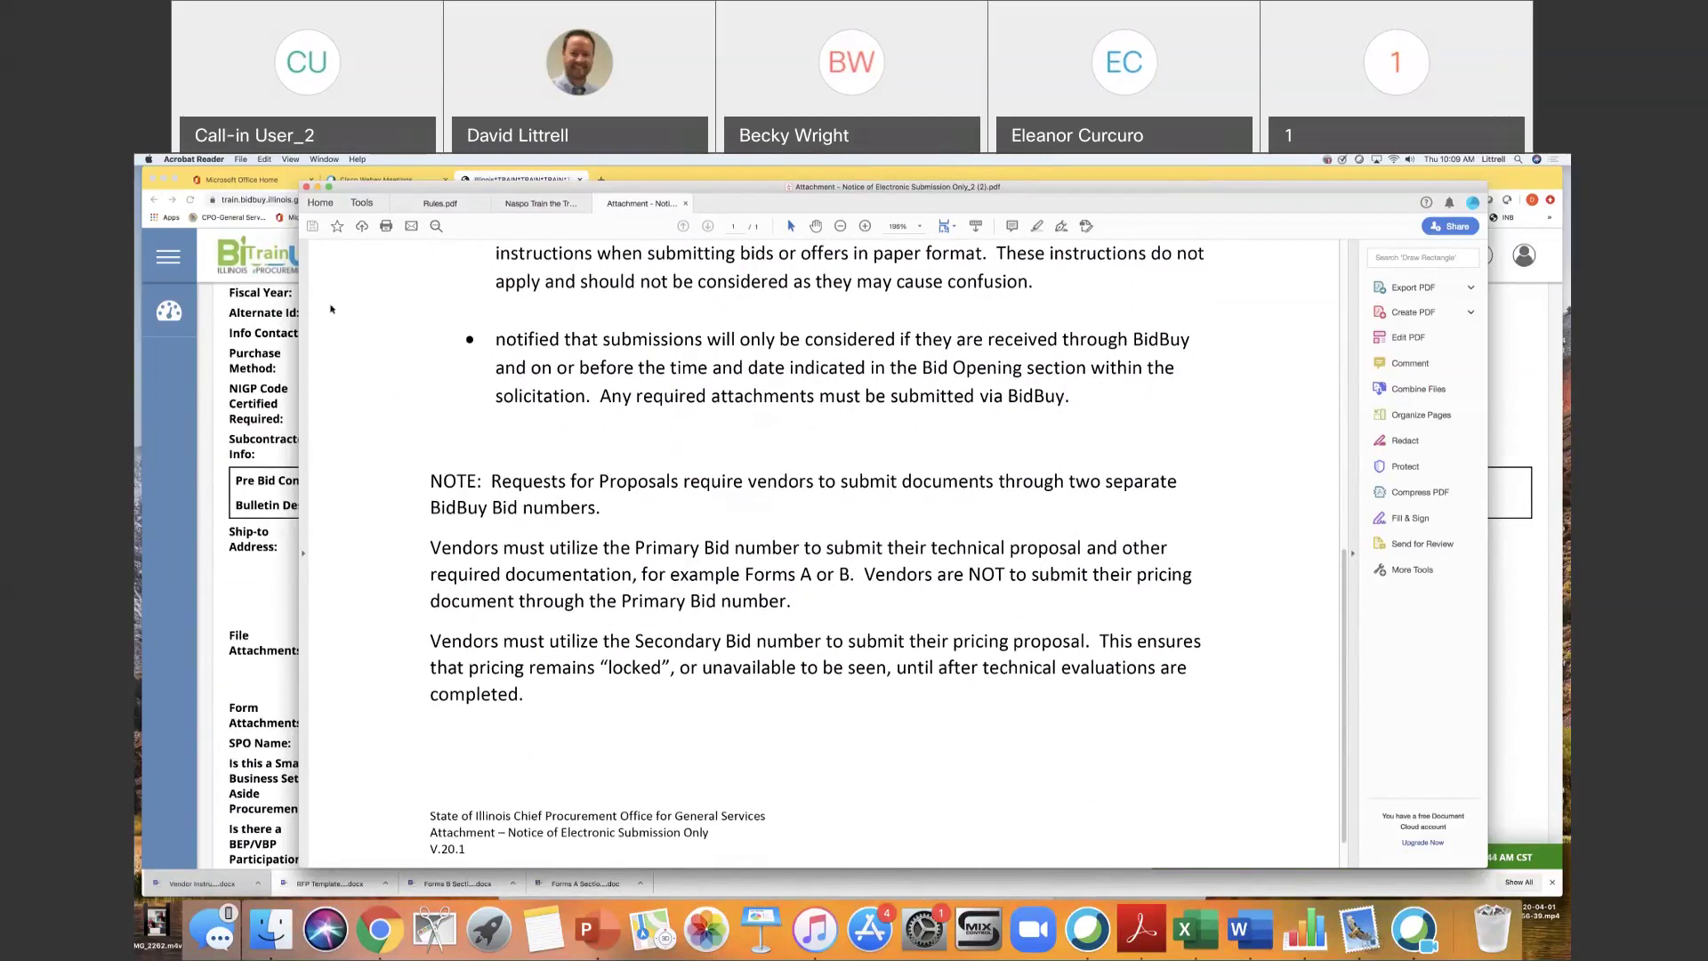
{"action": "left_click", "coordinate": [317, 187]}
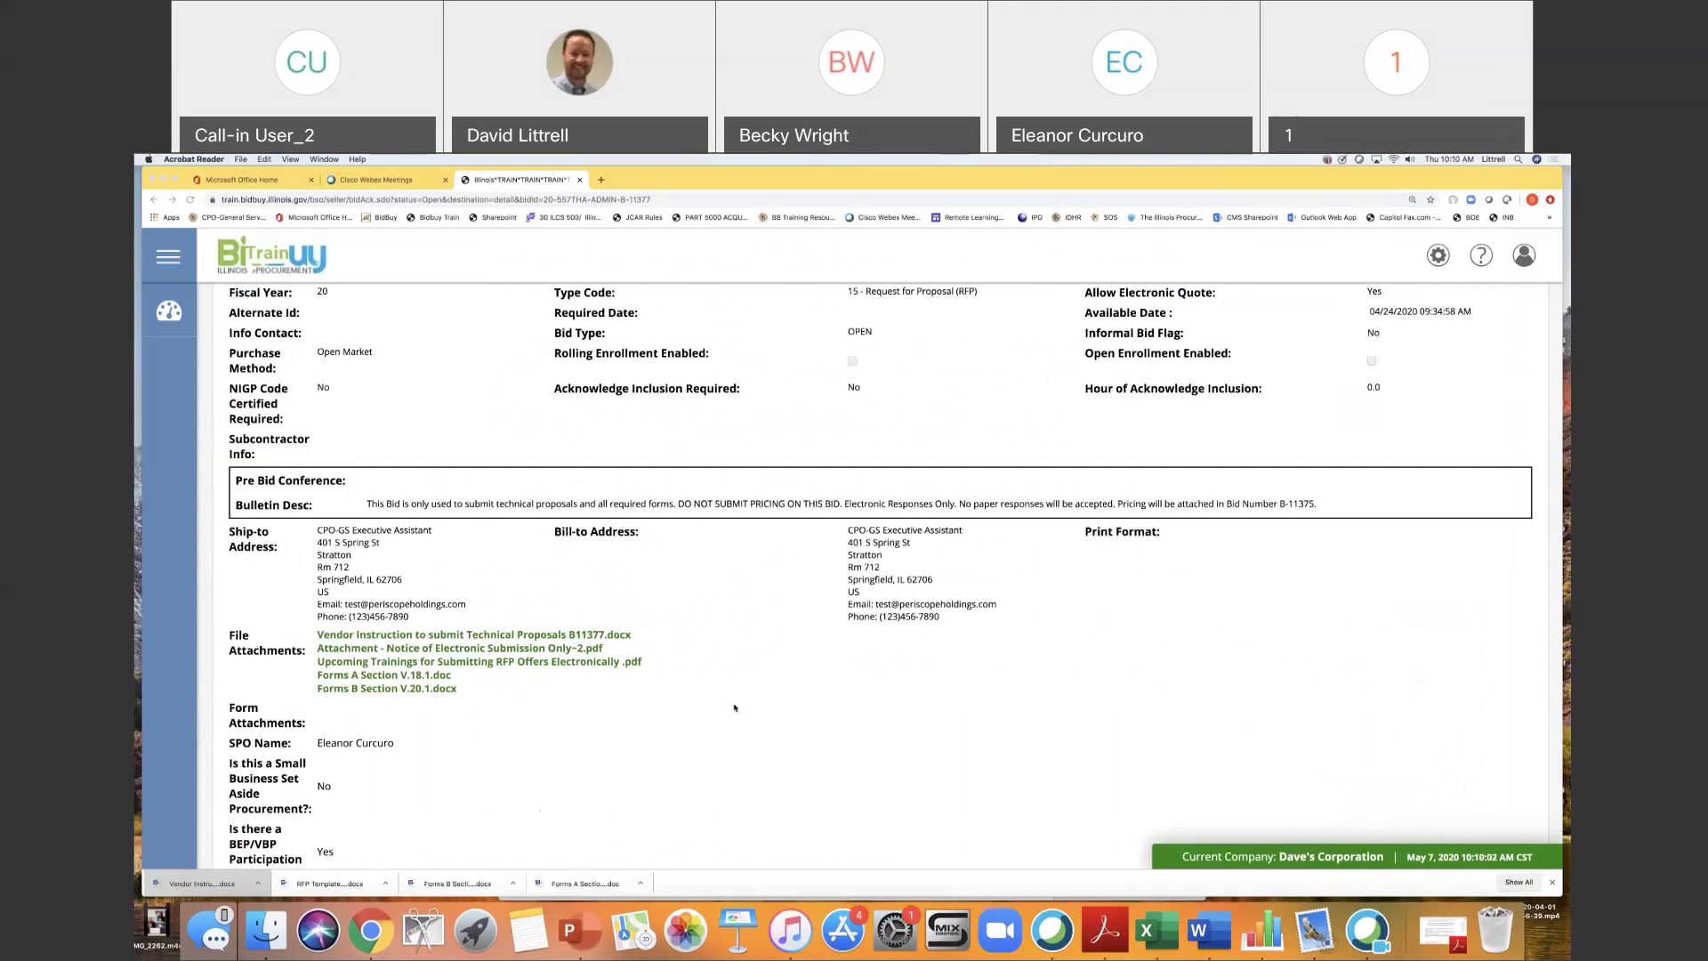
Create a new quote from the end of the bid solicitation and save its general information with the default values.
{"action": "scroll", "coordinate": [735, 705], "scroll_direction": "down", "scroll_amount": 3}
{"action": "scroll", "coordinate": [739, 708], "scroll_direction": "down", "scroll_amount": 5}
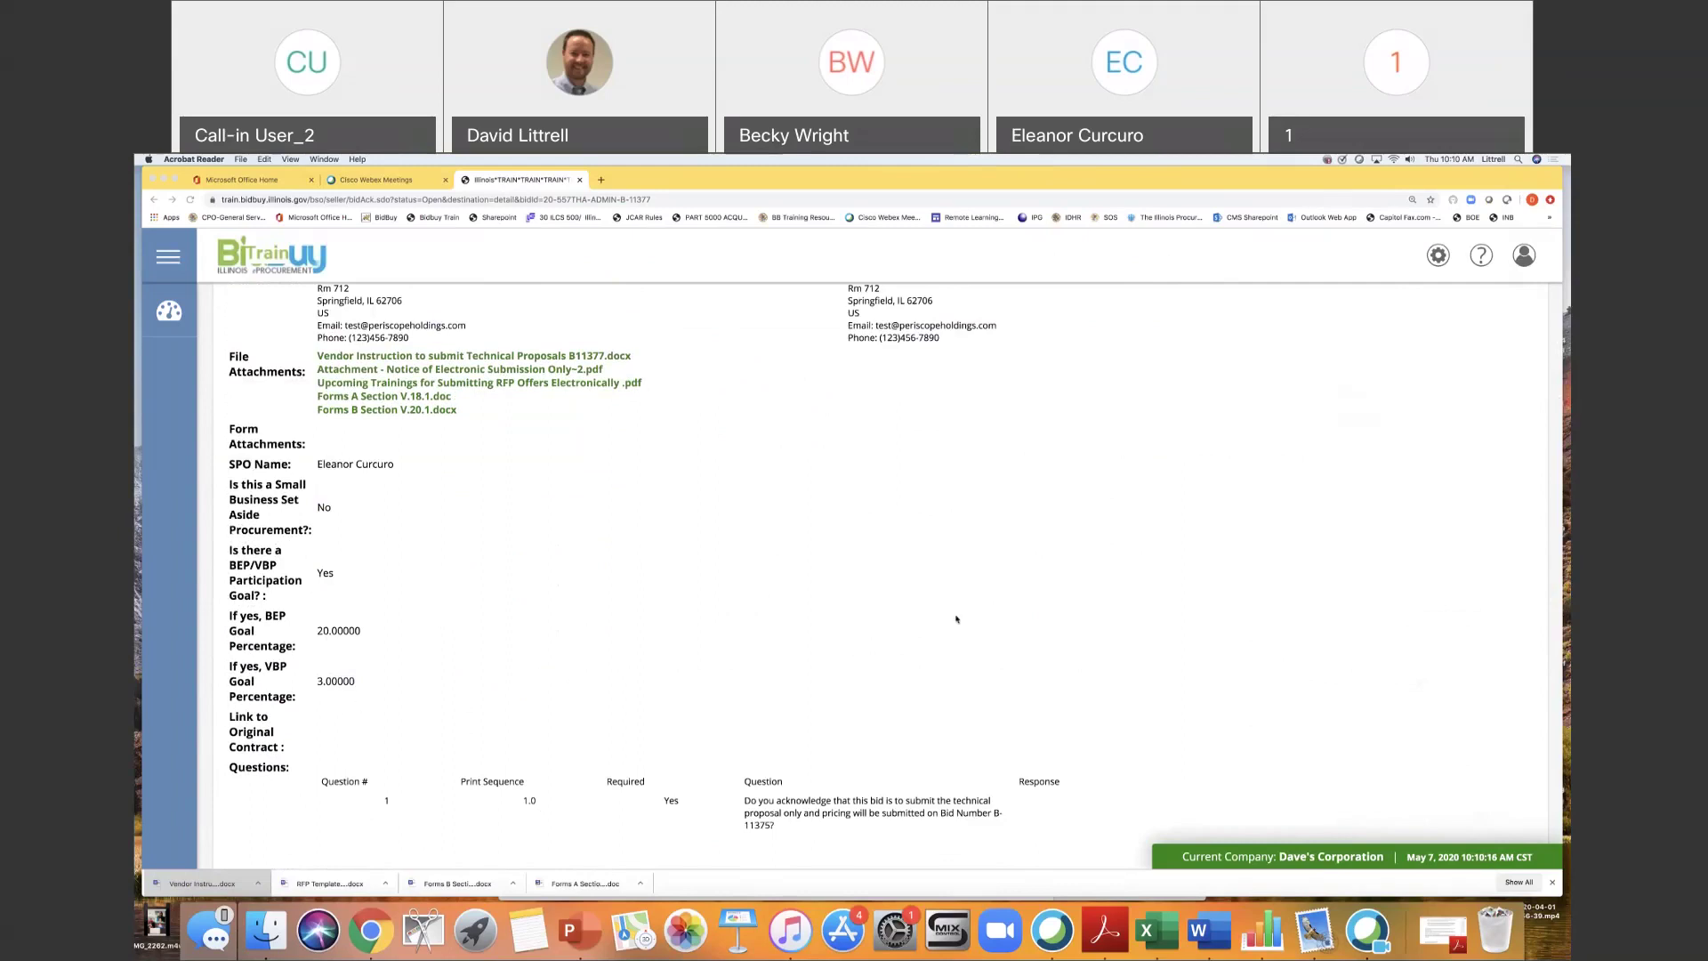
{"action": "scroll", "coordinate": [954, 617], "scroll_direction": "down", "scroll_amount": 4}
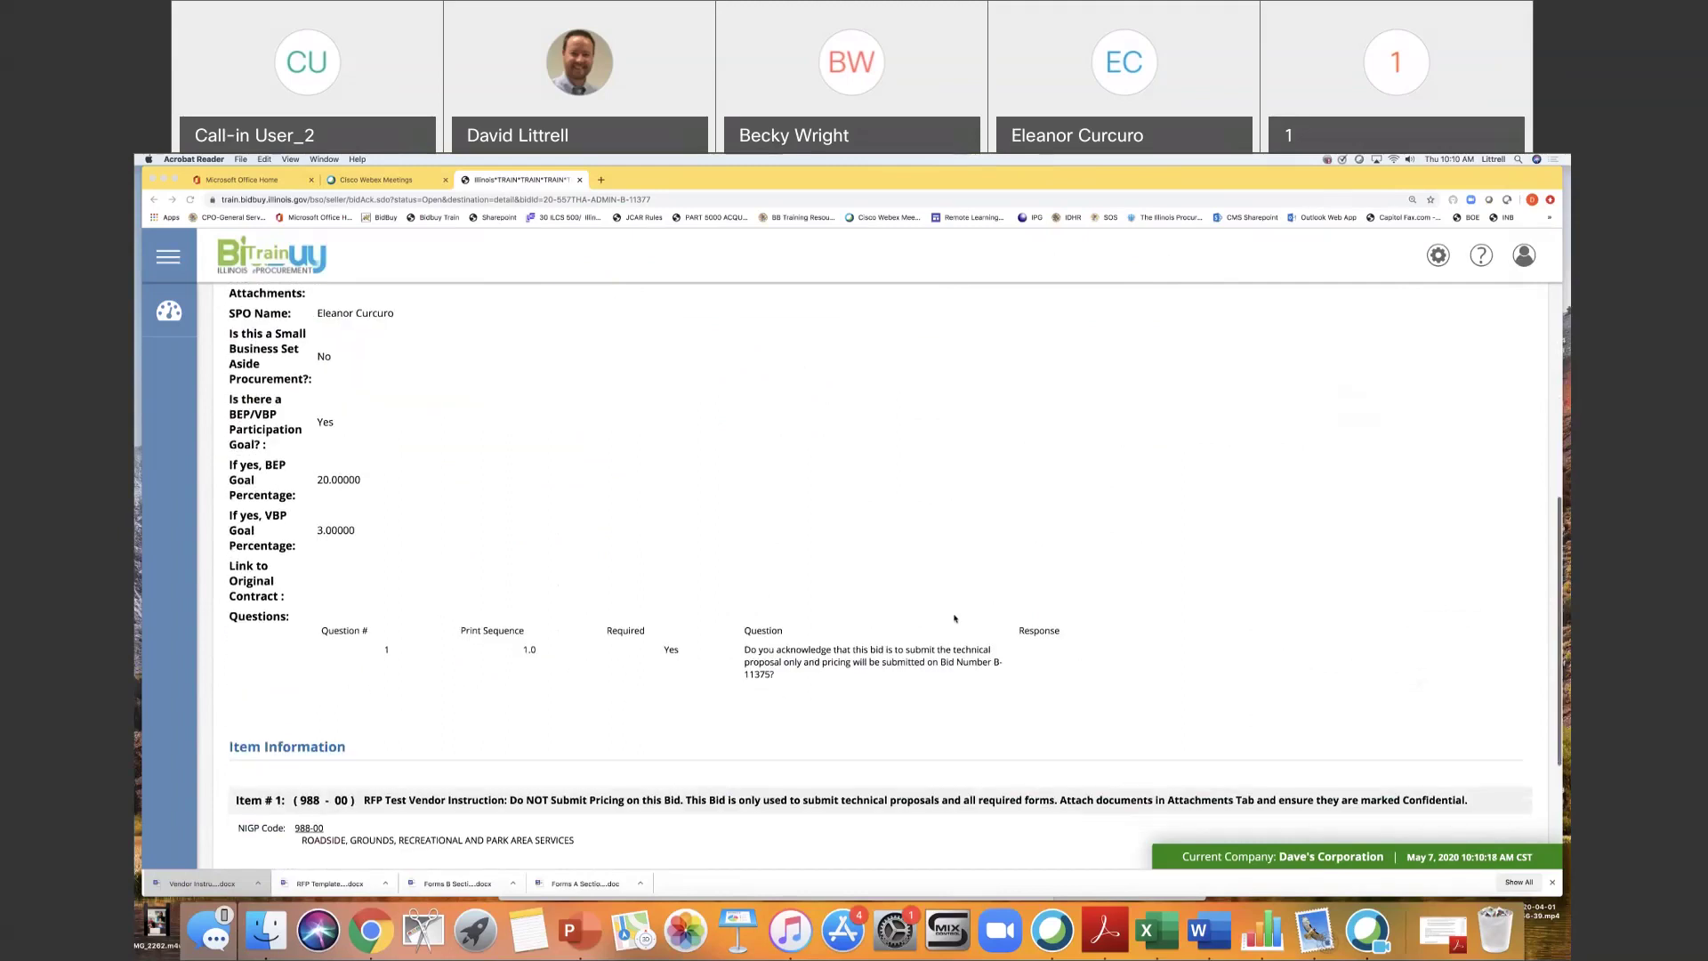
{"action": "scroll", "coordinate": [954, 618], "scroll_direction": "down", "scroll_amount": 5}
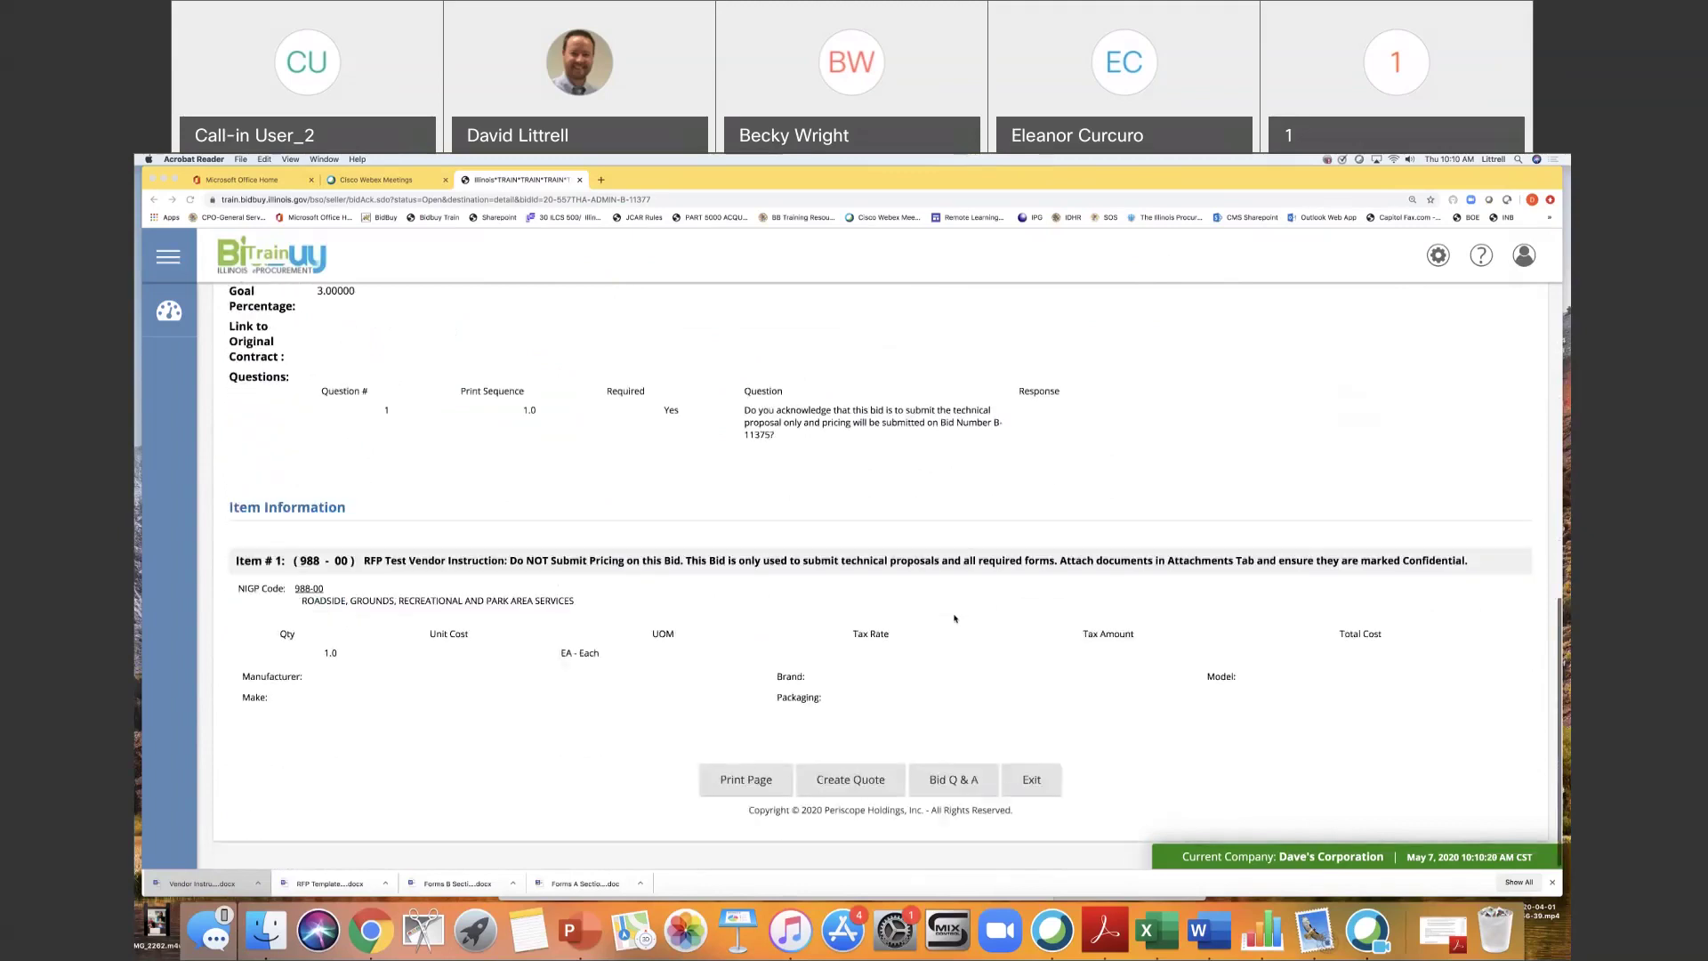
{"action": "left_click", "coordinate": [844, 780]}
{"action": "left_click", "coordinate": [844, 779]}
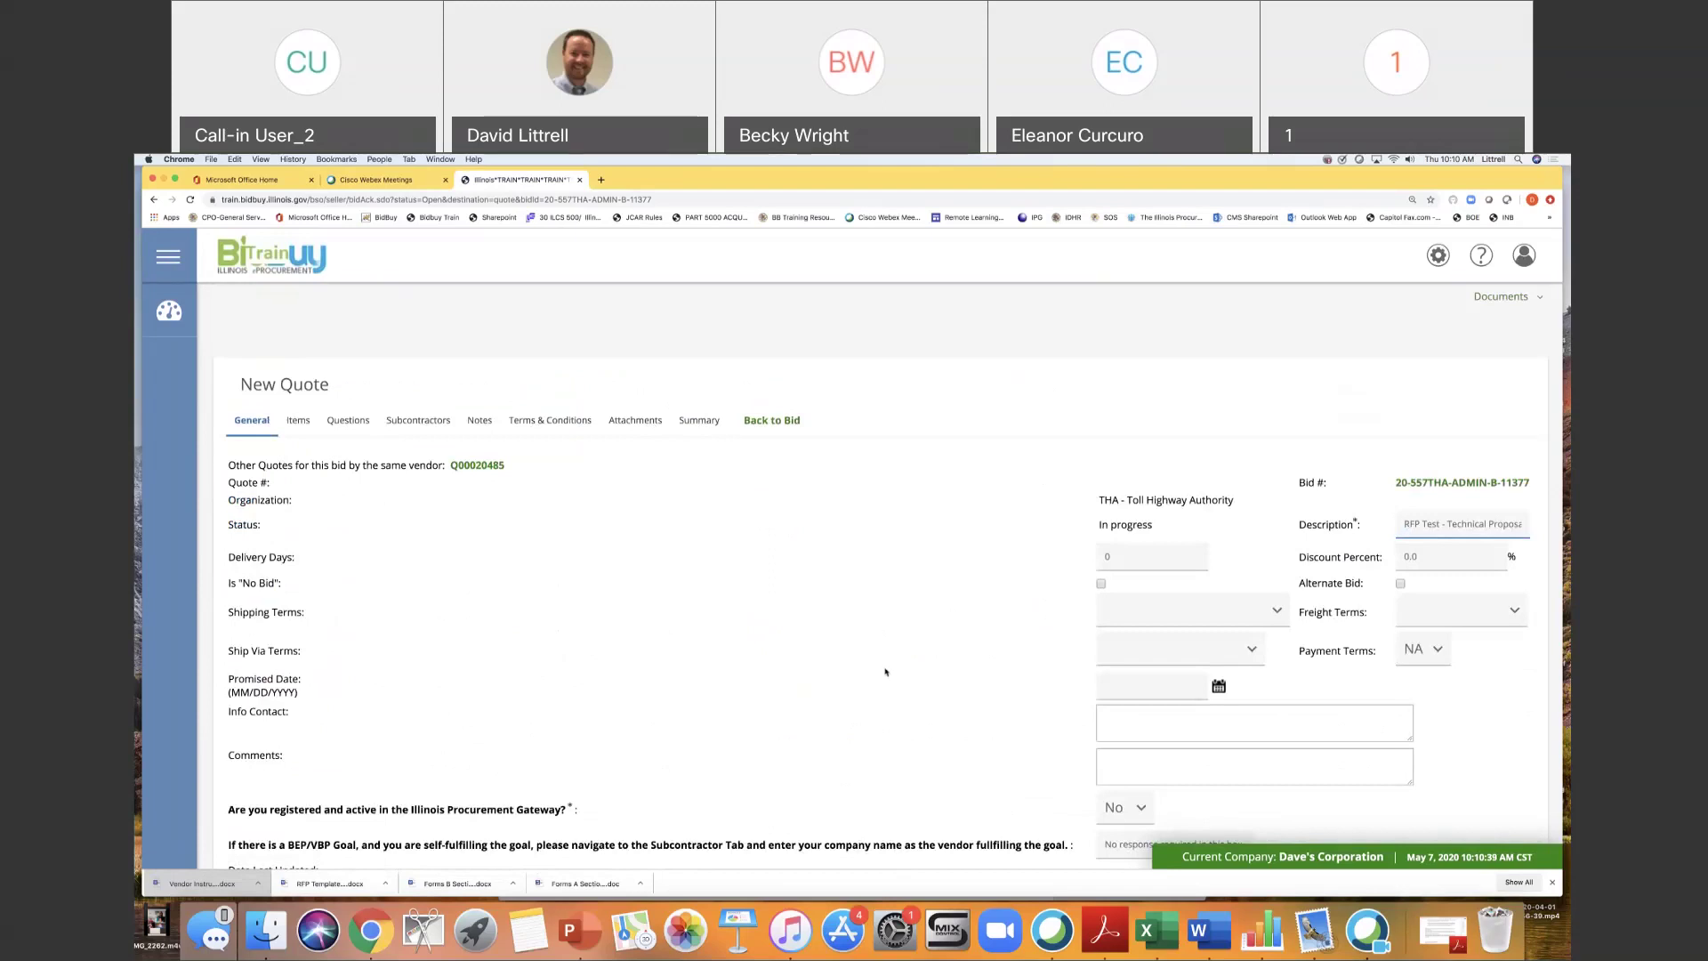
{"action": "scroll", "coordinate": [885, 671], "scroll_direction": "down", "scroll_amount": 2}
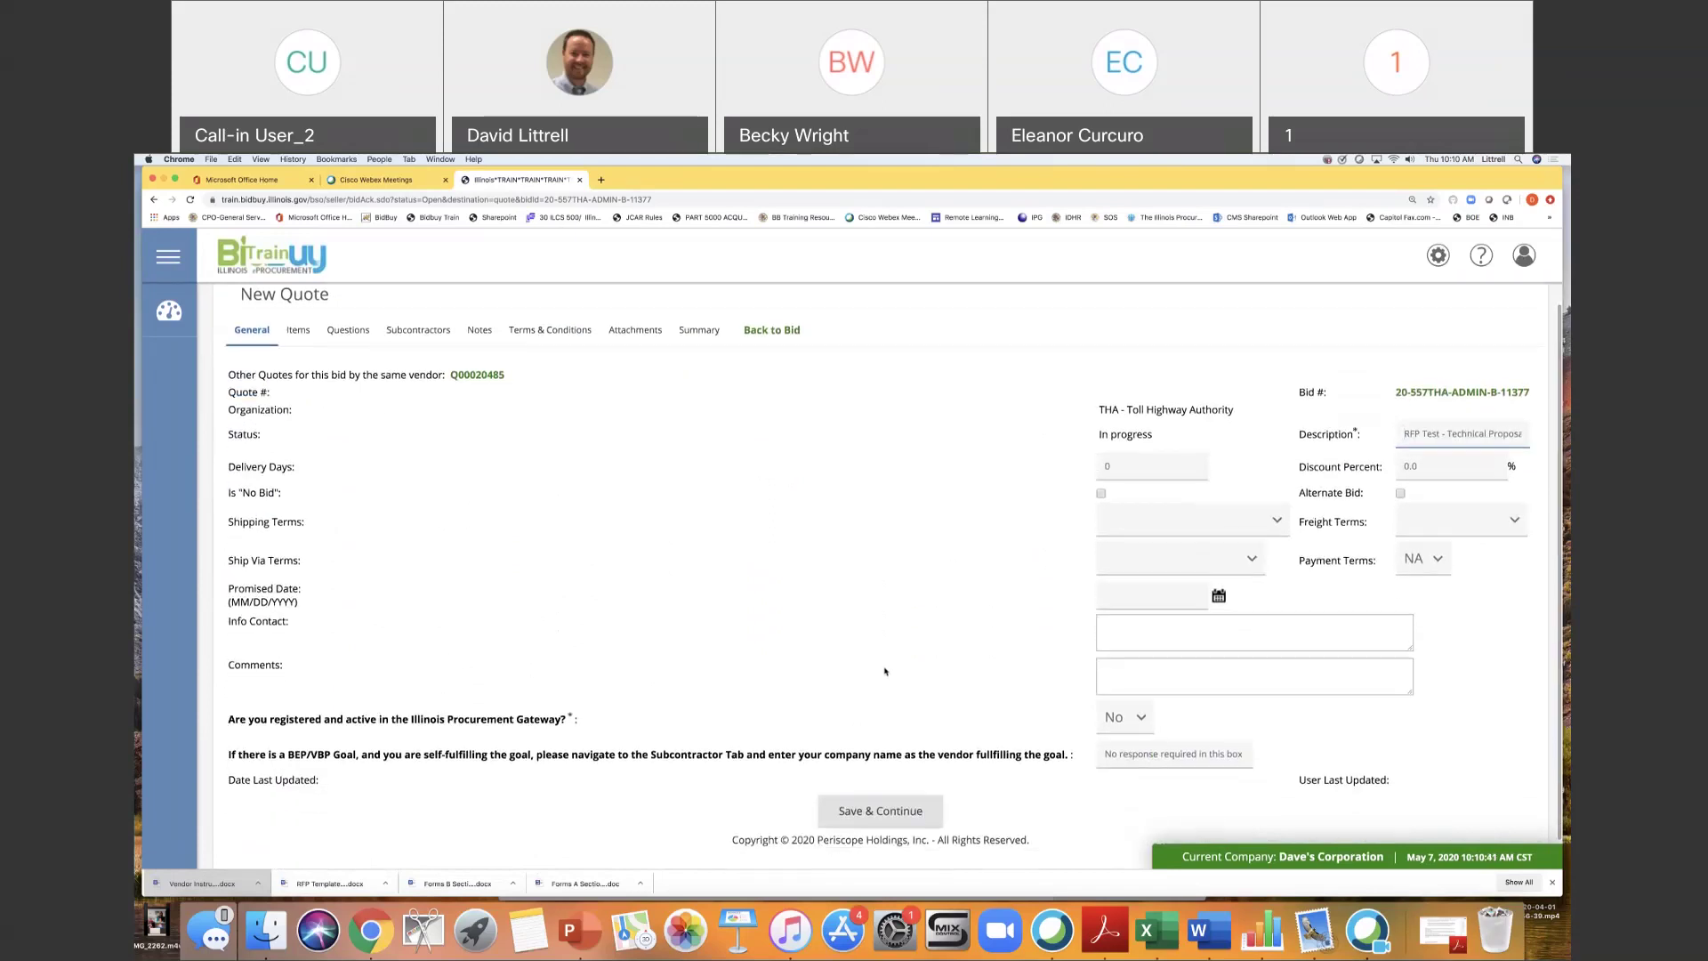
{"action": "left_click", "coordinate": [887, 819]}
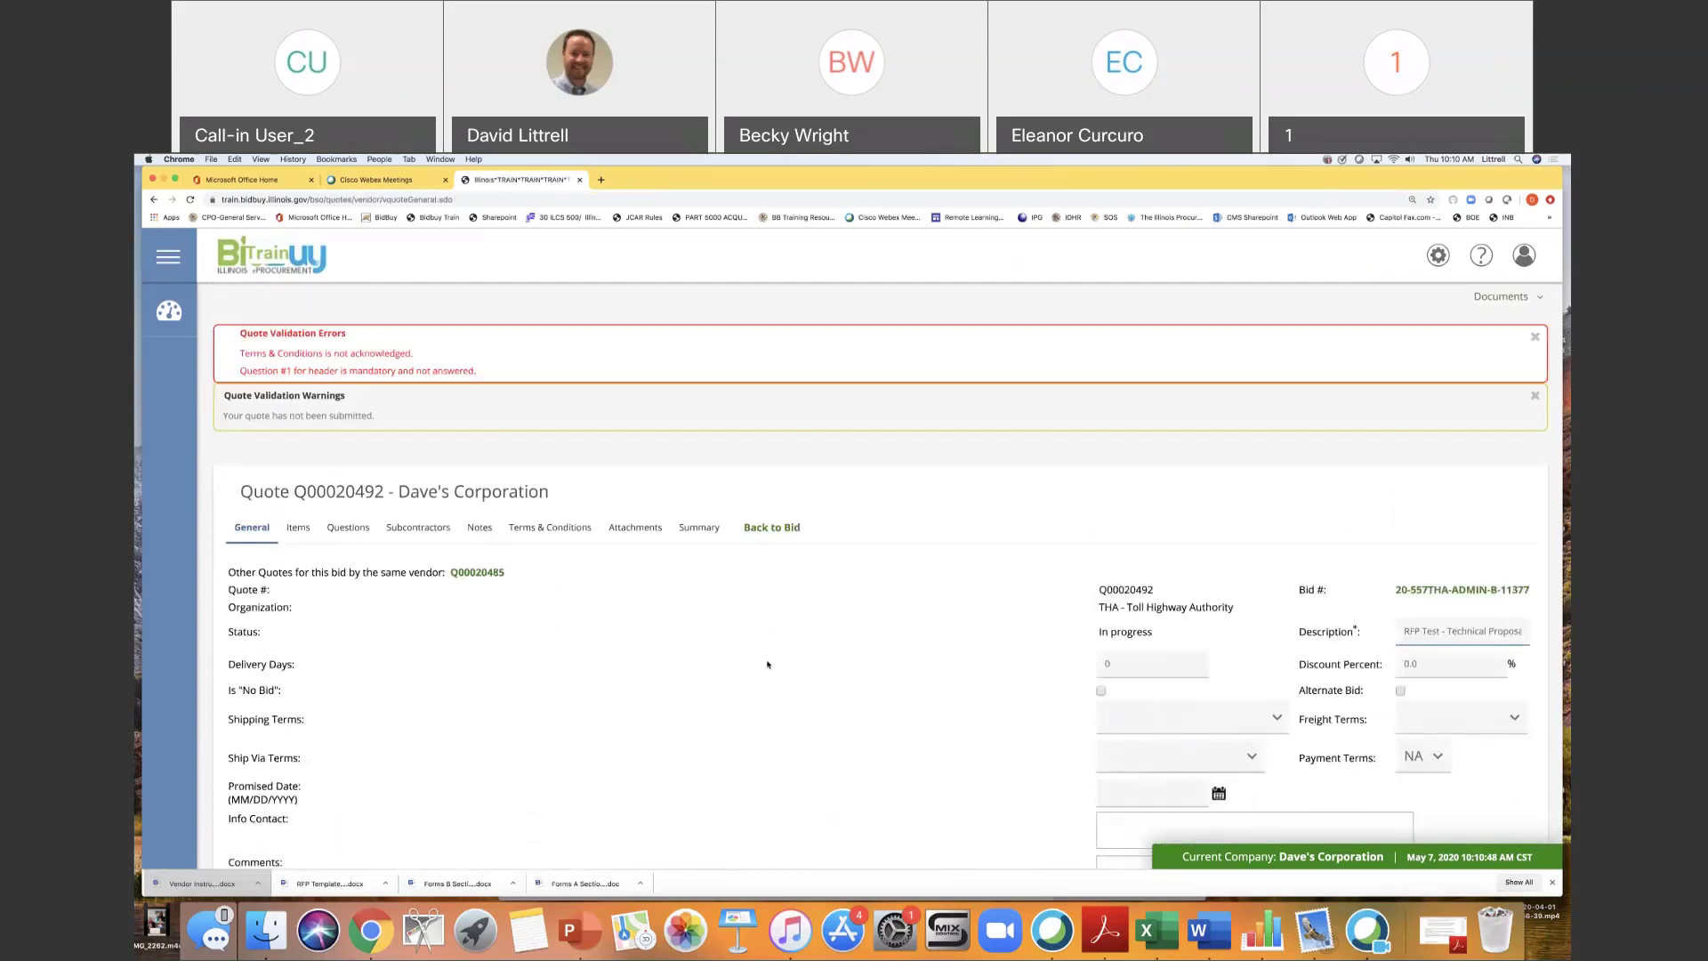
Review the new quote's number, status and remaining general fields, including the Illinois Procurement Gateway question.
{"action": "left_click_drag", "start_coordinate": [241, 491], "coordinate": [384, 492]}
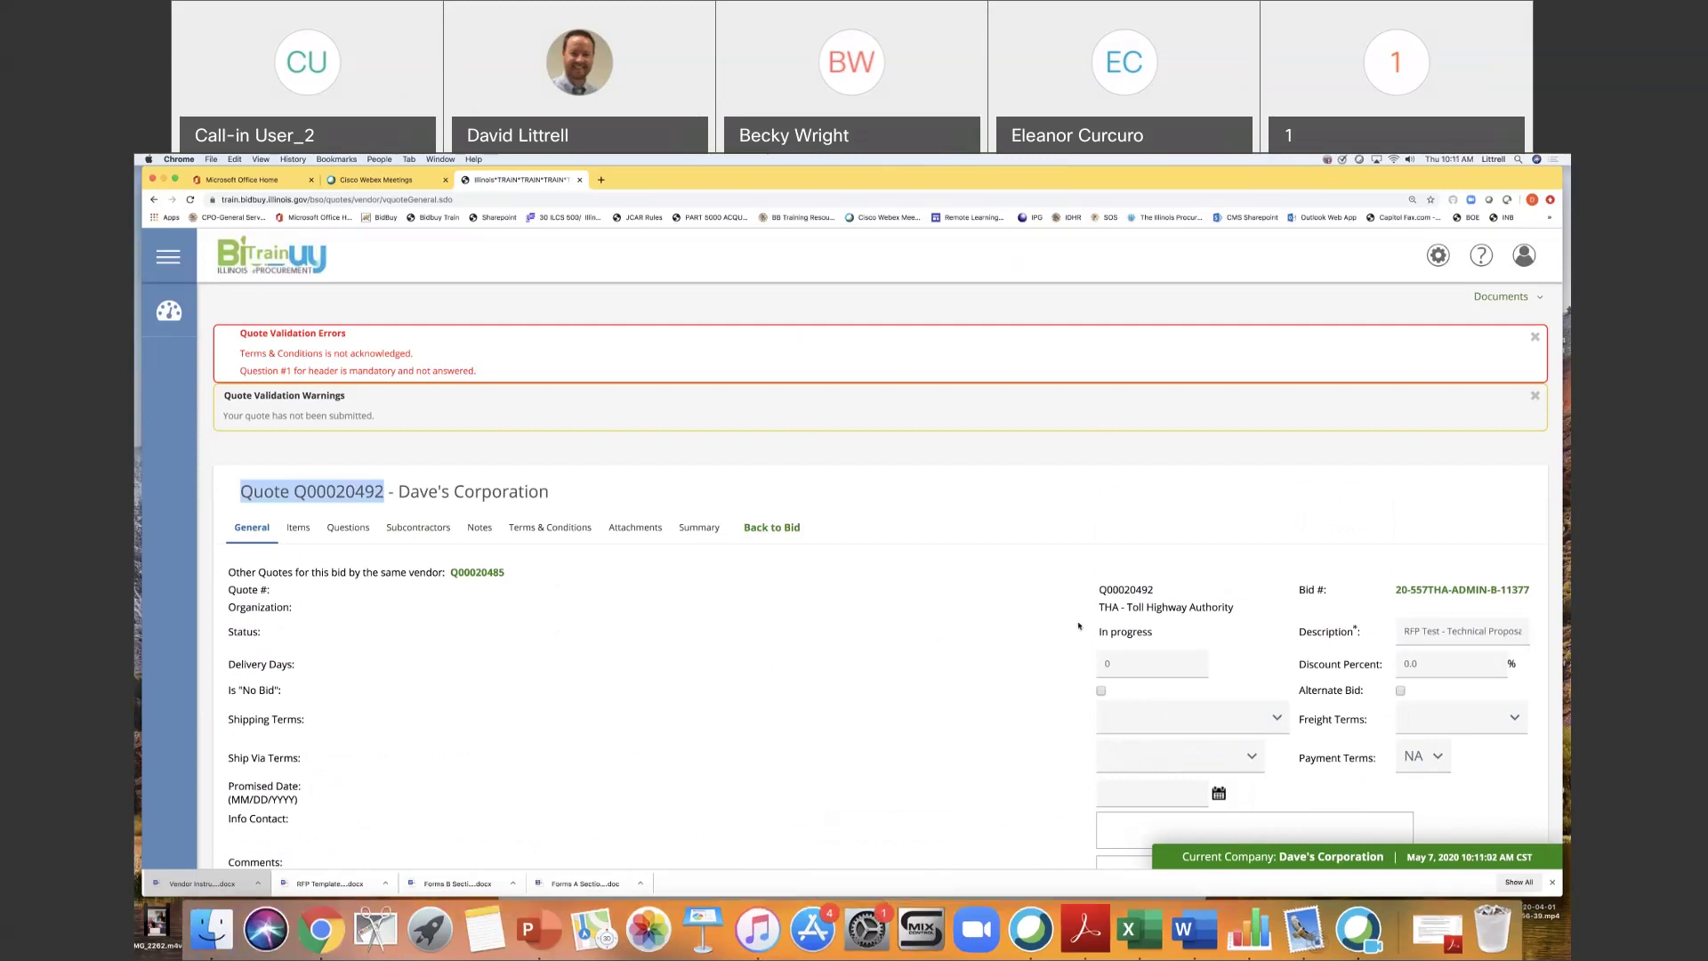
{"action": "left_click_drag", "start_coordinate": [1100, 632], "coordinate": [1160, 636]}
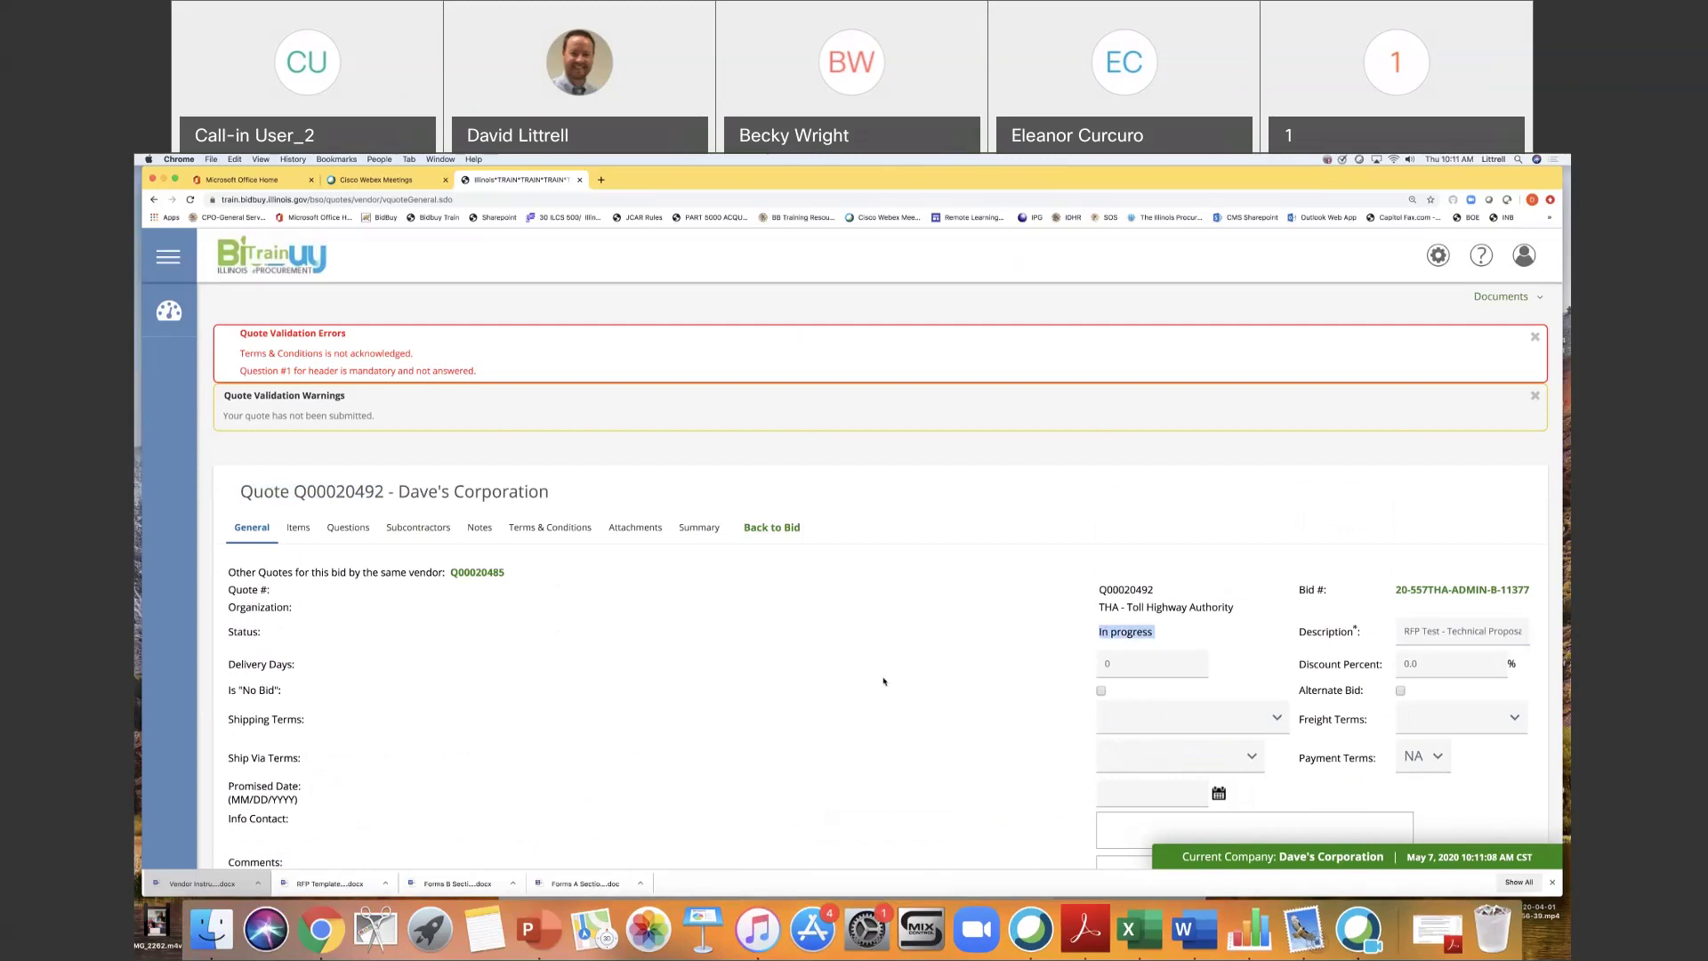
{"action": "scroll", "coordinate": [883, 682], "scroll_direction": "down", "scroll_amount": 1}
{"action": "scroll", "coordinate": [881, 677], "scroll_direction": "down", "scroll_amount": 5}
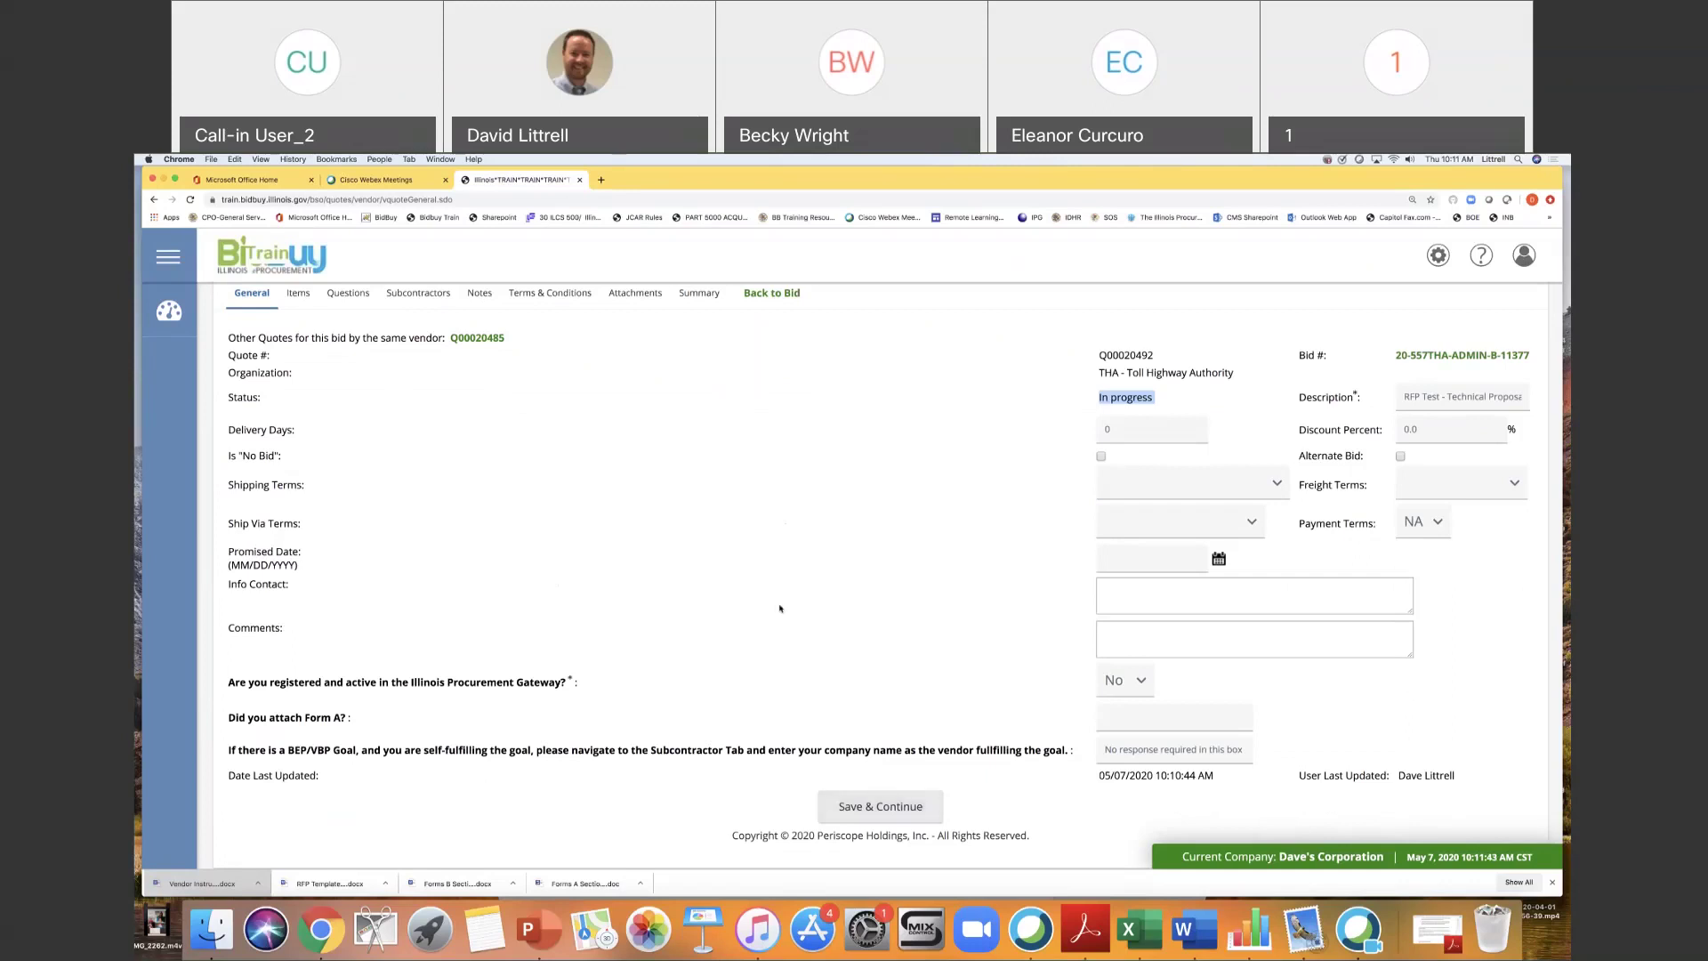
{"action": "scroll", "coordinate": [534, 498], "scroll_direction": "up", "scroll_amount": 2}
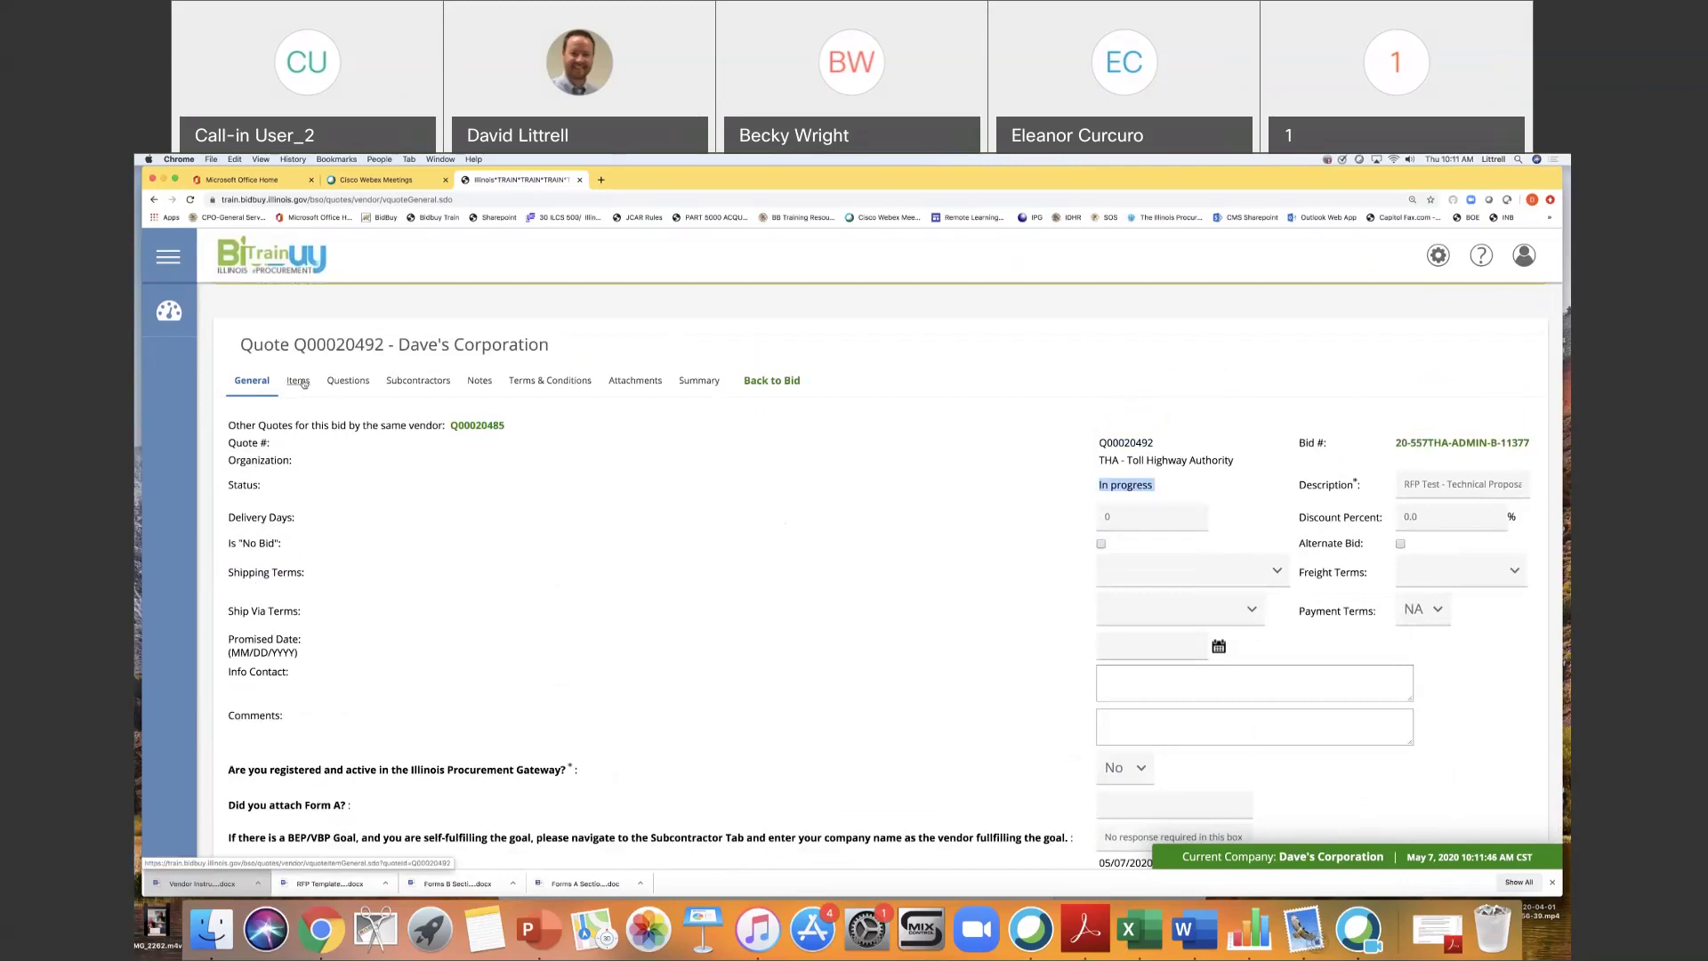
Examine the quote's items, checking the description, unit cost and No Bid setting of item 1.
{"action": "left_click", "coordinate": [299, 381]}
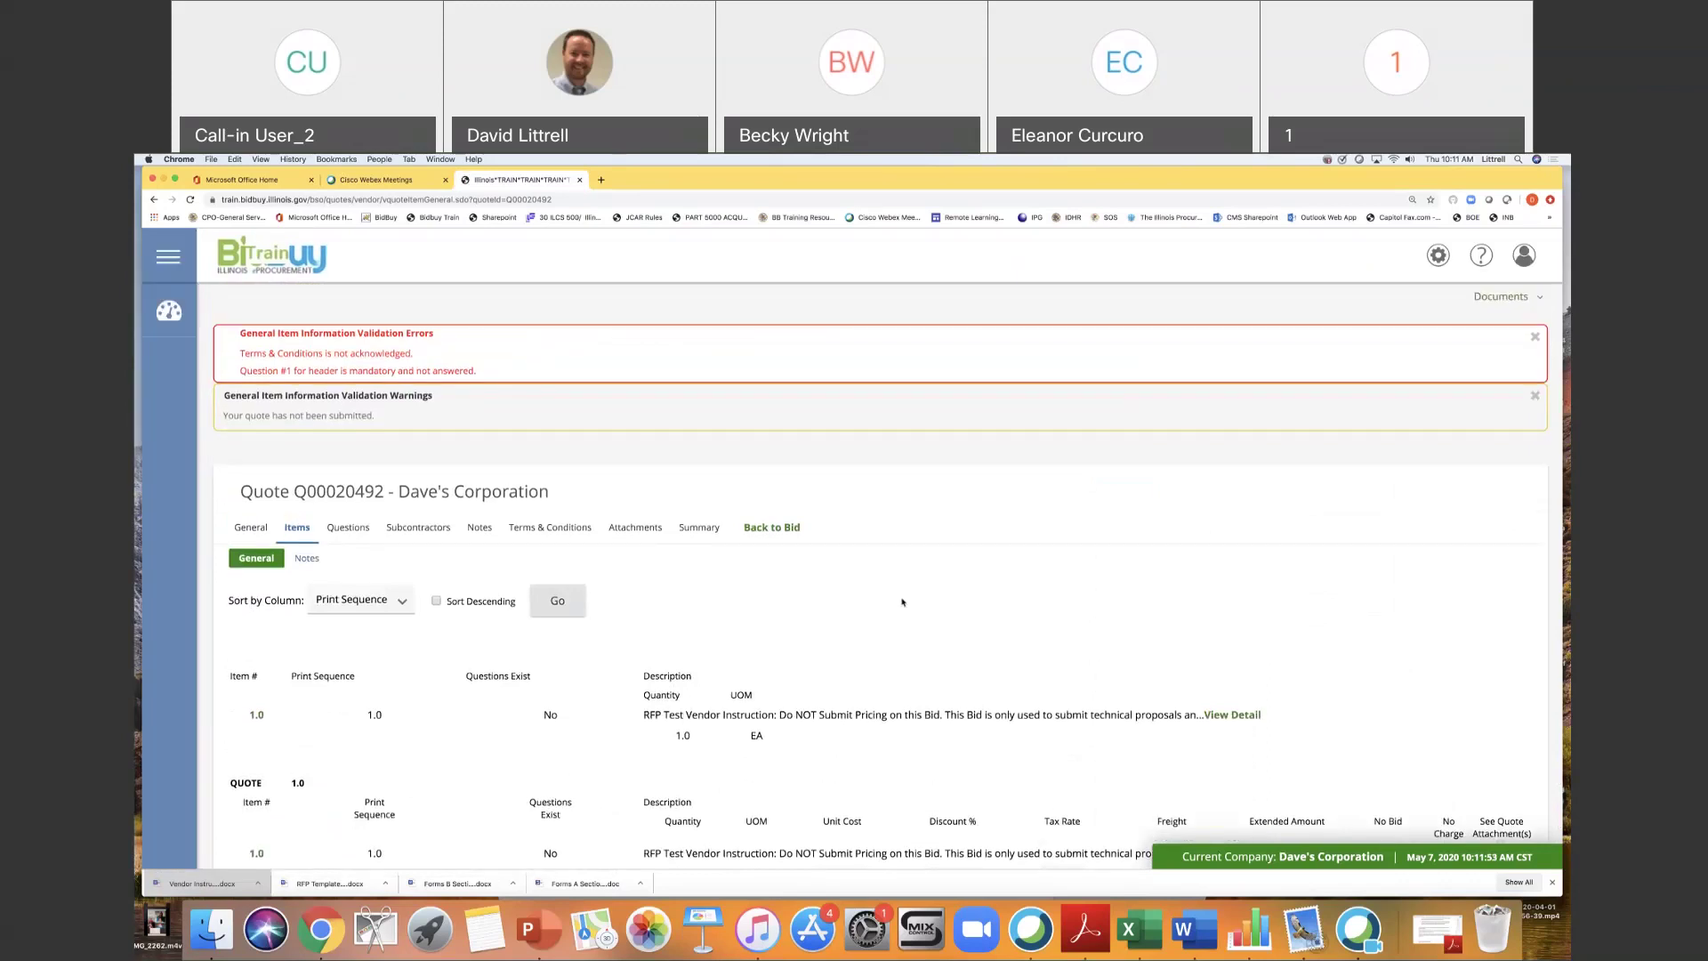
{"action": "scroll", "coordinate": [902, 602], "scroll_direction": "down", "scroll_amount": 3}
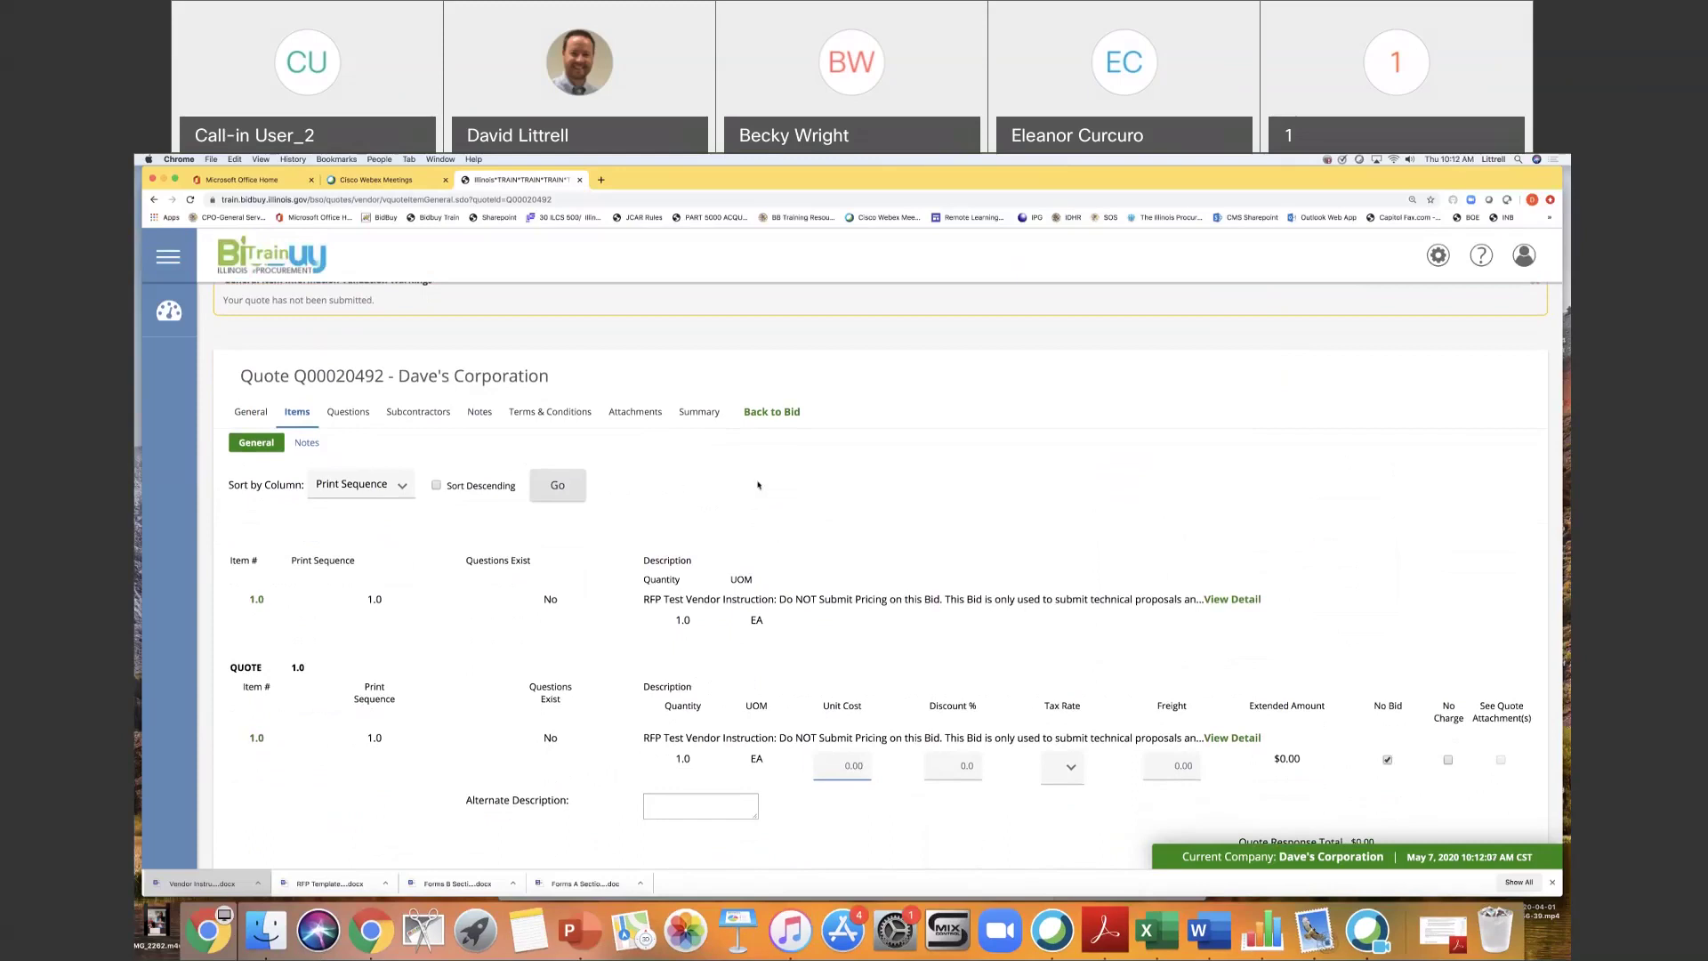
{"action": "scroll", "coordinate": [758, 485], "scroll_direction": "down", "scroll_amount": 1}
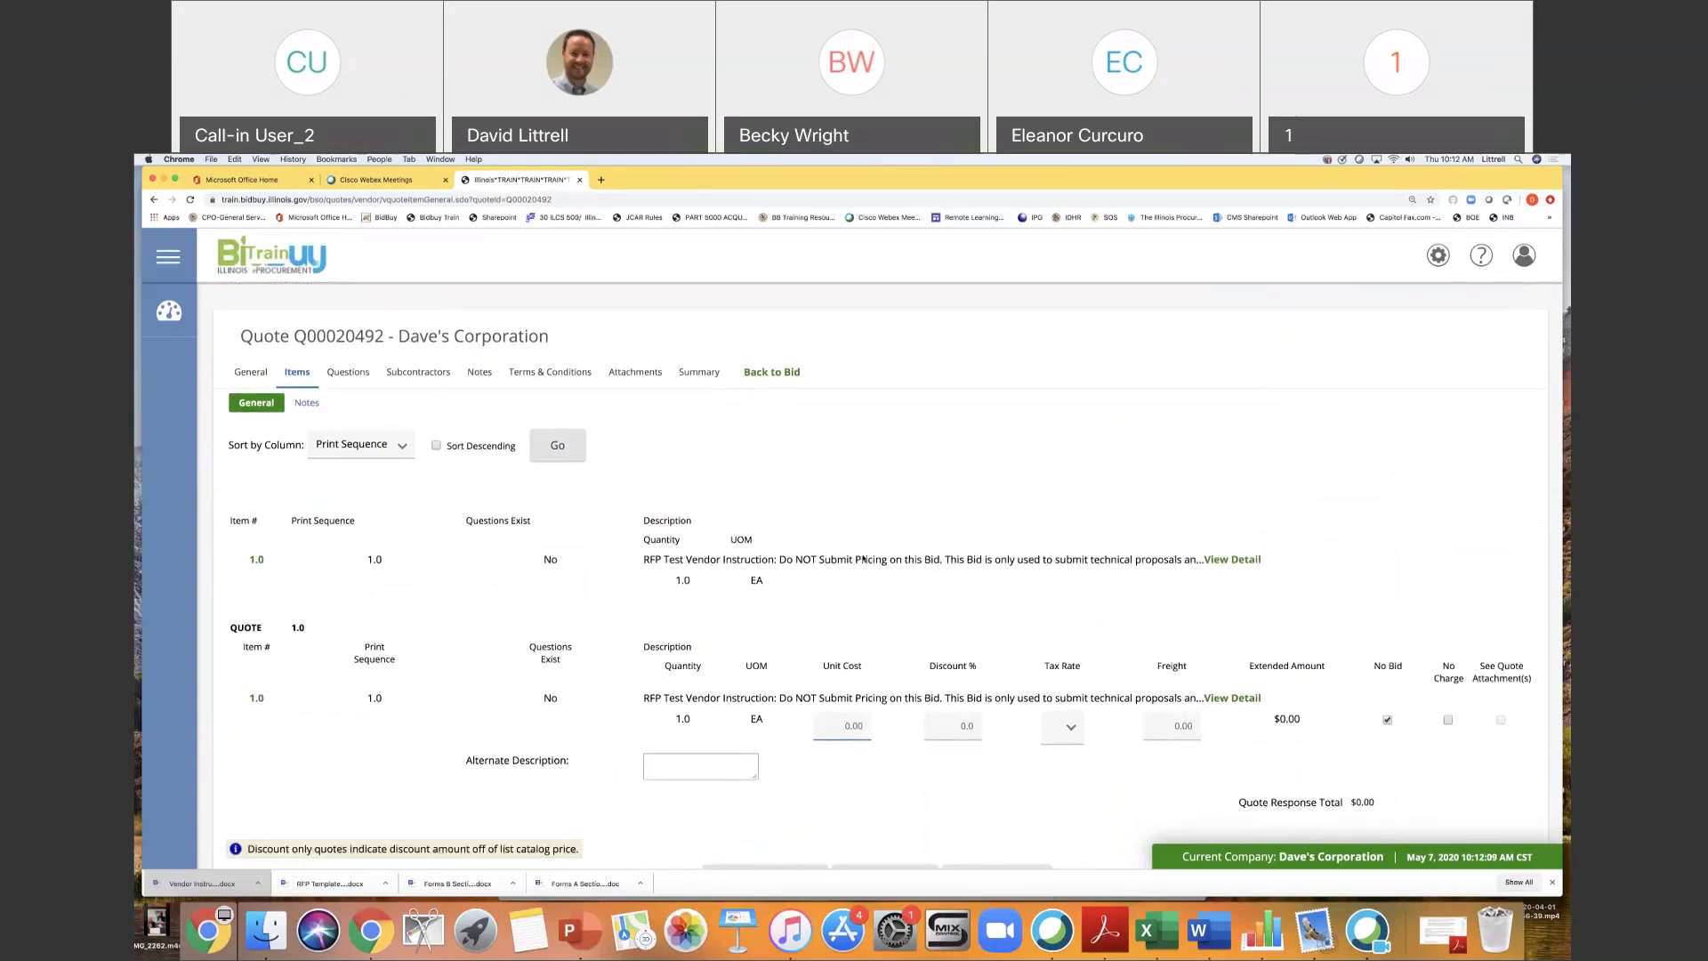
{"action": "scroll", "coordinate": [863, 558], "scroll_direction": "down", "scroll_amount": 1}
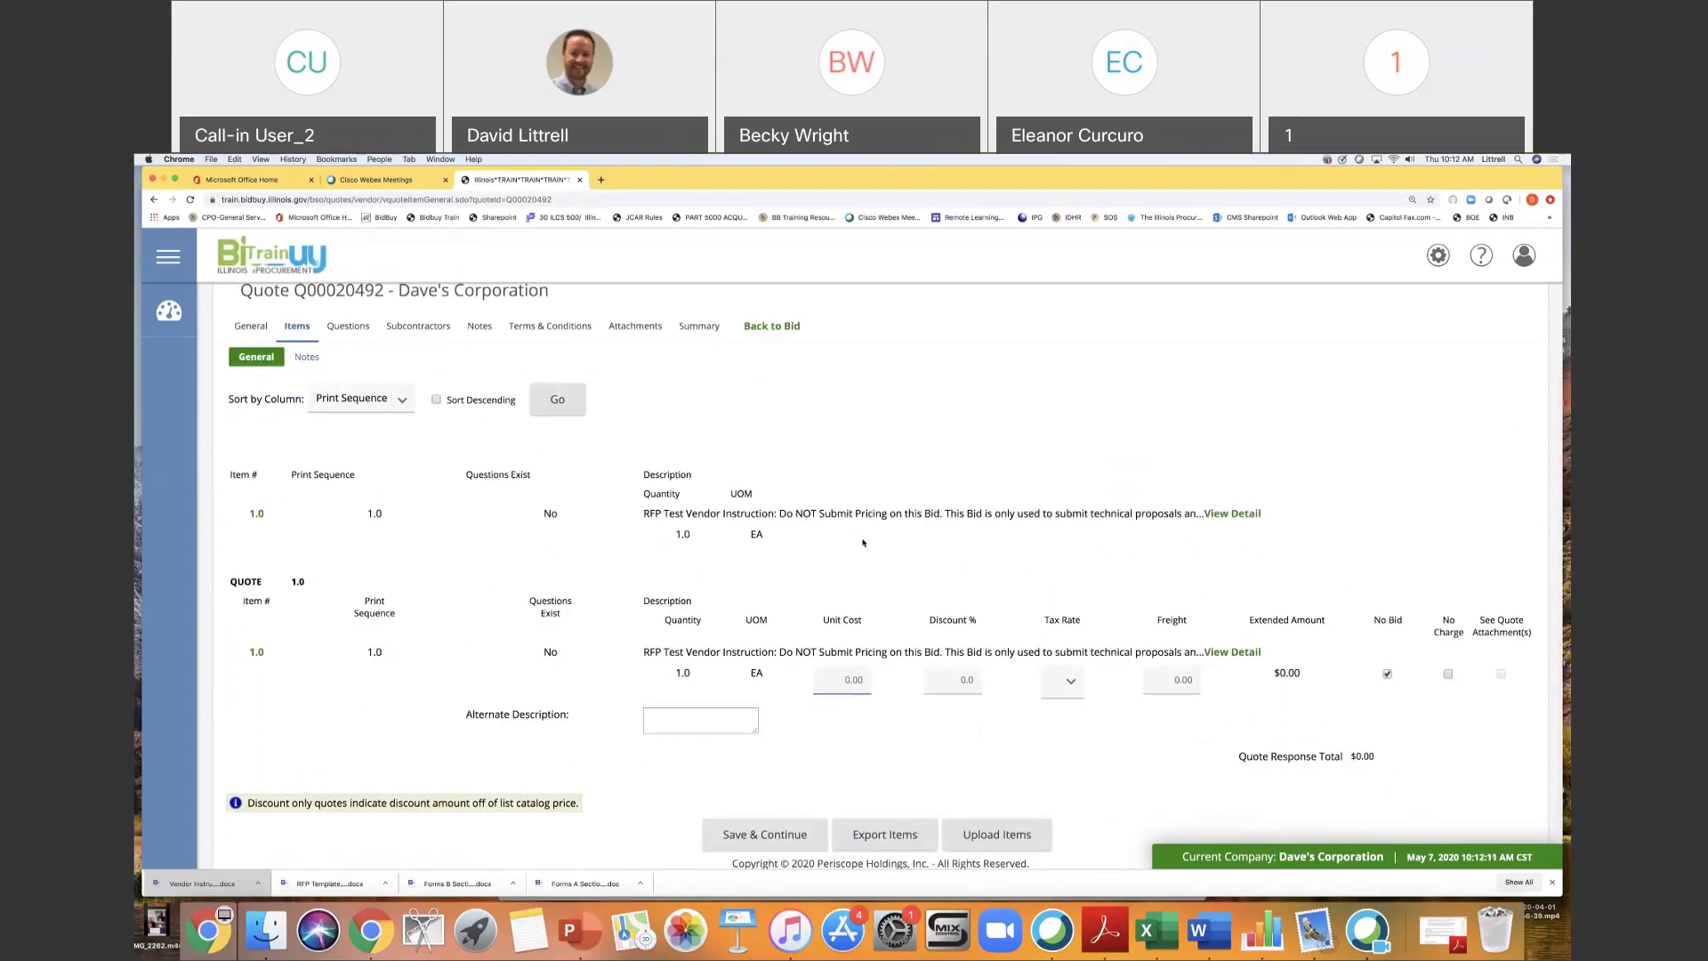
{"action": "scroll", "coordinate": [863, 541], "scroll_direction": "up", "scroll_amount": 1}
{"action": "scroll", "coordinate": [863, 542], "scroll_direction": "up", "scroll_amount": 1}
Answer Yes to the required question acknowledging technical proposal only with pricing under B-11375, and save the response.
{"action": "left_click", "coordinate": [348, 374]}
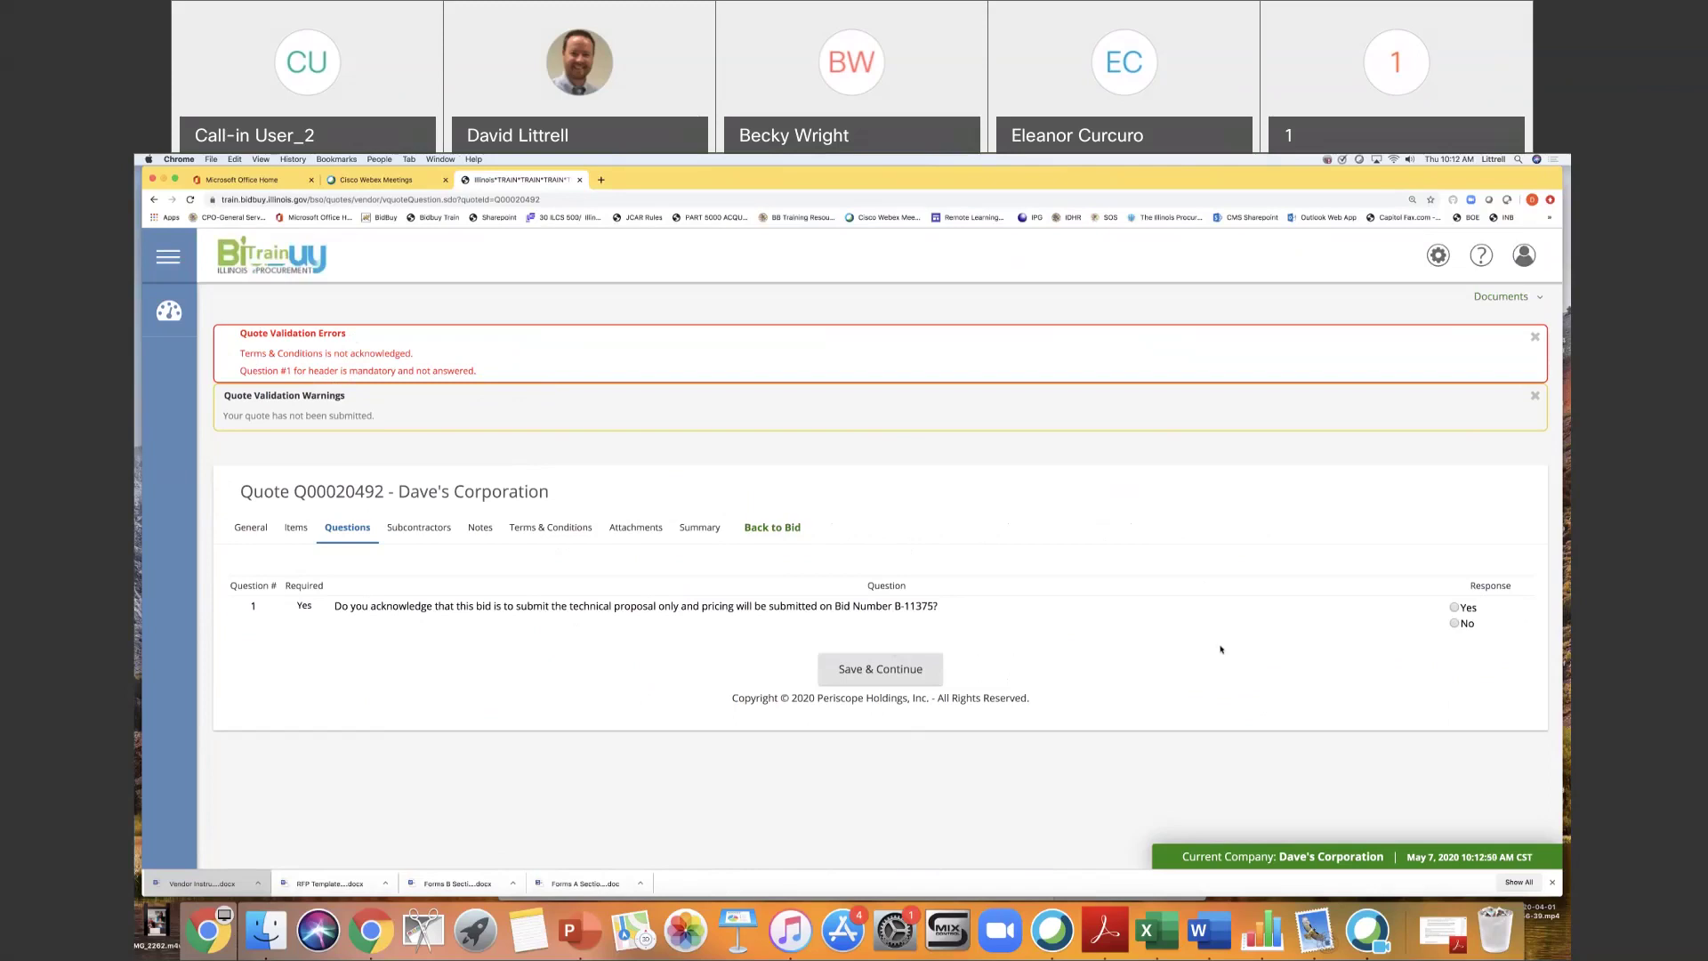
{"action": "left_click", "coordinate": [1455, 608]}
{"action": "left_click", "coordinate": [872, 671]}
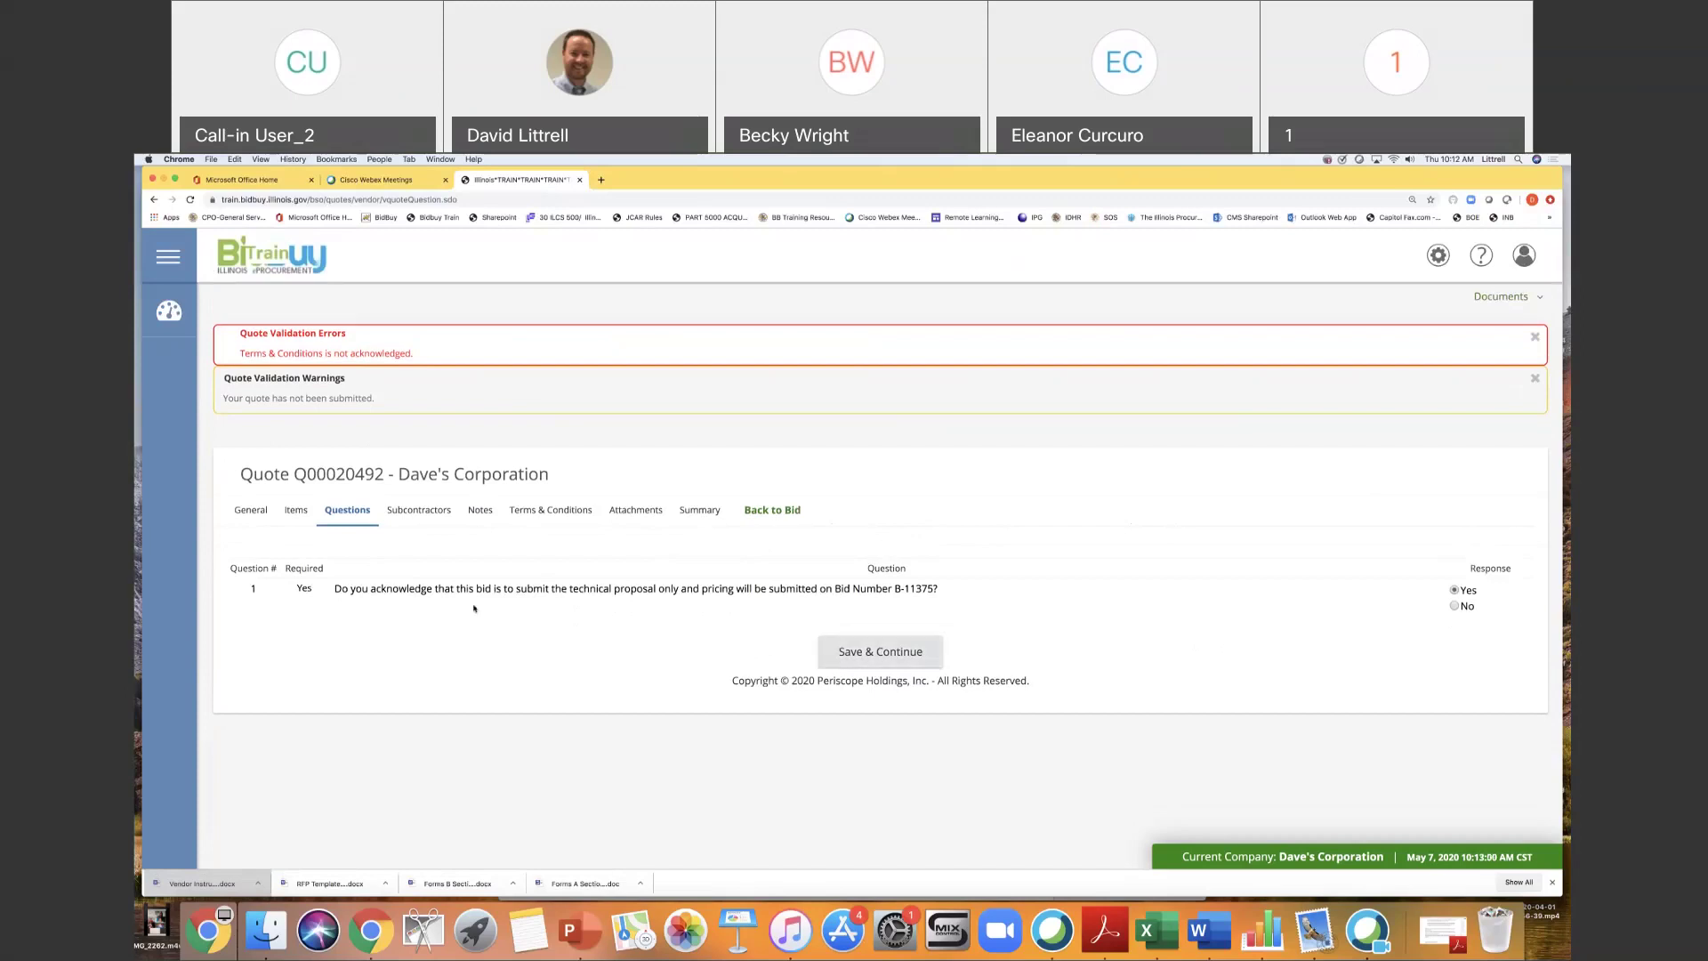
Review the quote's subcontractor goals and notes, and accept the bid's terms & conditions with Yes, saving the answer.
{"action": "left_click", "coordinate": [428, 512]}
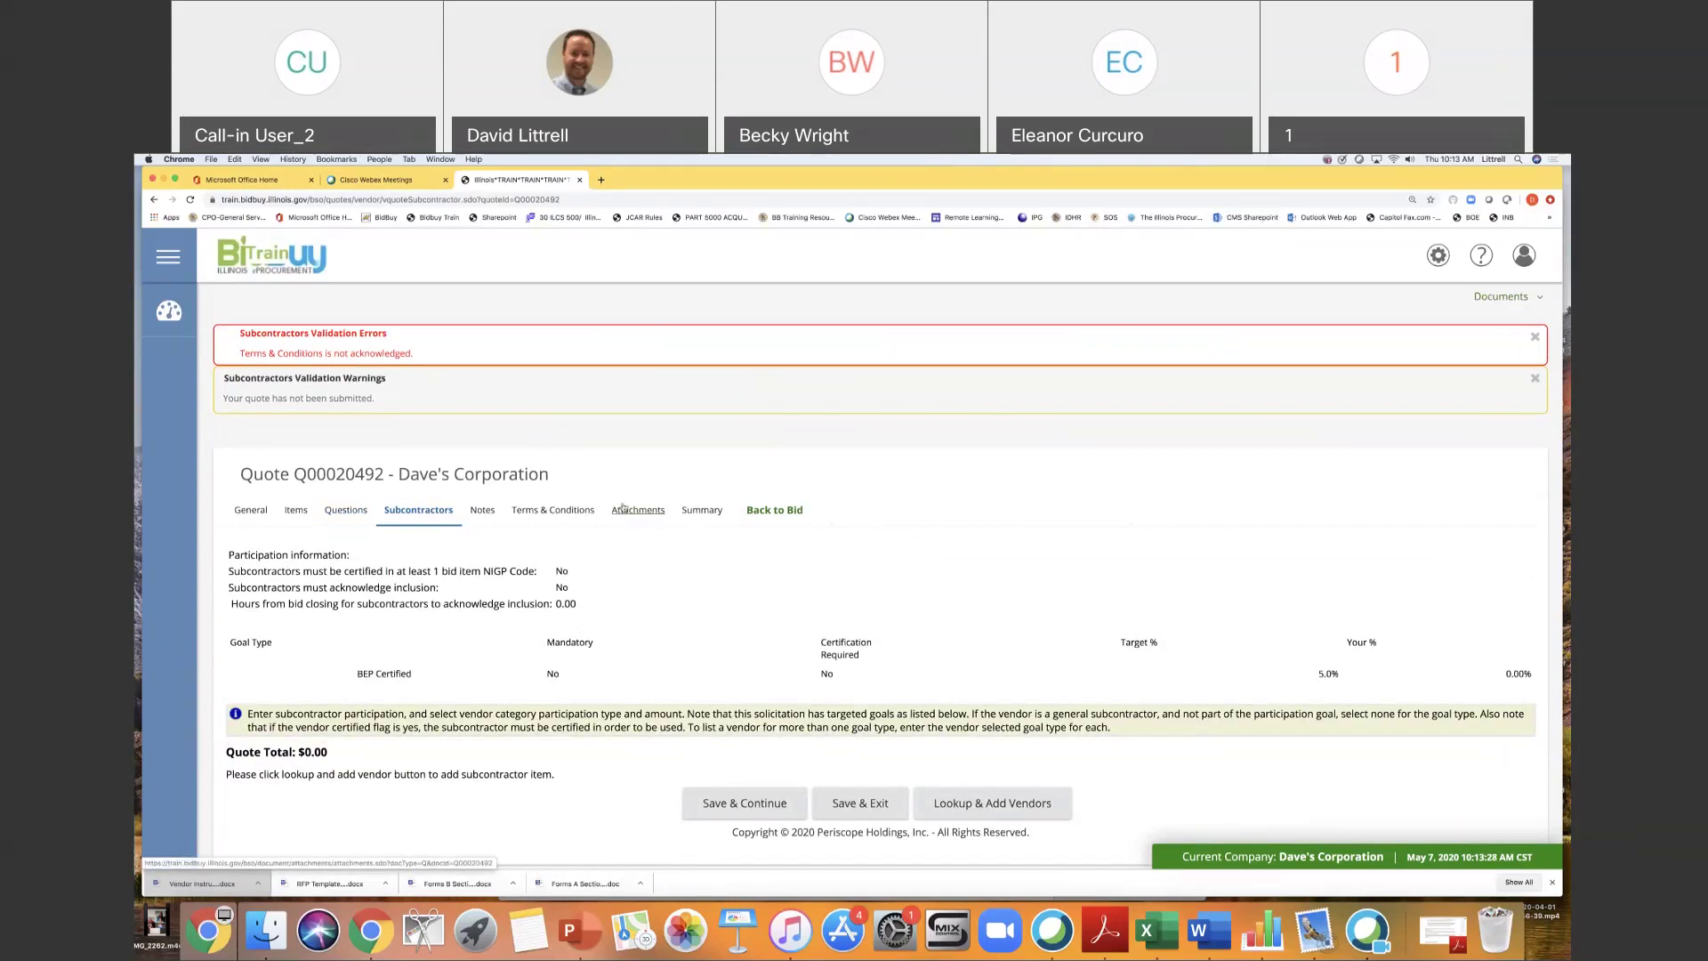
{"action": "left_click", "coordinate": [487, 512]}
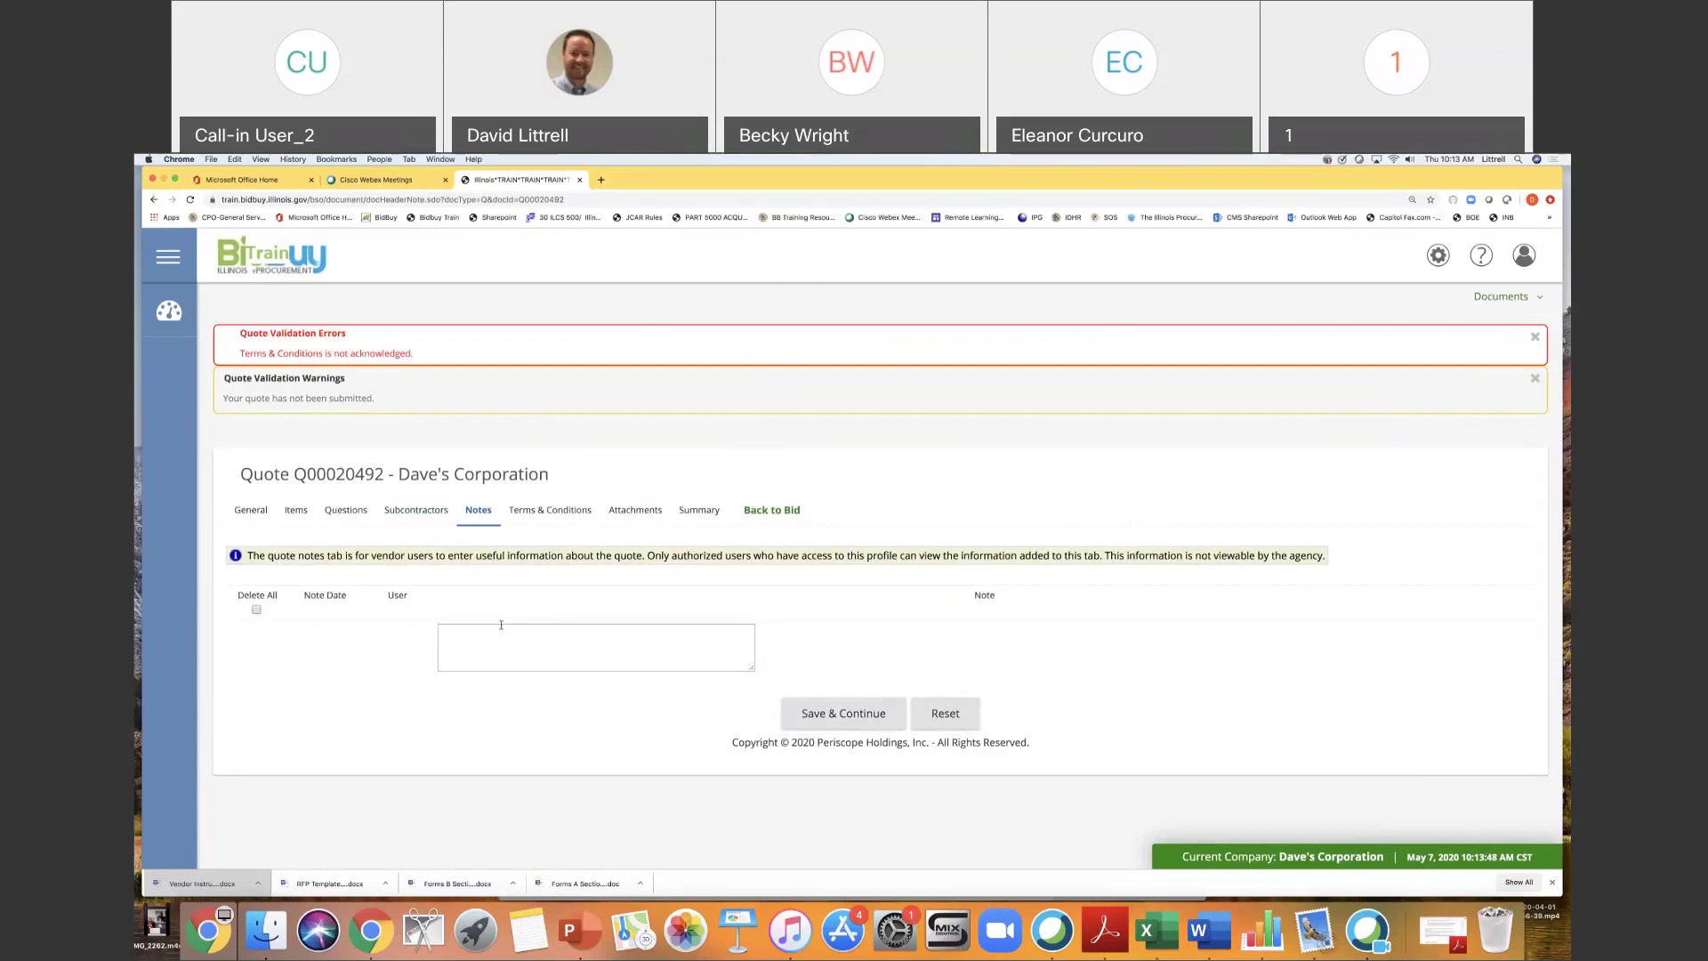
{"action": "left_click", "coordinate": [553, 510]}
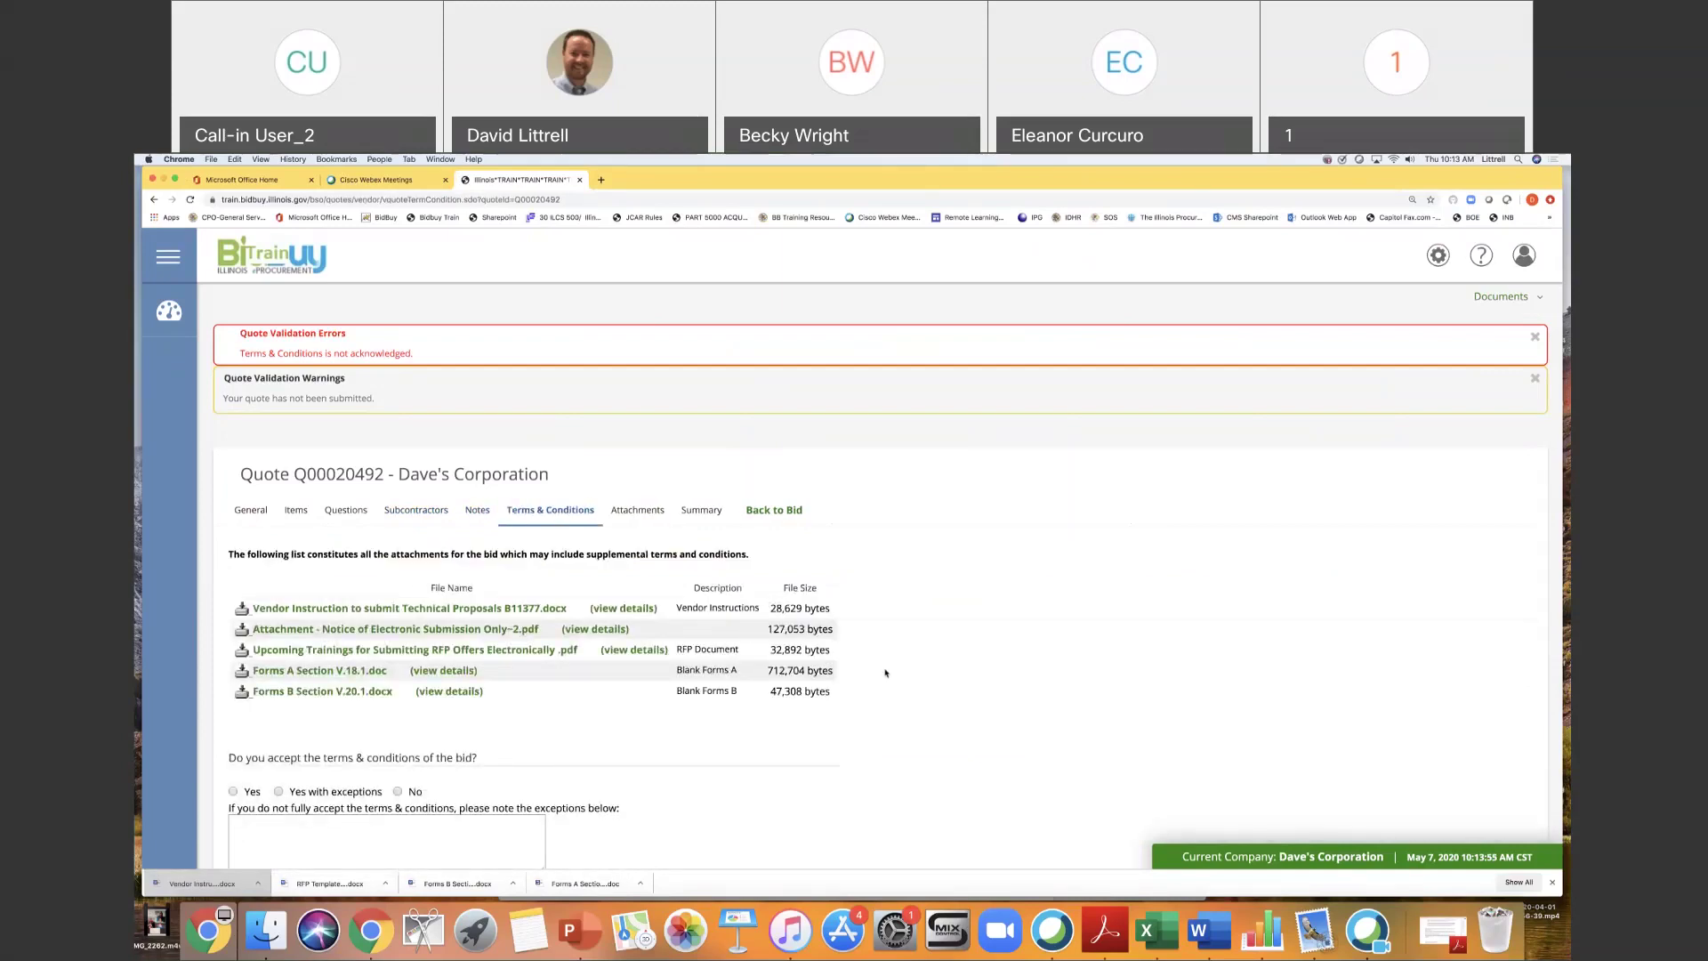
{"action": "scroll", "coordinate": [886, 672], "scroll_direction": "down", "scroll_amount": 2}
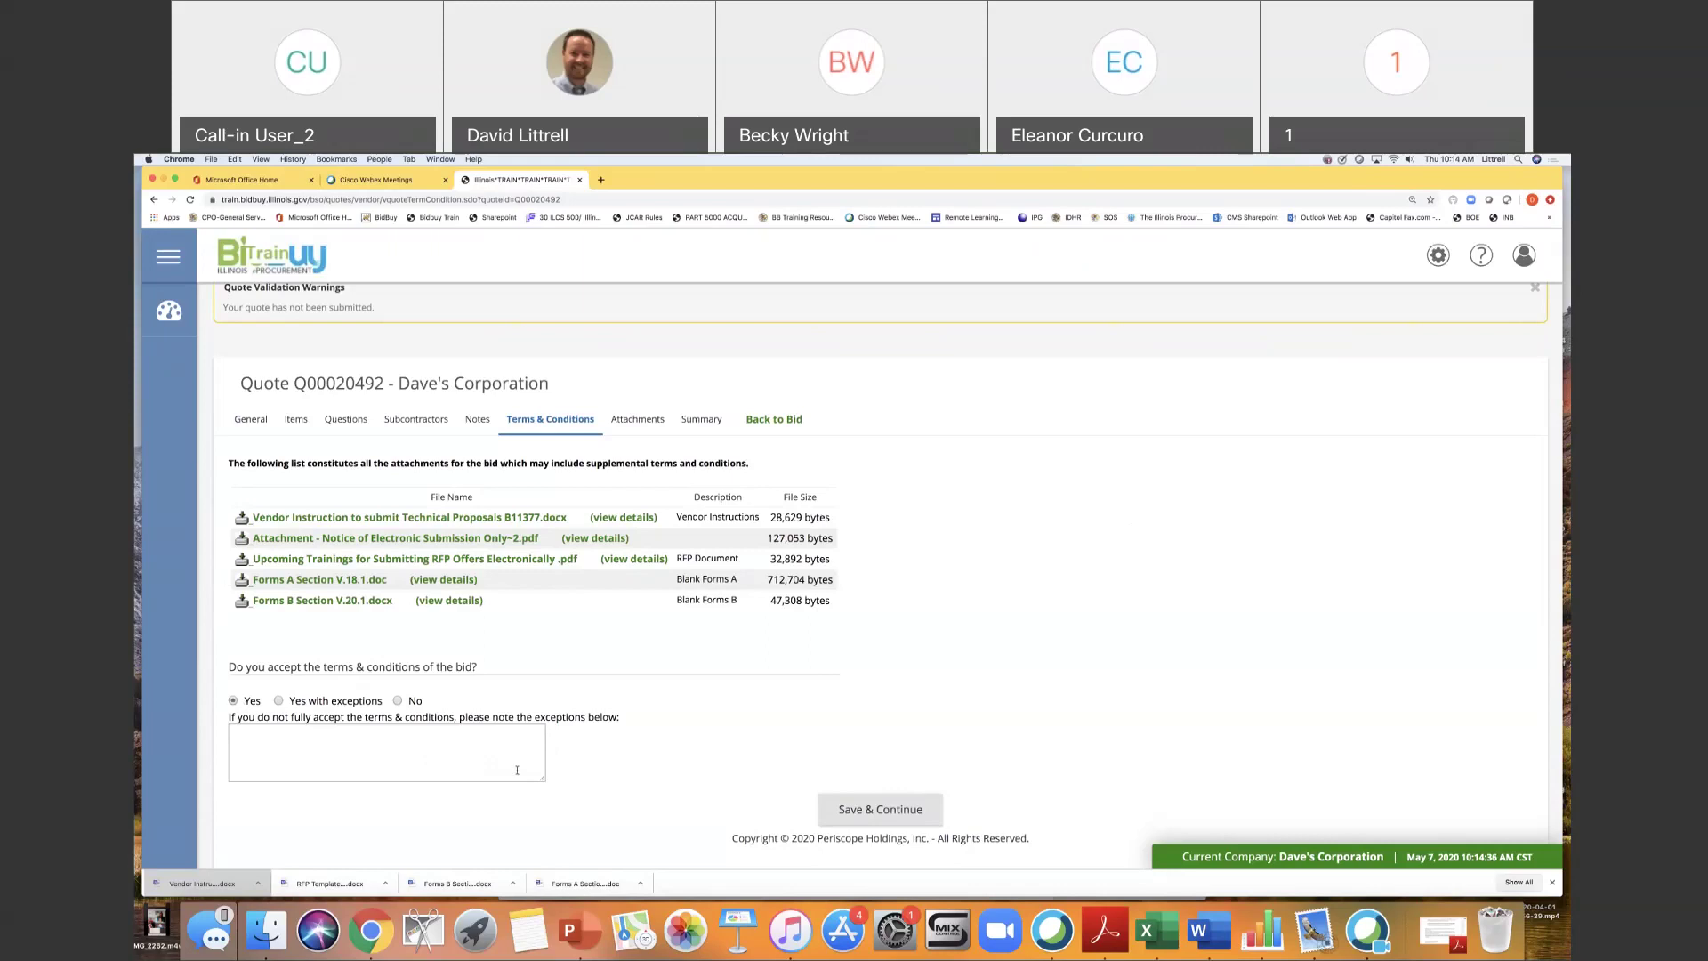
{"action": "left_click", "coordinate": [874, 809]}
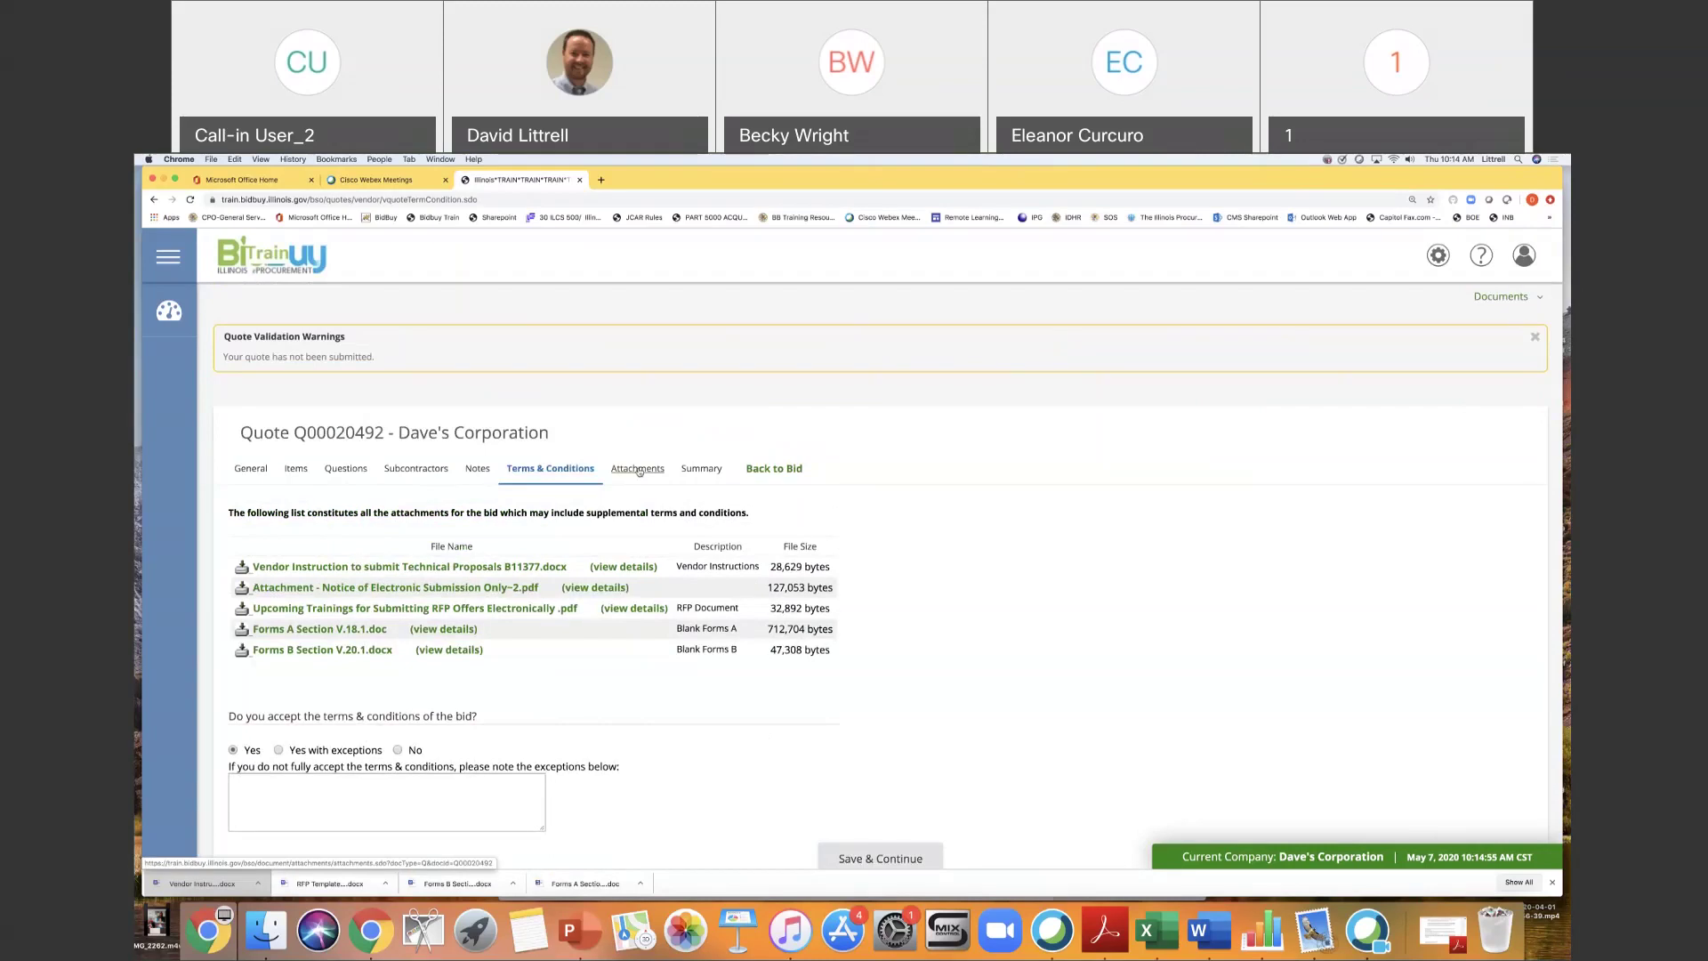
Start a new file attachment on the quote and choose RFP Template V.20.1.docx from the Downloads folder.
{"action": "left_click", "coordinate": [639, 470]}
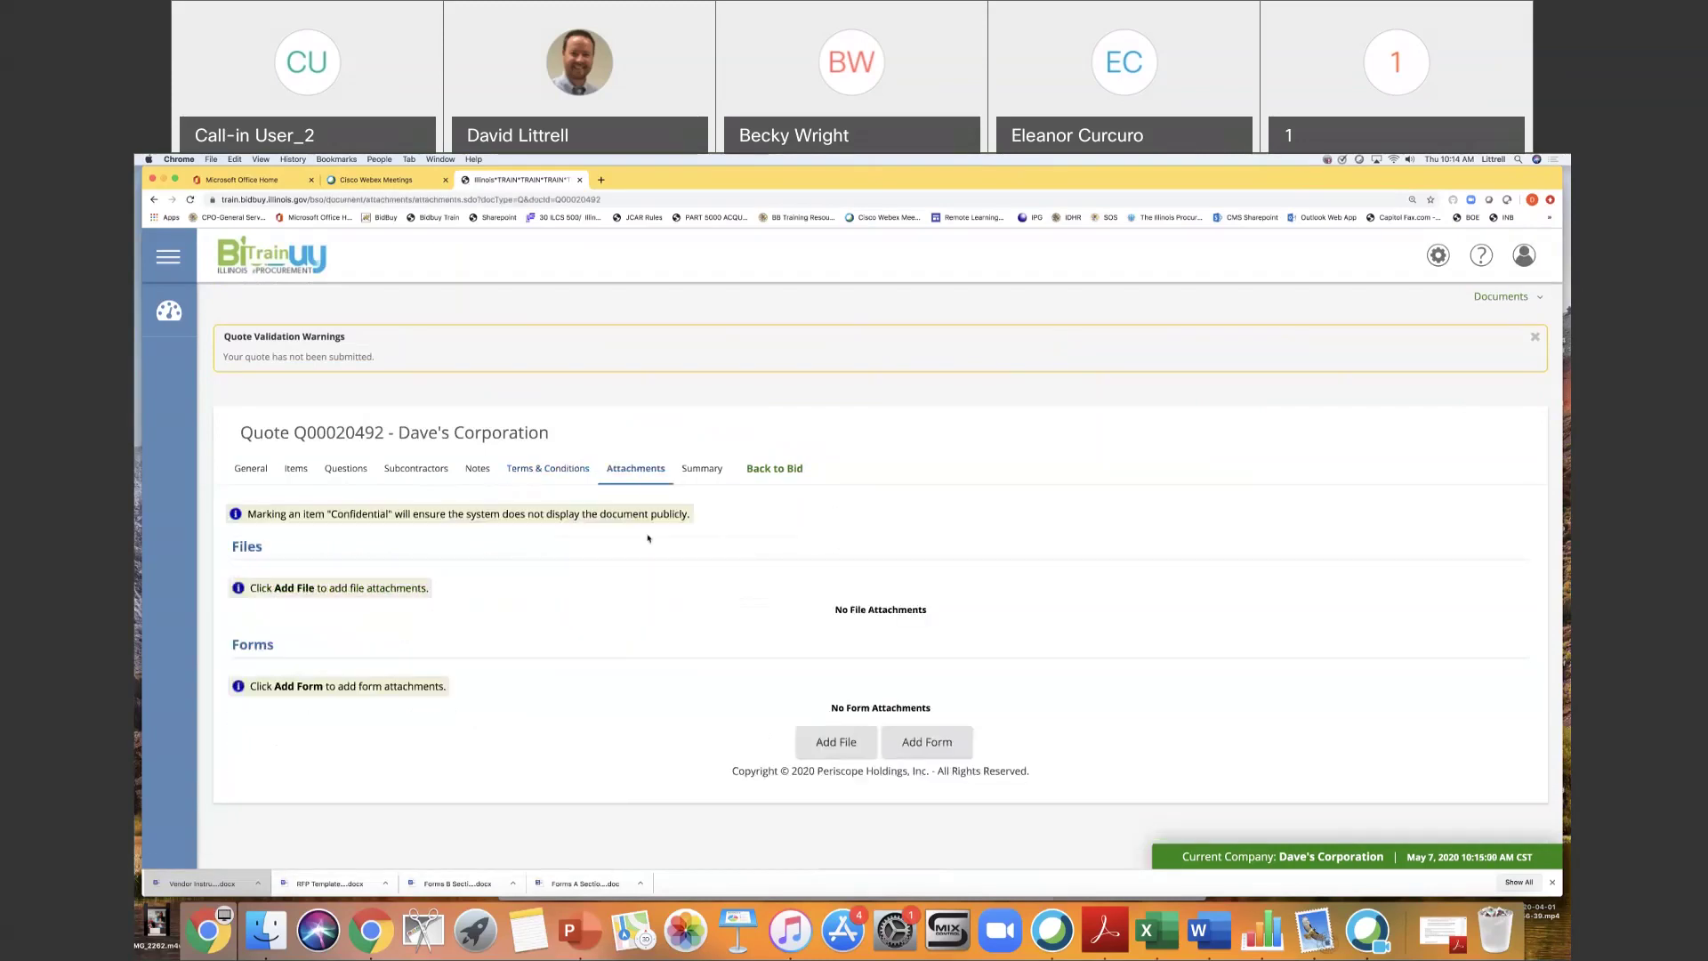
{"action": "left_click", "coordinate": [827, 742]}
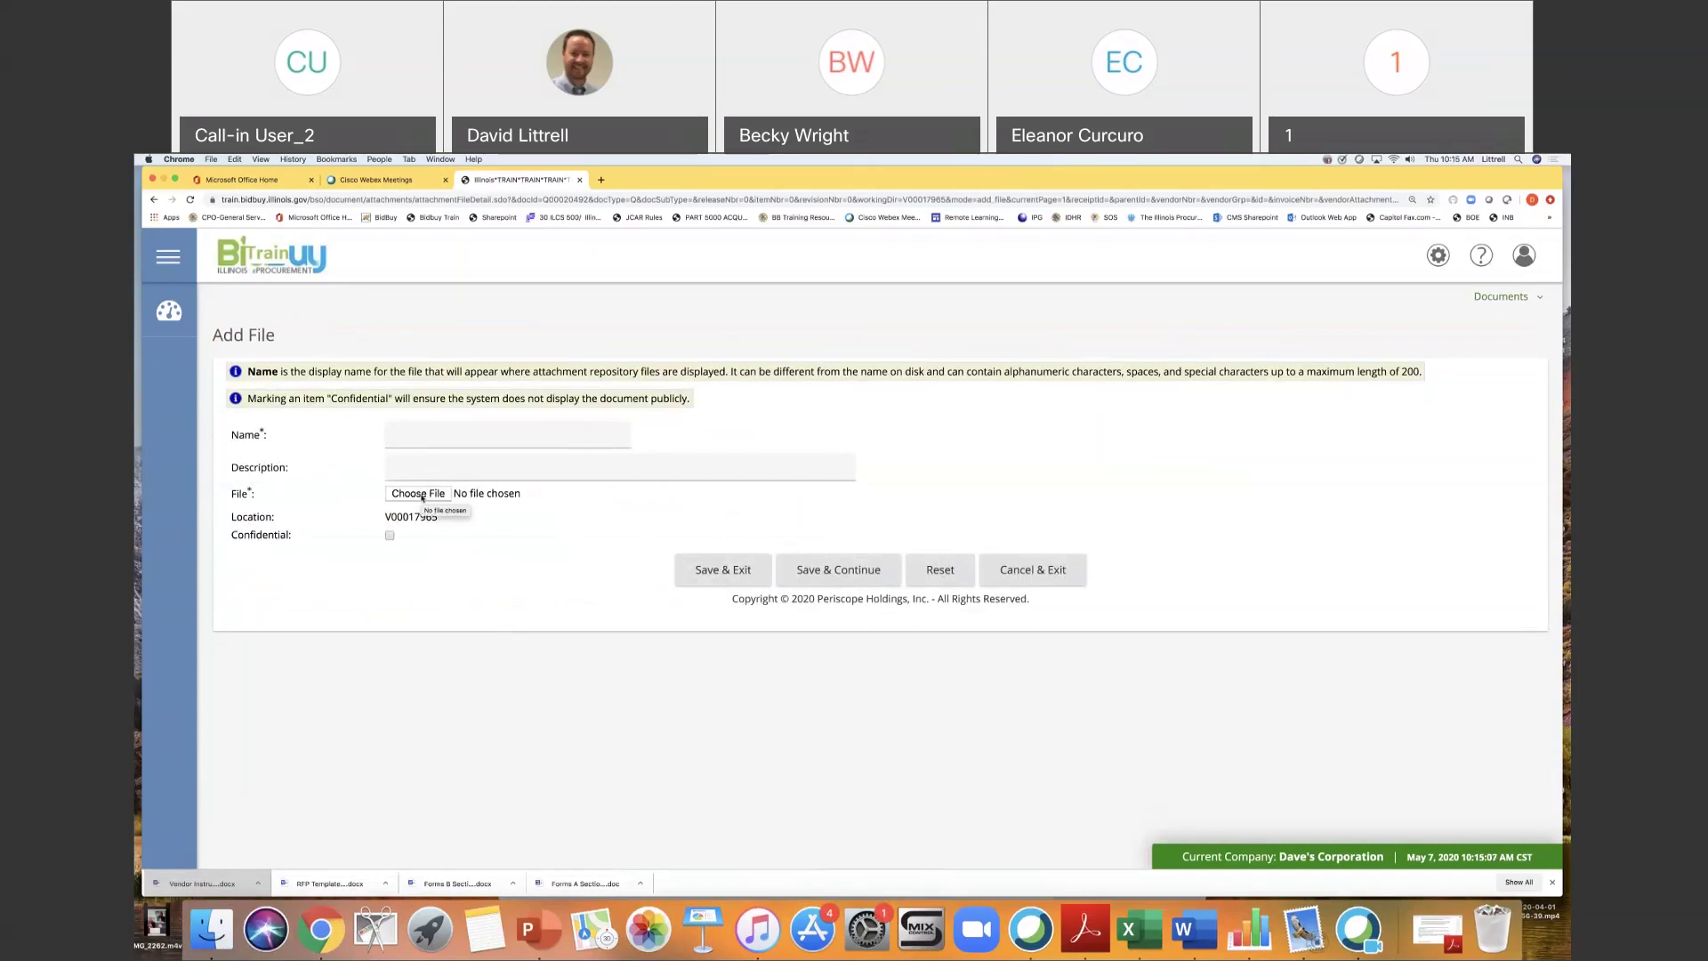
{"action": "left_click", "coordinate": [422, 495]}
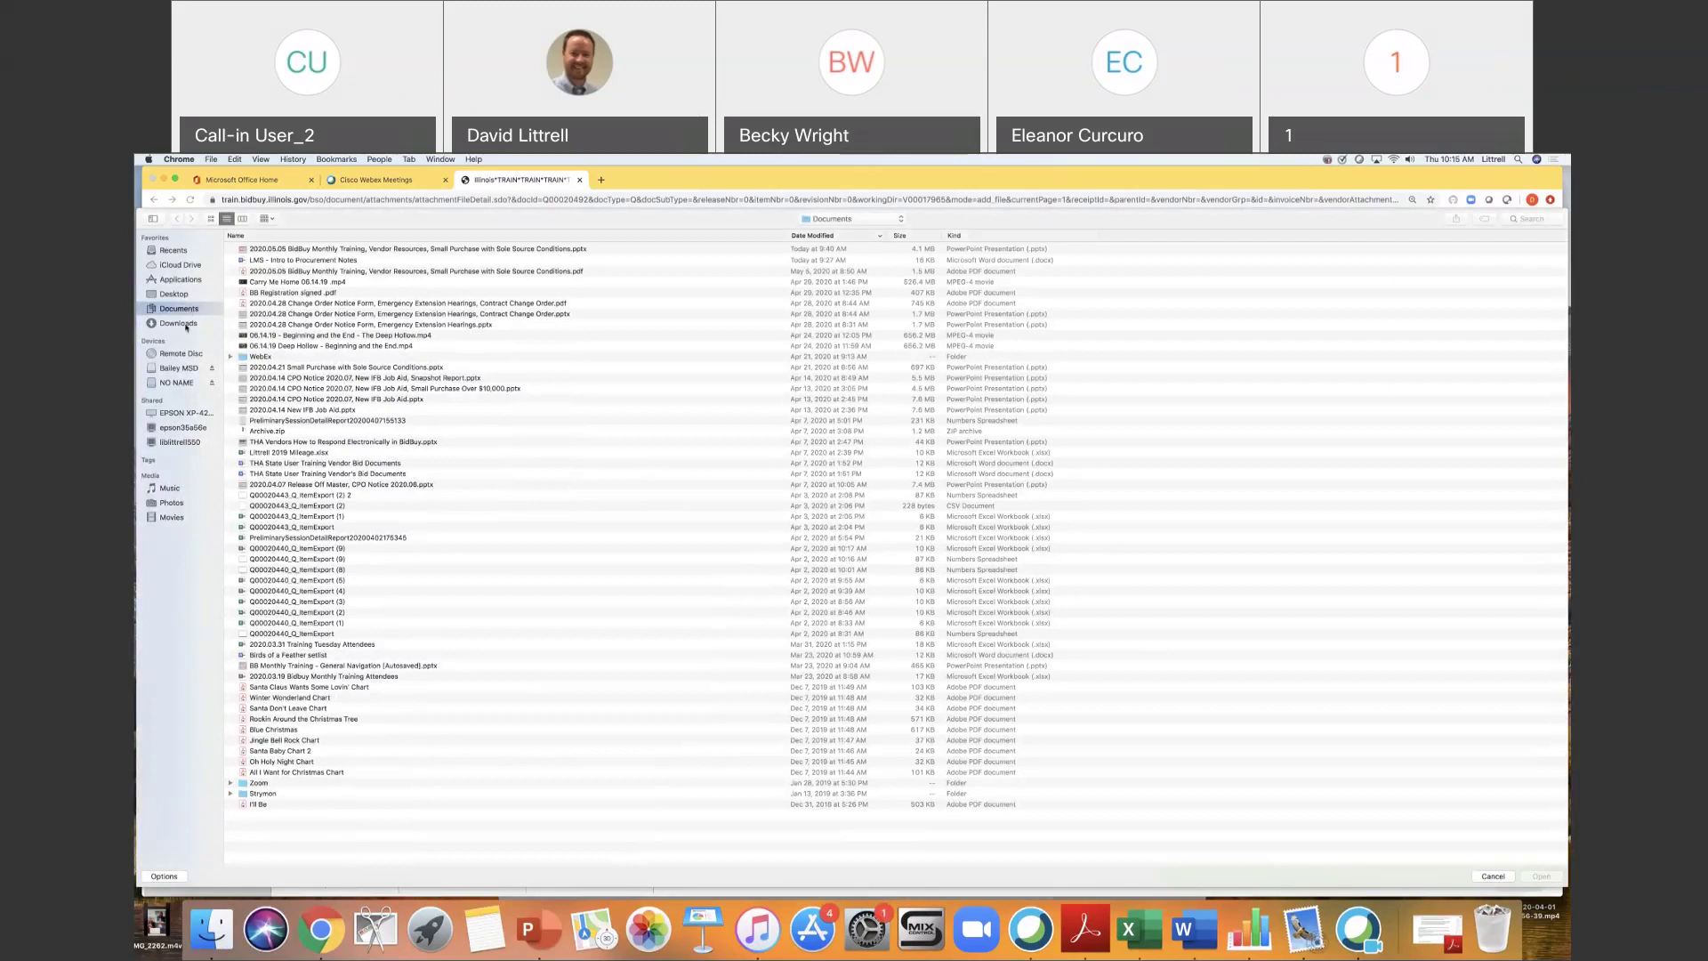
{"action": "left_click", "coordinate": [182, 324]}
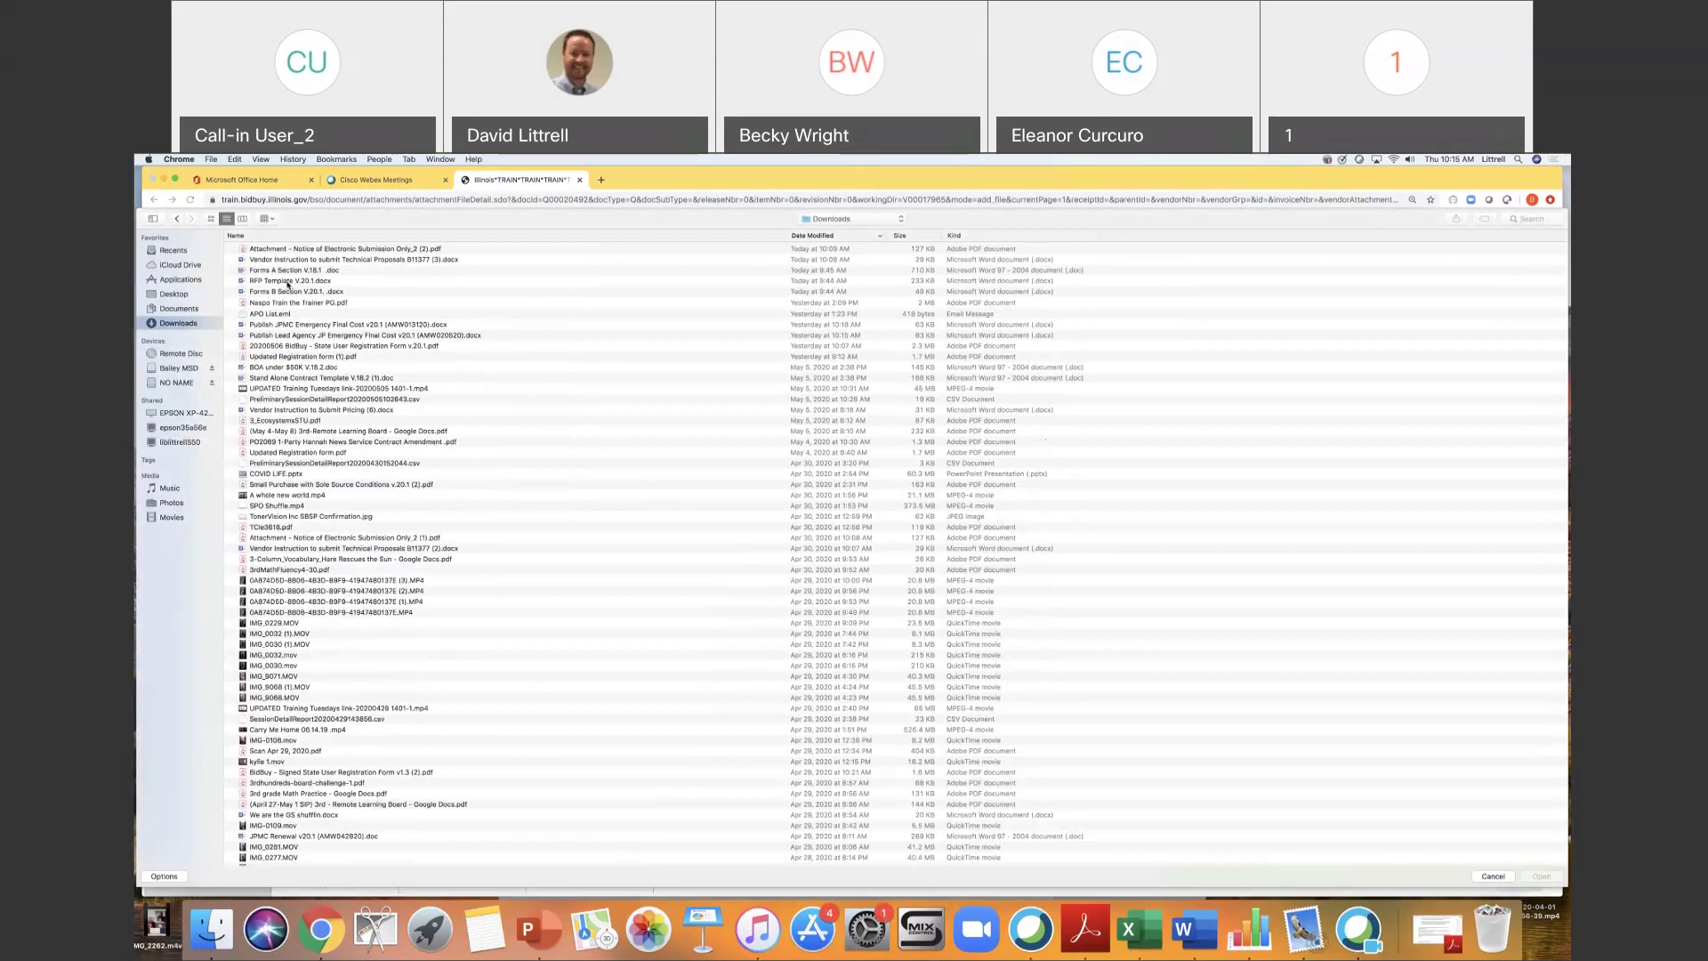
{"action": "key", "text": "Escape"}
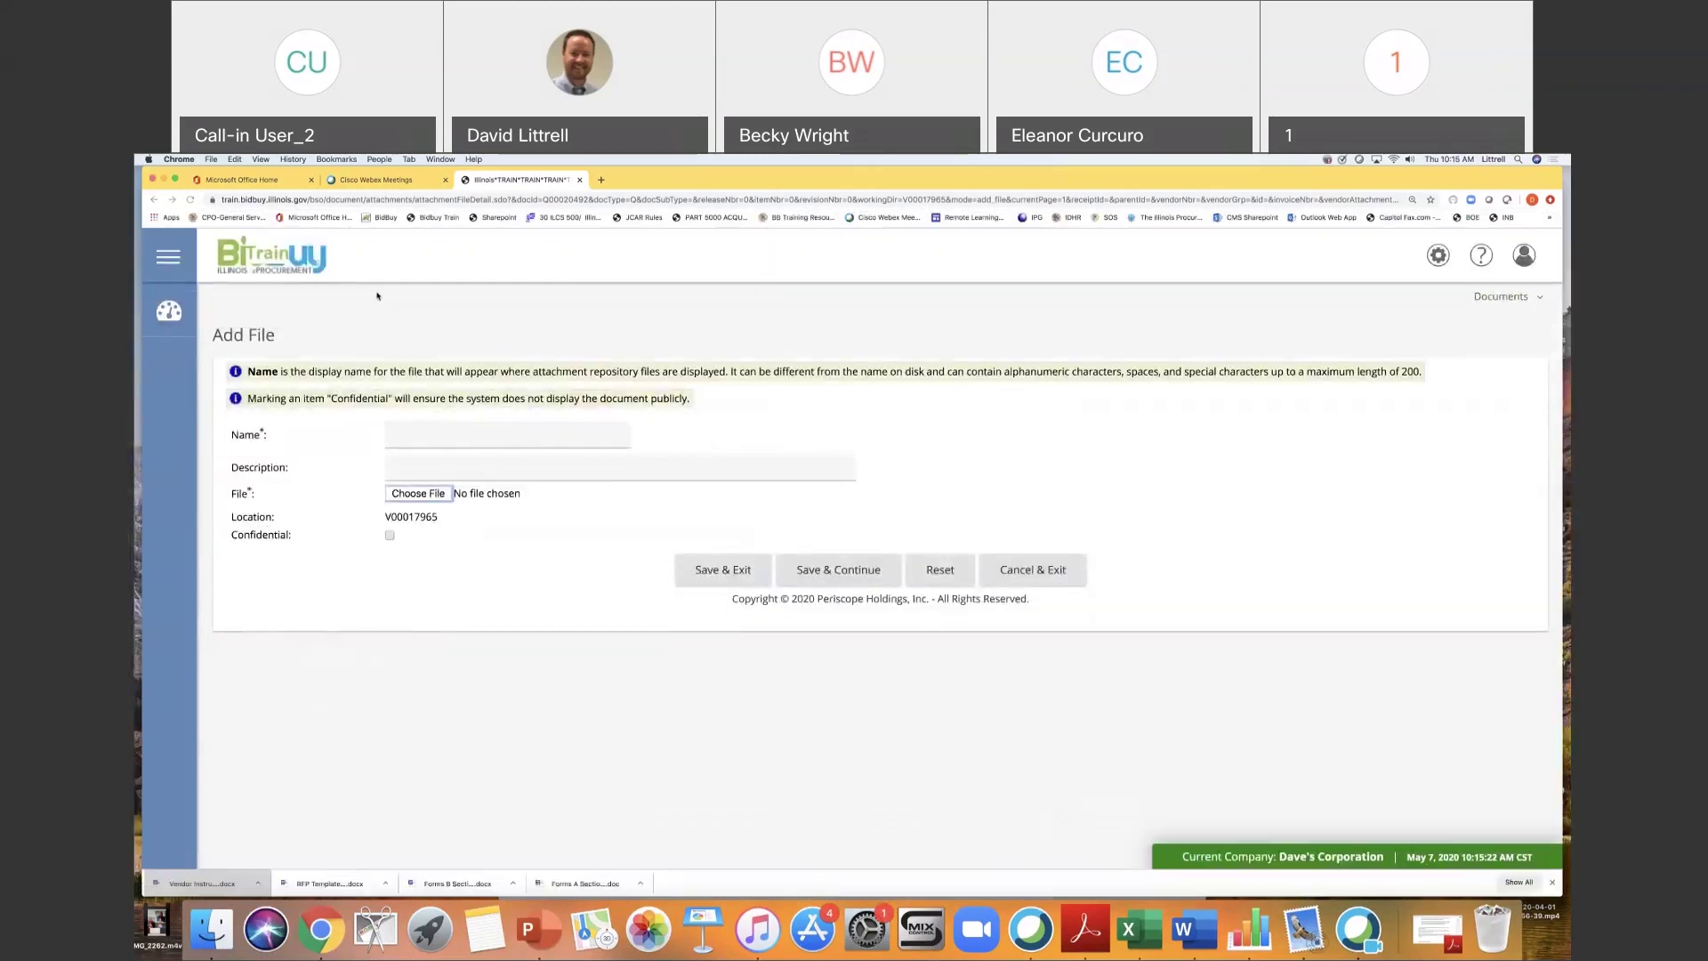
Describe the RFP template attachment as "Technical response", mark it Confidential, and save it to the quote.
{"action": "left_click", "coordinate": [448, 467]}
{"action": "type", "text": "Technic"}
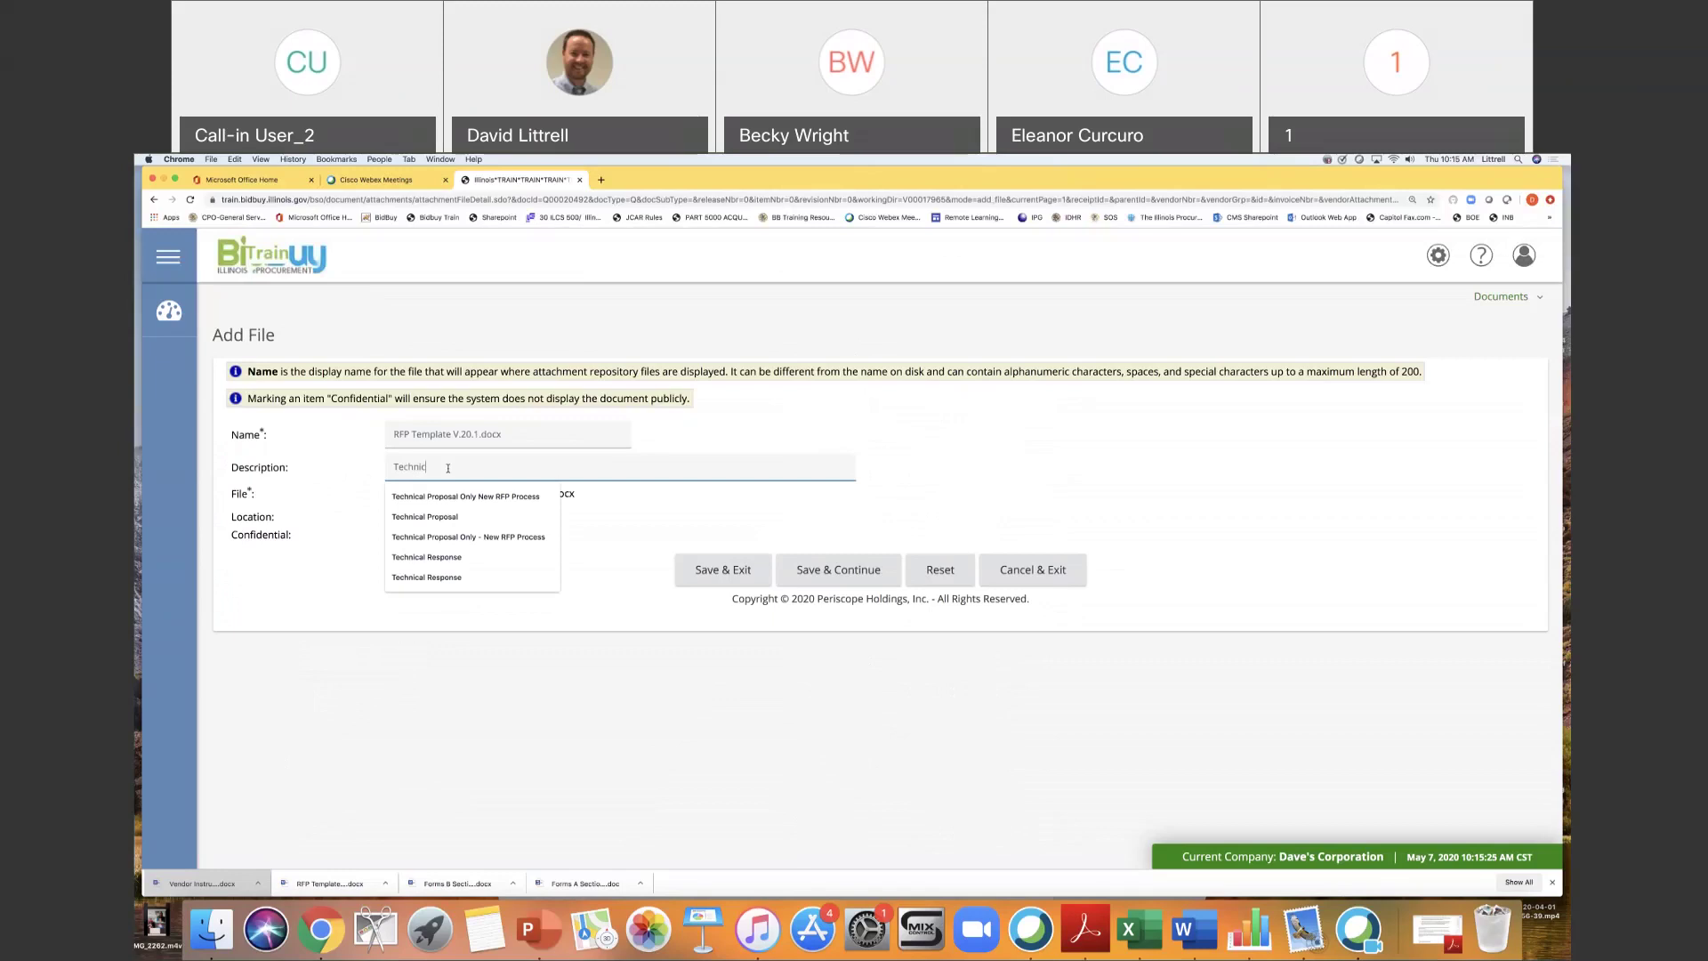
{"action": "type", "text": "al response"}
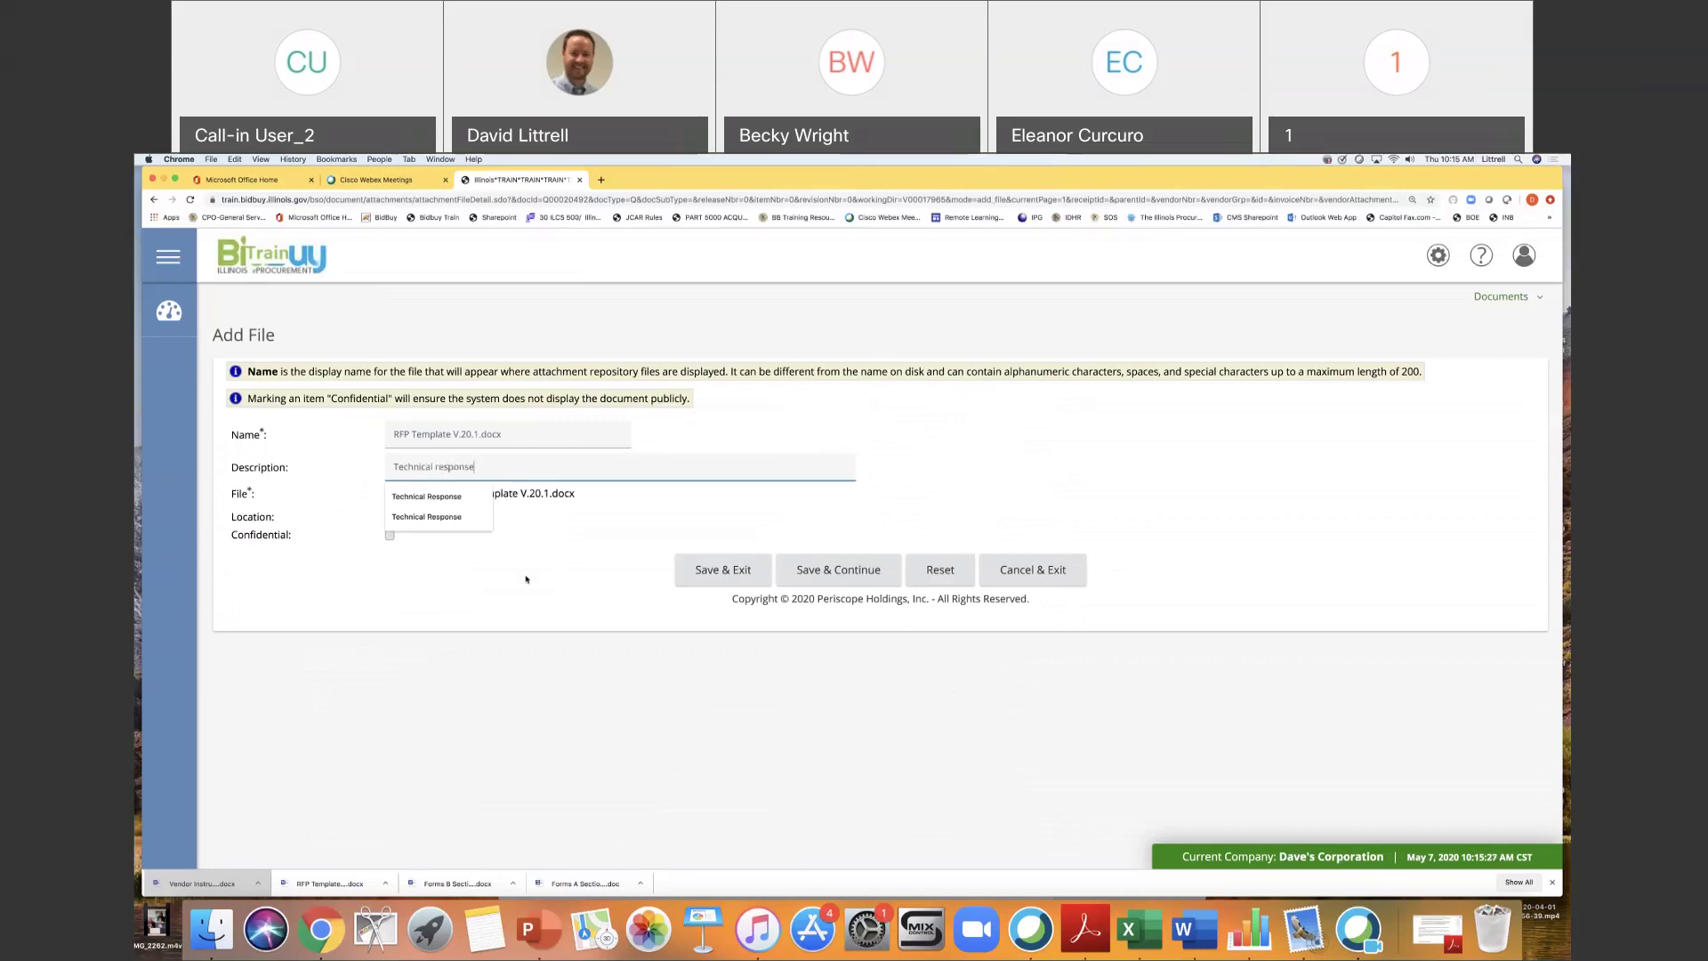
{"action": "left_click", "coordinate": [525, 579]}
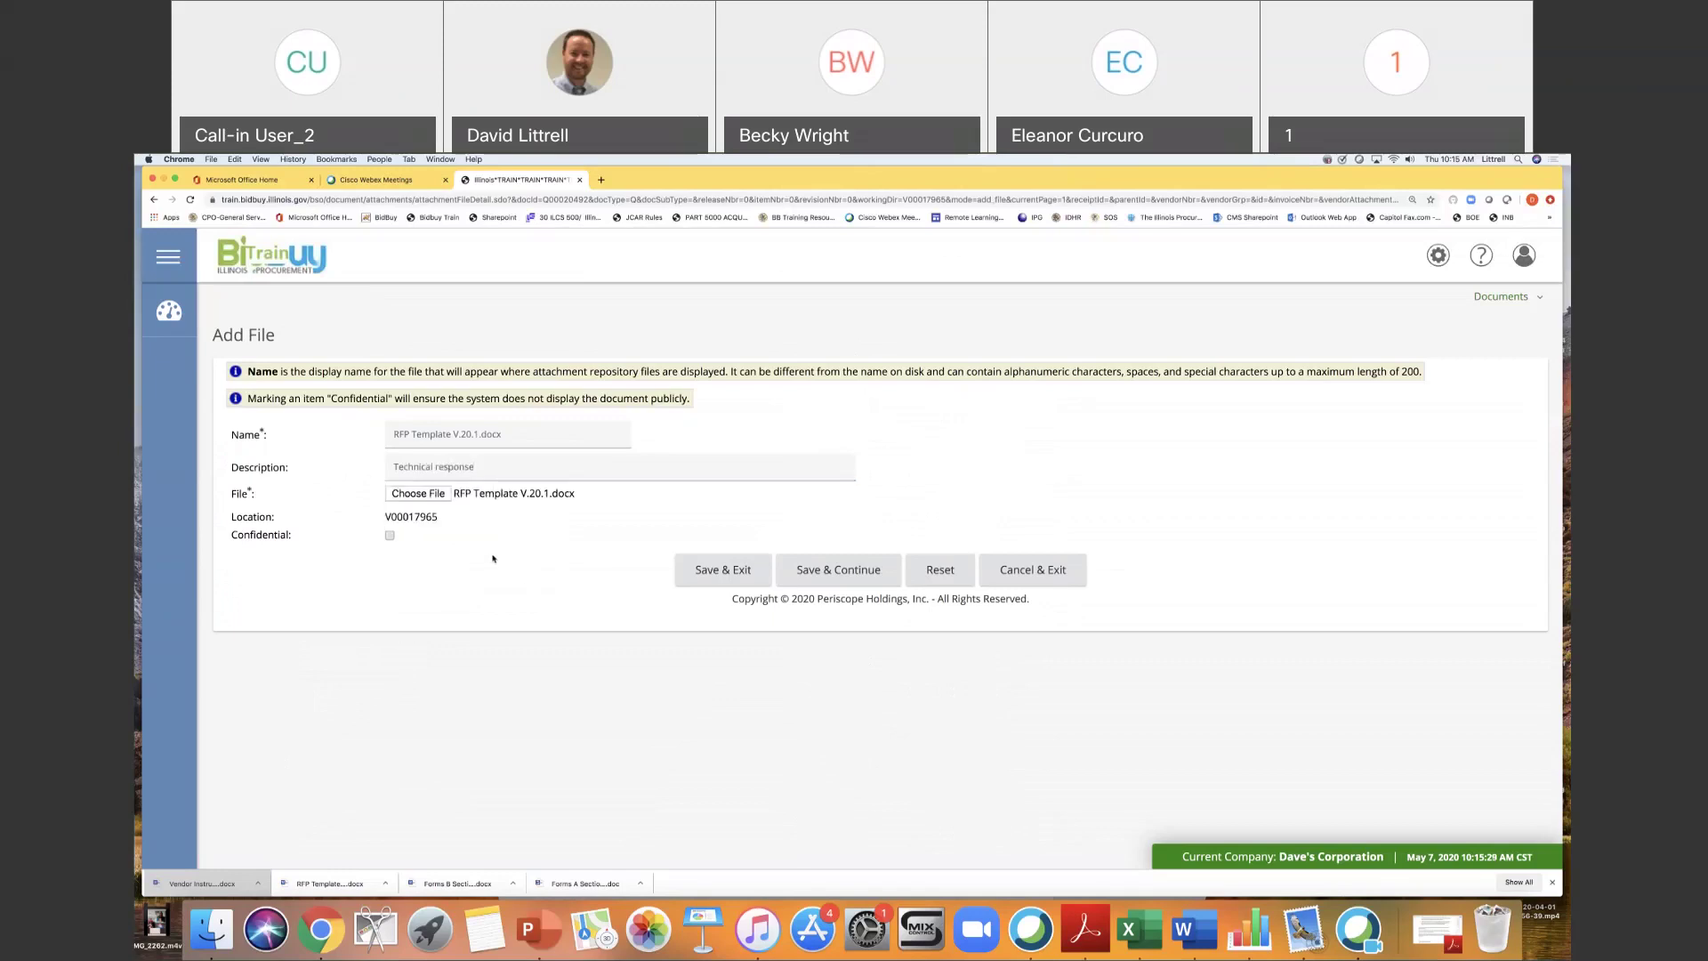
{"action": "left_click", "coordinate": [389, 536]}
{"action": "left_click", "coordinate": [731, 570]}
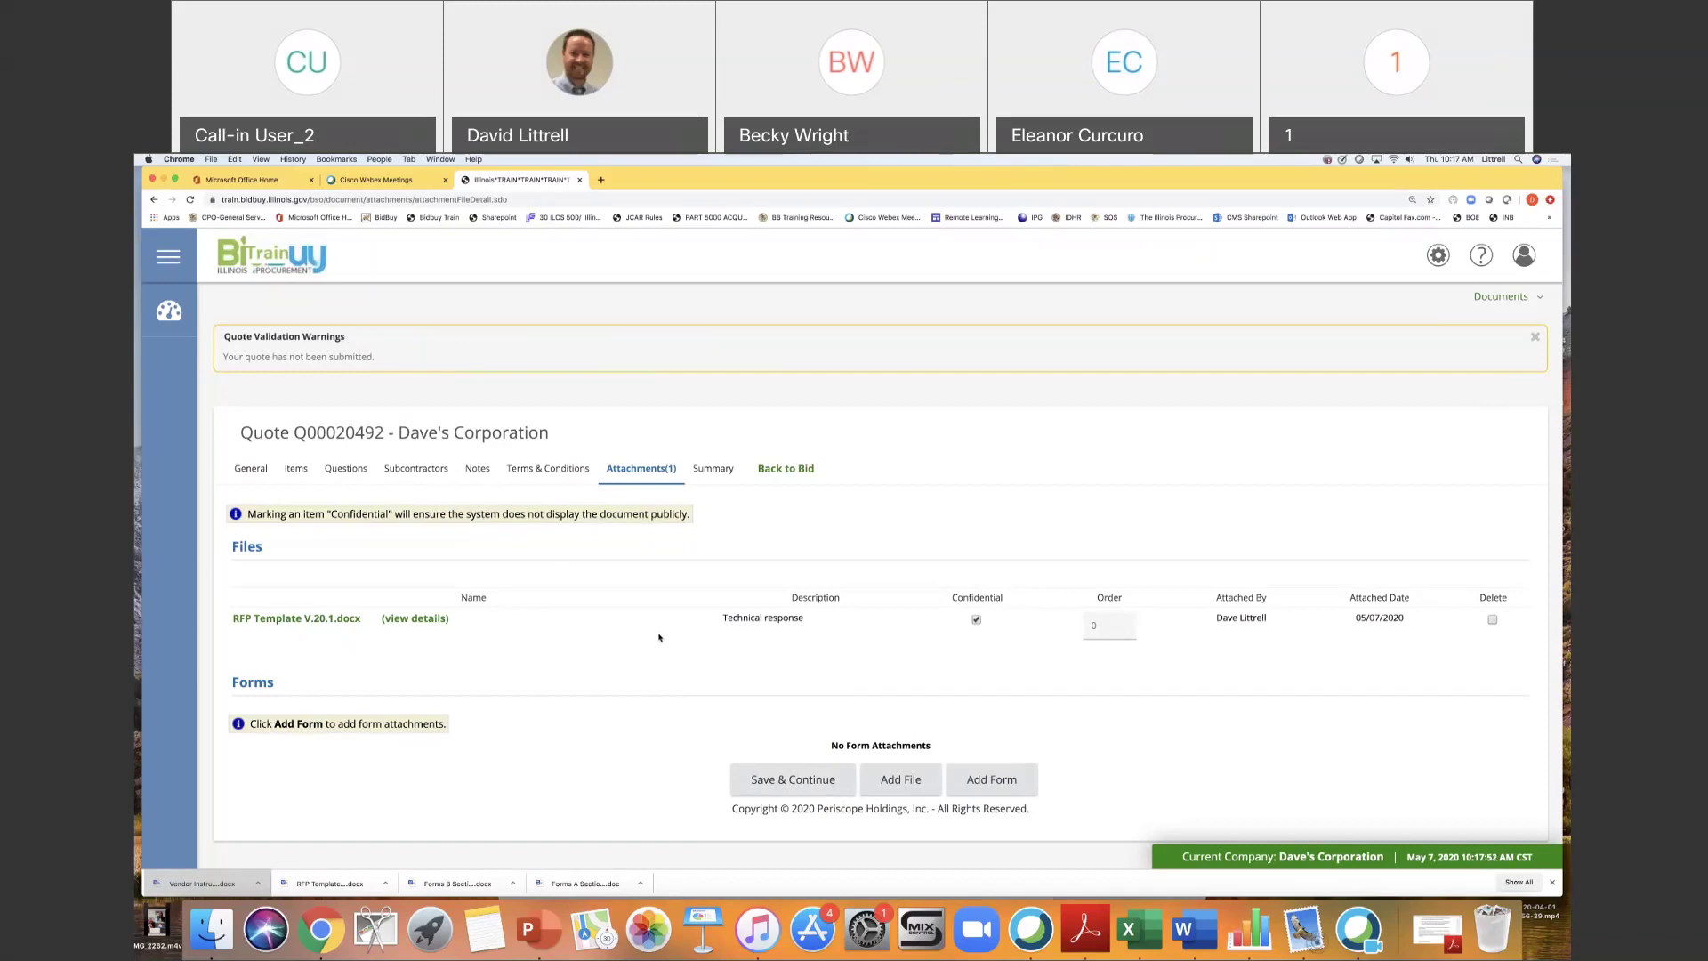
Attach the Forms B Section V.20.1 Word document from Downloads to the quote as a Confidential file and save it.
{"action": "left_click", "coordinate": [907, 780]}
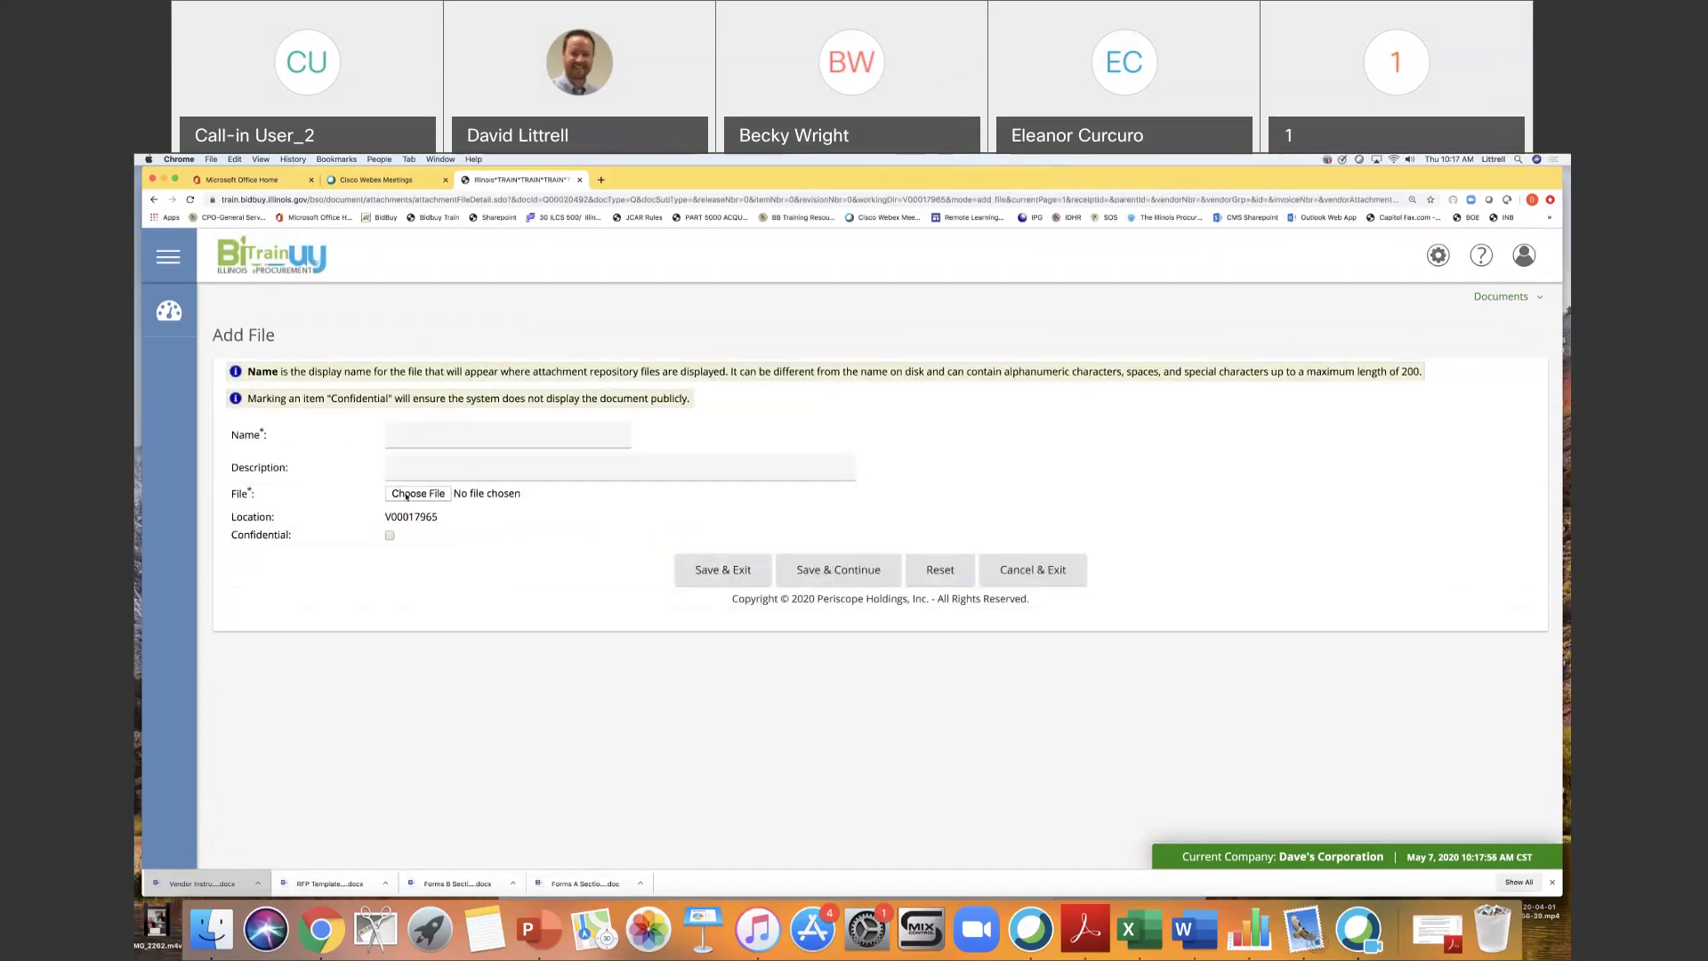
{"action": "left_click", "coordinate": [407, 495]}
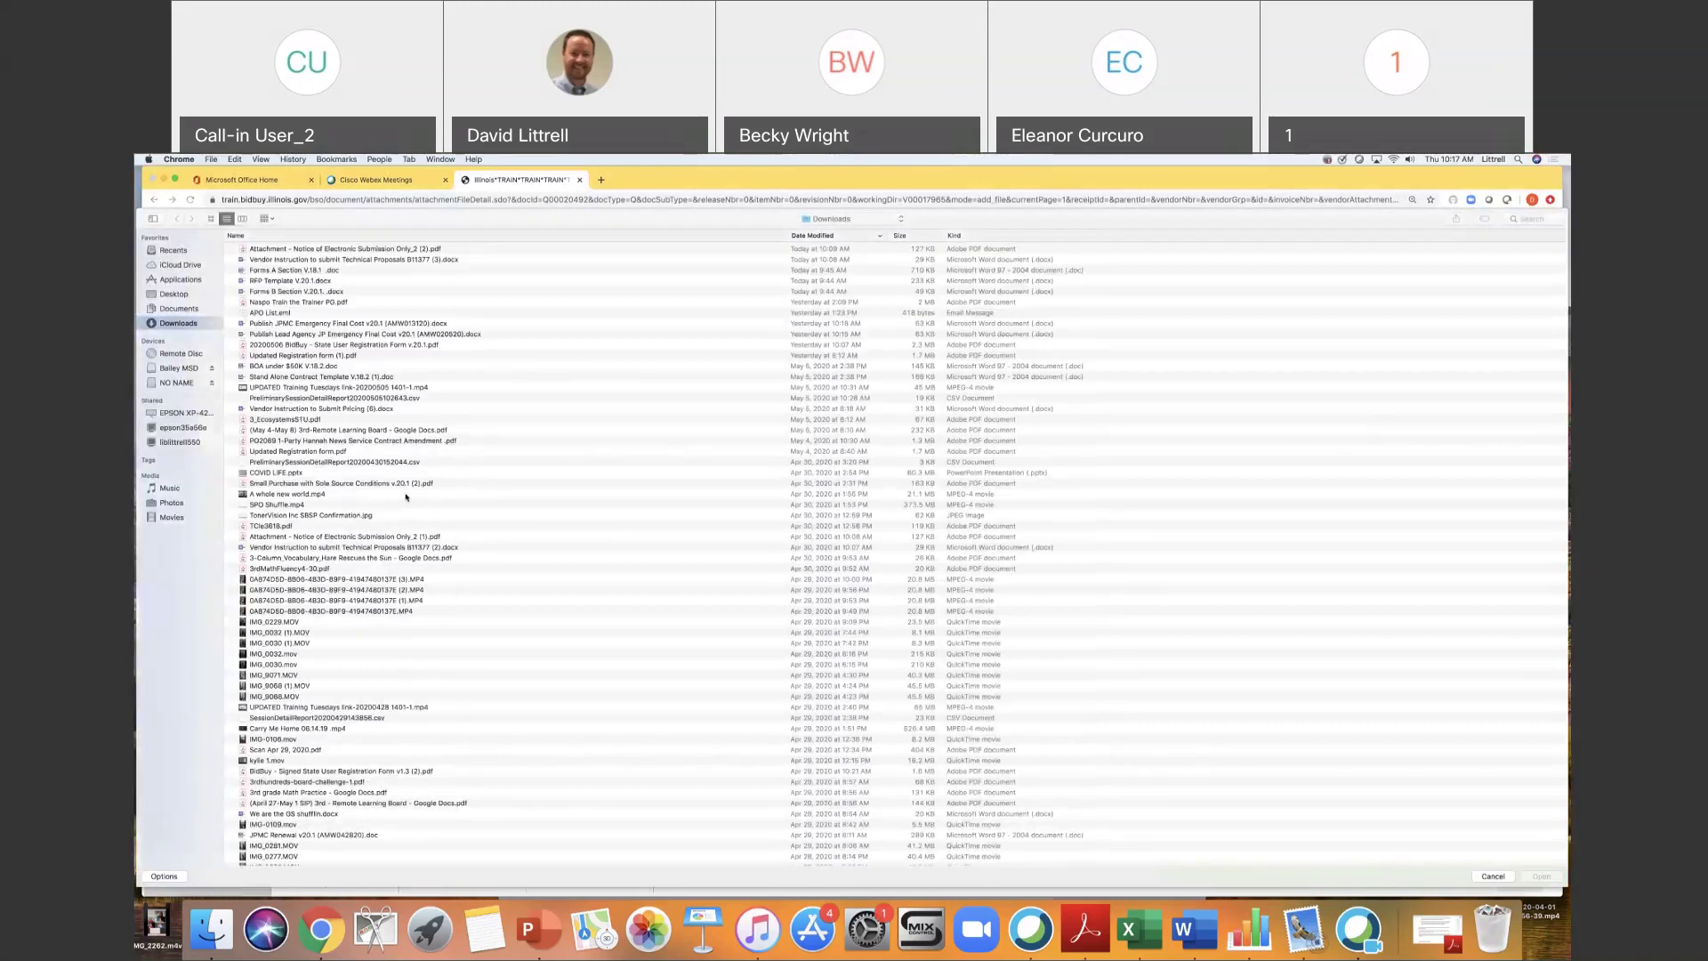
{"action": "double_click", "coordinate": [294, 291]}
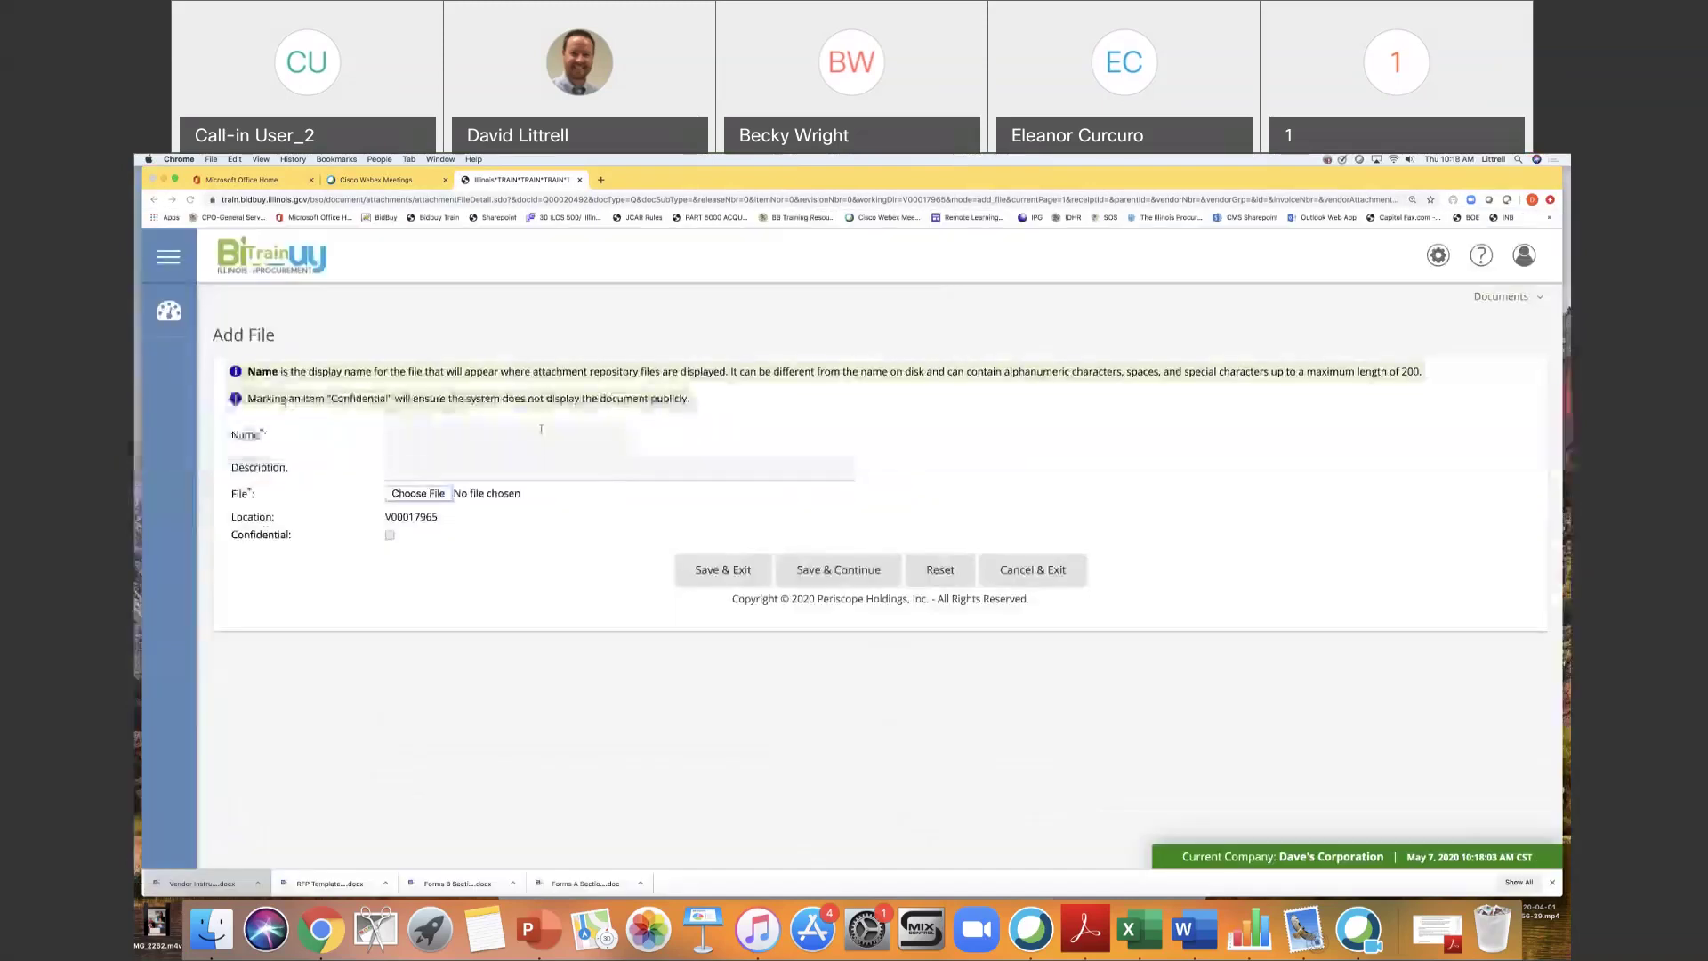
{"action": "left_click", "coordinate": [389, 534]}
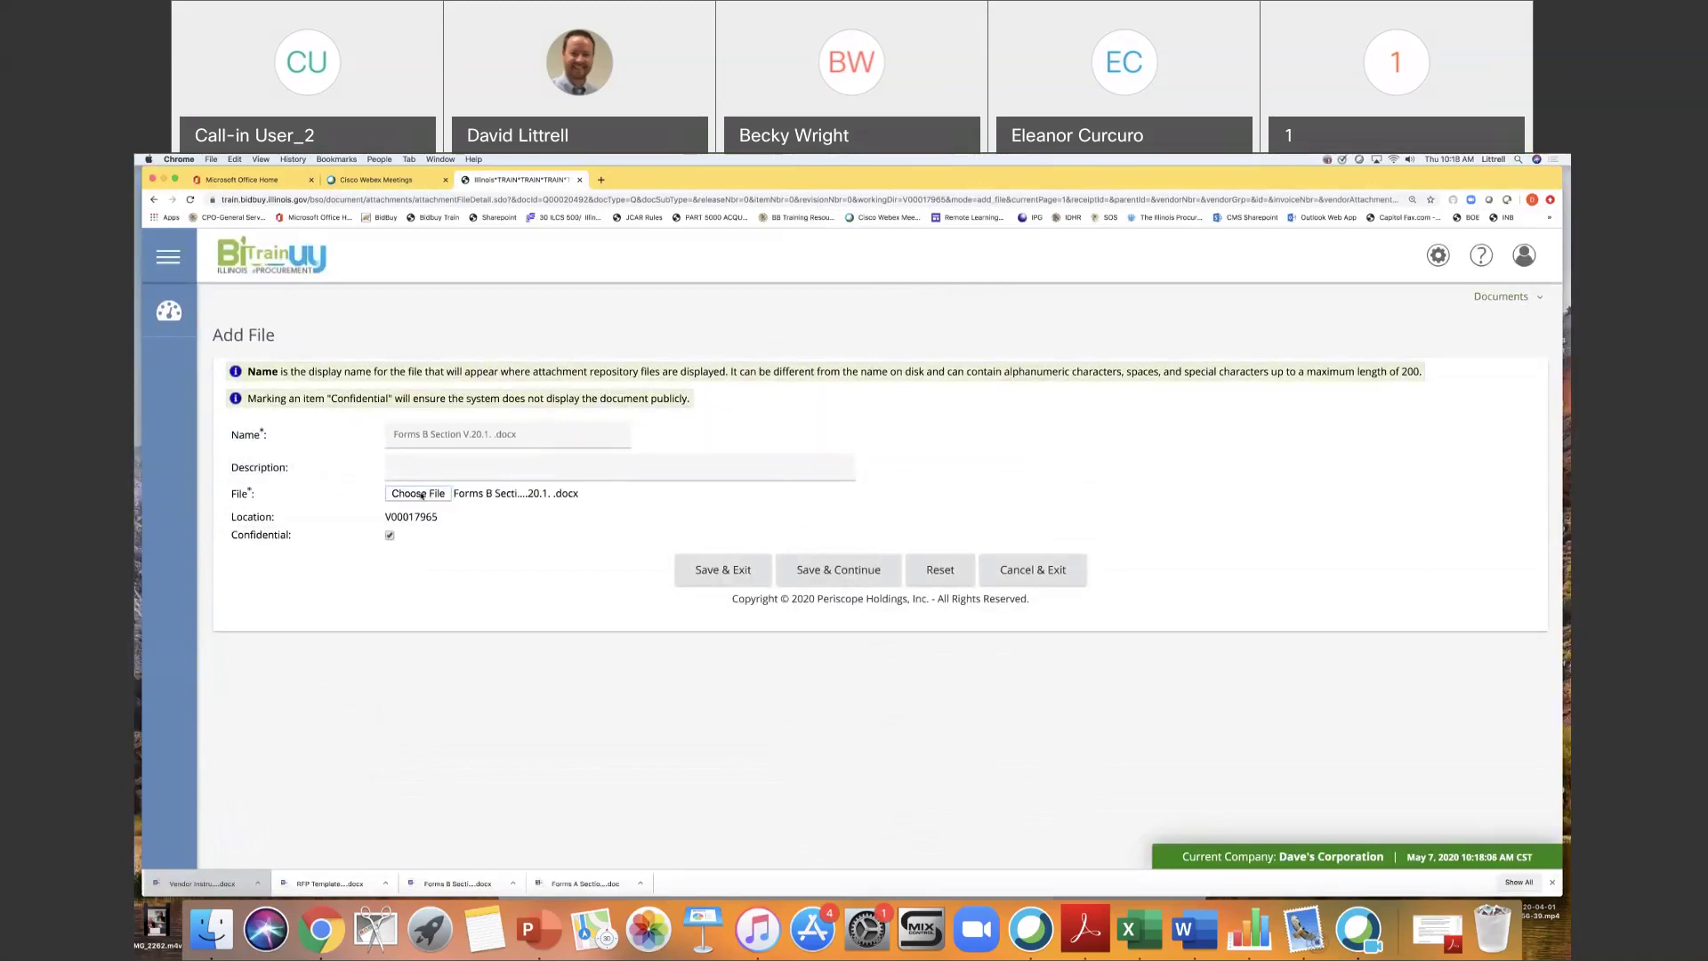
{"action": "left_click", "coordinate": [418, 494]}
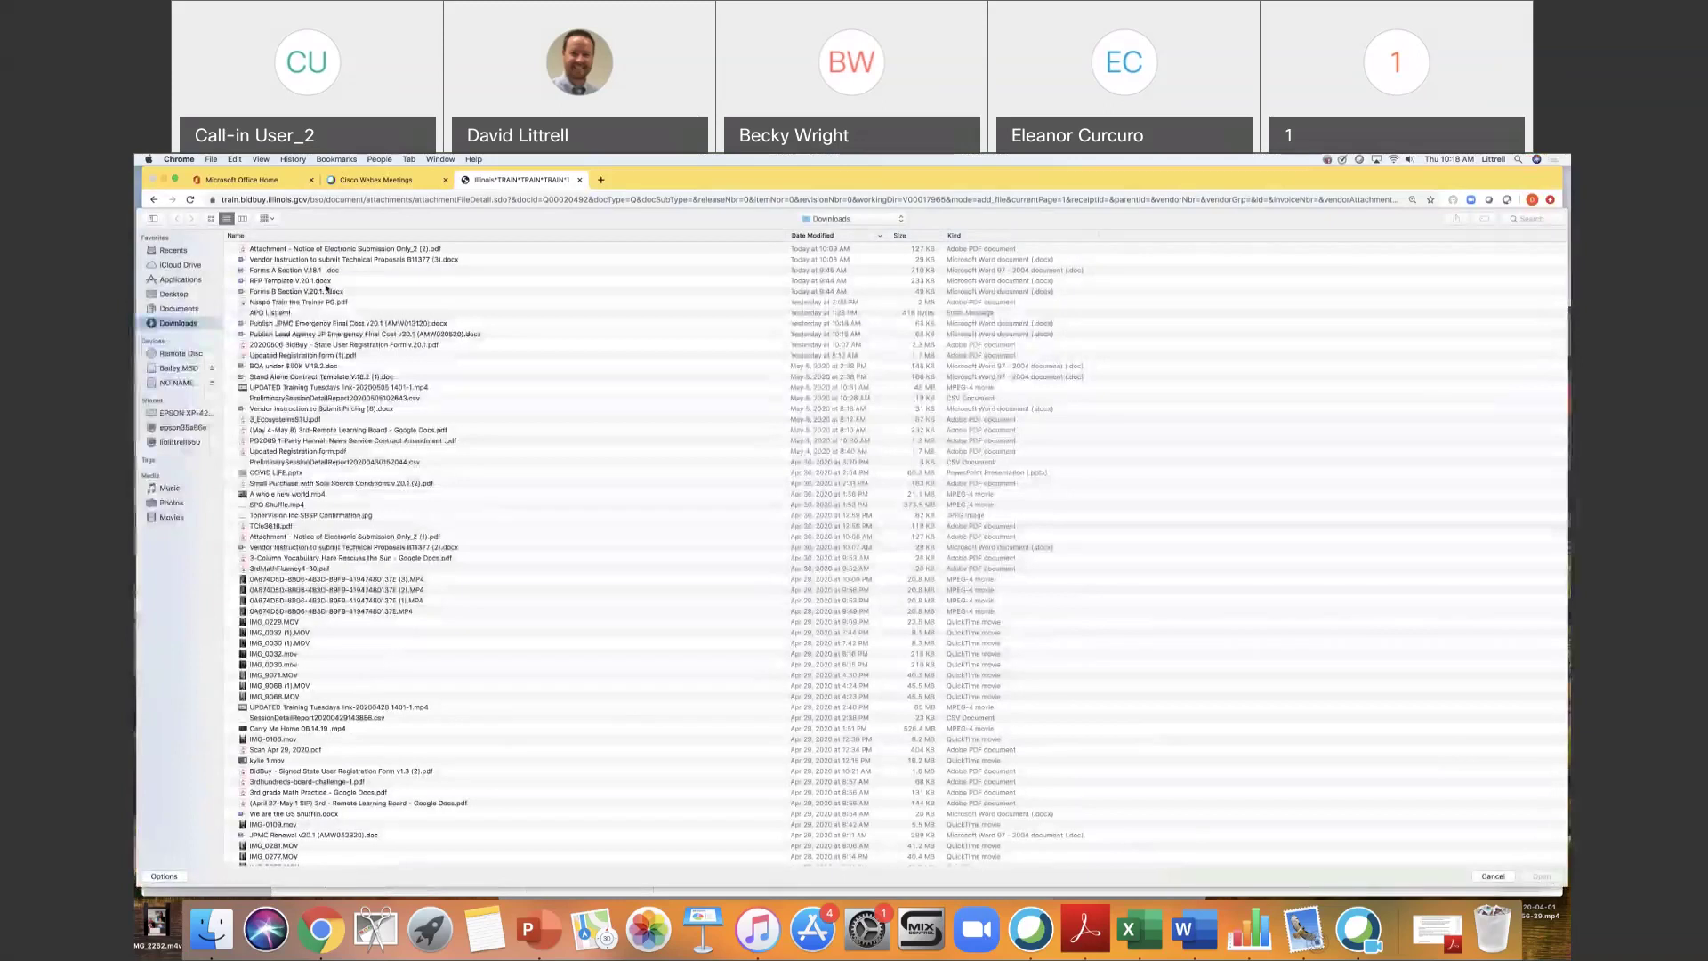
{"action": "double_click", "coordinate": [287, 293]}
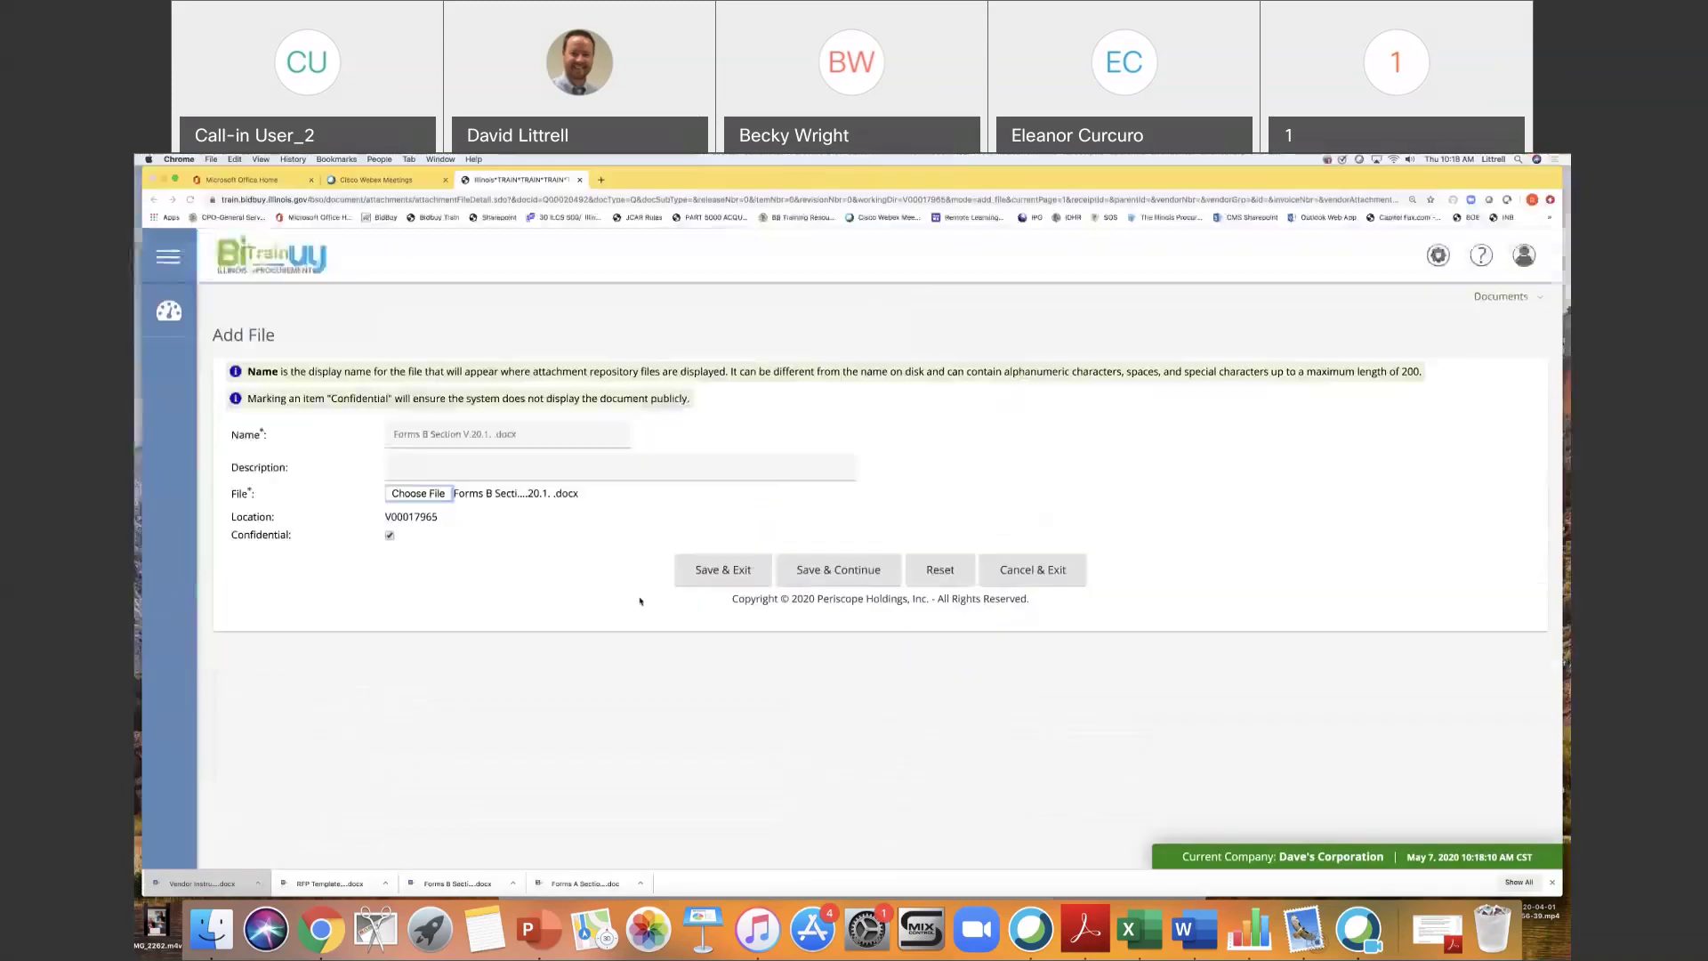
{"action": "left_click", "coordinate": [717, 571]}
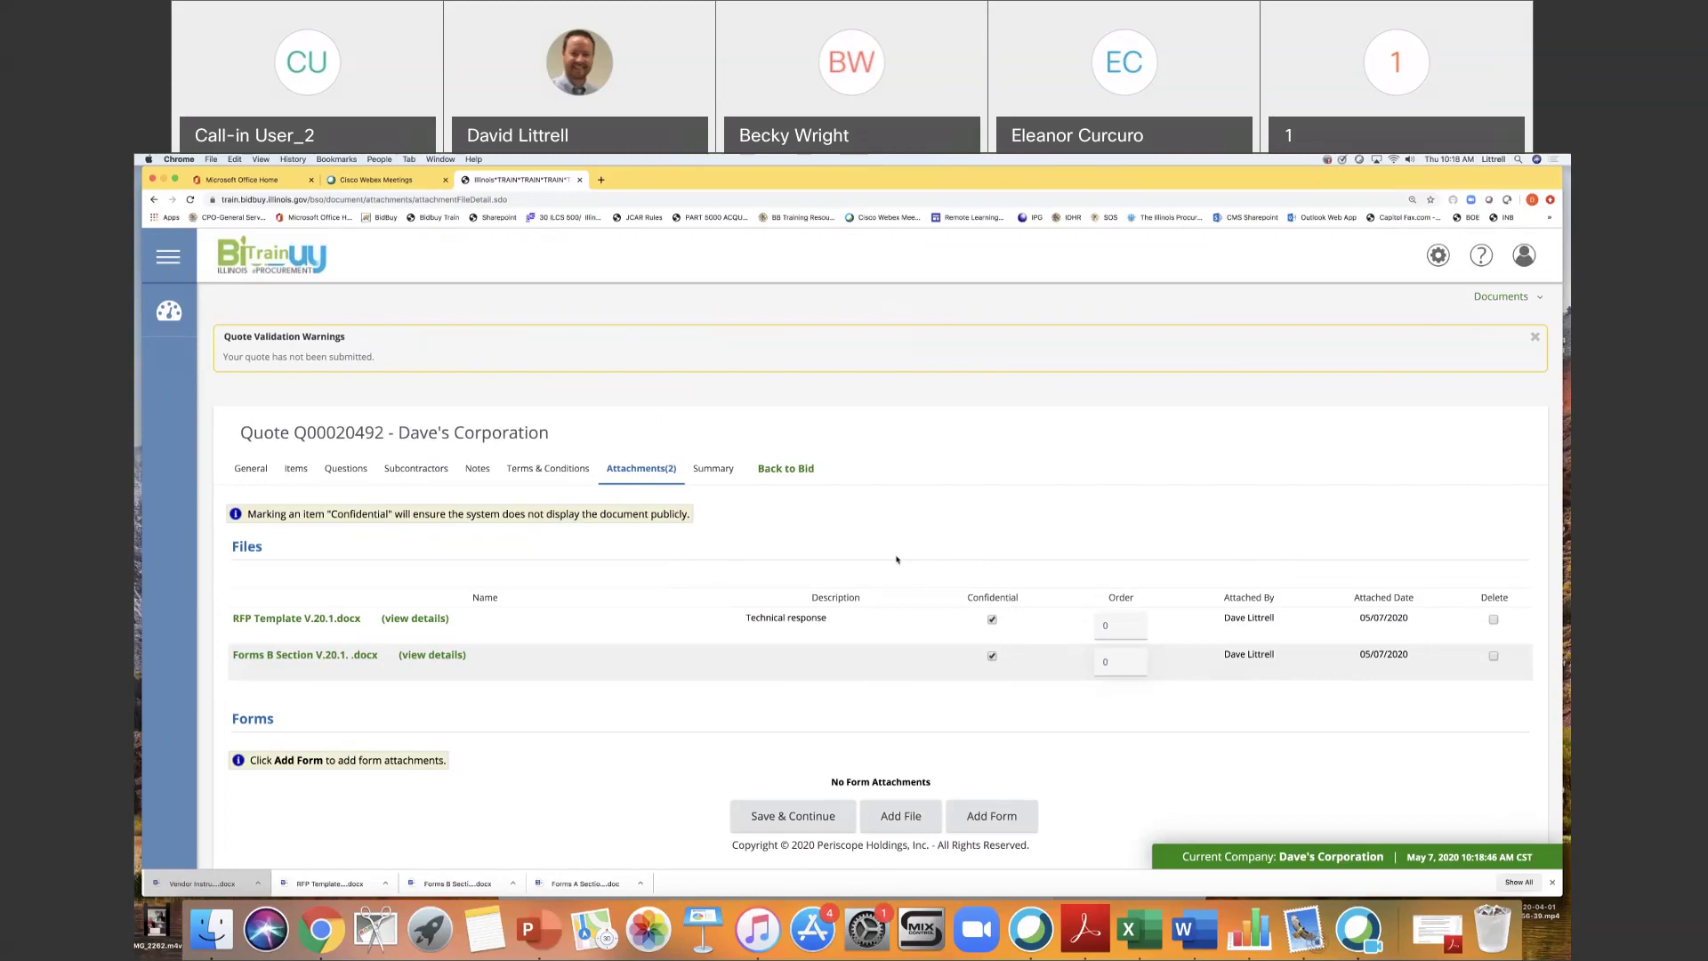
Review the quote's summary, submit the quote with confirmation, and check its status.
{"action": "left_click", "coordinate": [717, 471]}
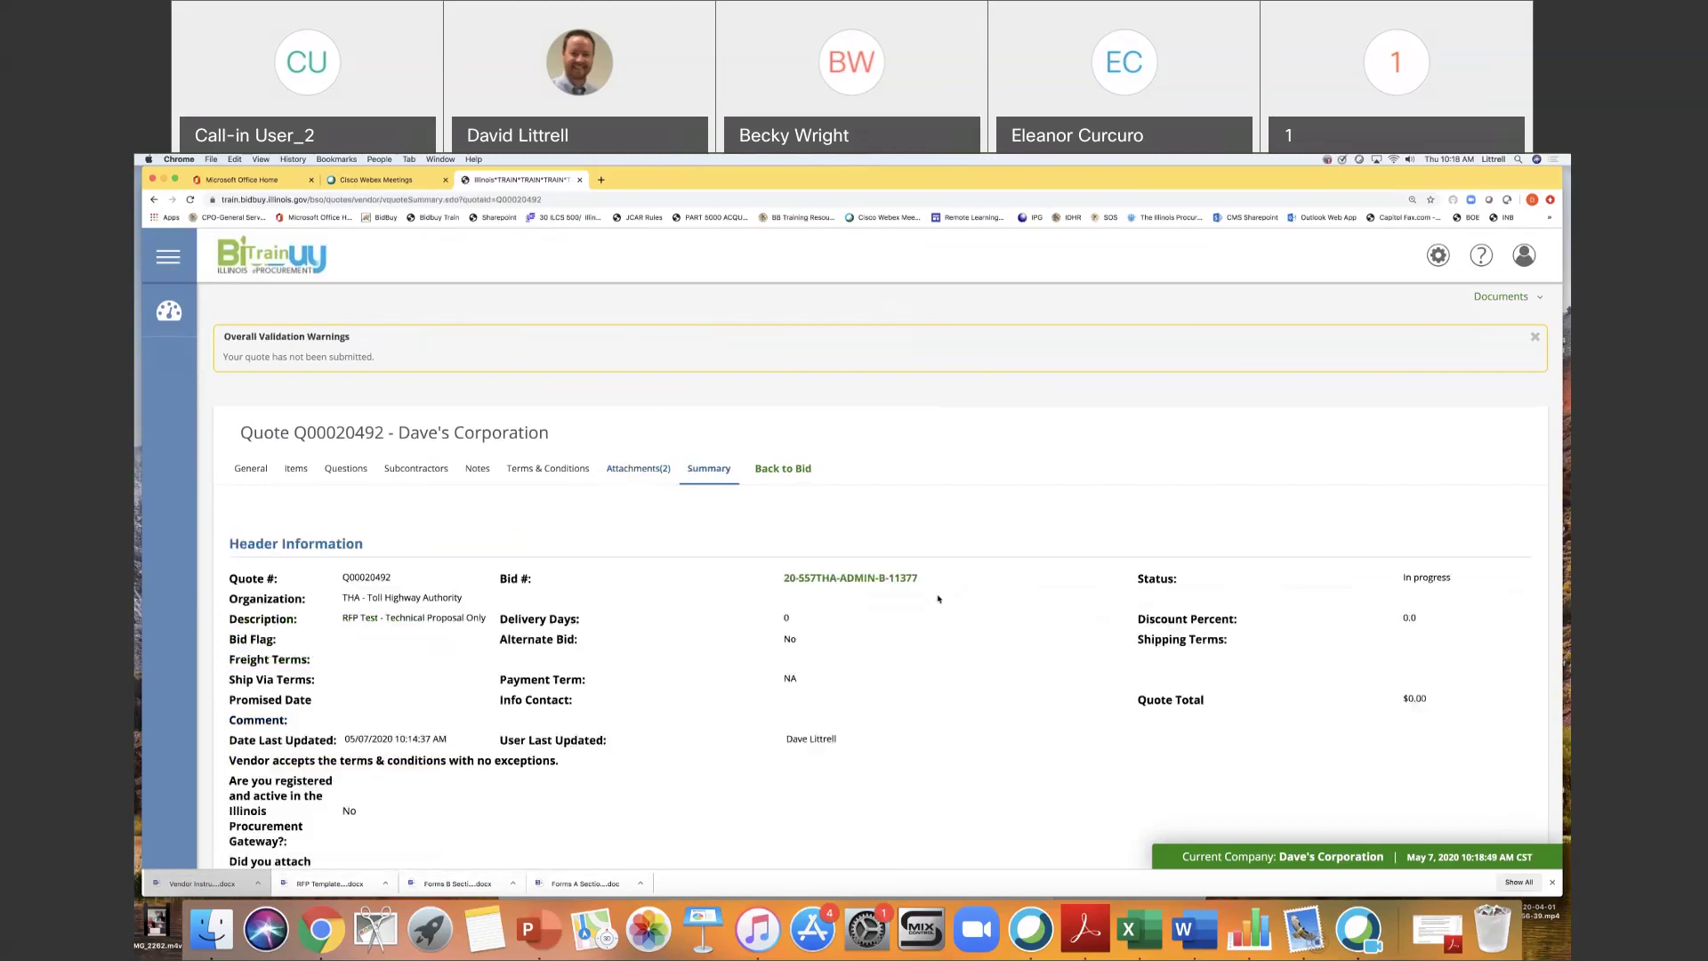
{"action": "scroll", "coordinate": [937, 598], "scroll_direction": "down", "scroll_amount": 1}
{"action": "scroll", "coordinate": [938, 599], "scroll_direction": "down", "scroll_amount": 8}
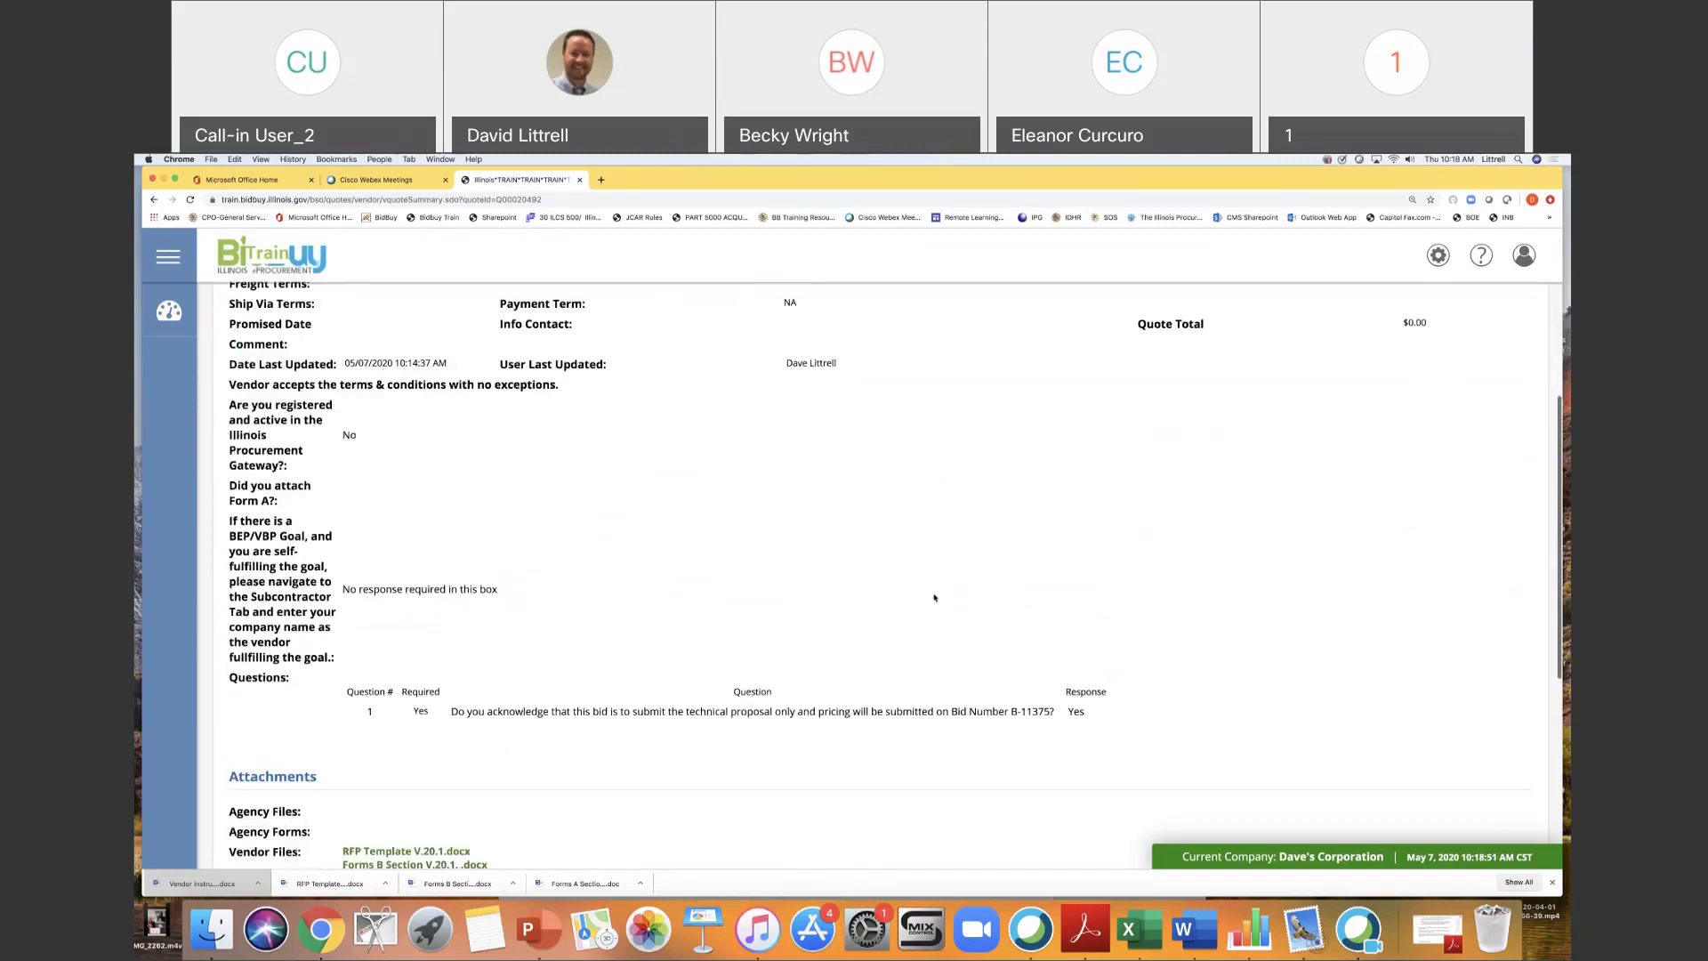
{"action": "scroll", "coordinate": [935, 598], "scroll_direction": "down", "scroll_amount": 1}
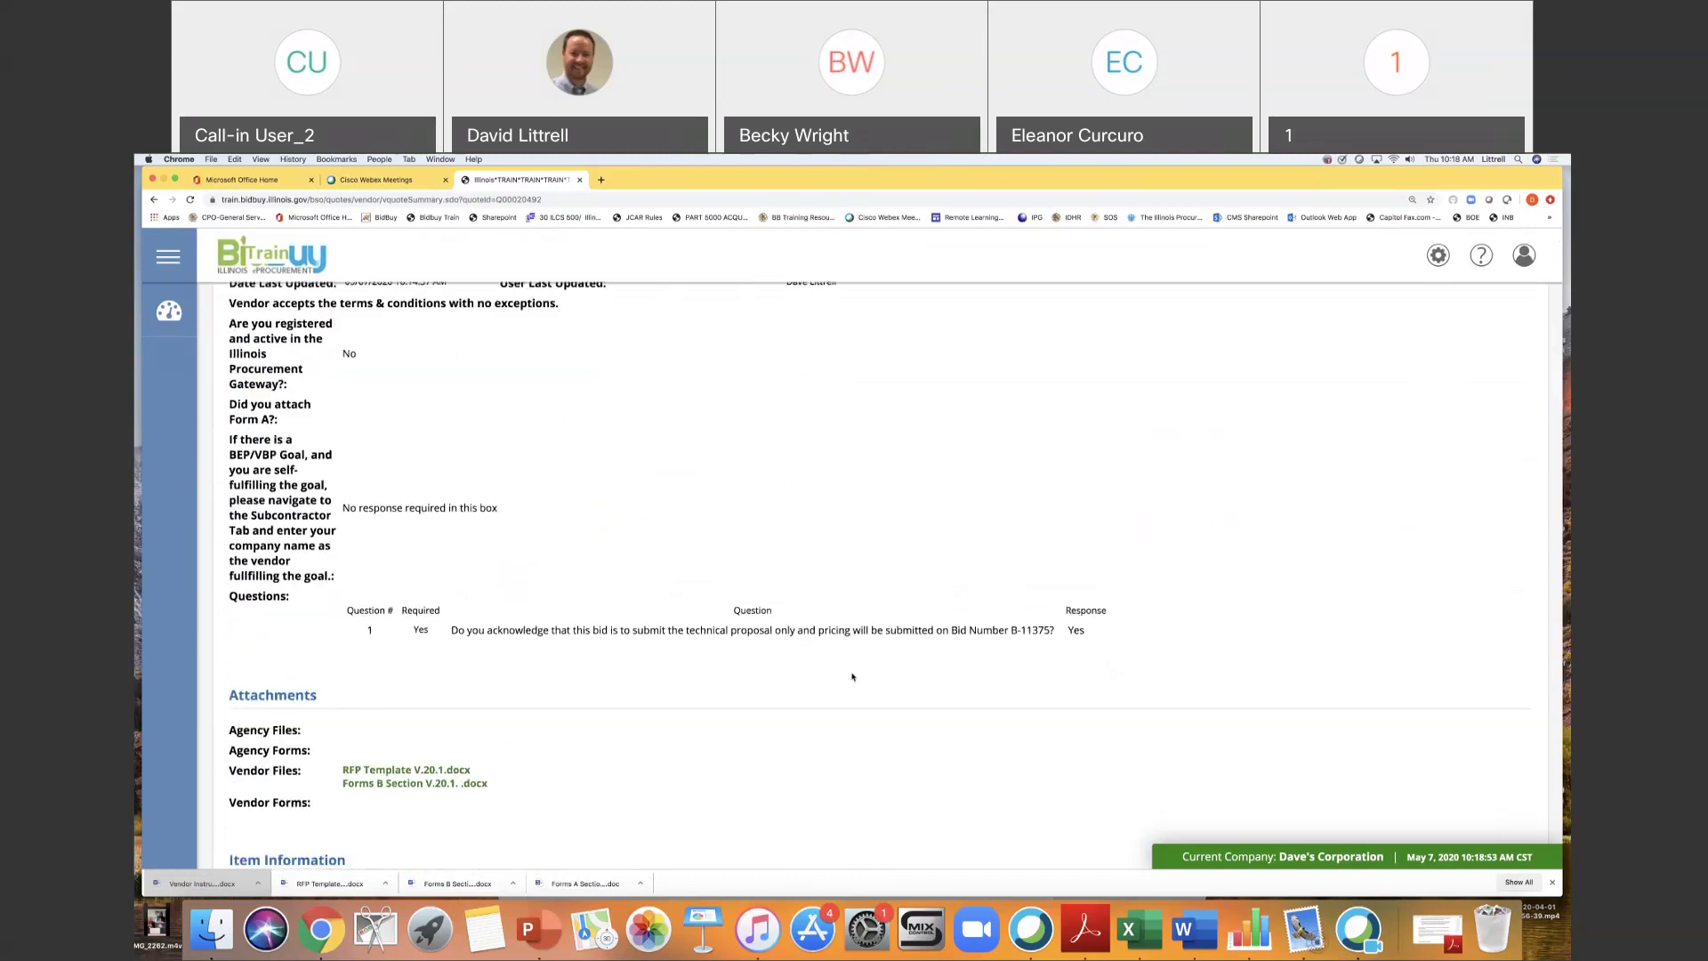
{"action": "scroll", "coordinate": [852, 677], "scroll_direction": "down", "scroll_amount": 6}
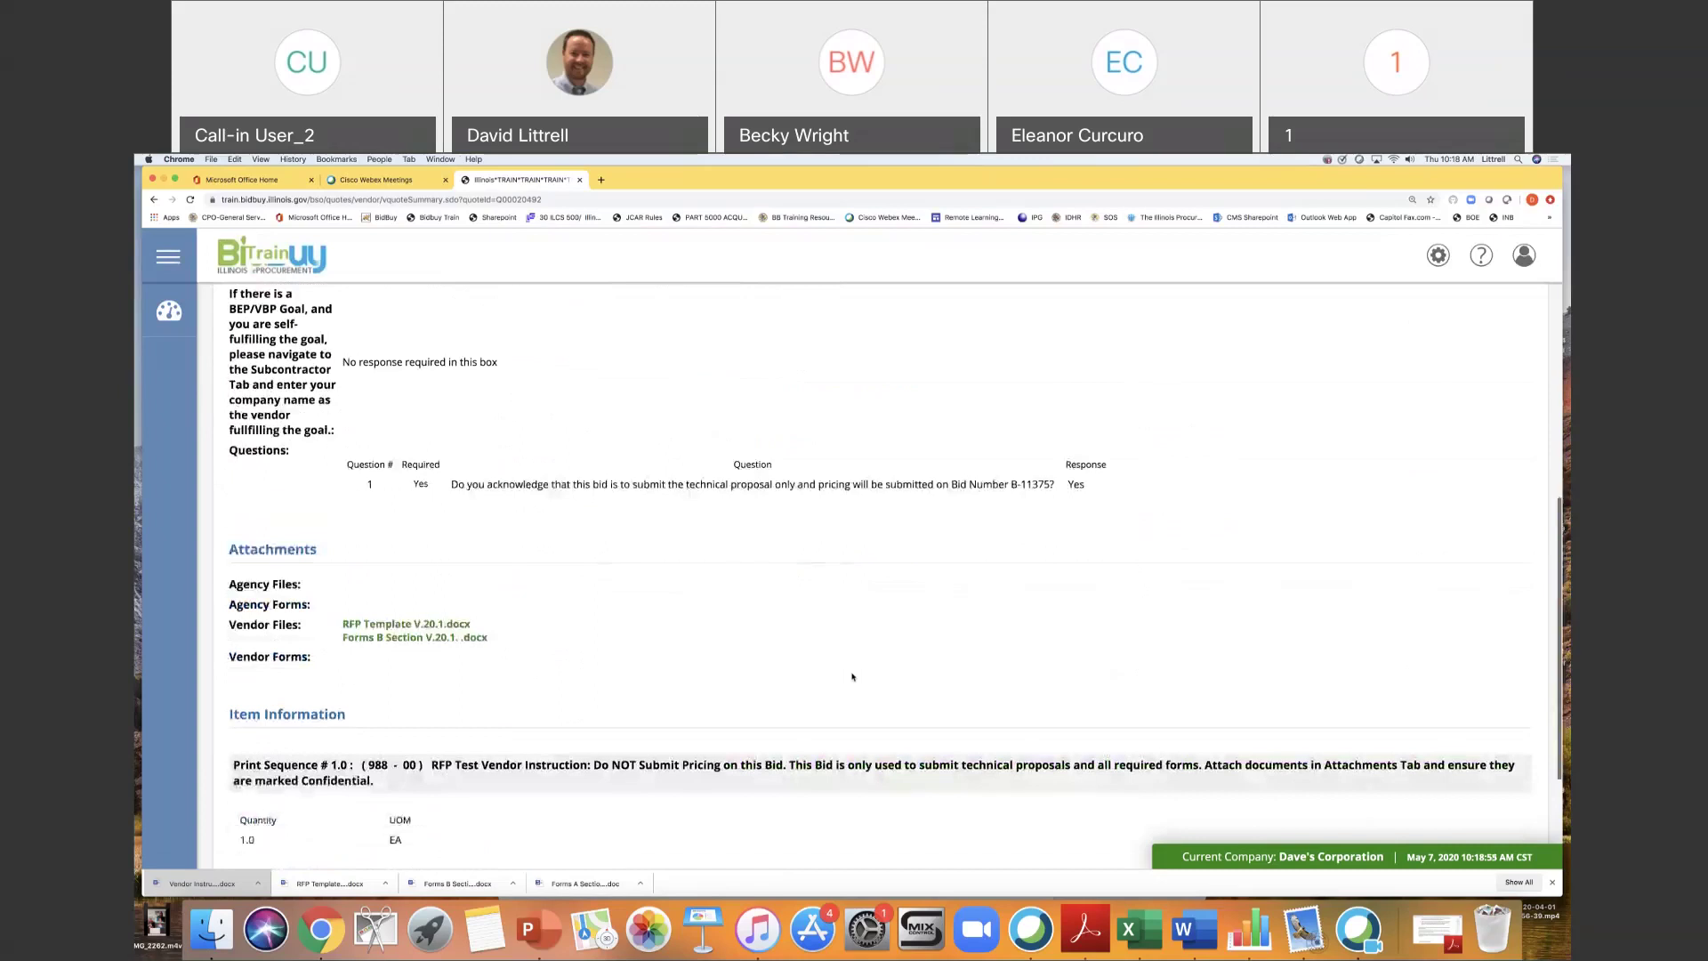
{"action": "left_click", "coordinate": [858, 778]}
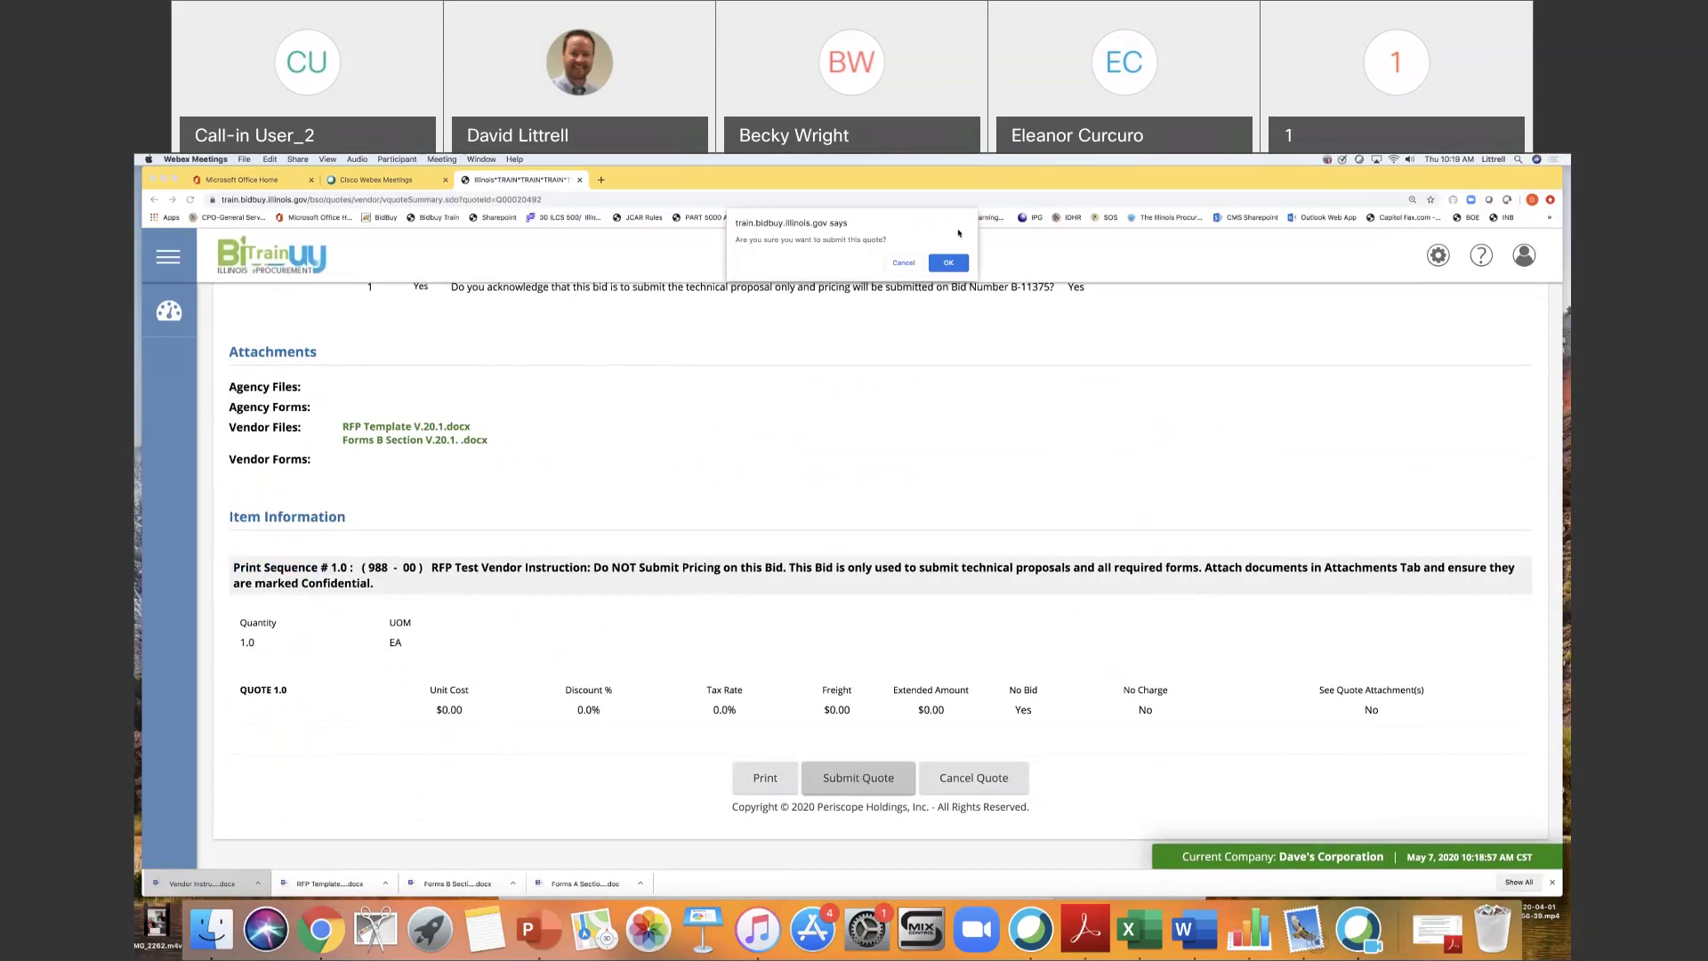
{"action": "left_click", "coordinate": [948, 262]}
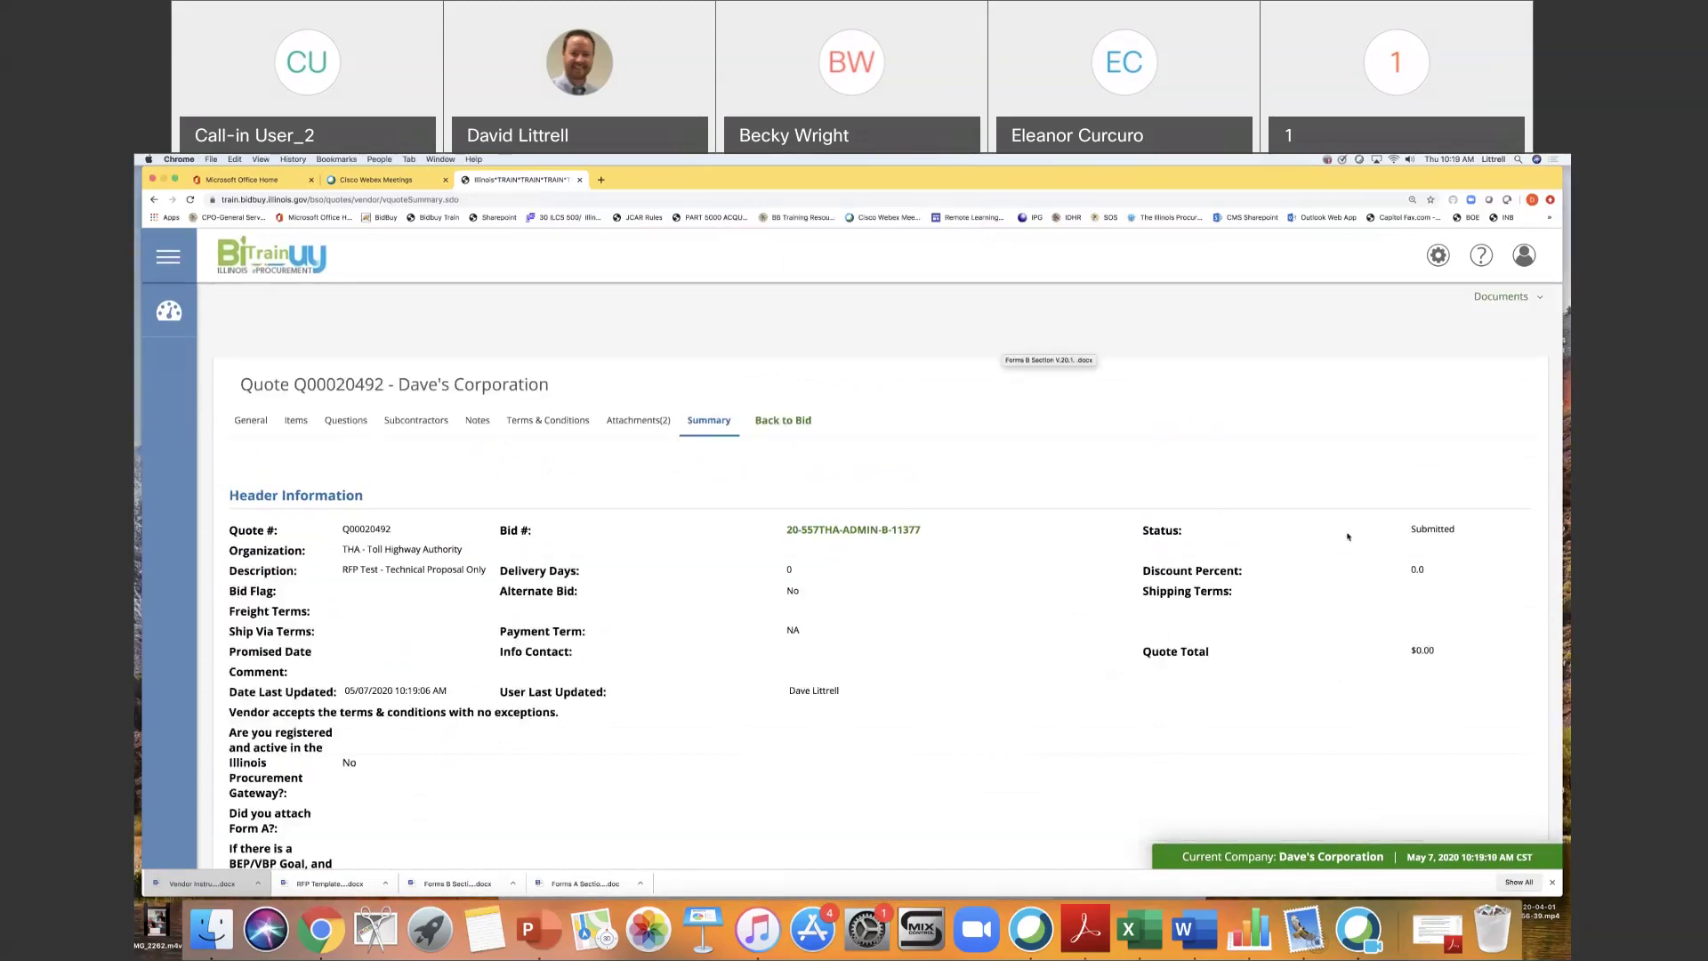
{"action": "left_click_drag", "start_coordinate": [1408, 529], "coordinate": [1453, 529]}
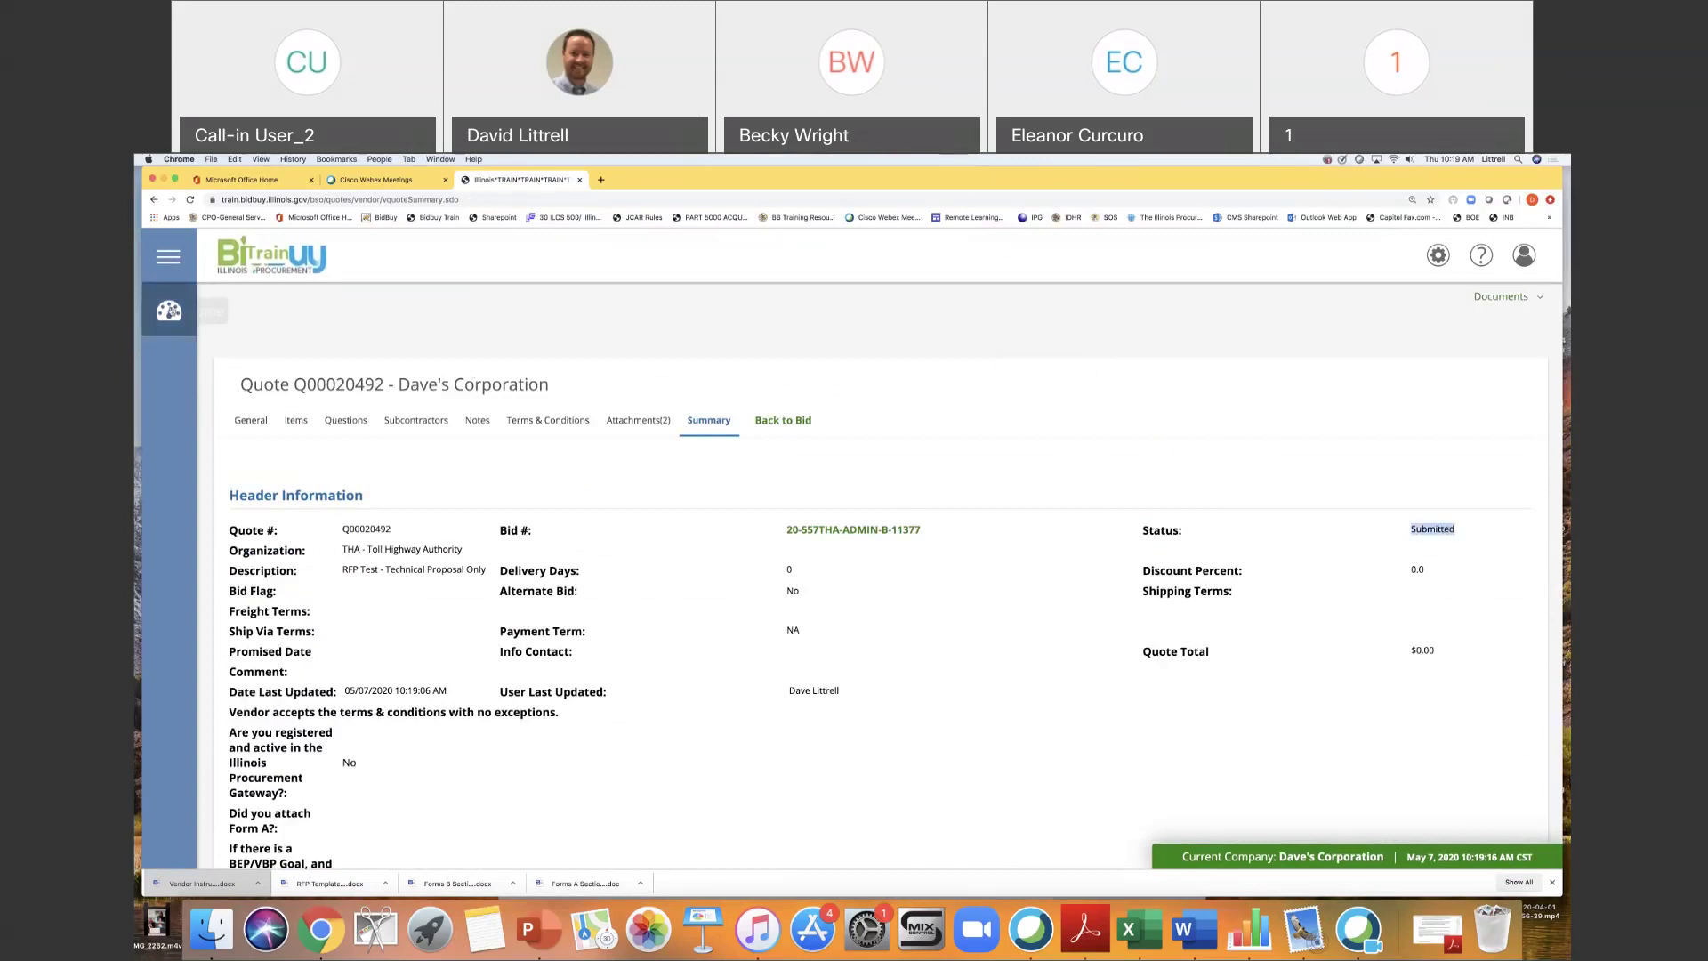
Return to the vendor home page and check the open bids for the quotes recorded against bid B-11377.
{"action": "left_click", "coordinate": [169, 311]}
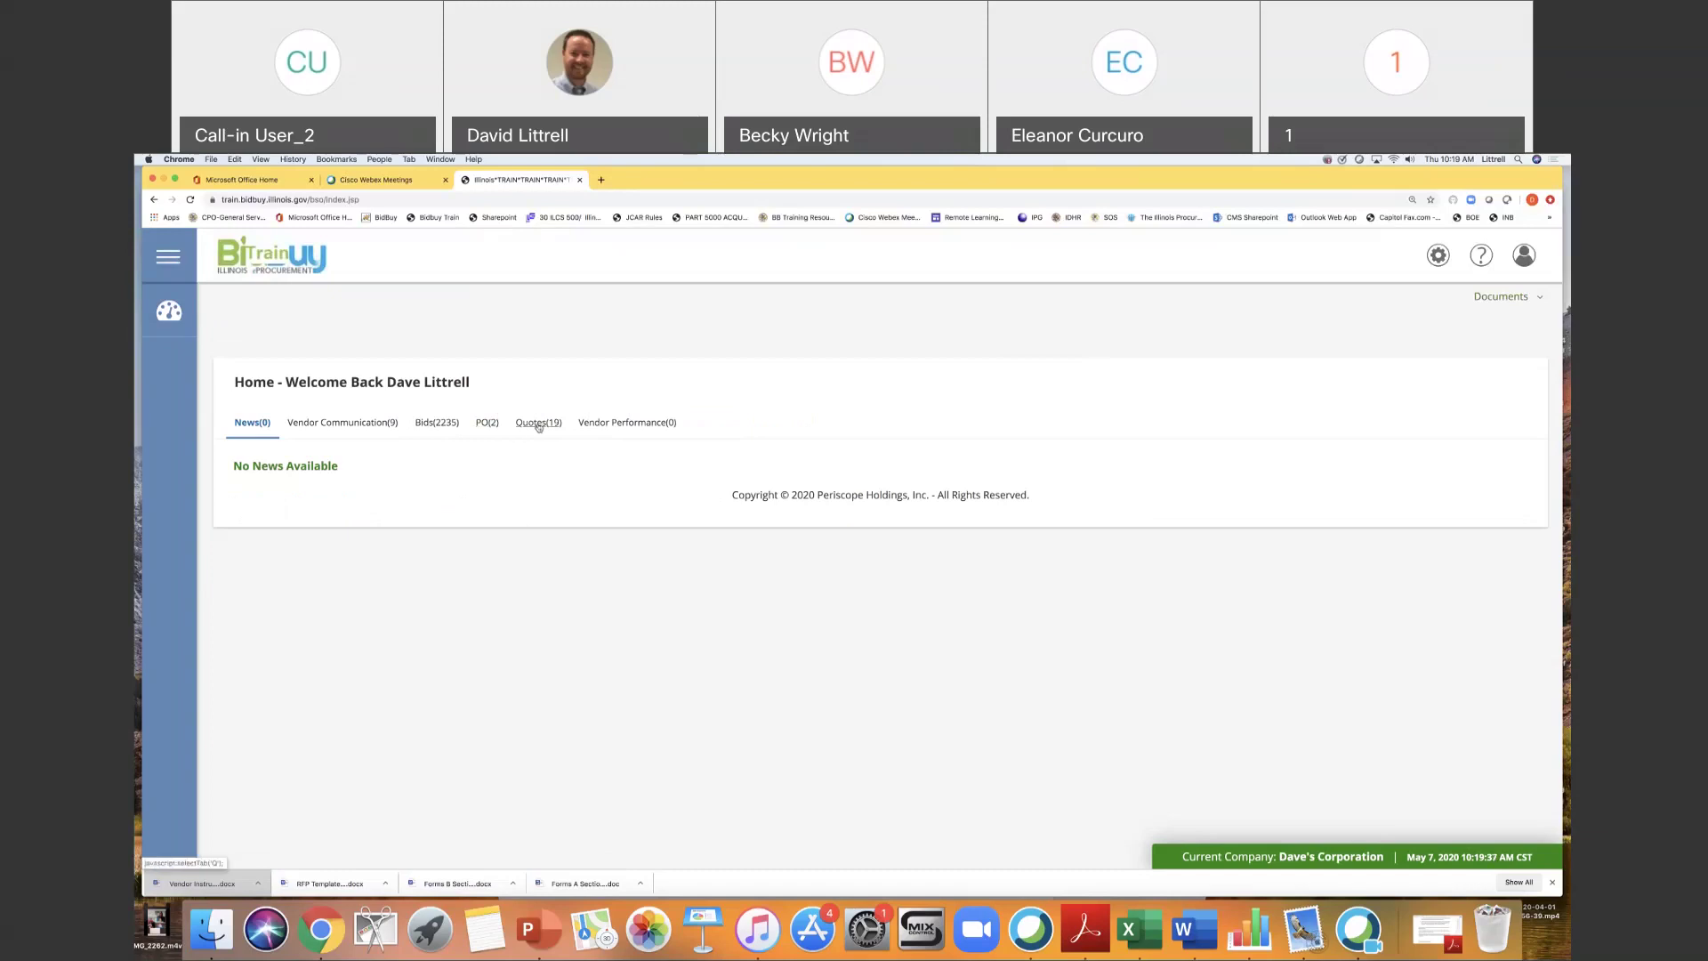
{"action": "left_click", "coordinate": [433, 426]}
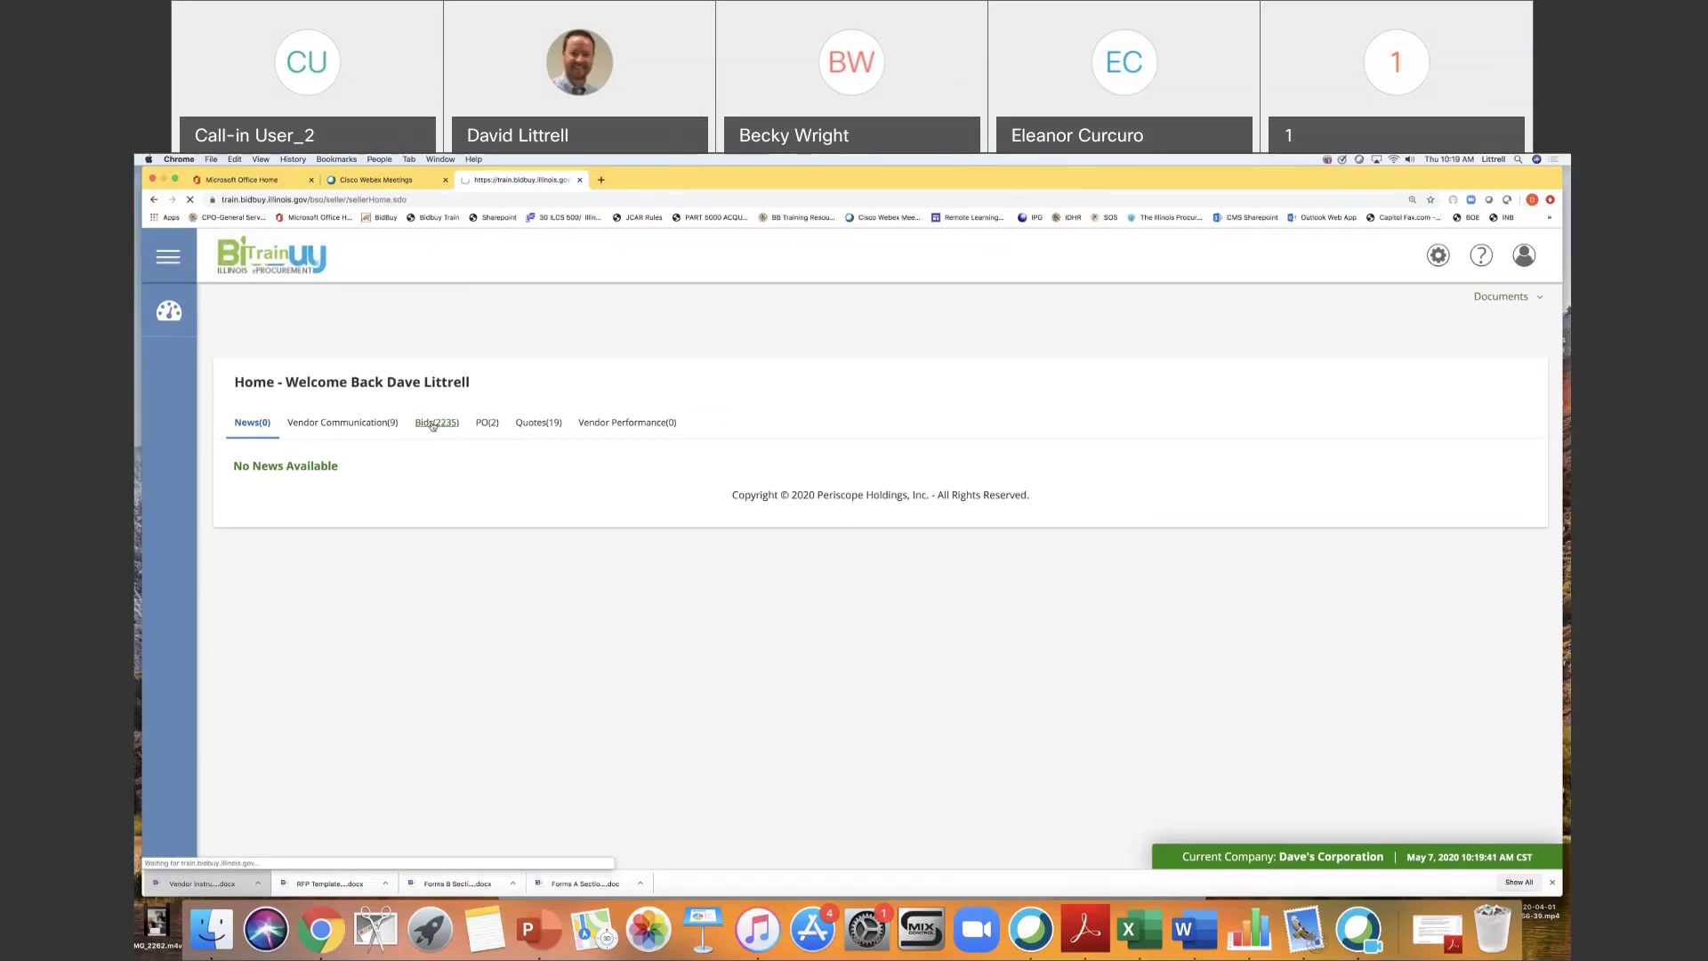
{"action": "scroll", "coordinate": [697, 577], "scroll_direction": "down", "scroll_amount": 5}
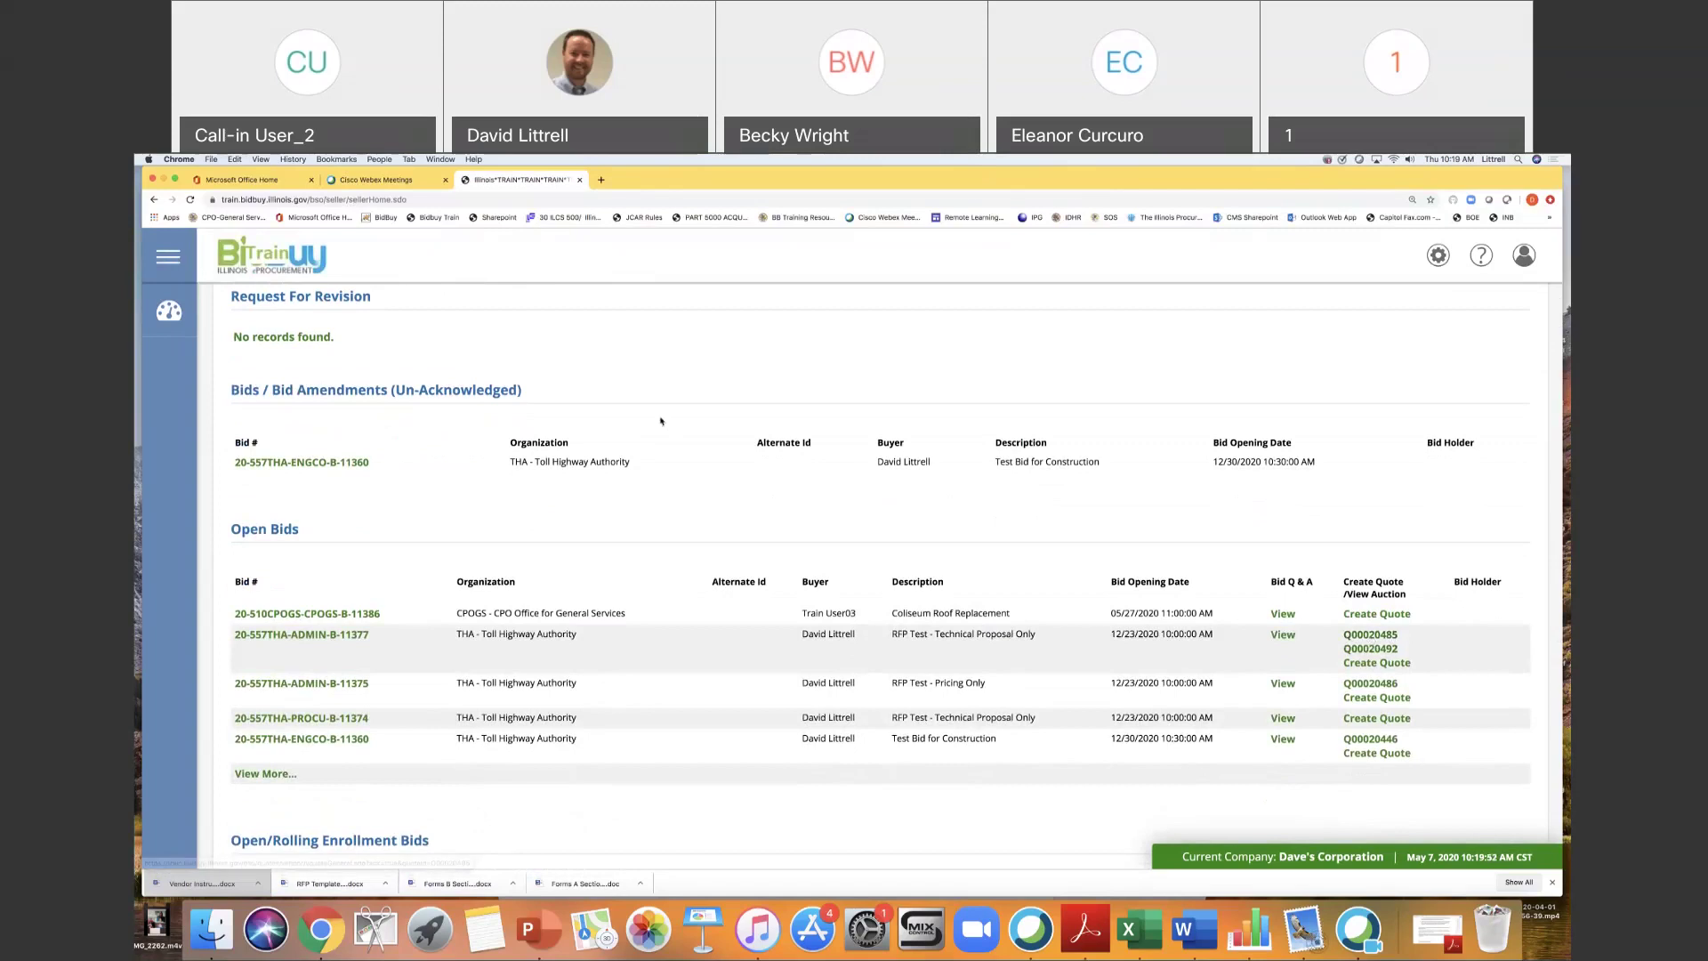
{"action": "scroll", "coordinate": [661, 421], "scroll_direction": "up", "scroll_amount": 4}
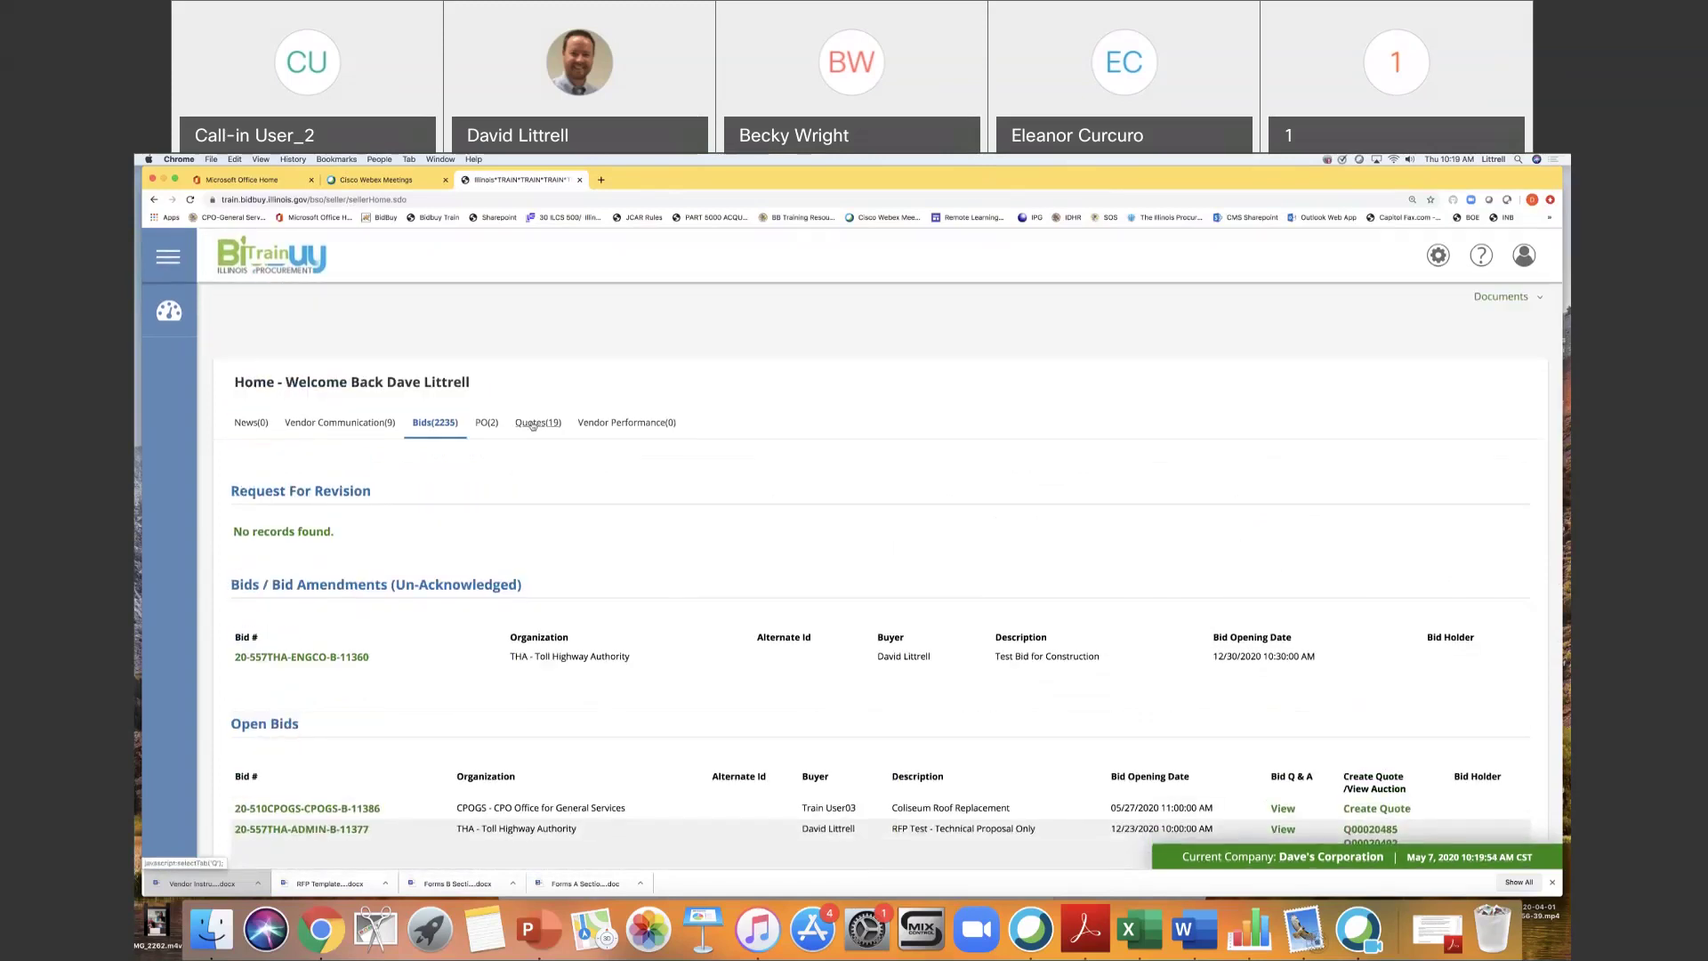
Find quote Q00020492 among the submitted quotes and open it.
{"action": "left_click", "coordinate": [532, 424]}
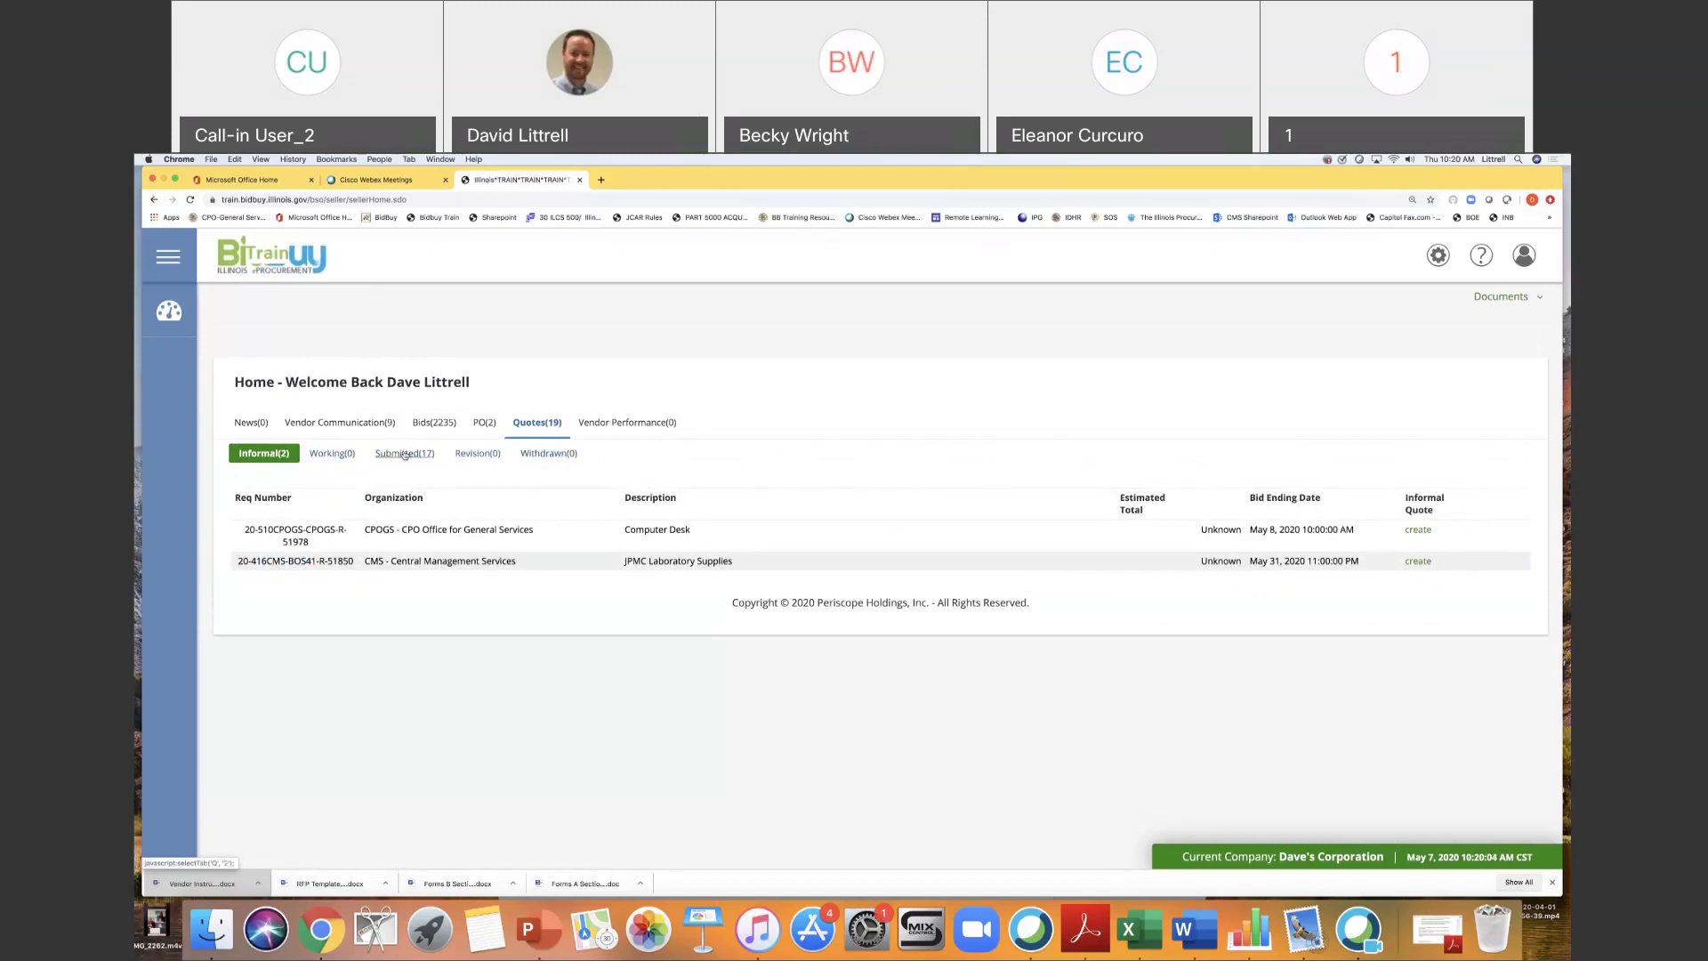
{"action": "left_click", "coordinate": [403, 454]}
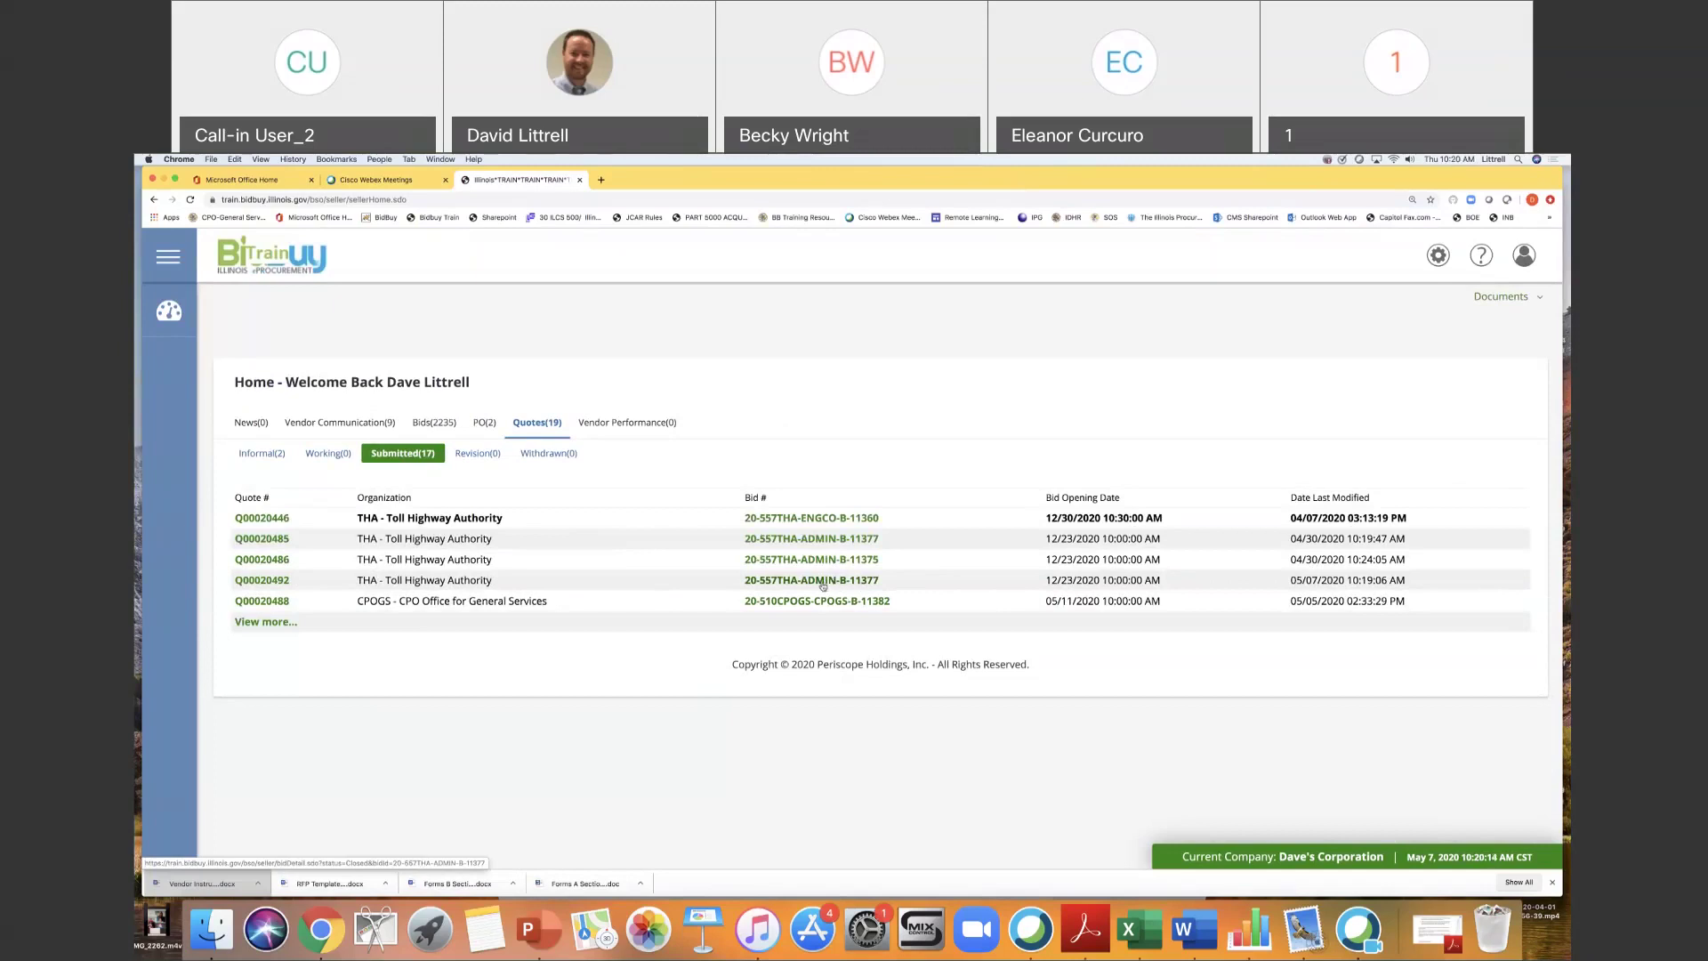
{"action": "left_click", "coordinate": [265, 581]}
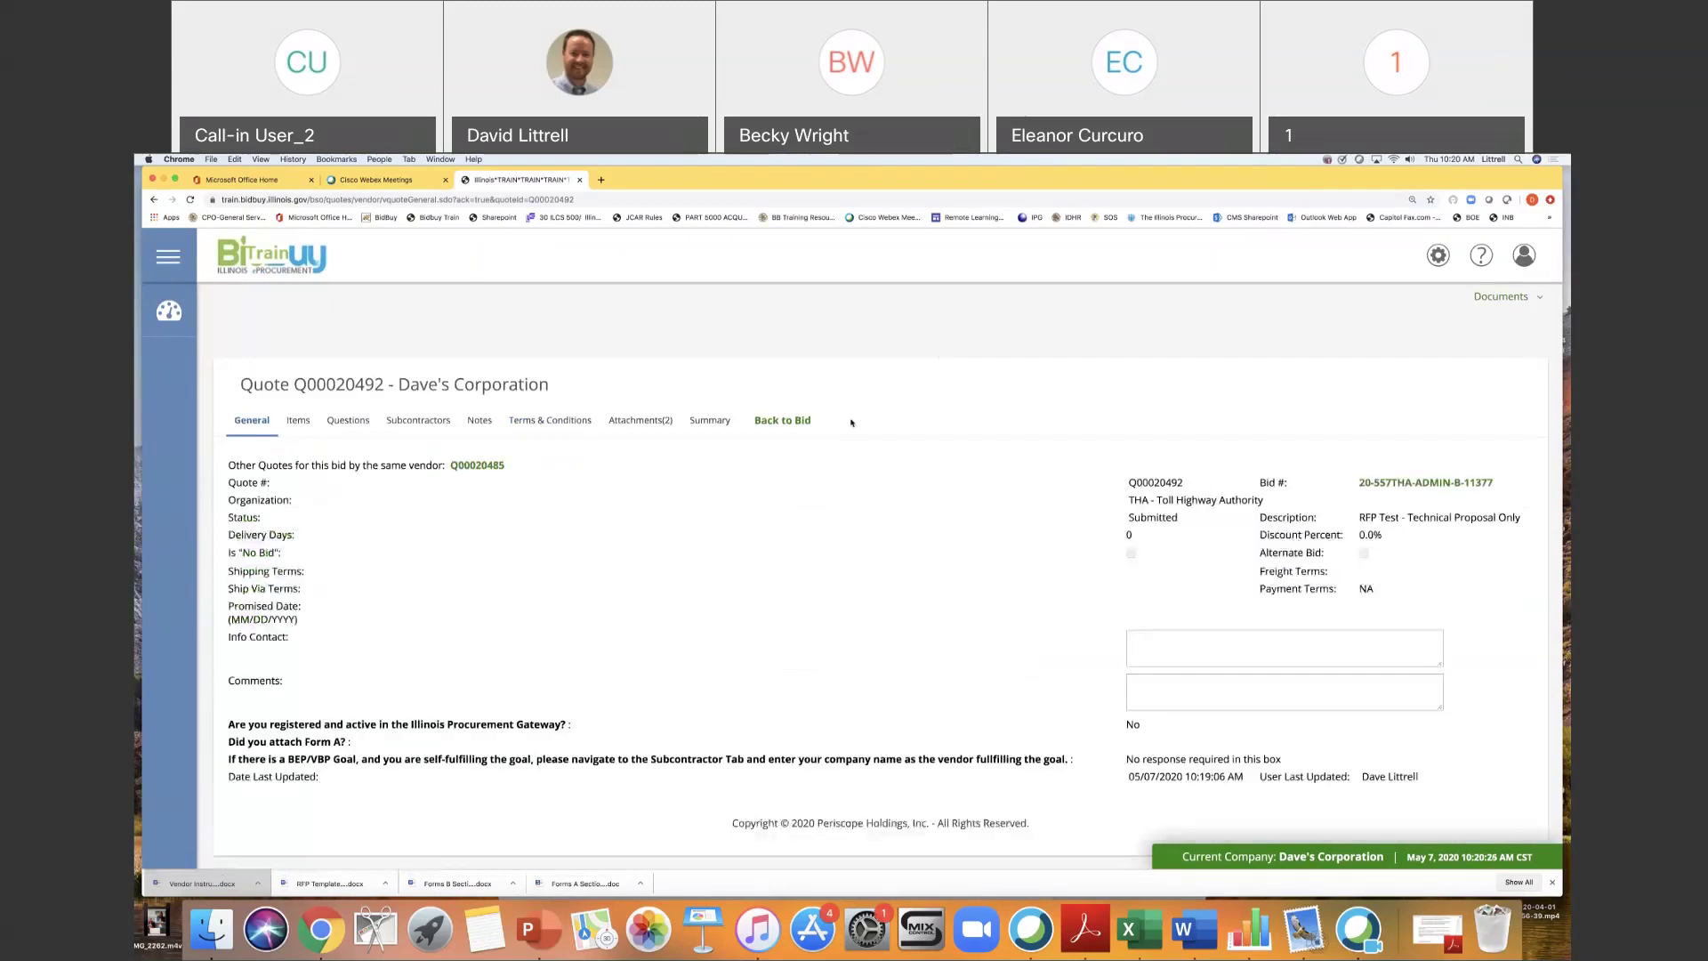
Withdraw quote Q00020492 from its summary, confirm the withdrawal, and check the quote's status.
{"action": "left_click", "coordinate": [709, 423]}
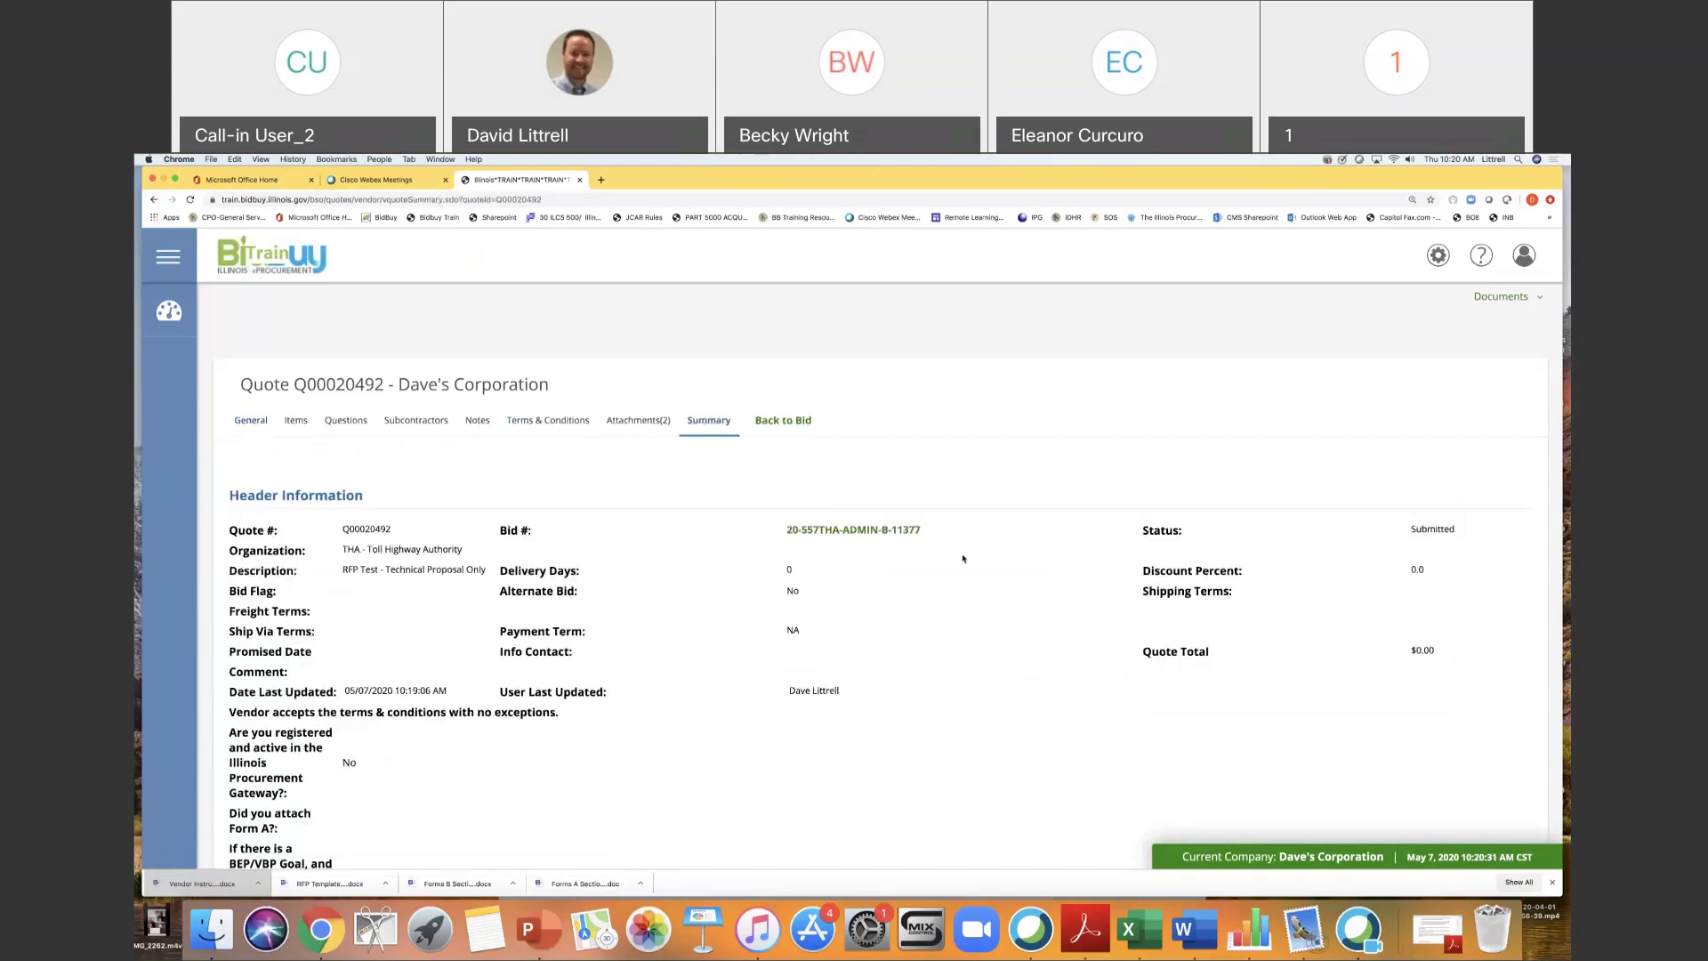
{"action": "scroll", "coordinate": [962, 559], "scroll_direction": "down", "scroll_amount": 15}
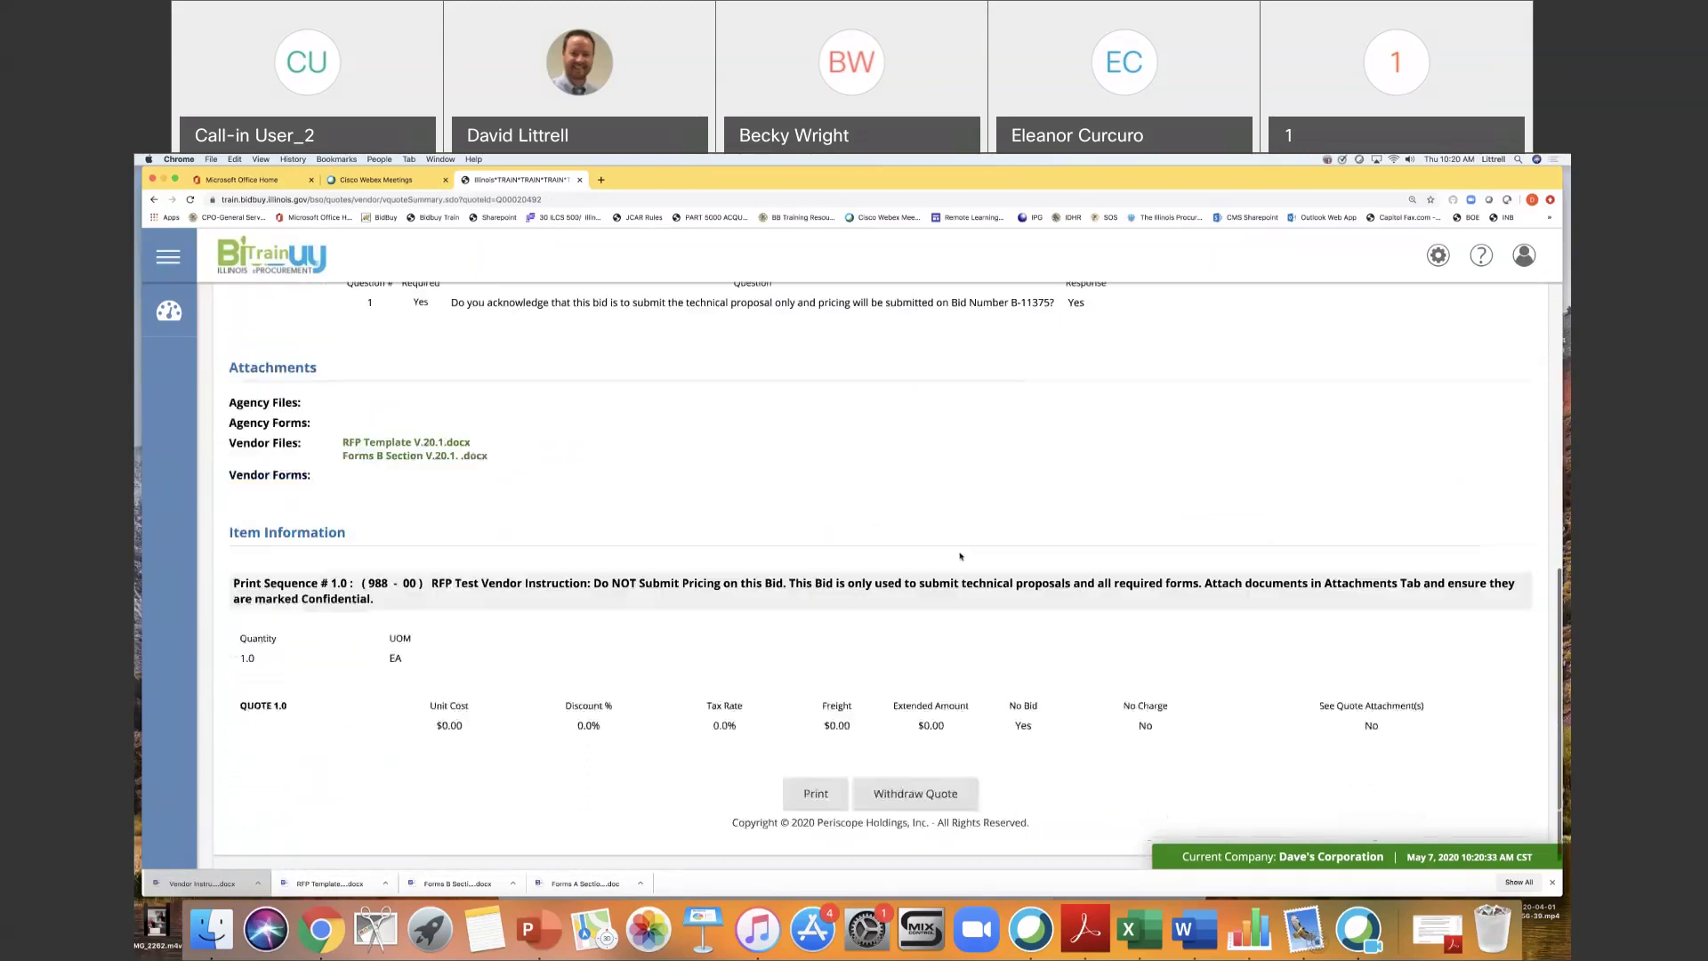
{"action": "left_click", "coordinate": [911, 781]}
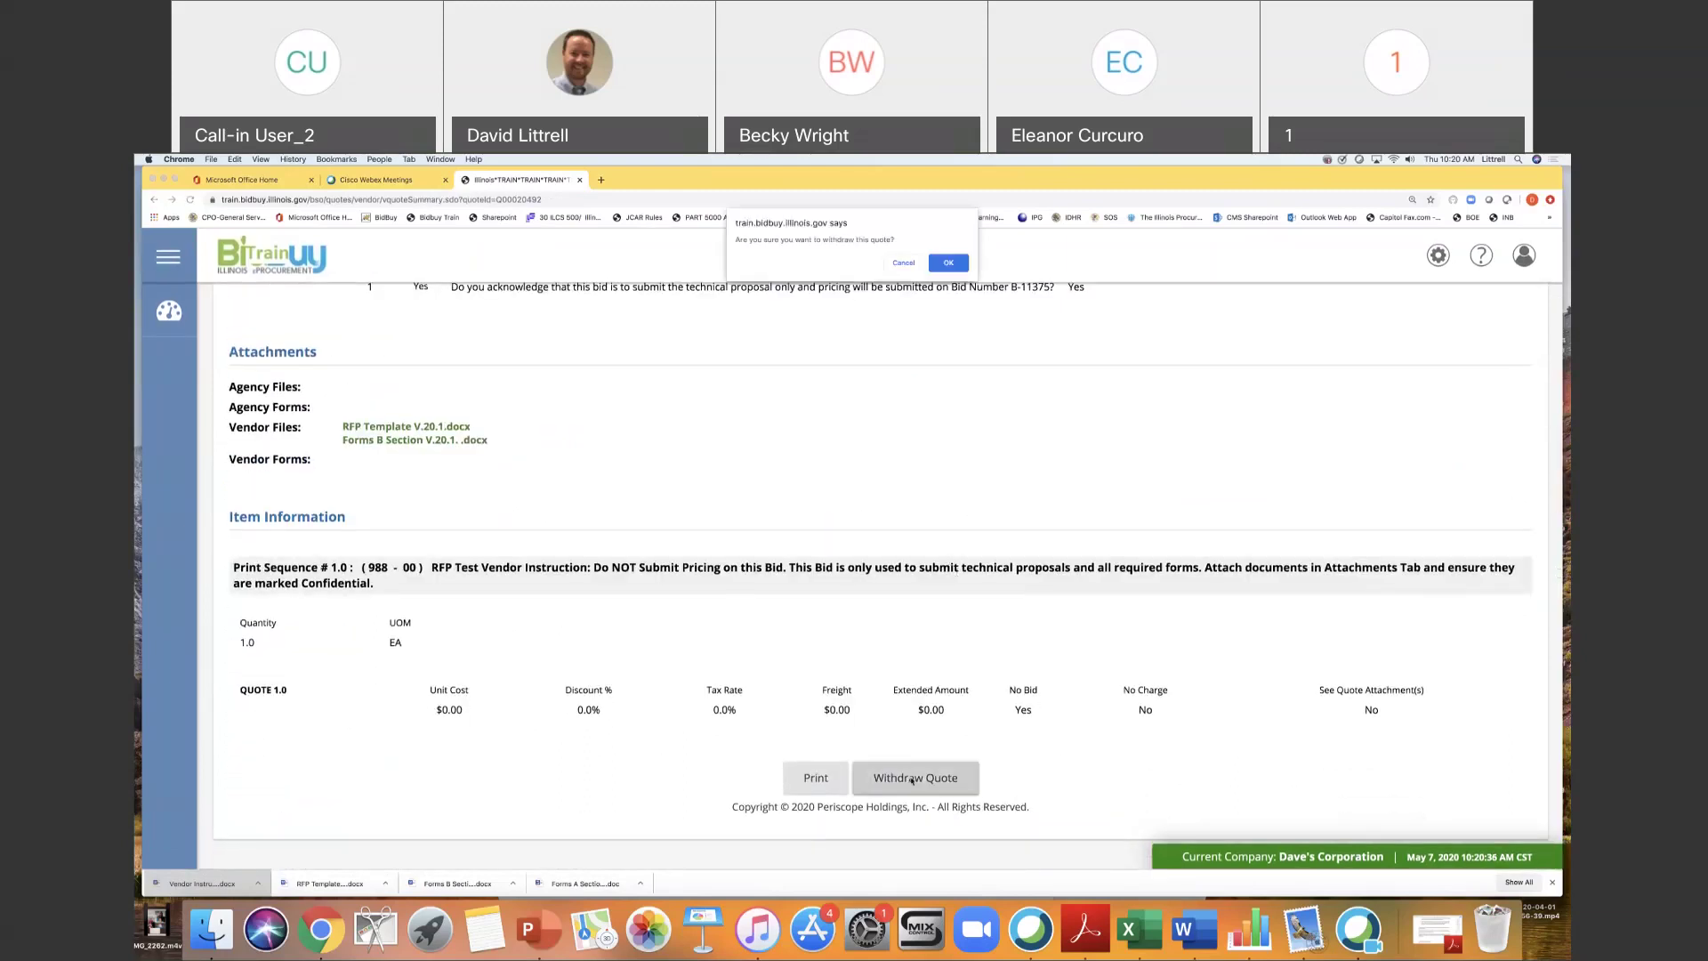
{"action": "left_click", "coordinate": [949, 264]}
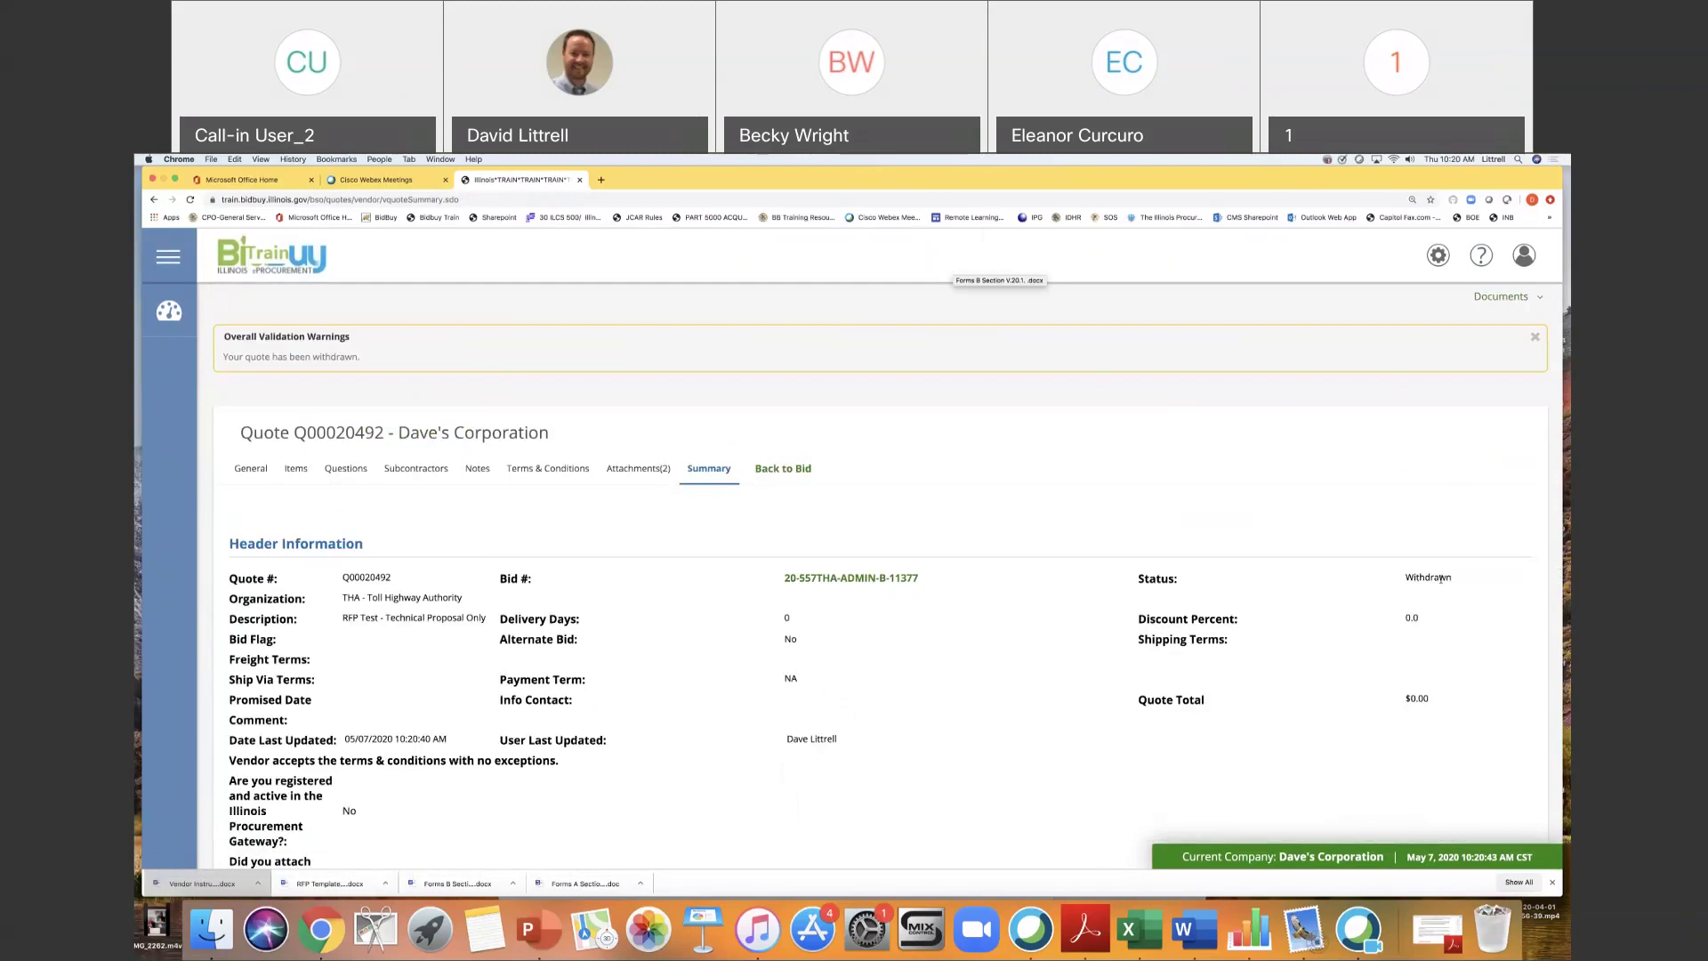
{"action": "left_click_drag", "start_coordinate": [1406, 578], "coordinate": [1443, 579]}
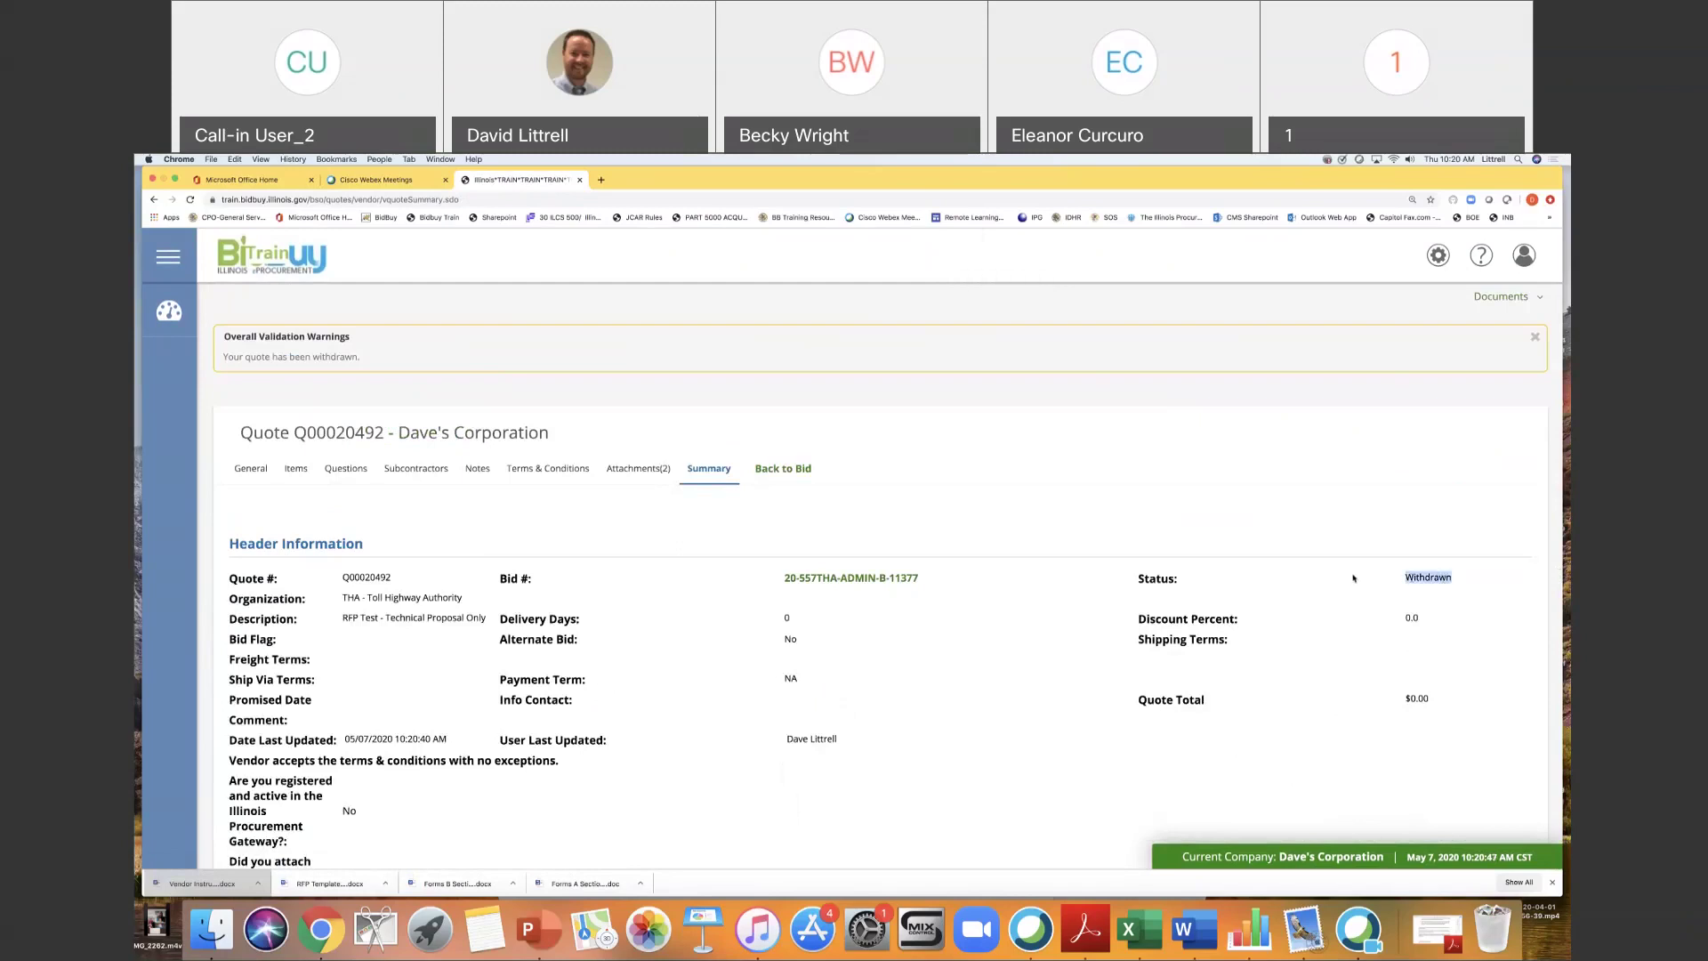
Return to the vendor home page and open quote Q00020492 from the withdrawn quotes.
{"action": "left_click", "coordinate": [168, 311]}
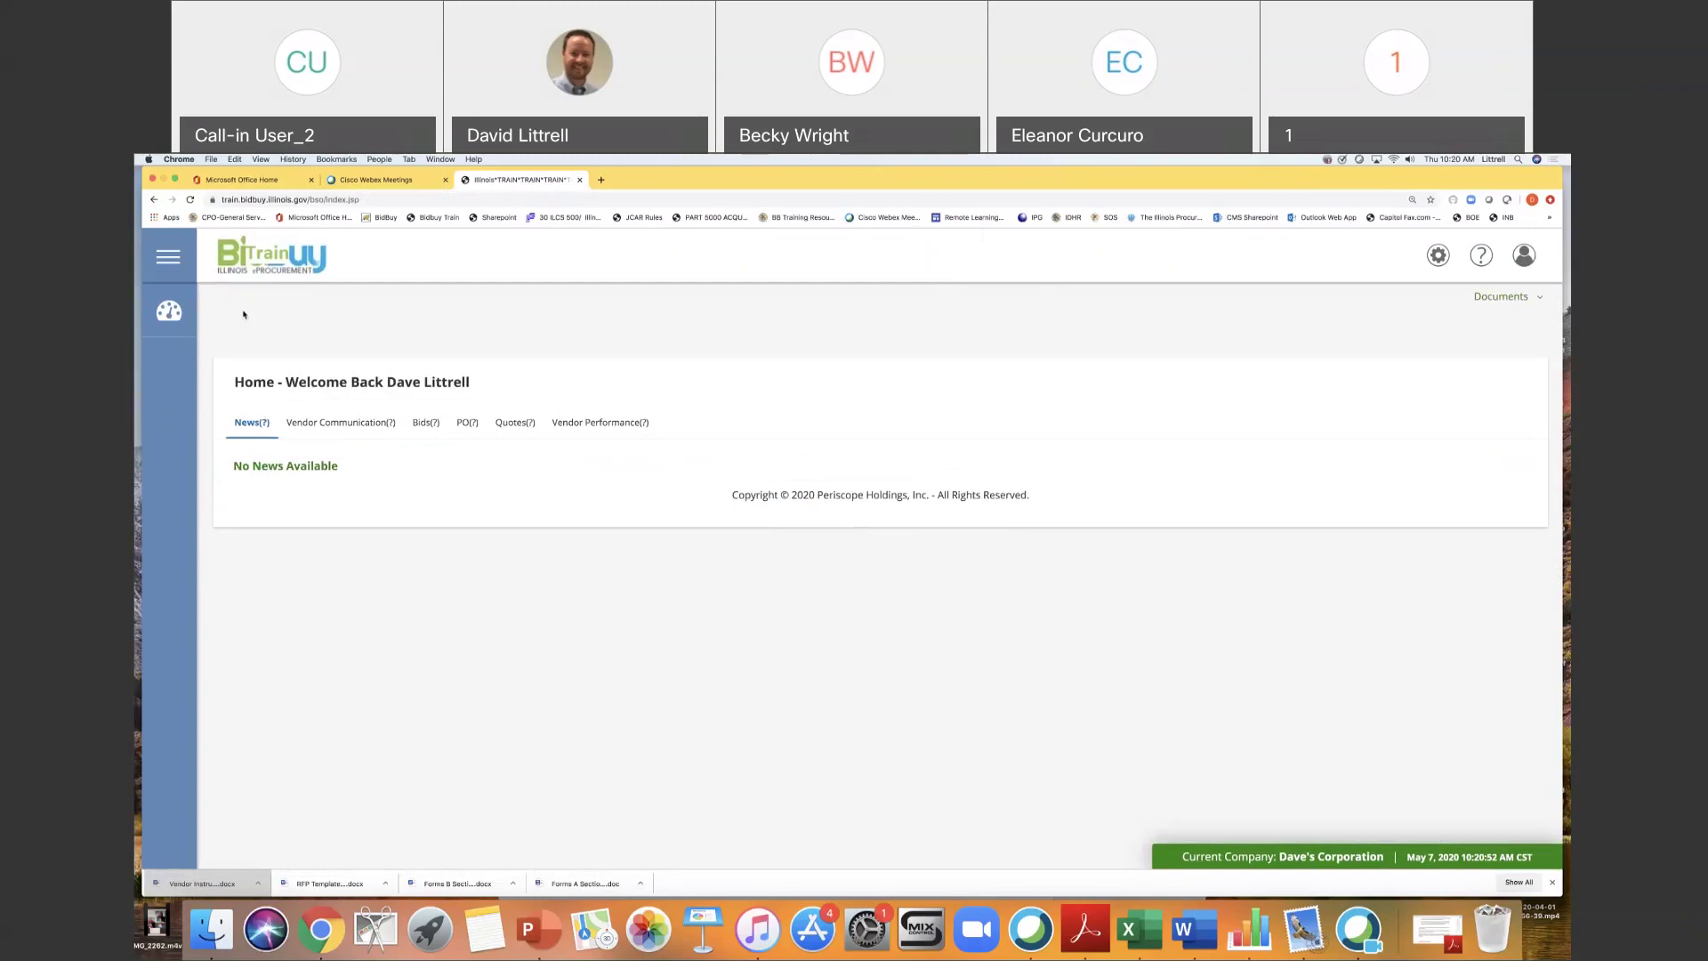
{"action": "left_click", "coordinate": [533, 424]}
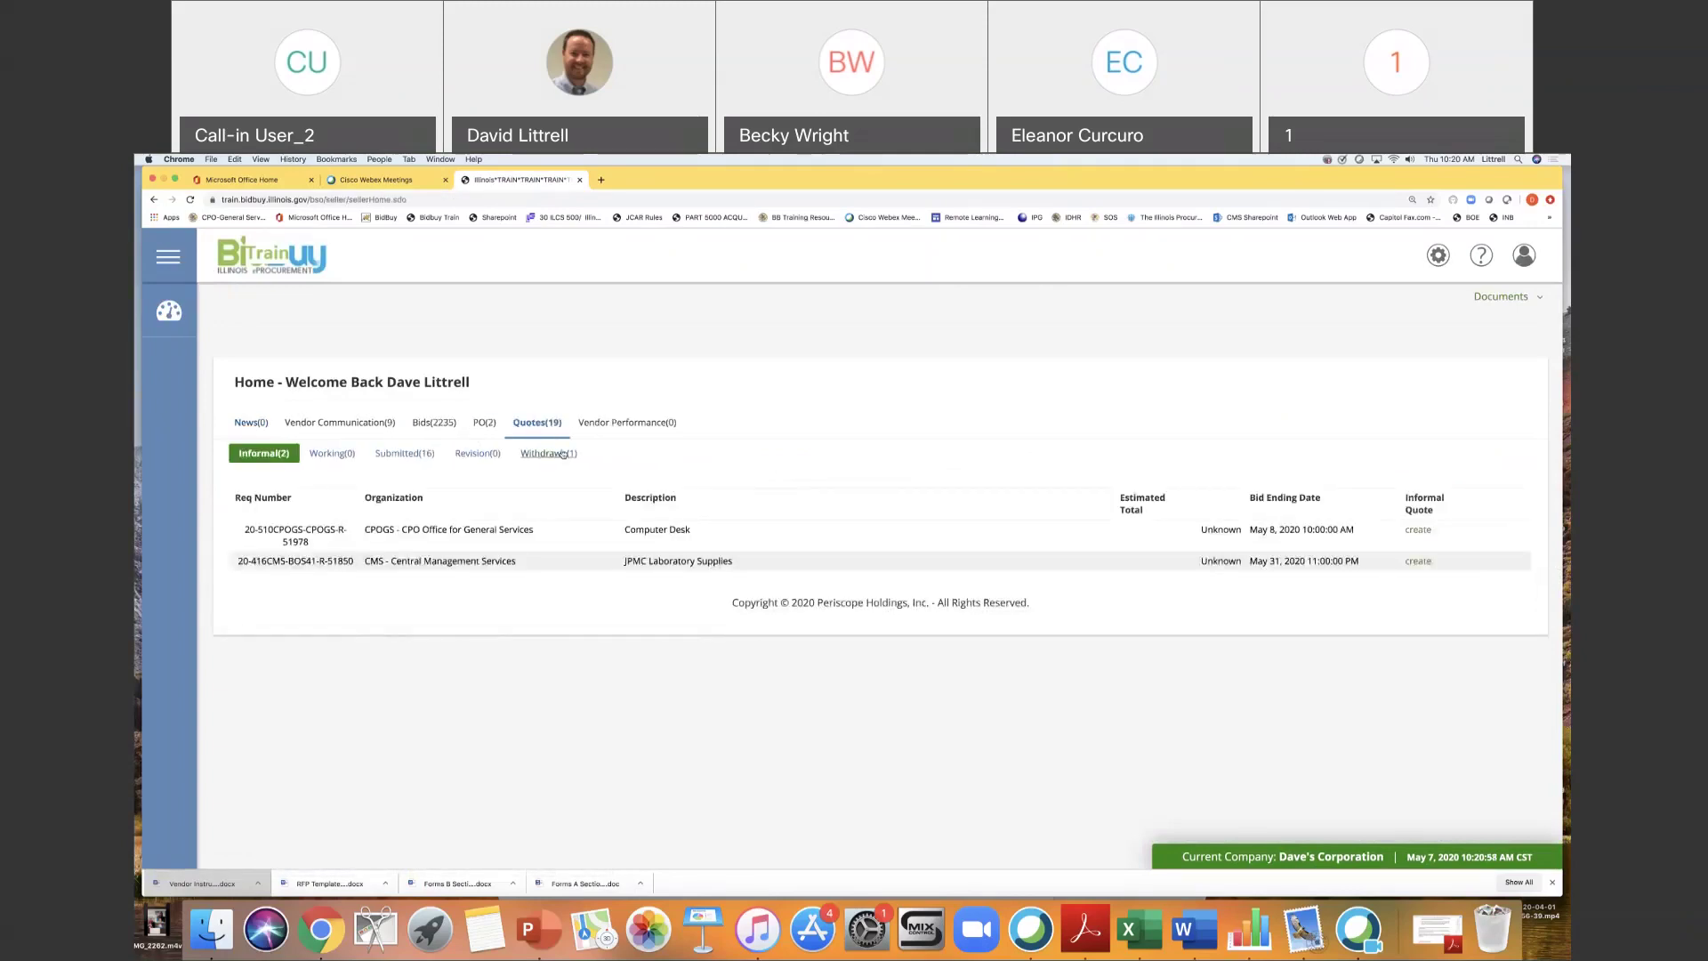
{"action": "left_click", "coordinate": [545, 457]}
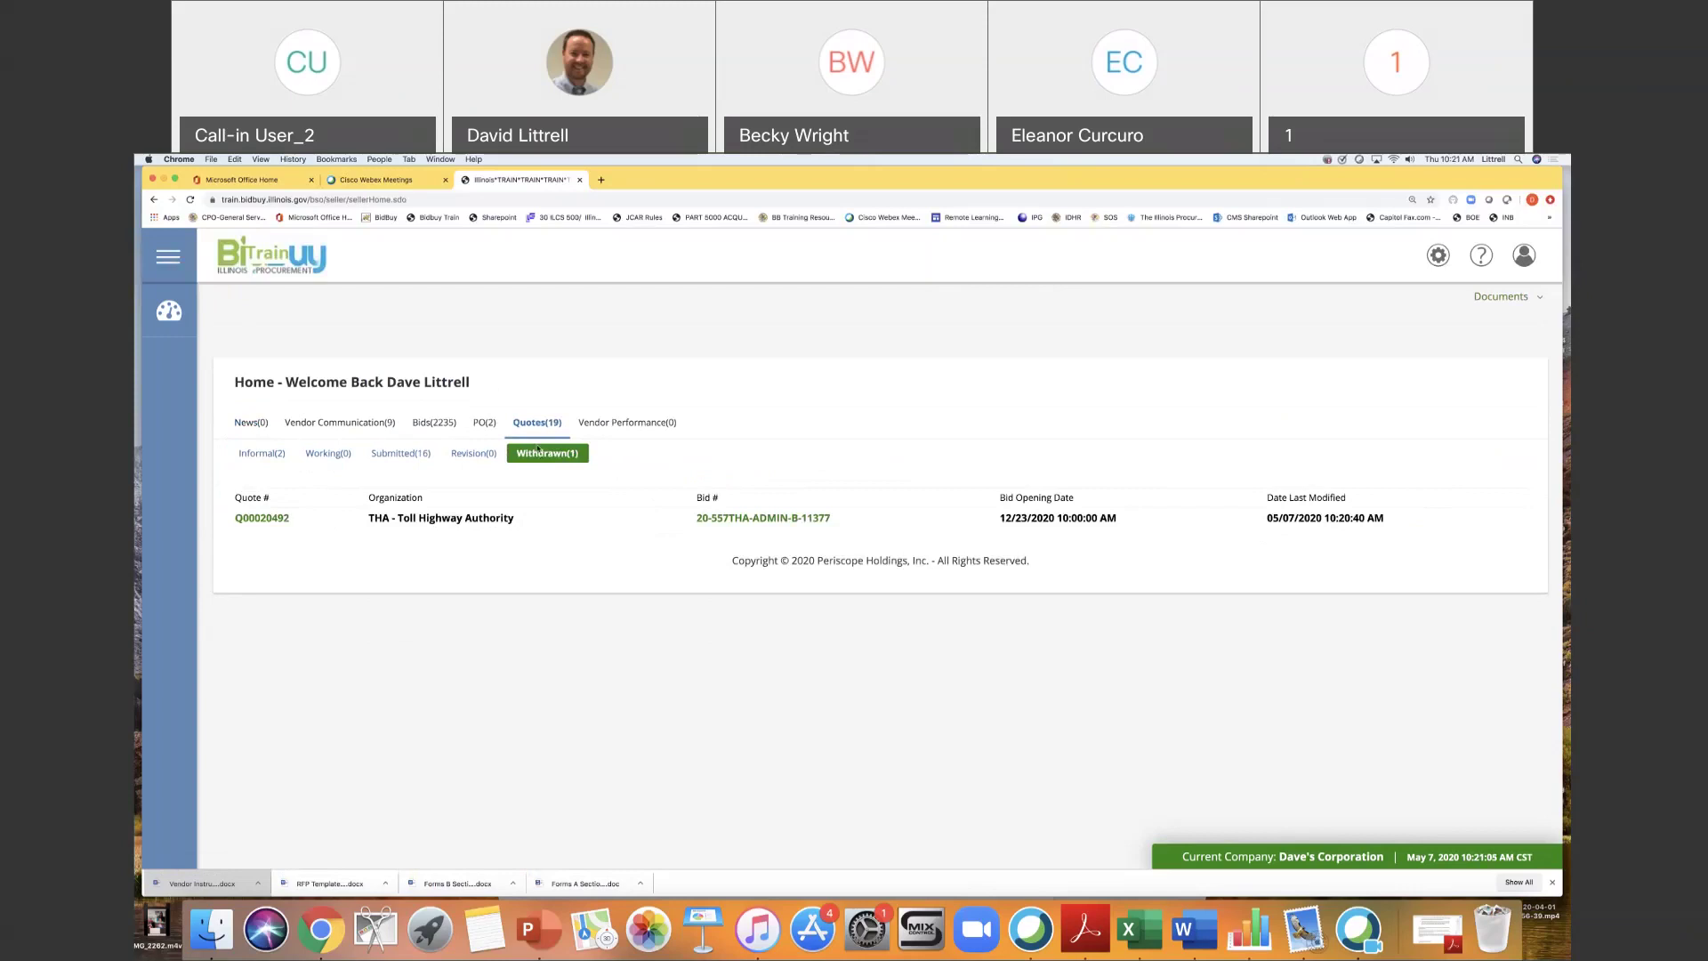
{"action": "left_click", "coordinate": [261, 521]}
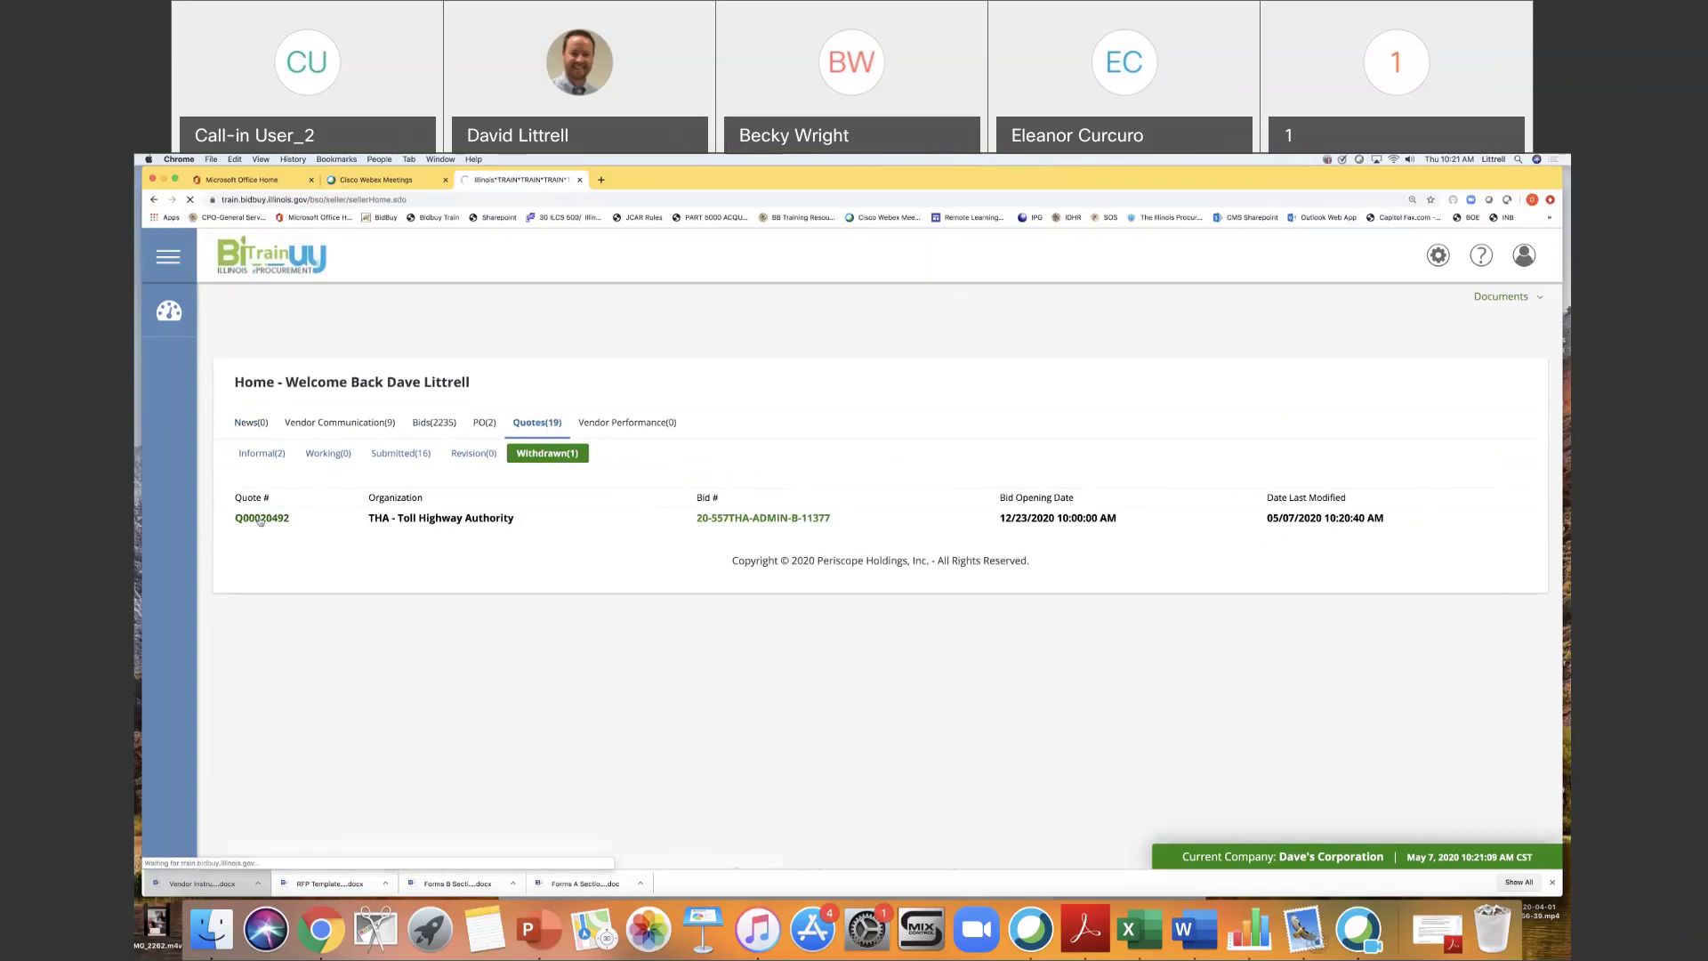
Reopen the withdrawn quote from its summary and check its status.
{"action": "left_click", "coordinate": [715, 475]}
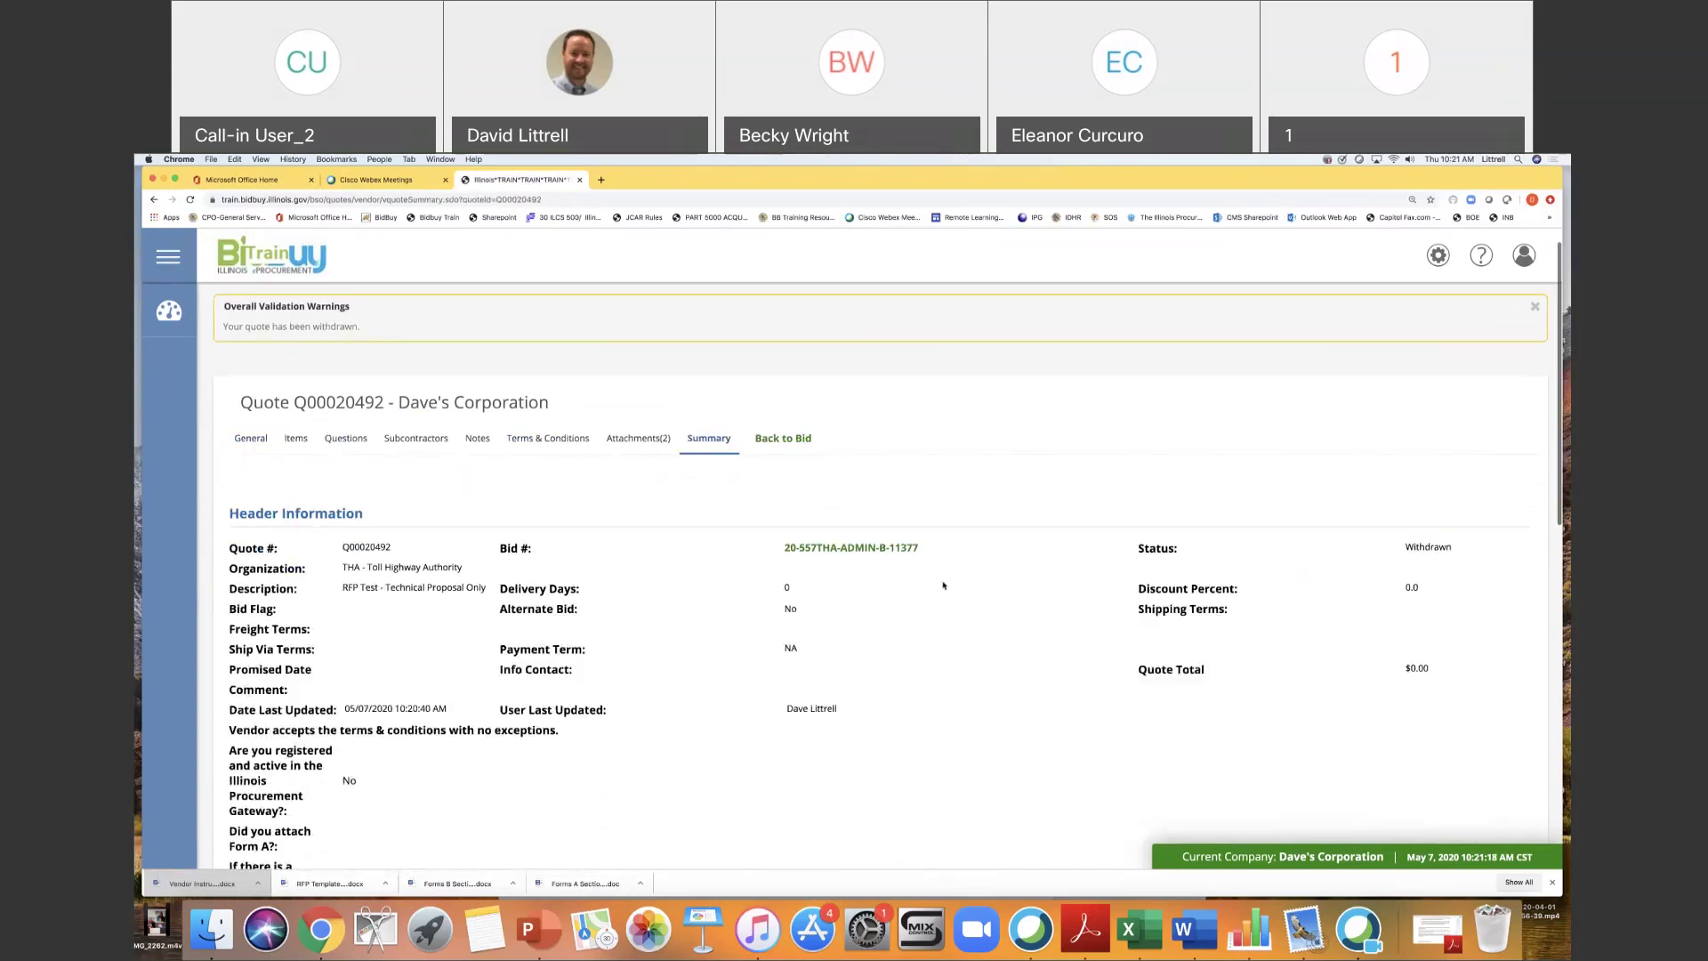
{"action": "scroll", "coordinate": [943, 585], "scroll_direction": "down", "scroll_amount": 4}
{"action": "scroll", "coordinate": [943, 585], "scroll_direction": "down", "scroll_amount": 5}
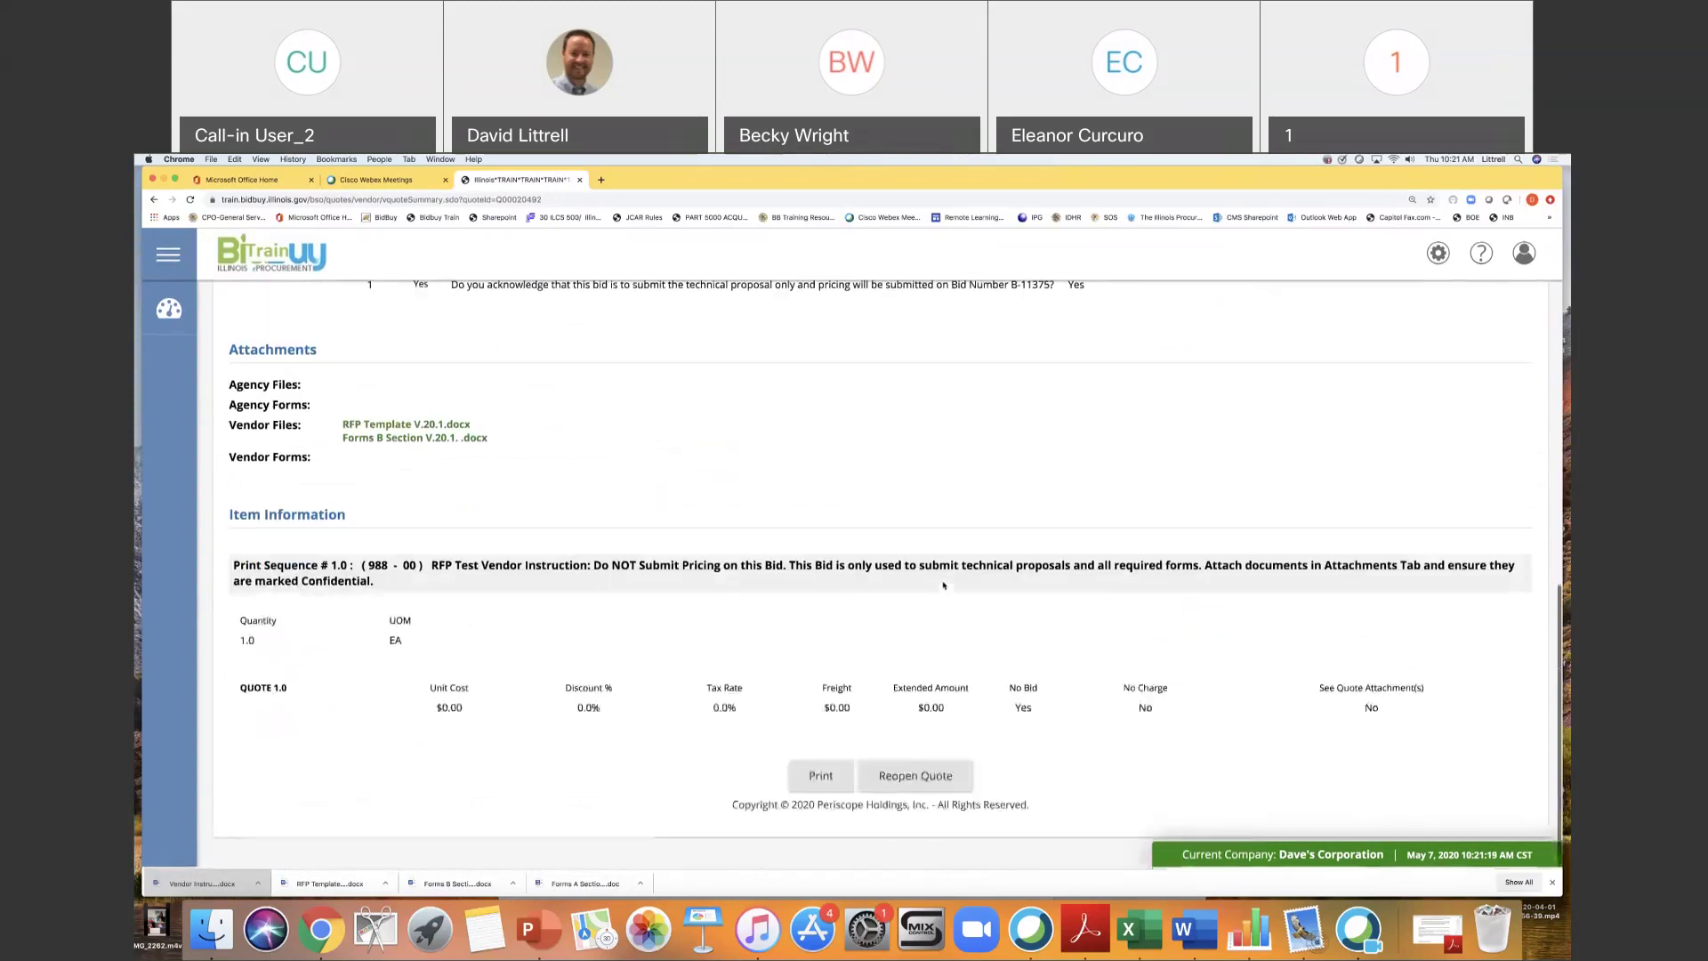
{"action": "left_click", "coordinate": [921, 778]}
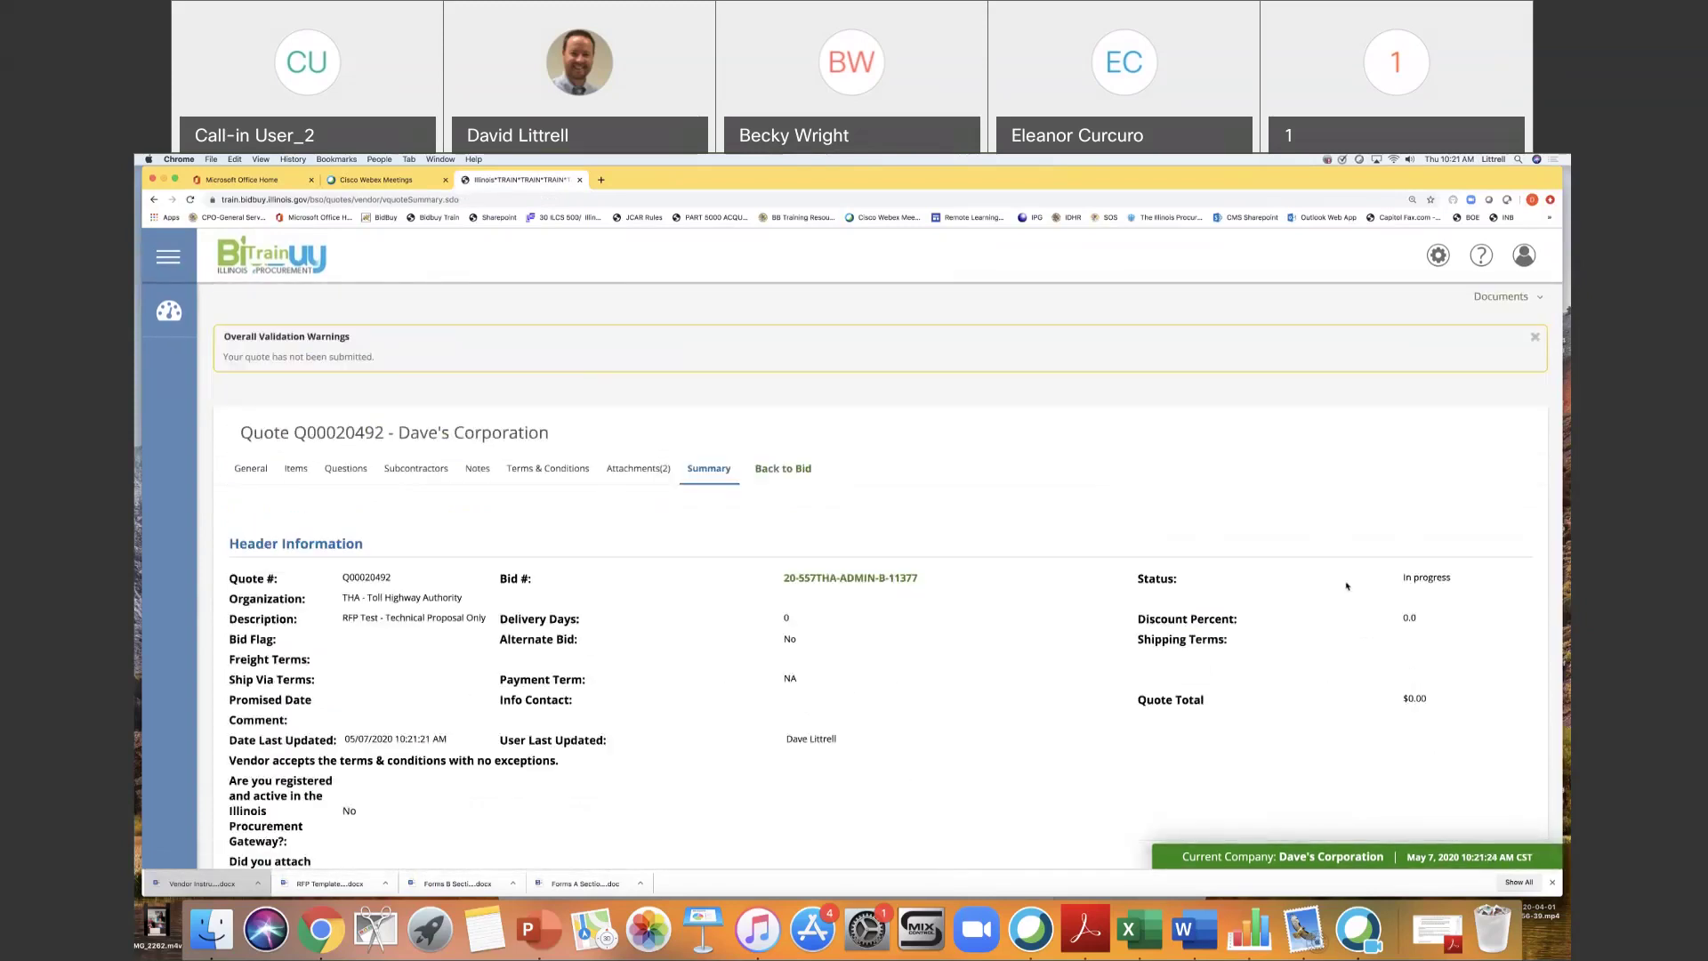
{"action": "left_click_drag", "start_coordinate": [1398, 578], "coordinate": [1454, 579]}
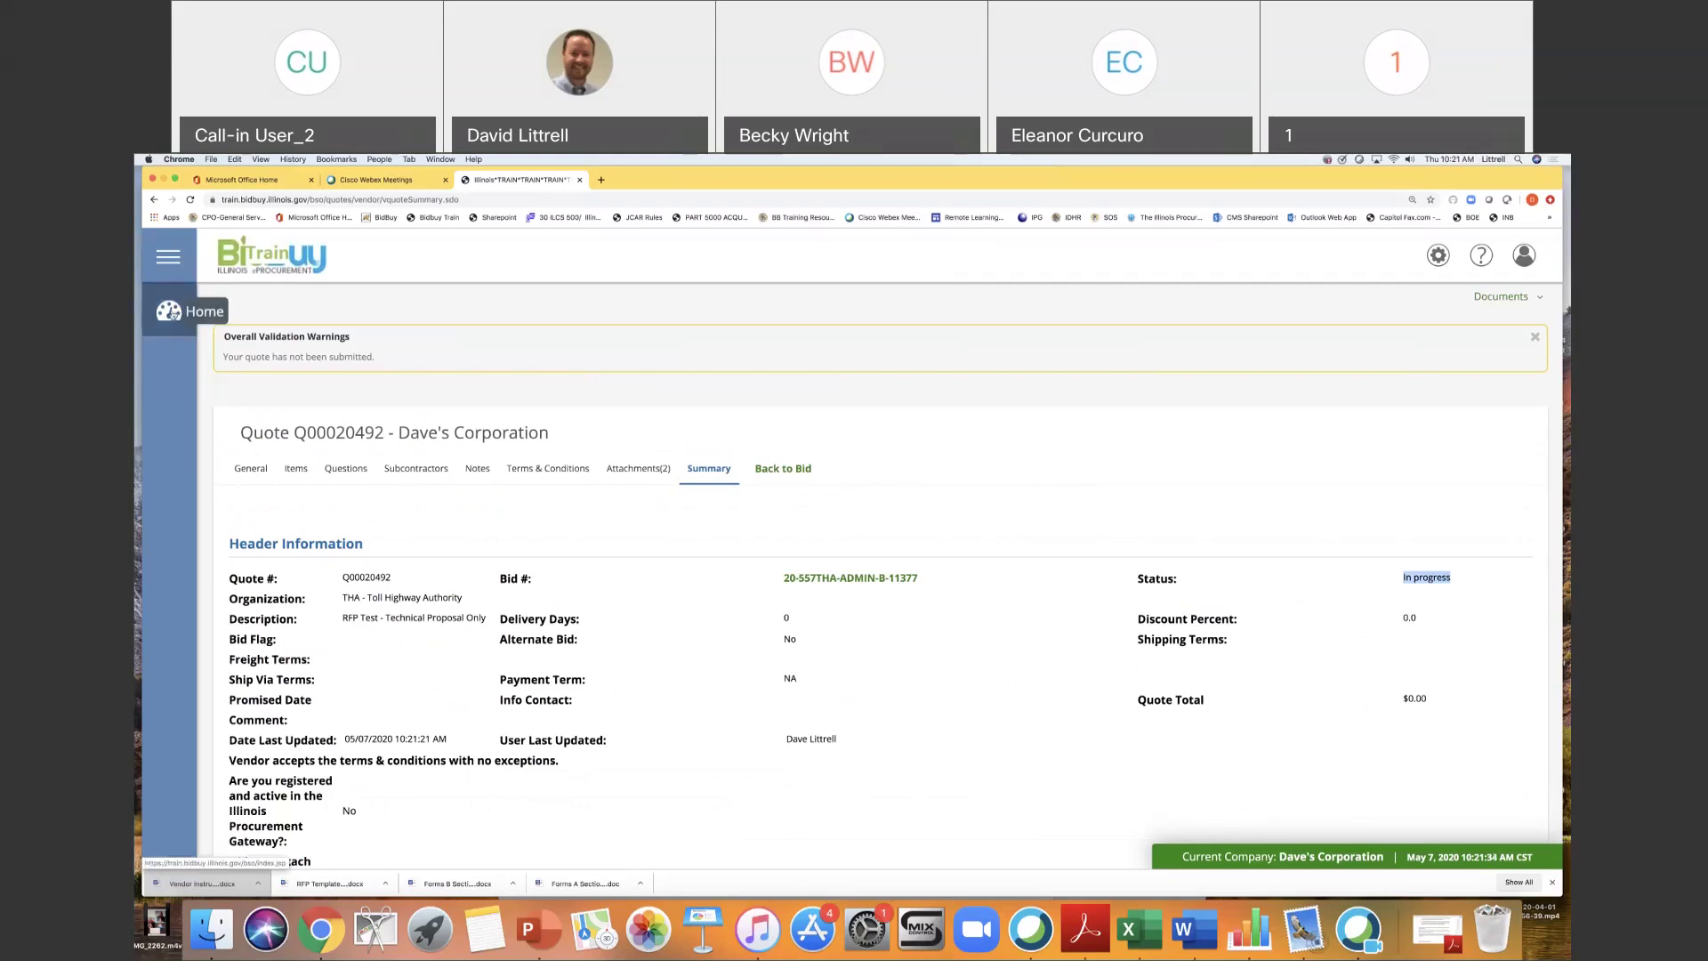
Open quote Q00020492 from the working quotes on the home page and acknowledge that it has not been submitted.
{"action": "left_click", "coordinate": [174, 313]}
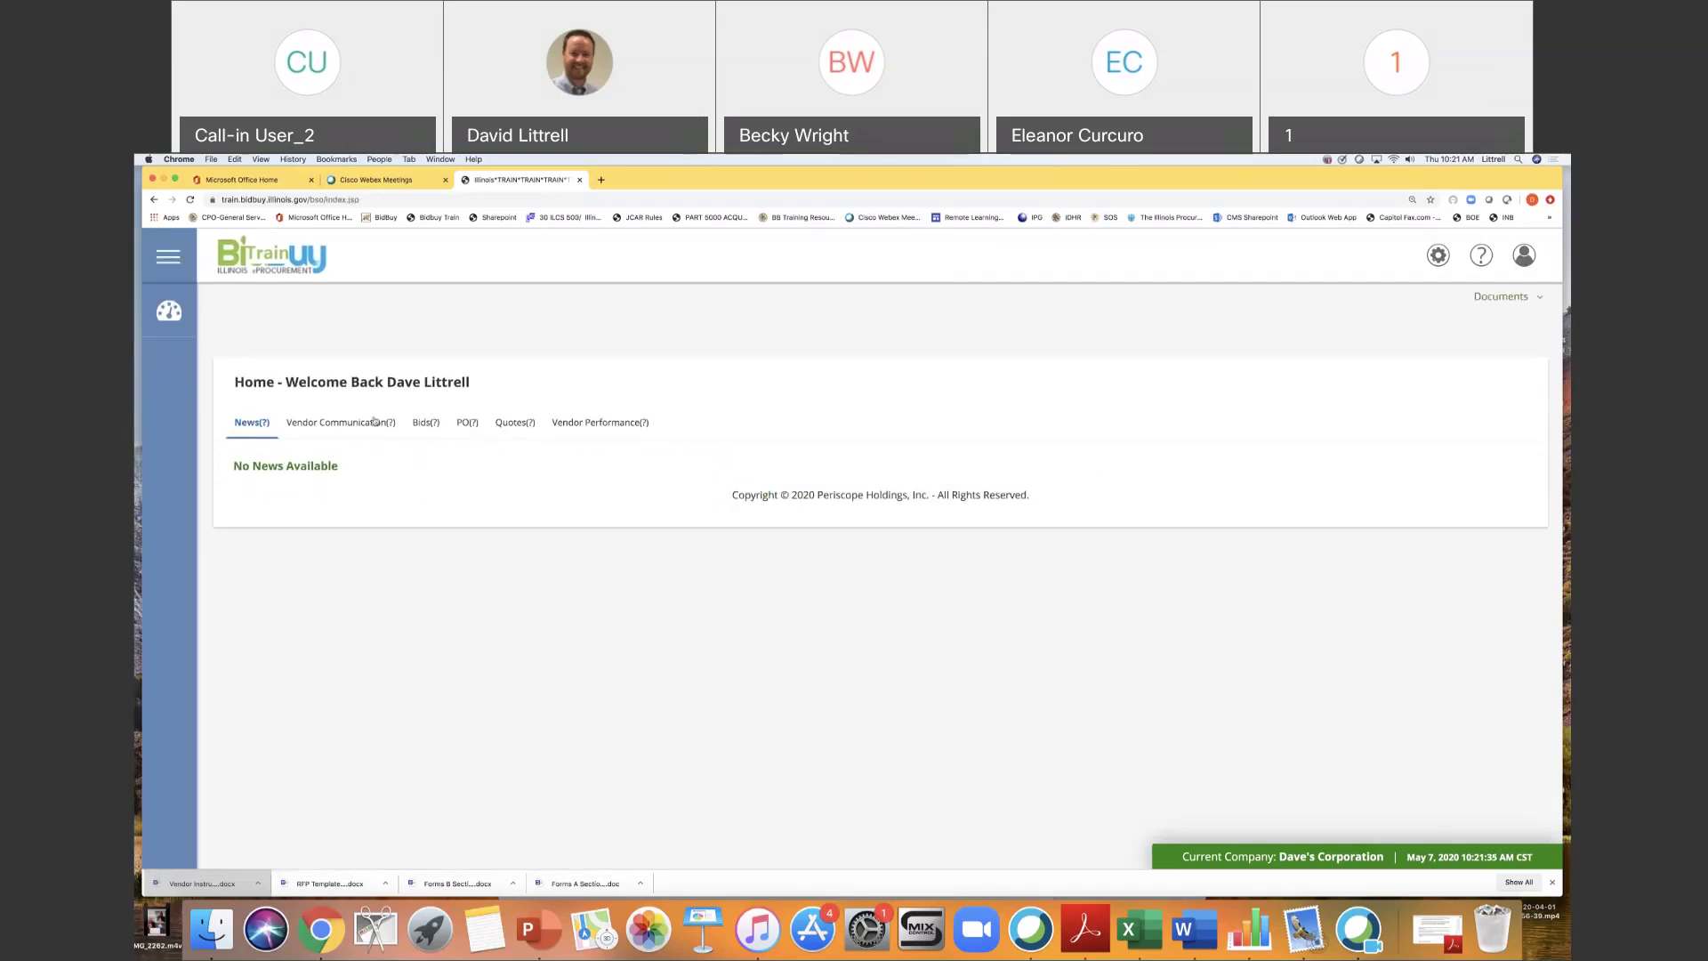
{"action": "left_click", "coordinate": [511, 425]}
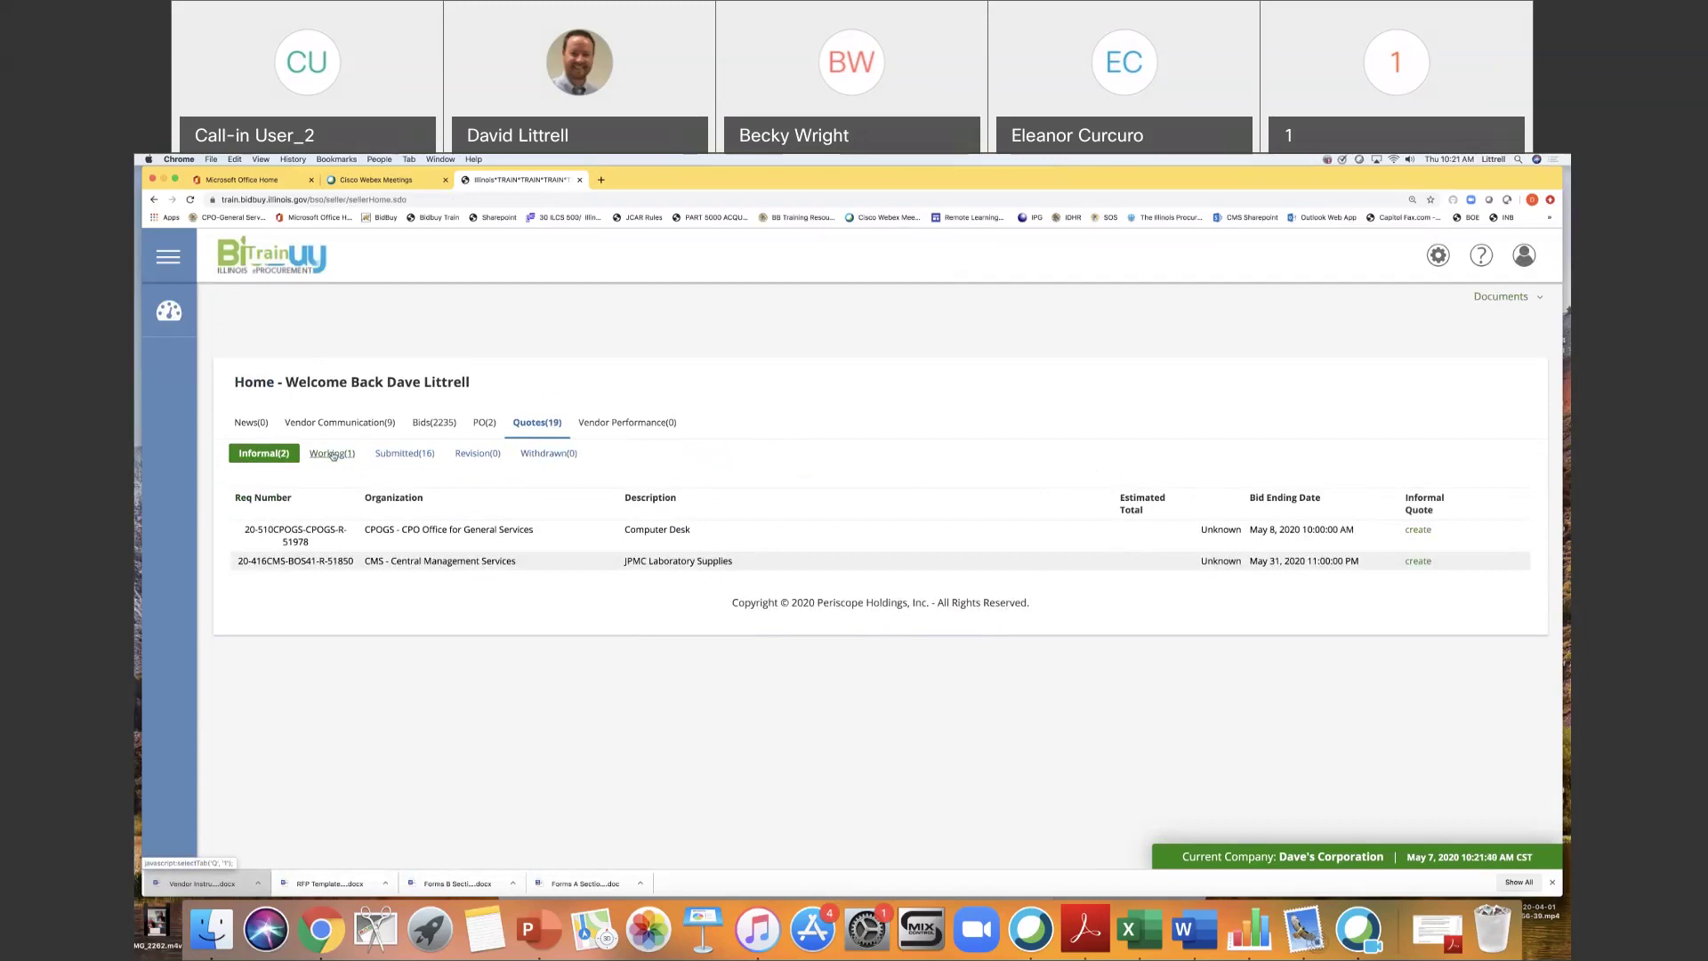
{"action": "left_click", "coordinate": [333, 454]}
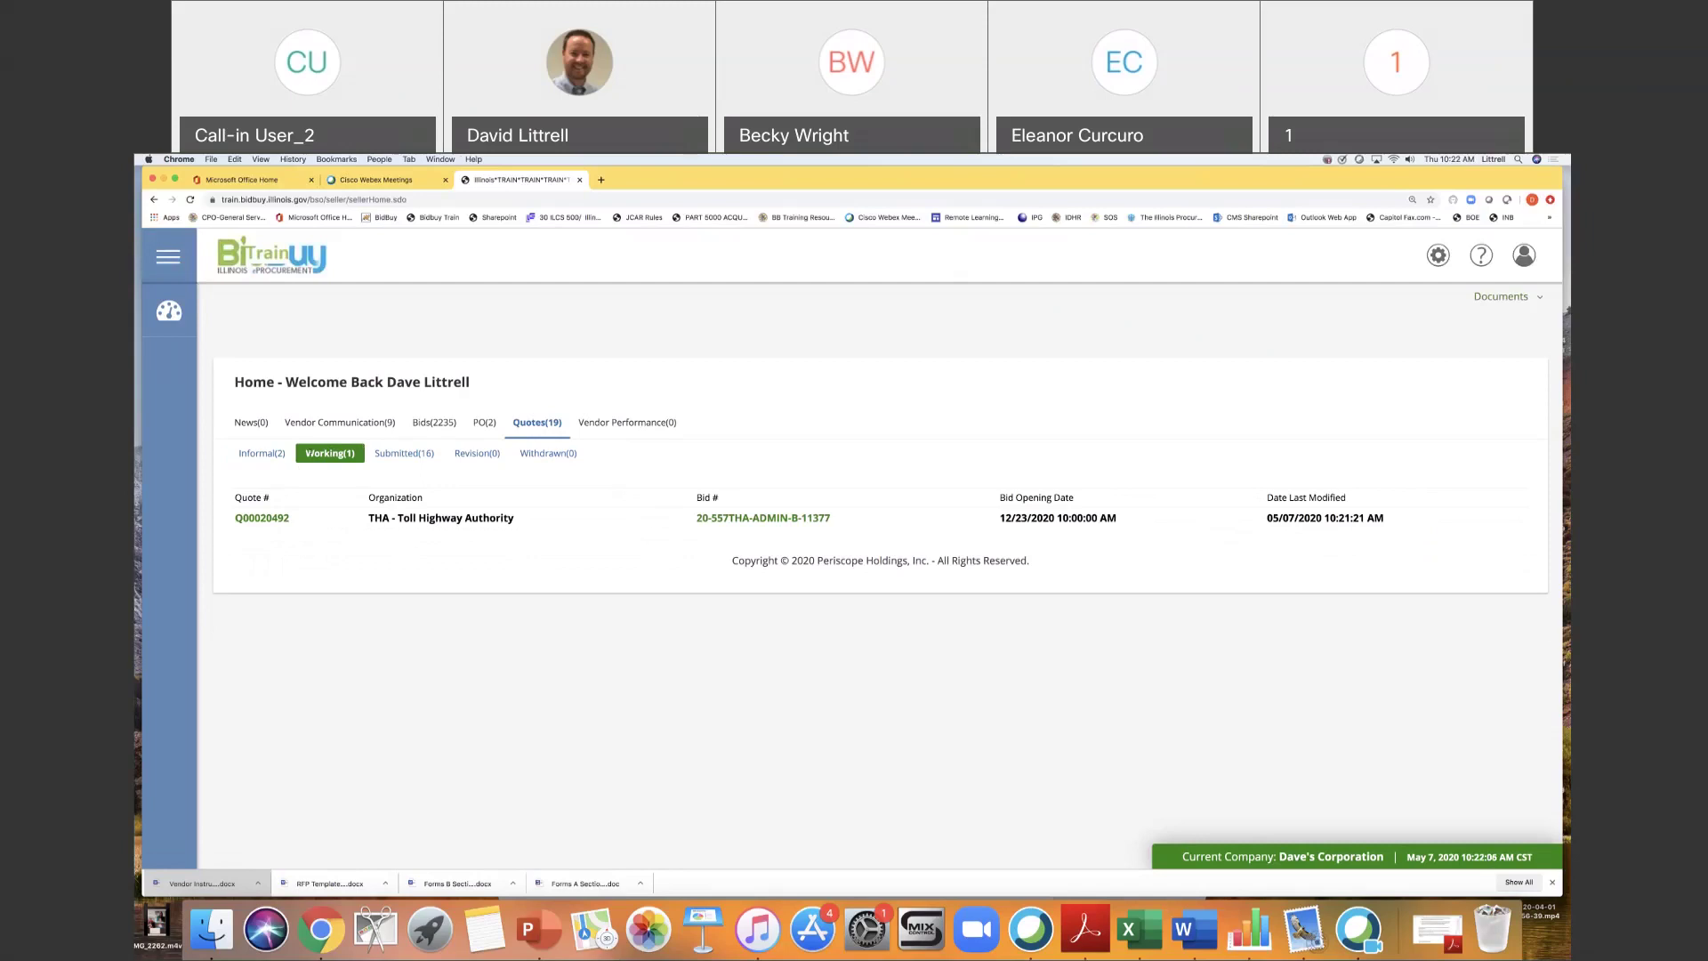
{"action": "left_click", "coordinate": [263, 518]}
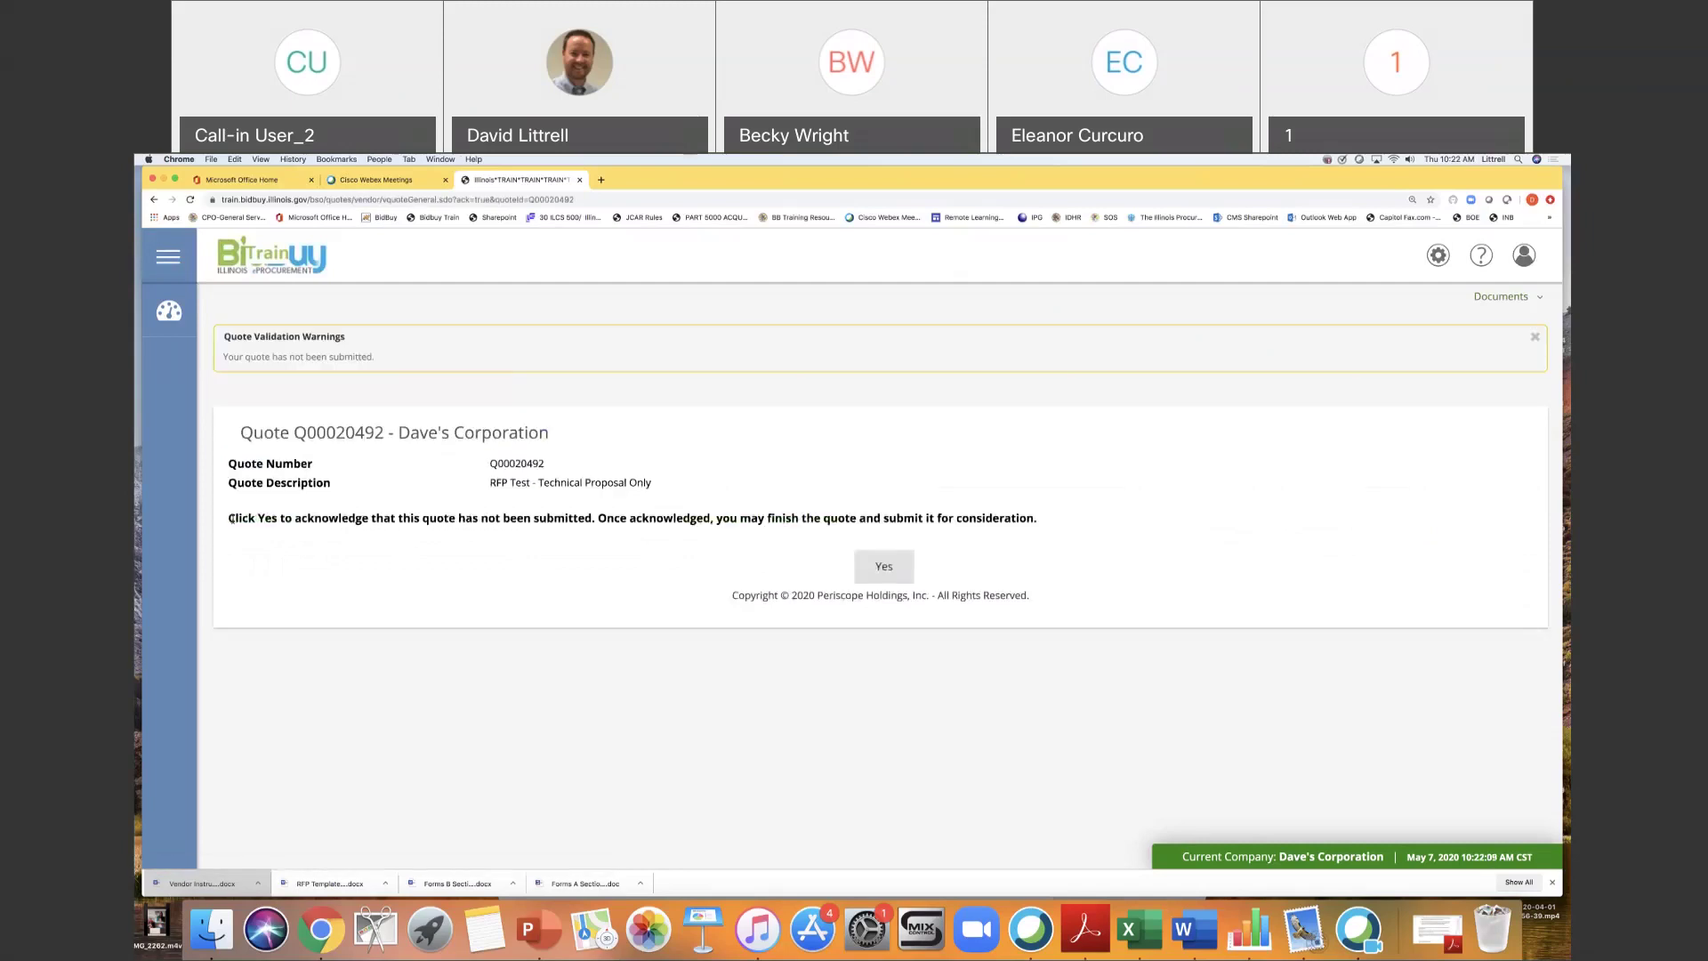
{"action": "left_click", "coordinate": [887, 567]}
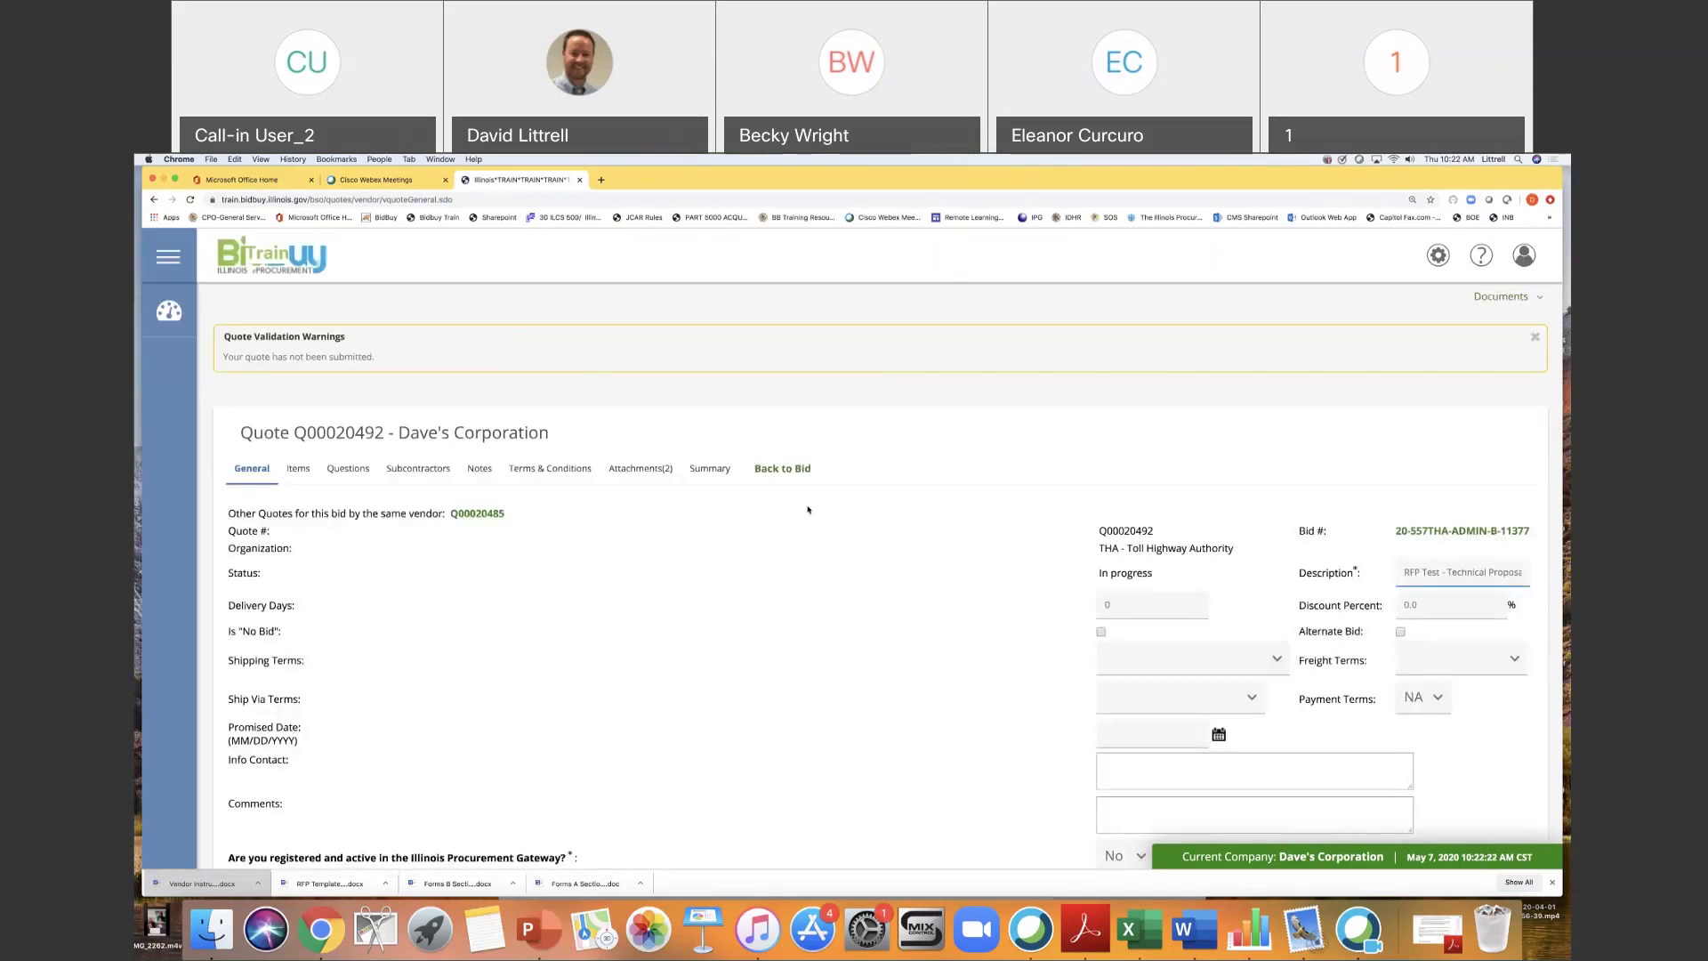
Review the reopened quote's summary, then resubmit the quote and confirm the submission.
{"action": "left_click", "coordinate": [720, 472]}
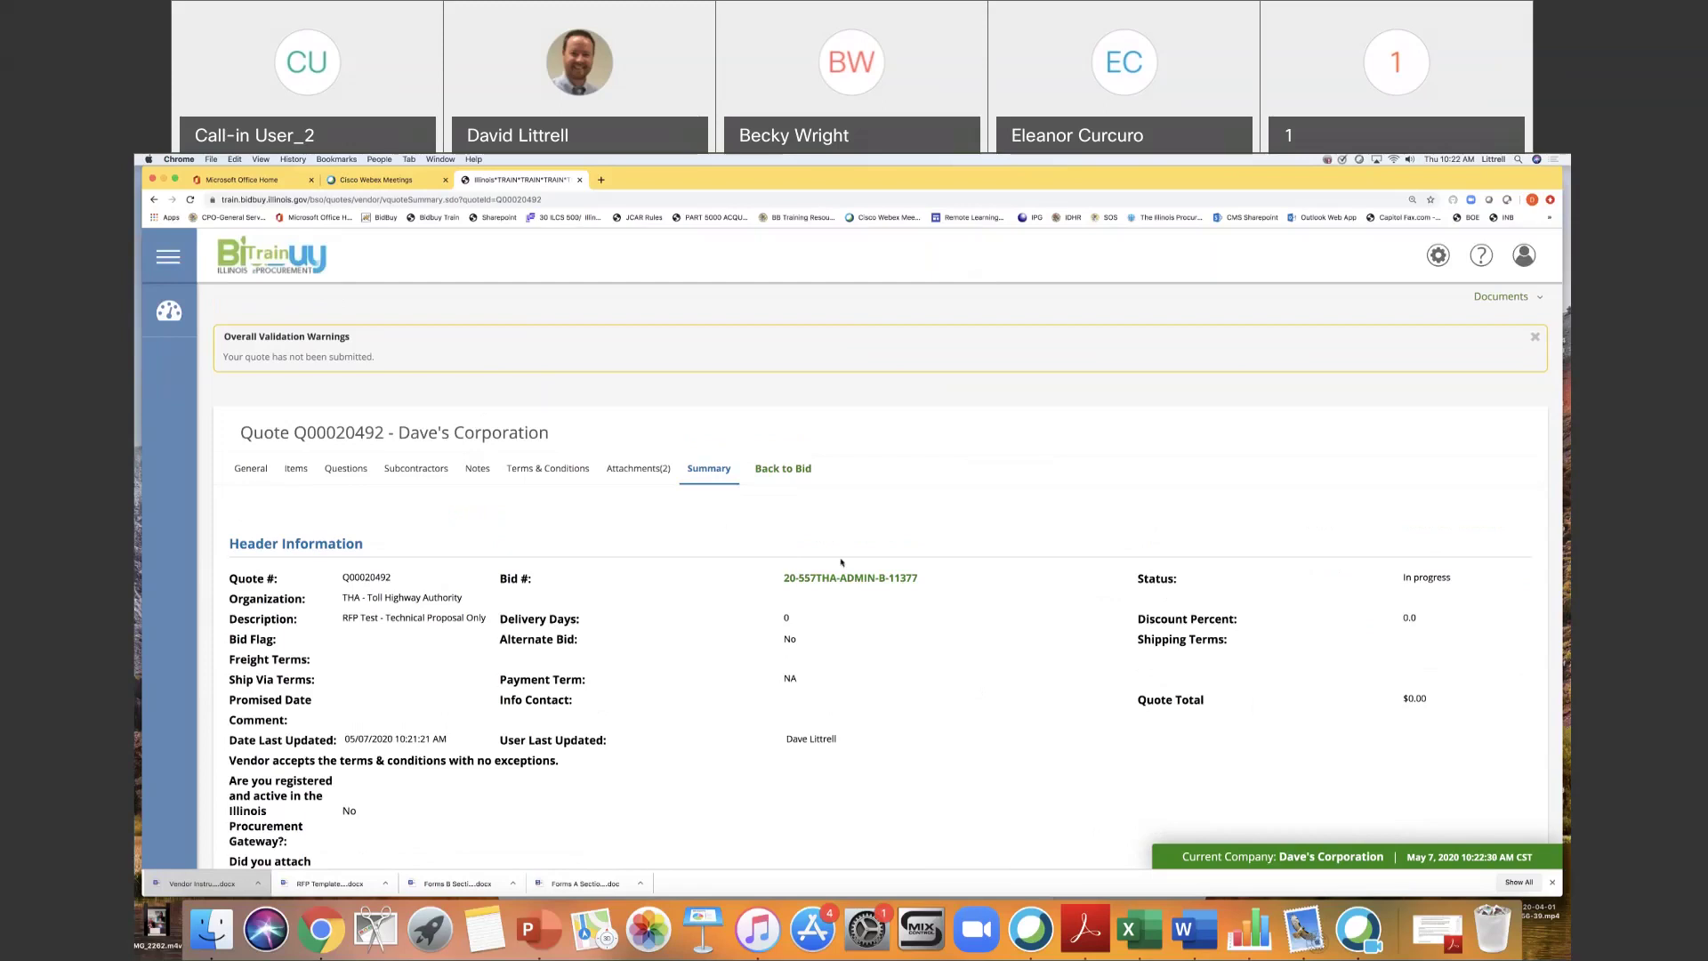
{"action": "scroll", "coordinate": [896, 655], "scroll_direction": "down", "scroll_amount": 5}
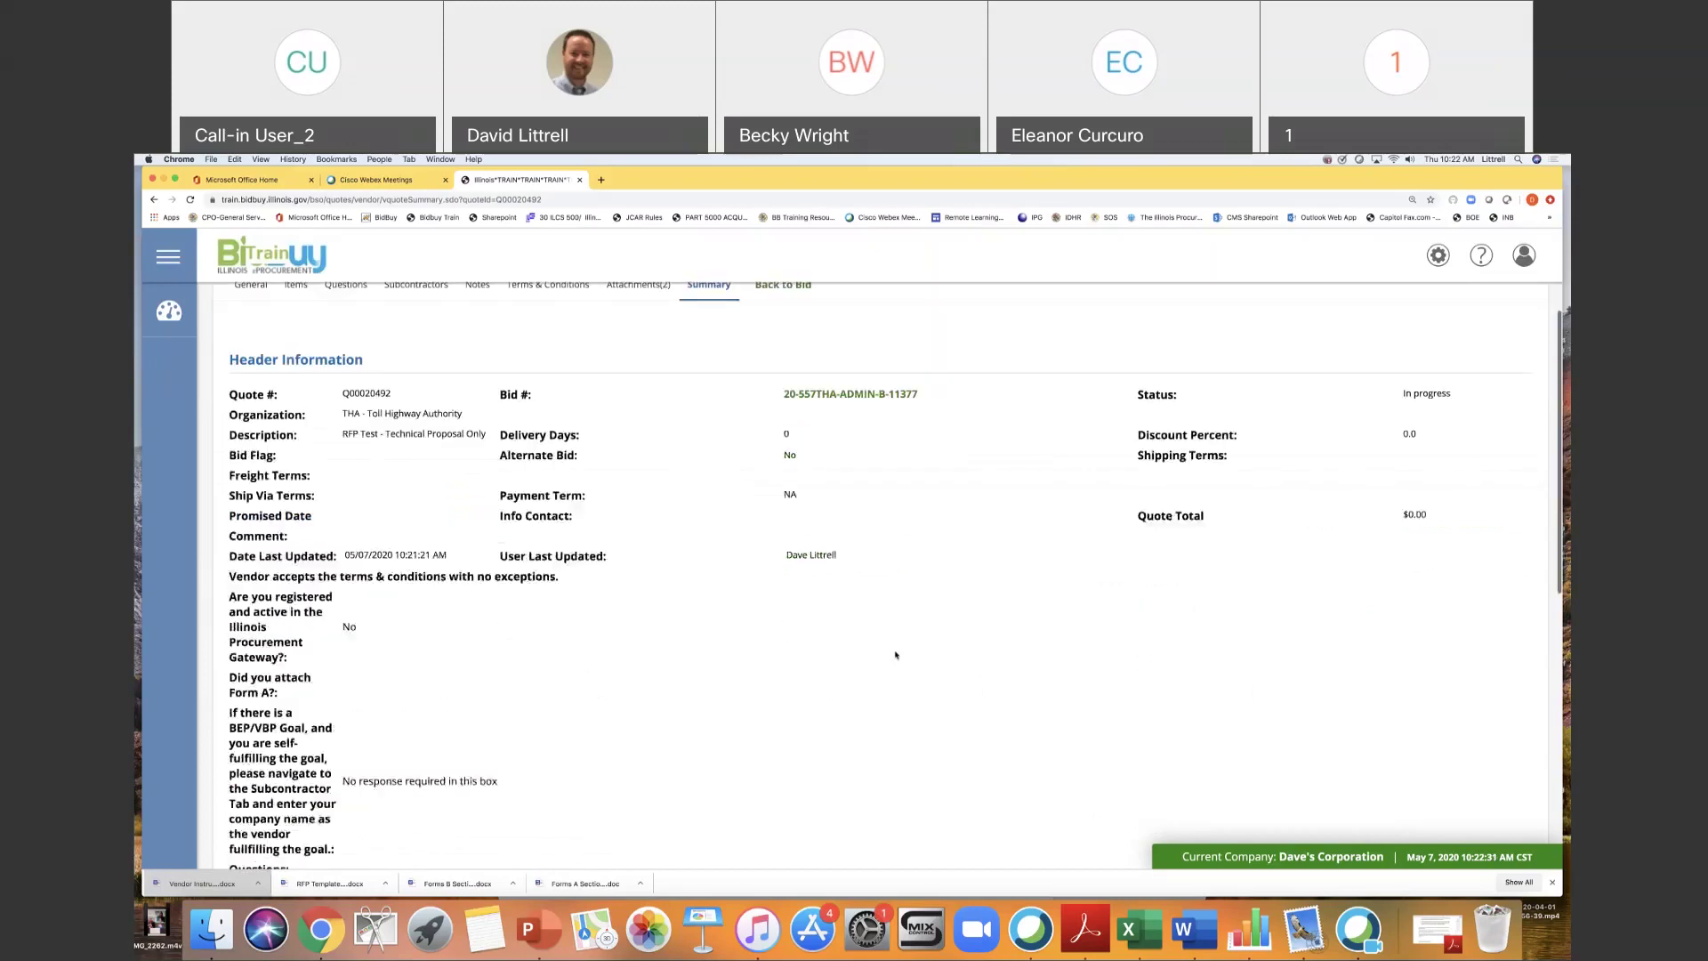
{"action": "scroll", "coordinate": [896, 655], "scroll_direction": "down", "scroll_amount": 7}
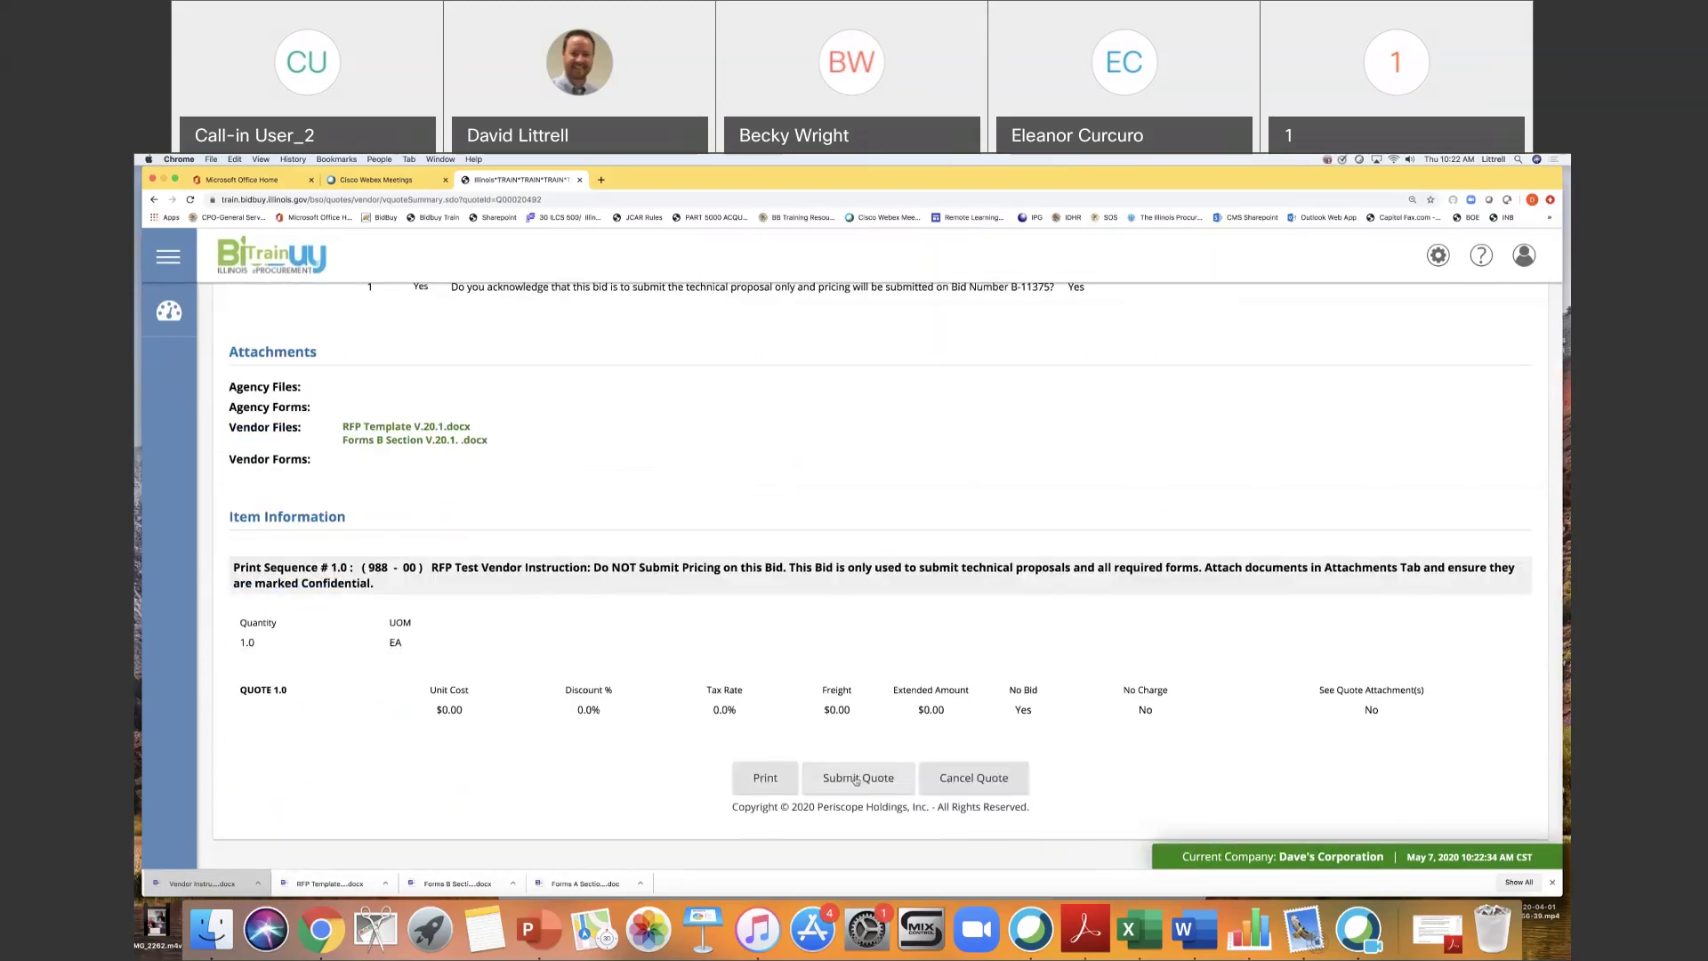
{"action": "left_click", "coordinate": [856, 778]}
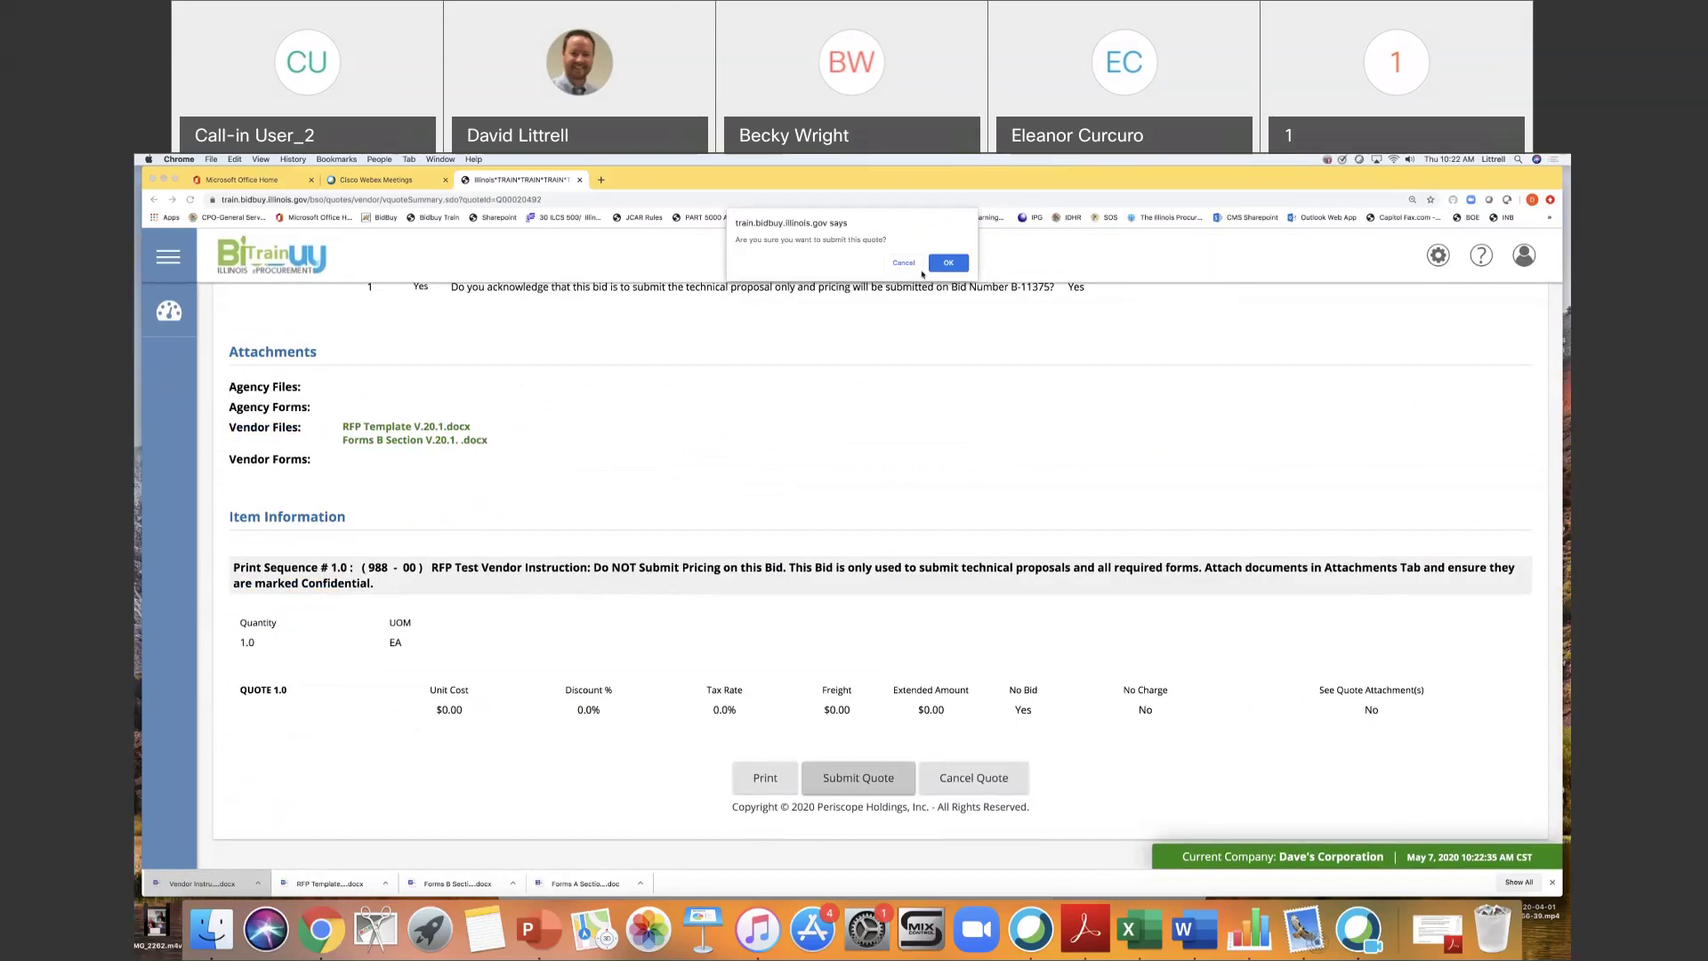
{"action": "left_click", "coordinate": [949, 263]}
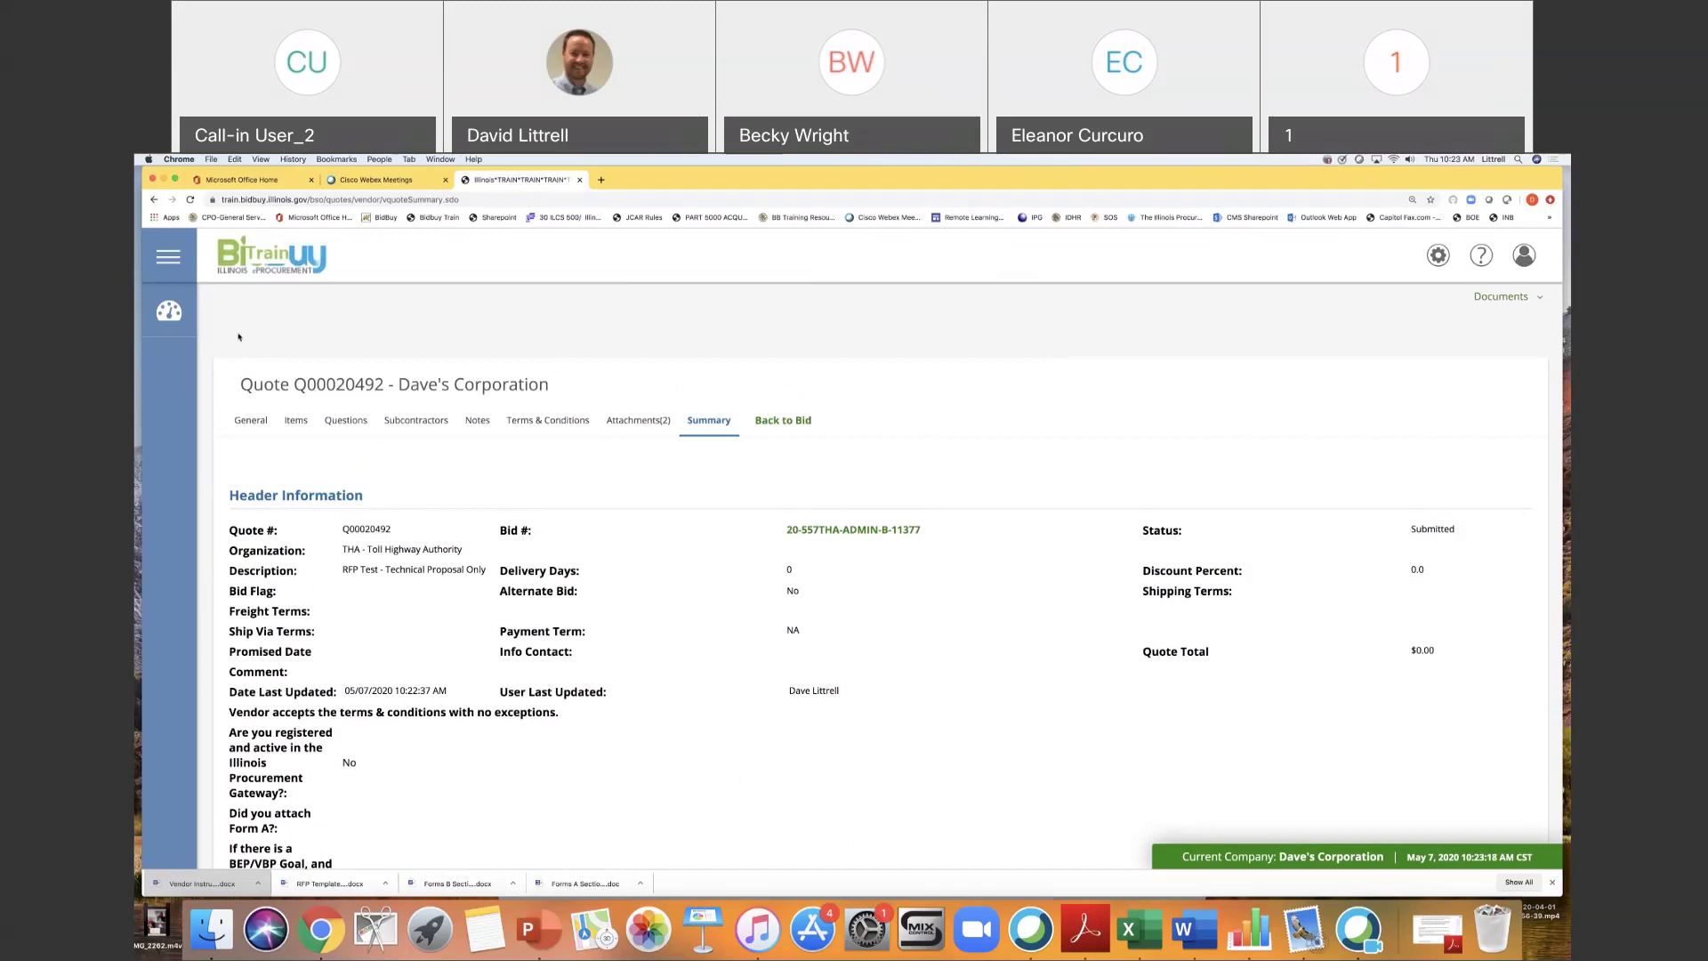
Return to the vendor home page and display the full list of open bids.
{"action": "left_click", "coordinate": [169, 311]}
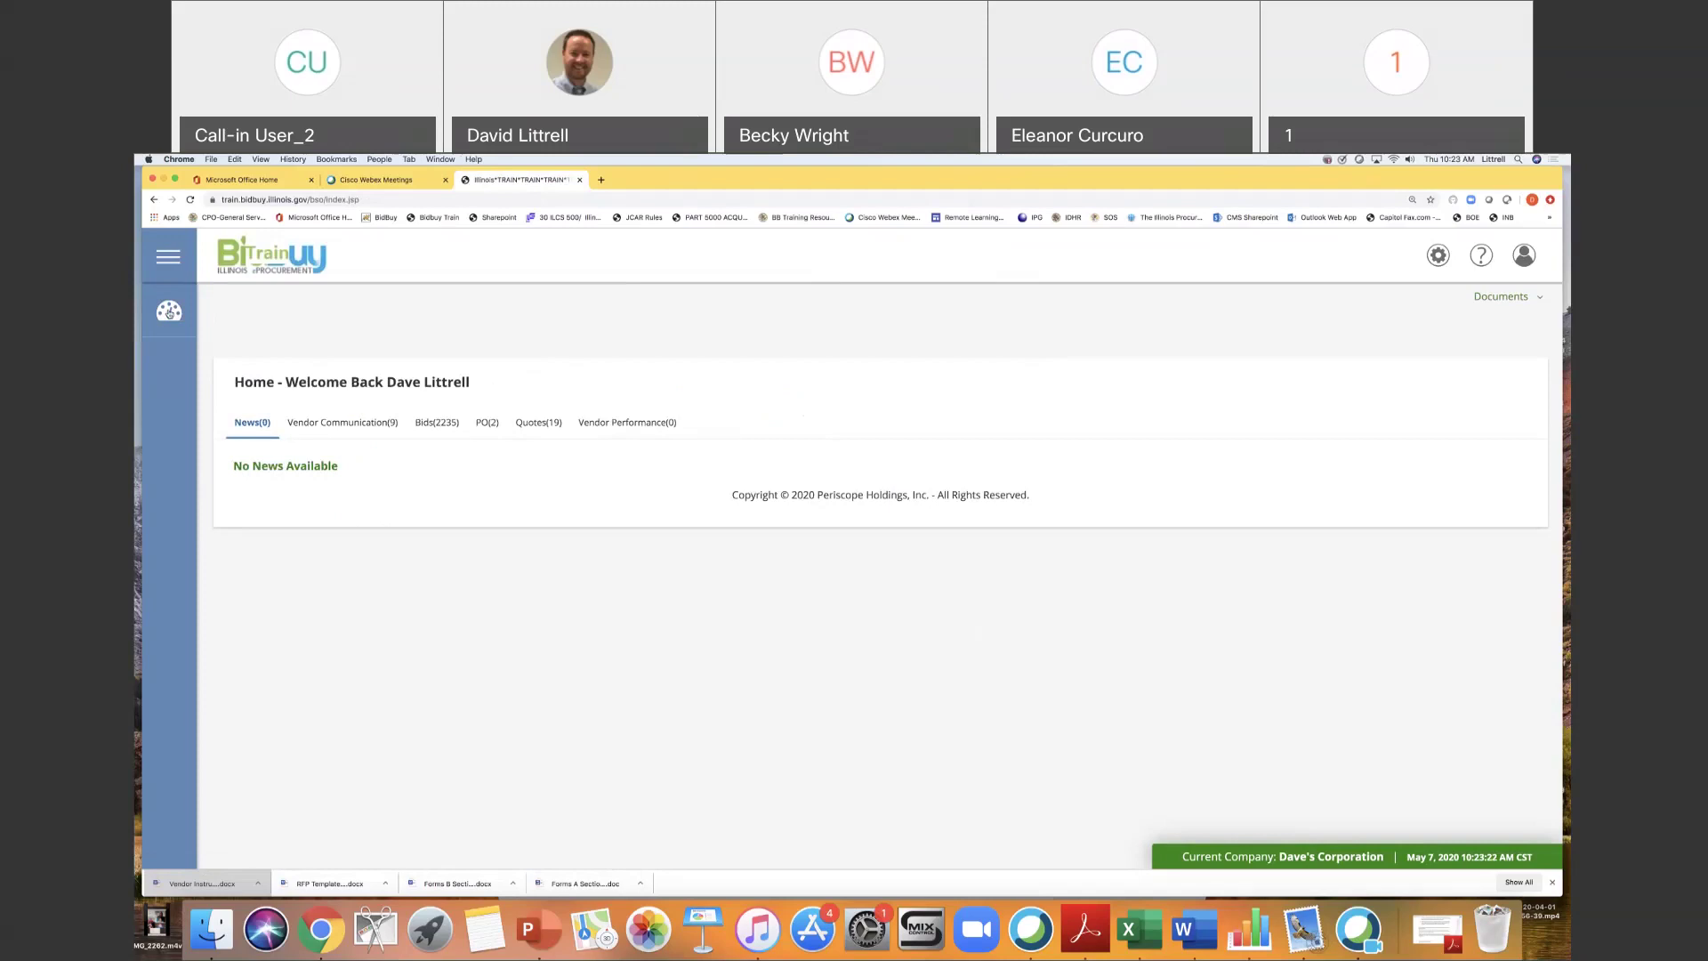
{"action": "left_click", "coordinate": [429, 426]}
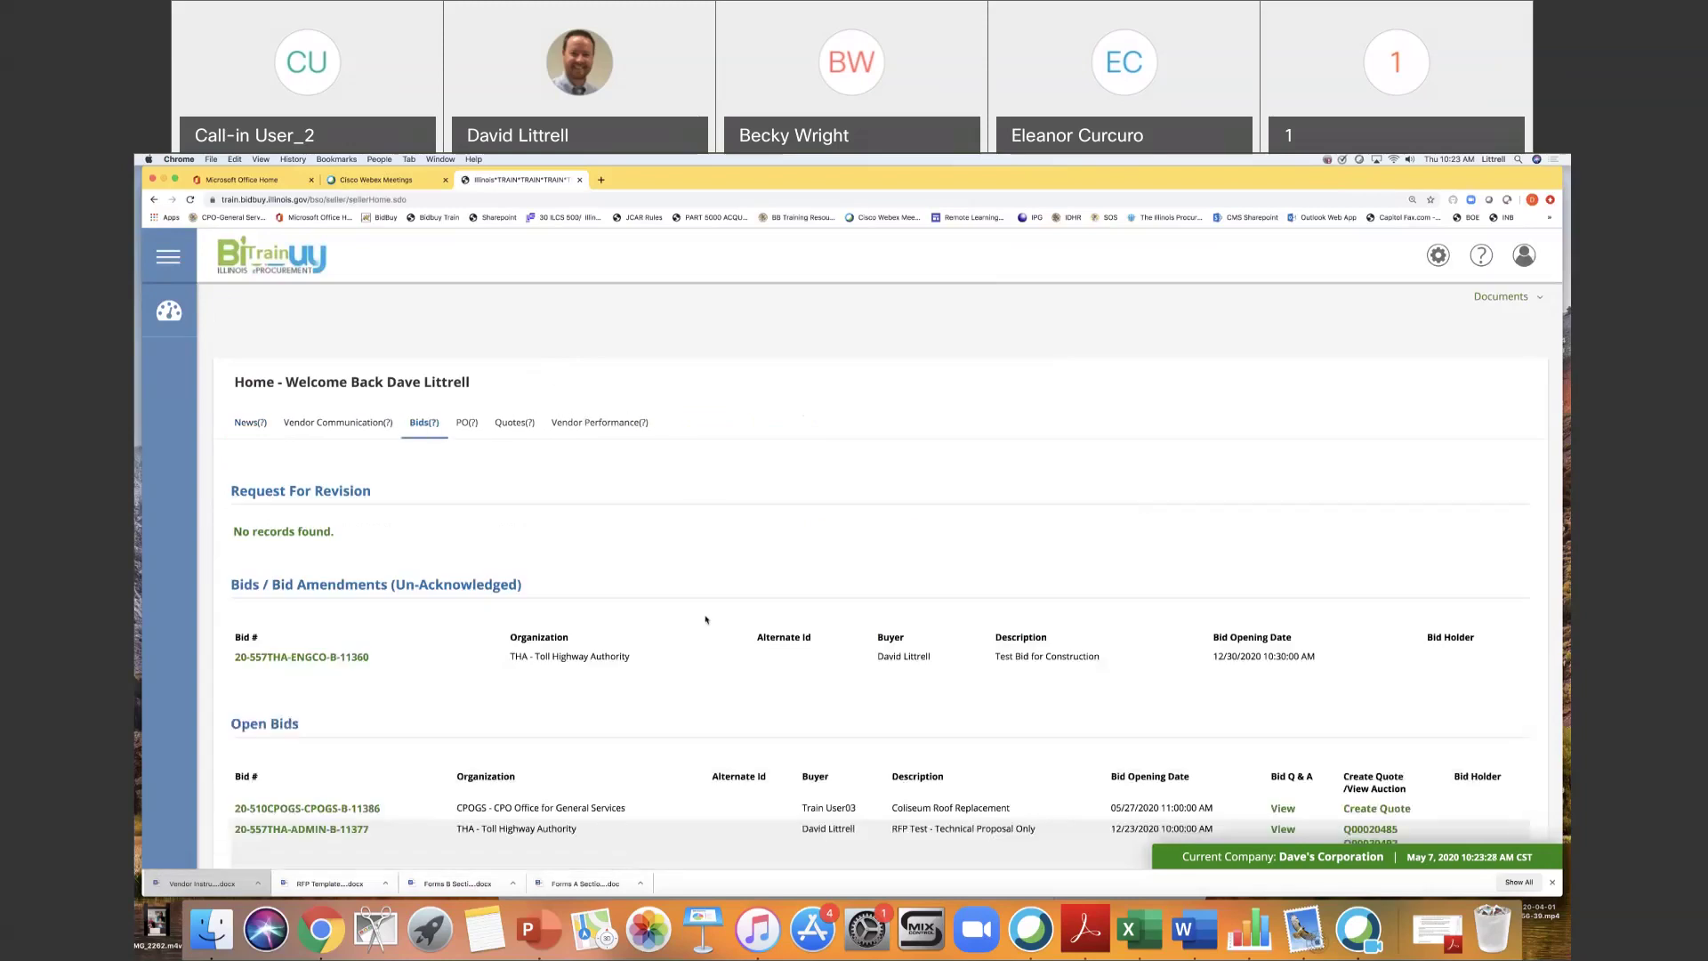
{"action": "scroll", "coordinate": [705, 619], "scroll_direction": "down", "scroll_amount": 5}
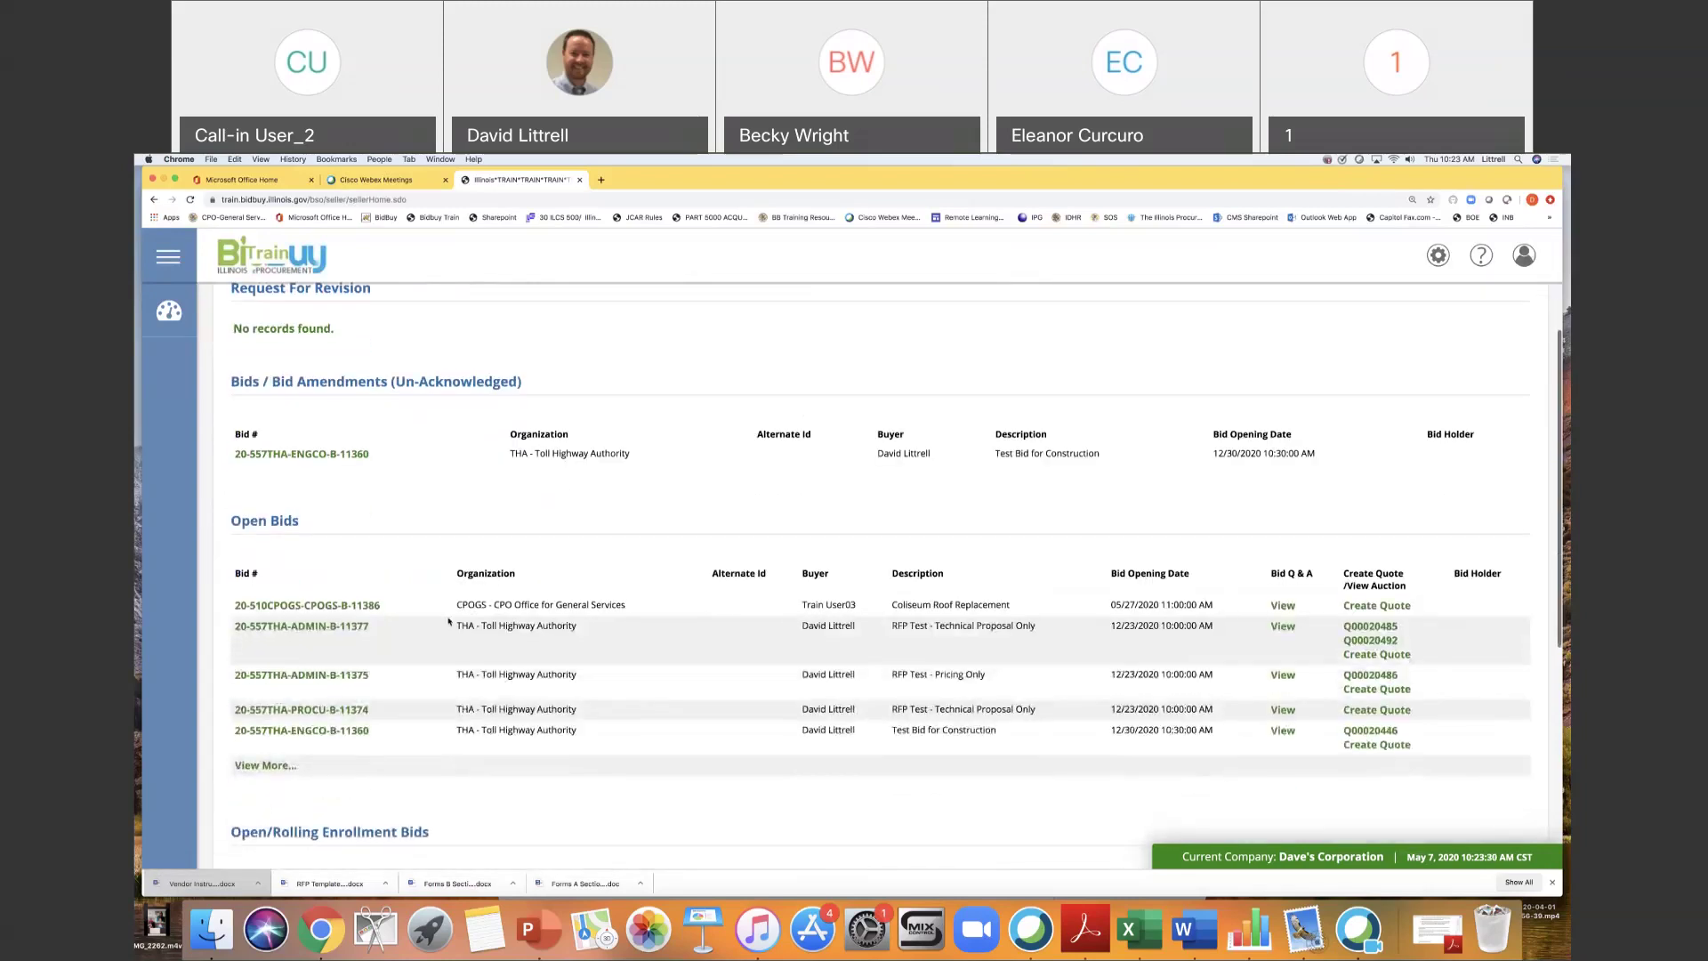
{"action": "scroll", "coordinate": [311, 798], "scroll_direction": "down", "scroll_amount": 1}
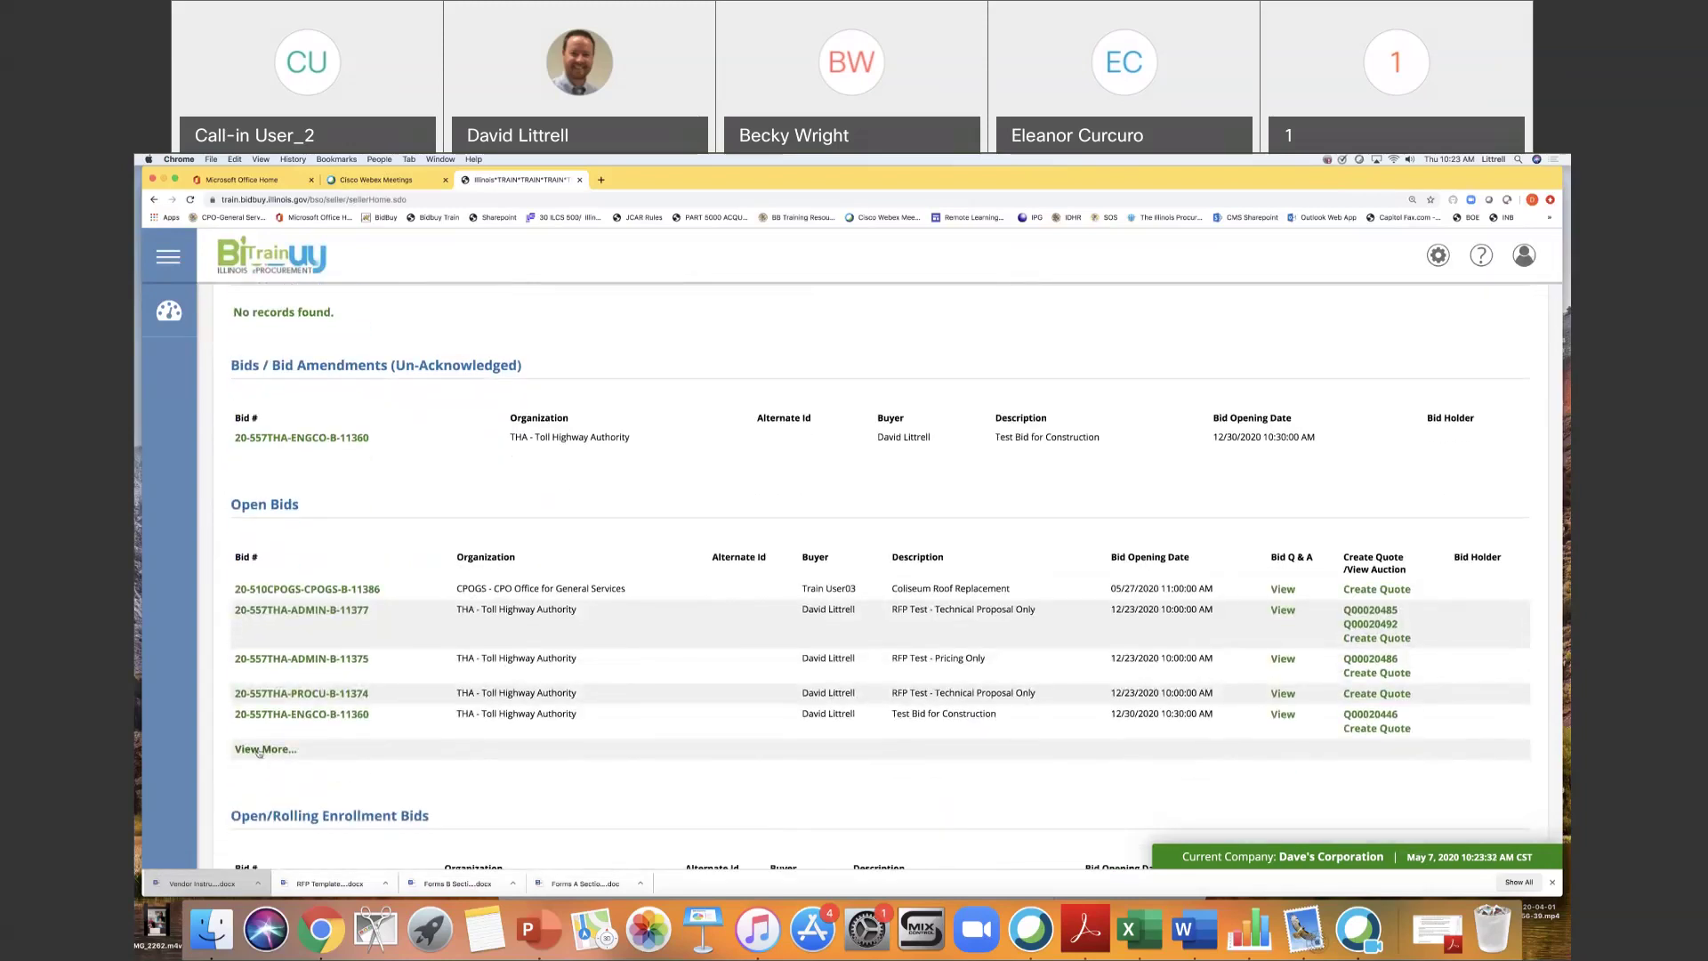
{"action": "left_click", "coordinate": [259, 750]}
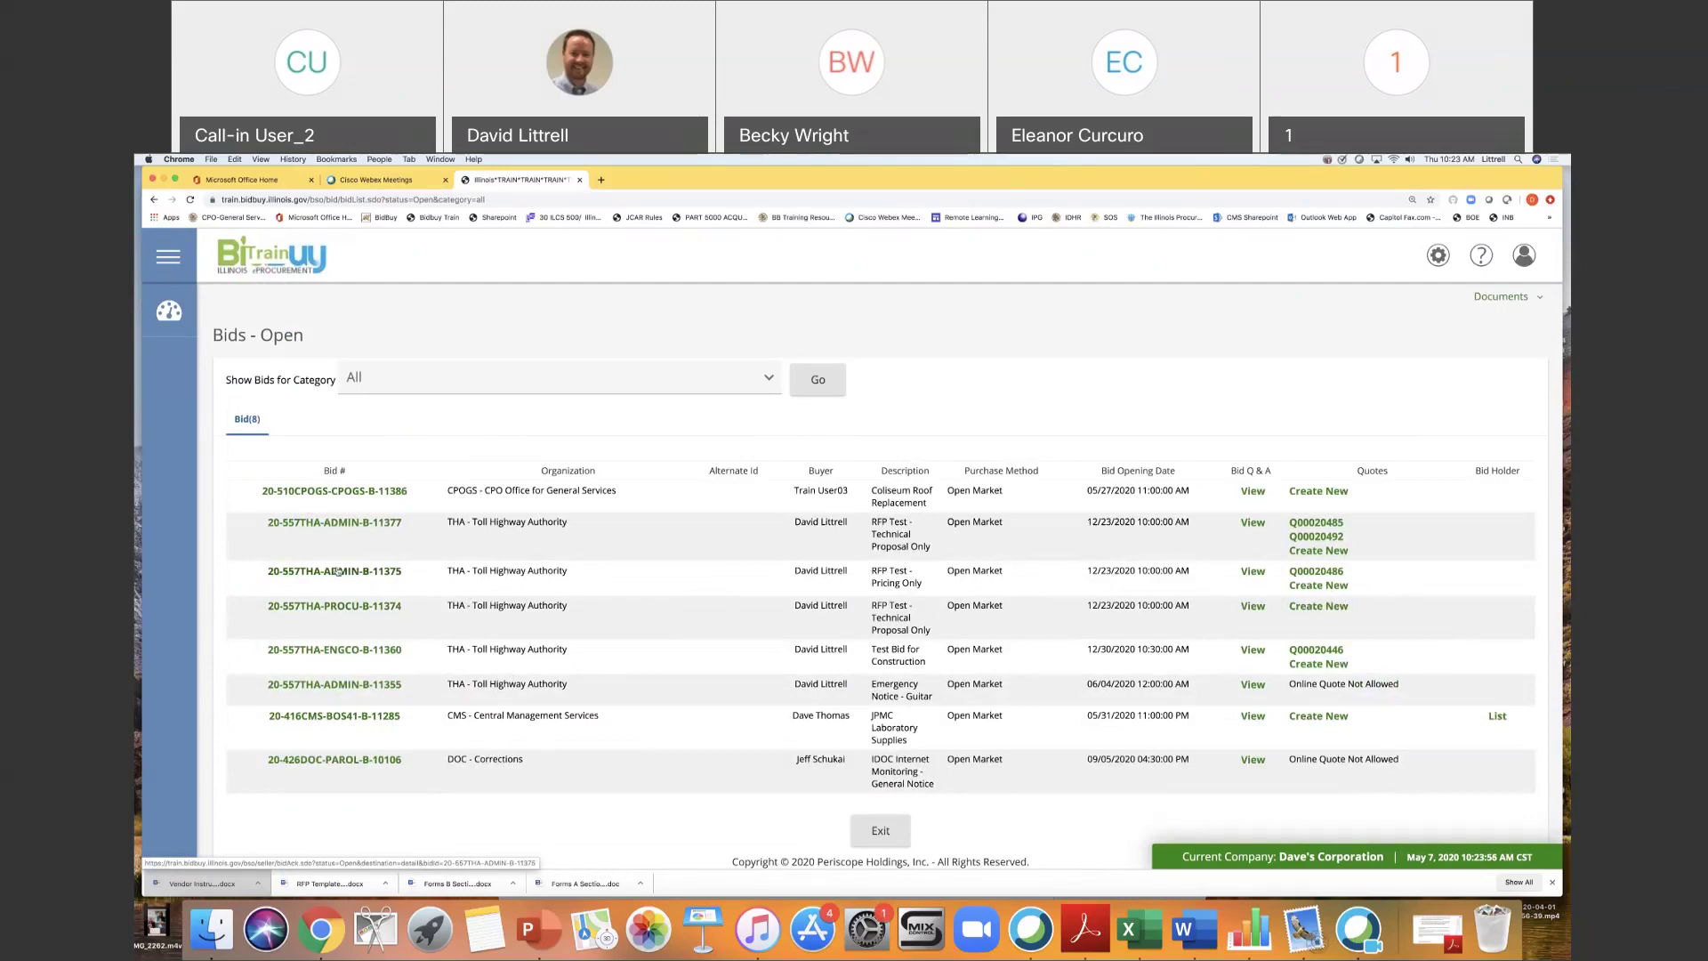
Create a new quote for the RFP Test - Pricing Only bid B-11375 and save its general information with the default values.
{"action": "left_click", "coordinate": [1315, 586]}
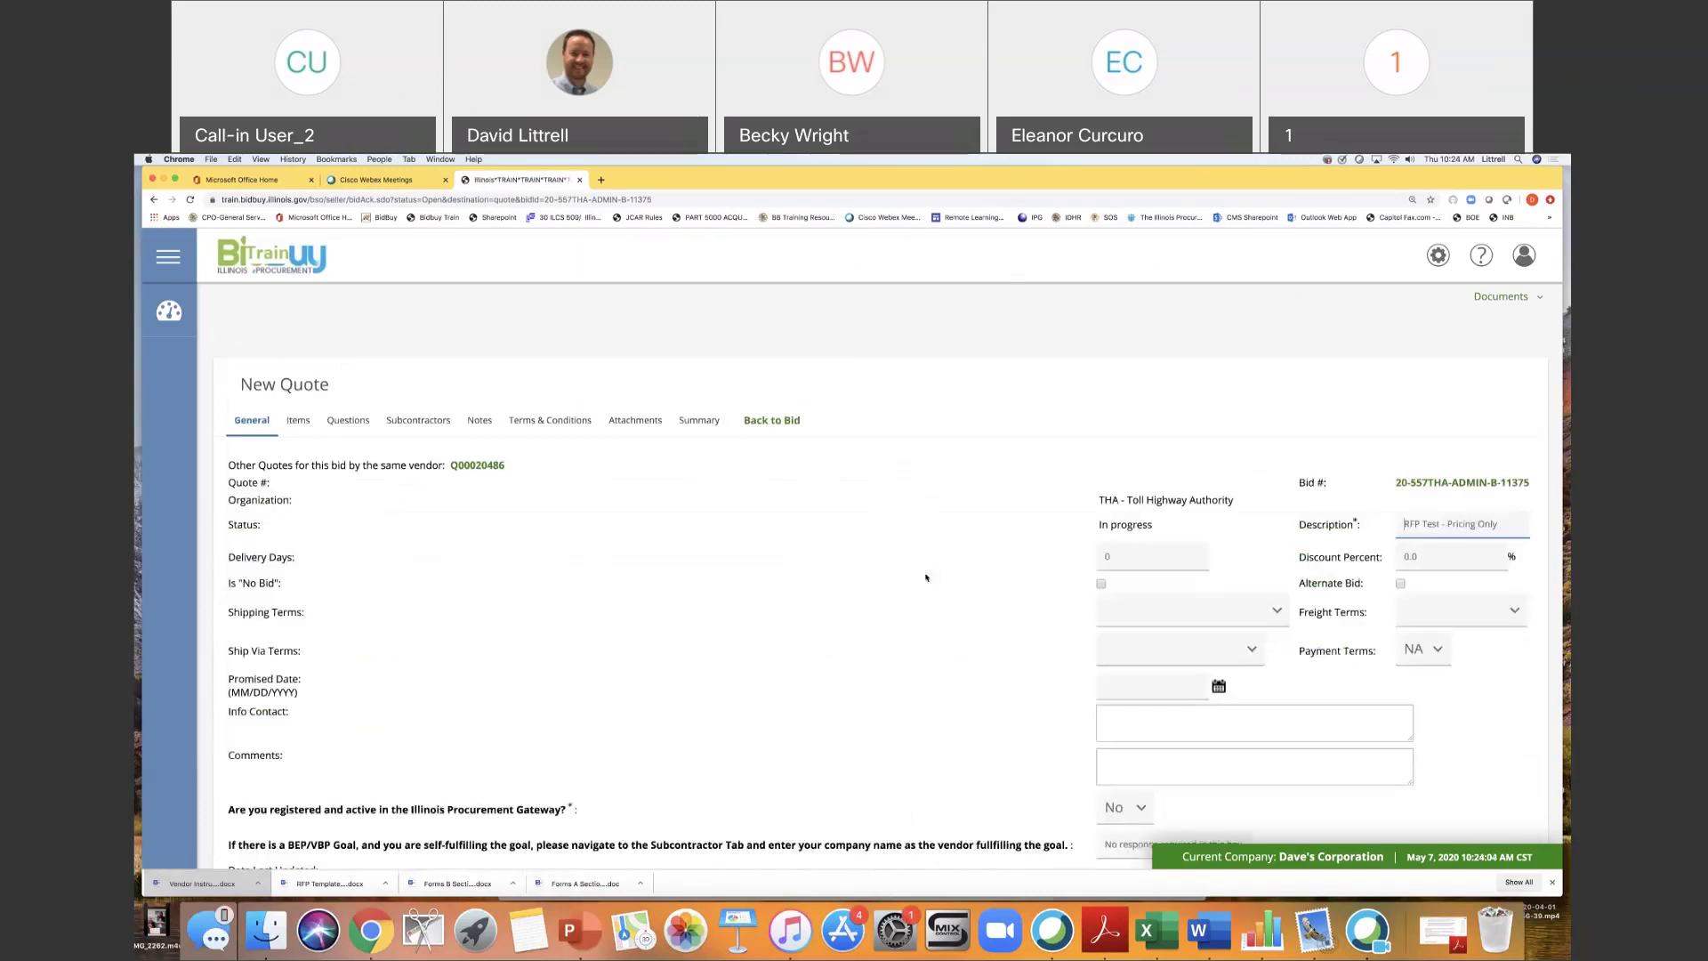
{"action": "scroll", "coordinate": [925, 577], "scroll_direction": "down", "scroll_amount": 1}
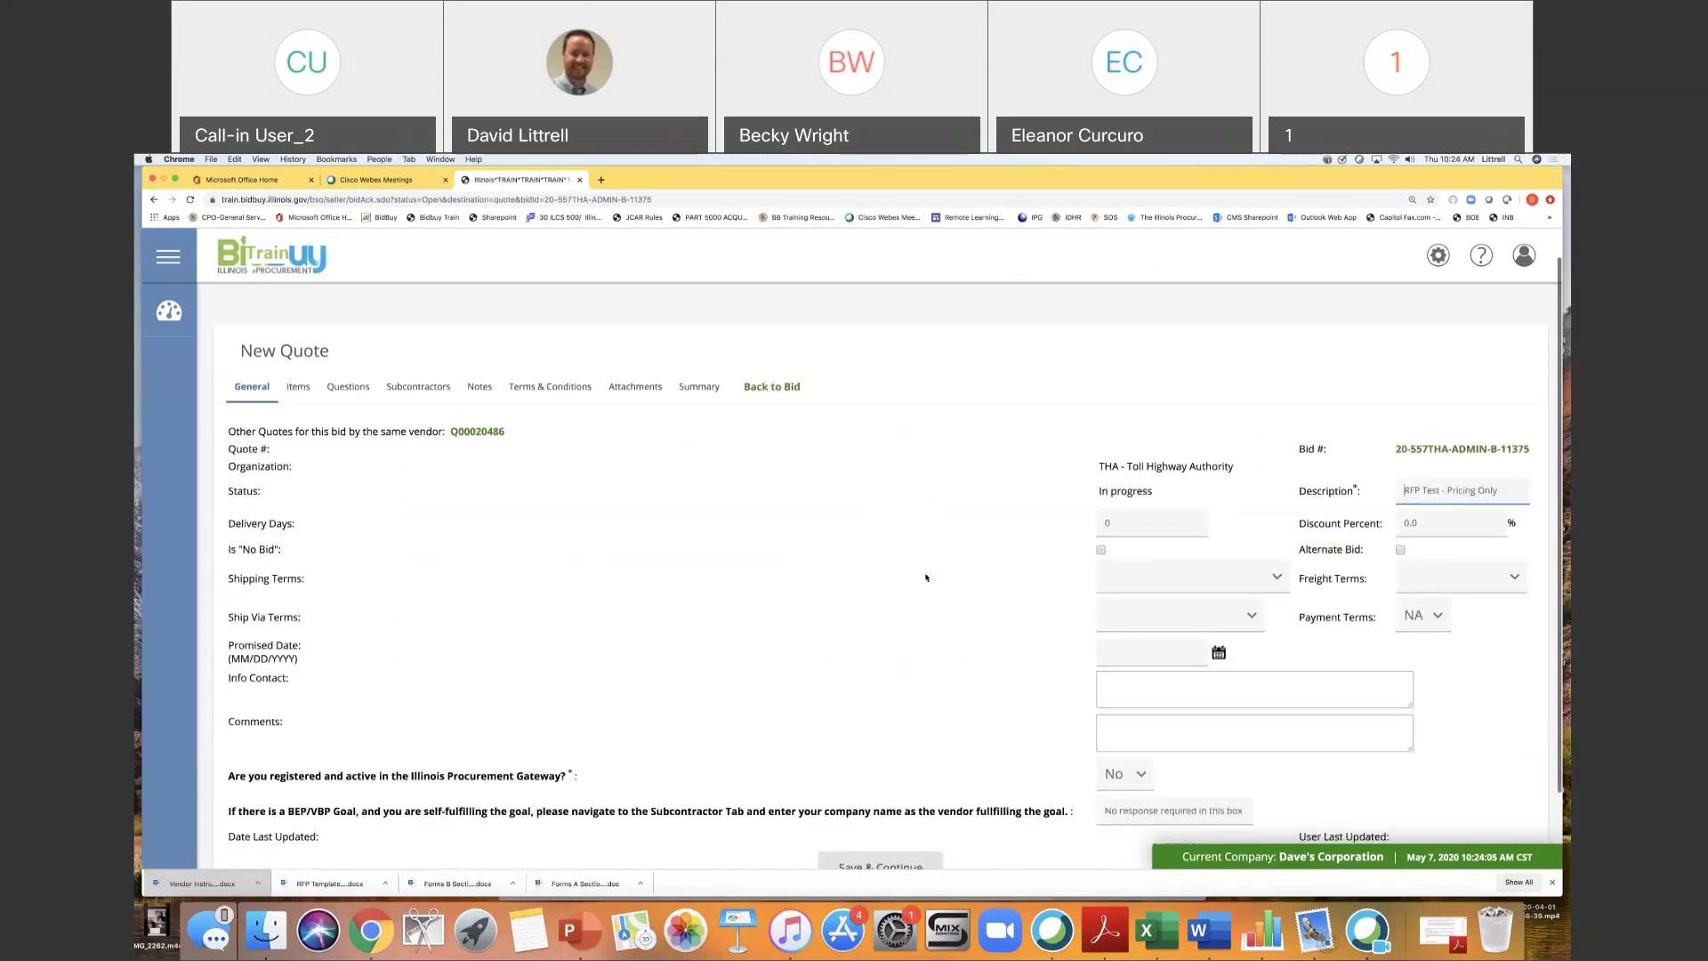
{"action": "scroll", "coordinate": [925, 578], "scroll_direction": "down", "scroll_amount": 1}
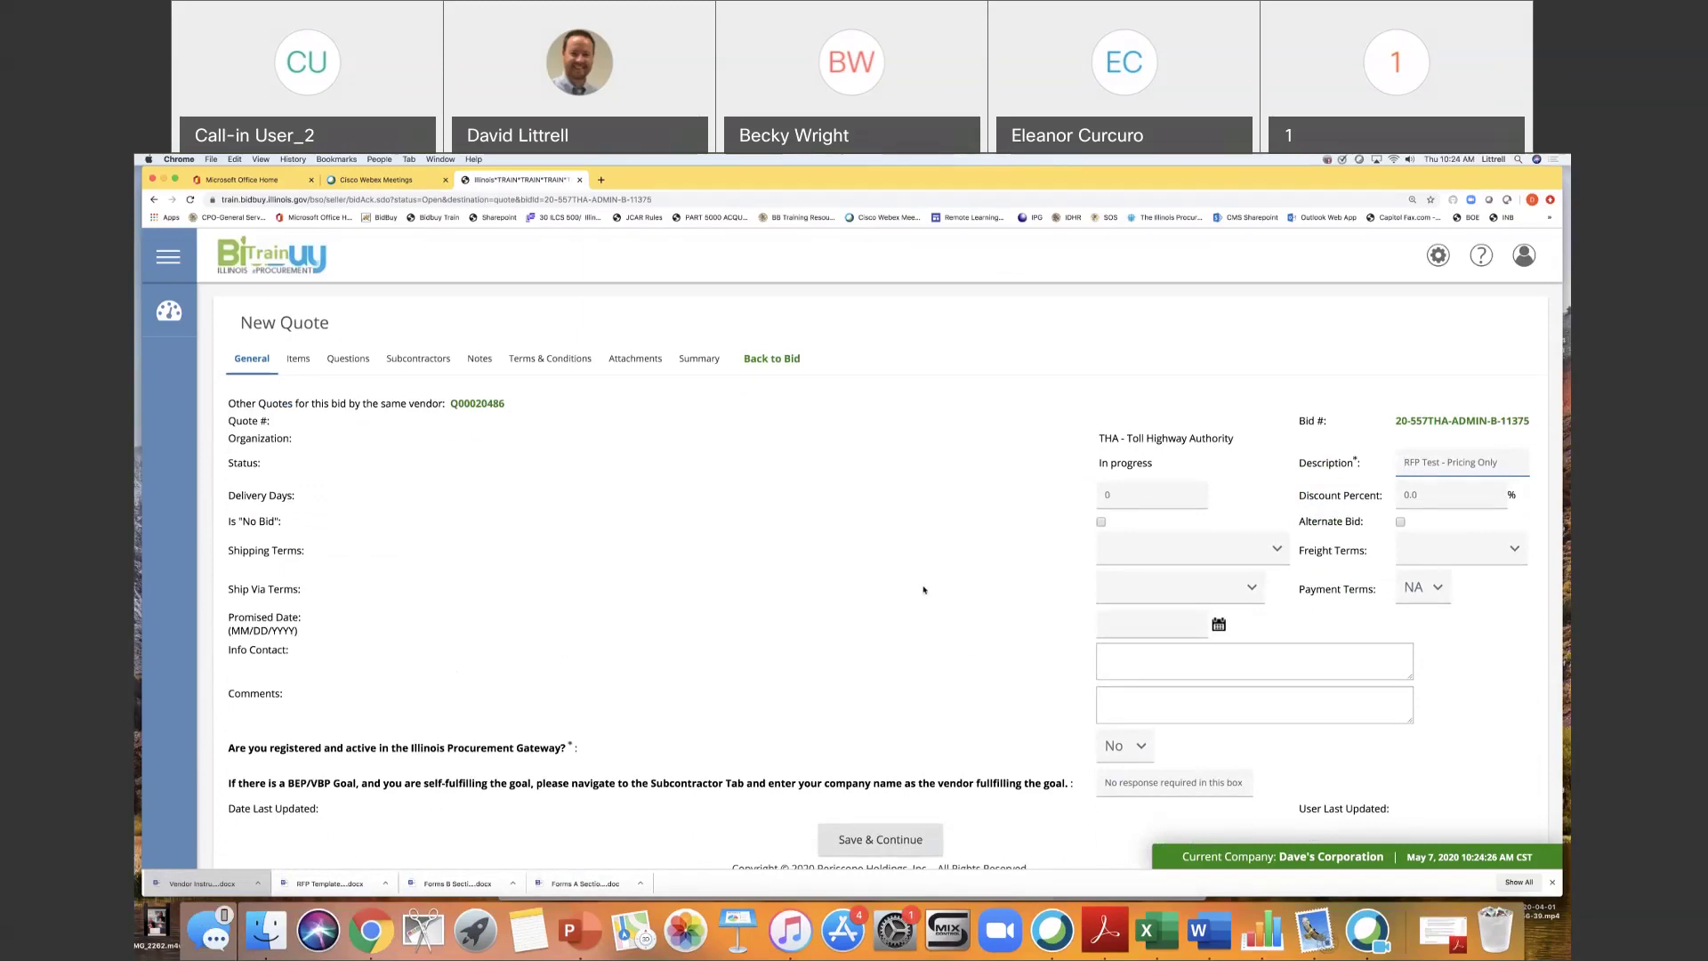
{"action": "scroll", "coordinate": [942, 591], "scroll_direction": "down", "scroll_amount": 1}
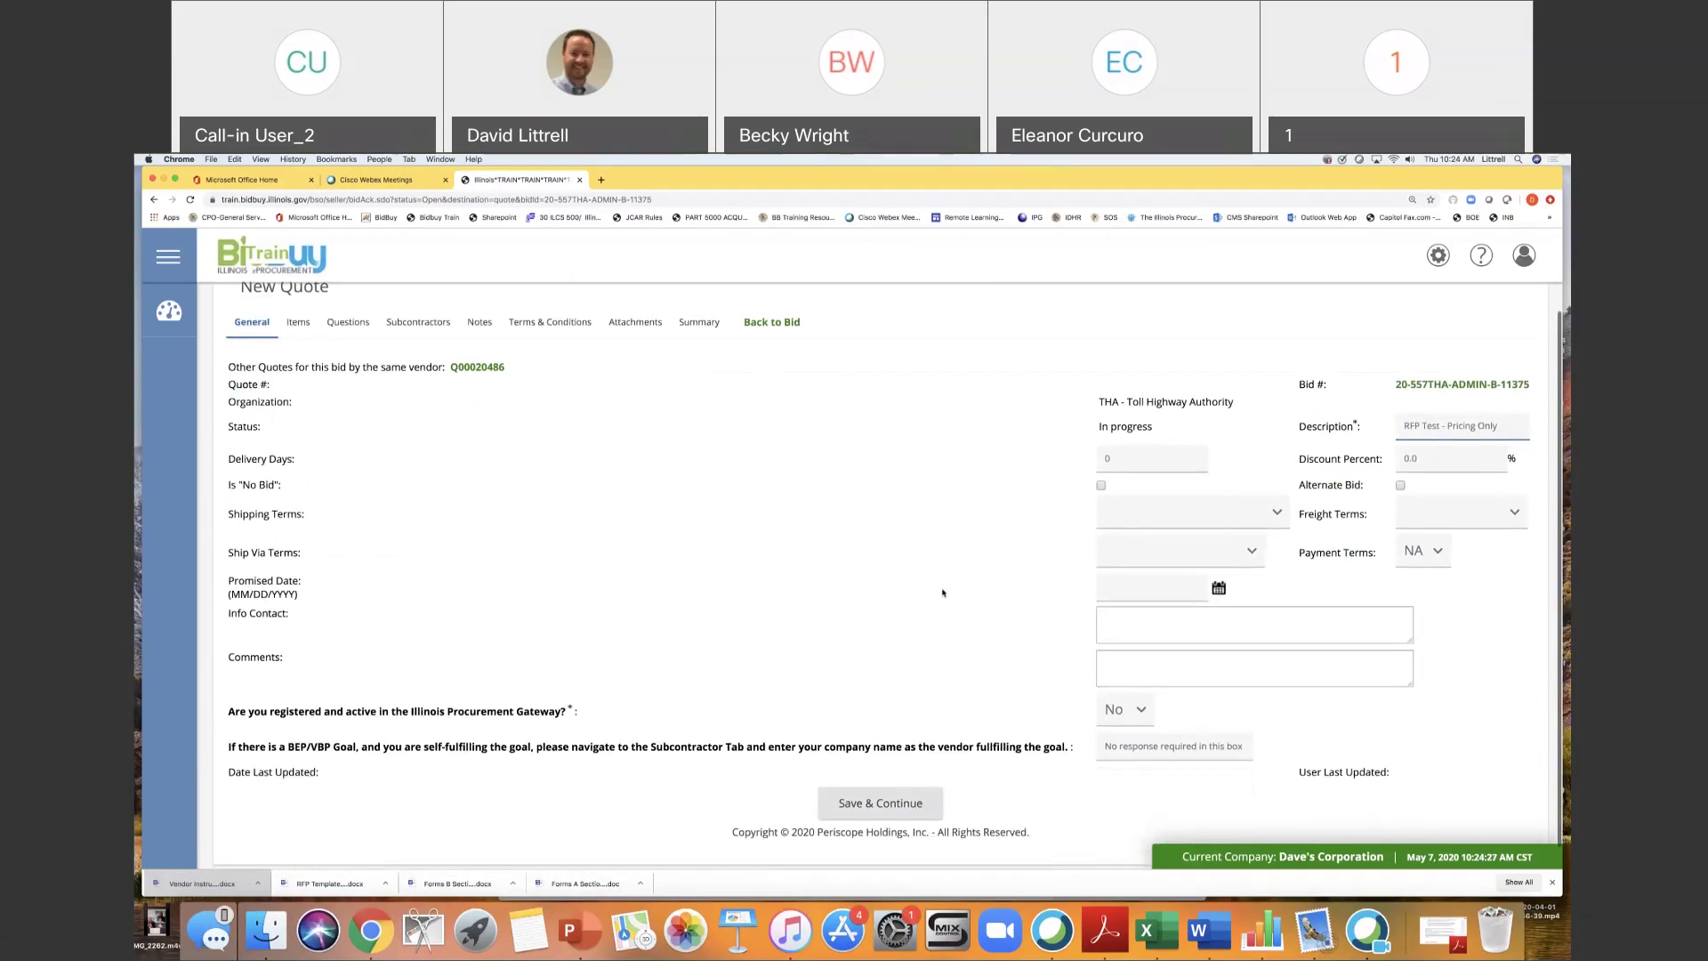
{"action": "left_click", "coordinate": [873, 804]}
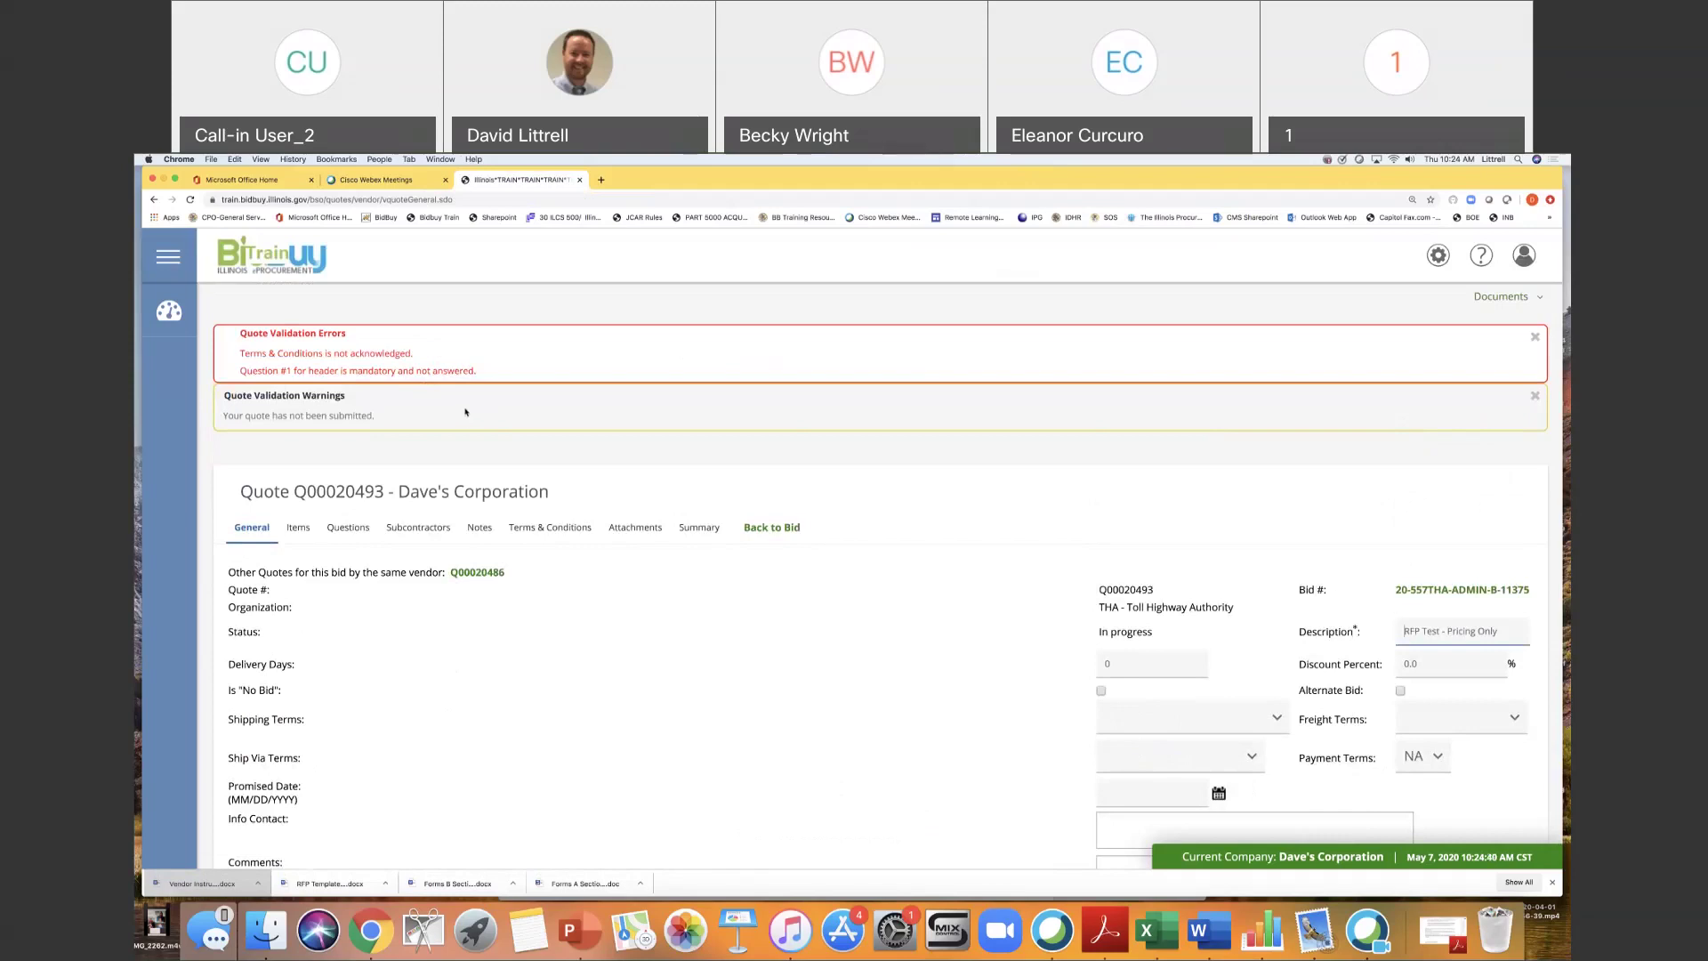
Check the quote's items, then answer Yes to the pricing-only acknowledgement question and save the response.
{"action": "left_click", "coordinate": [300, 528]}
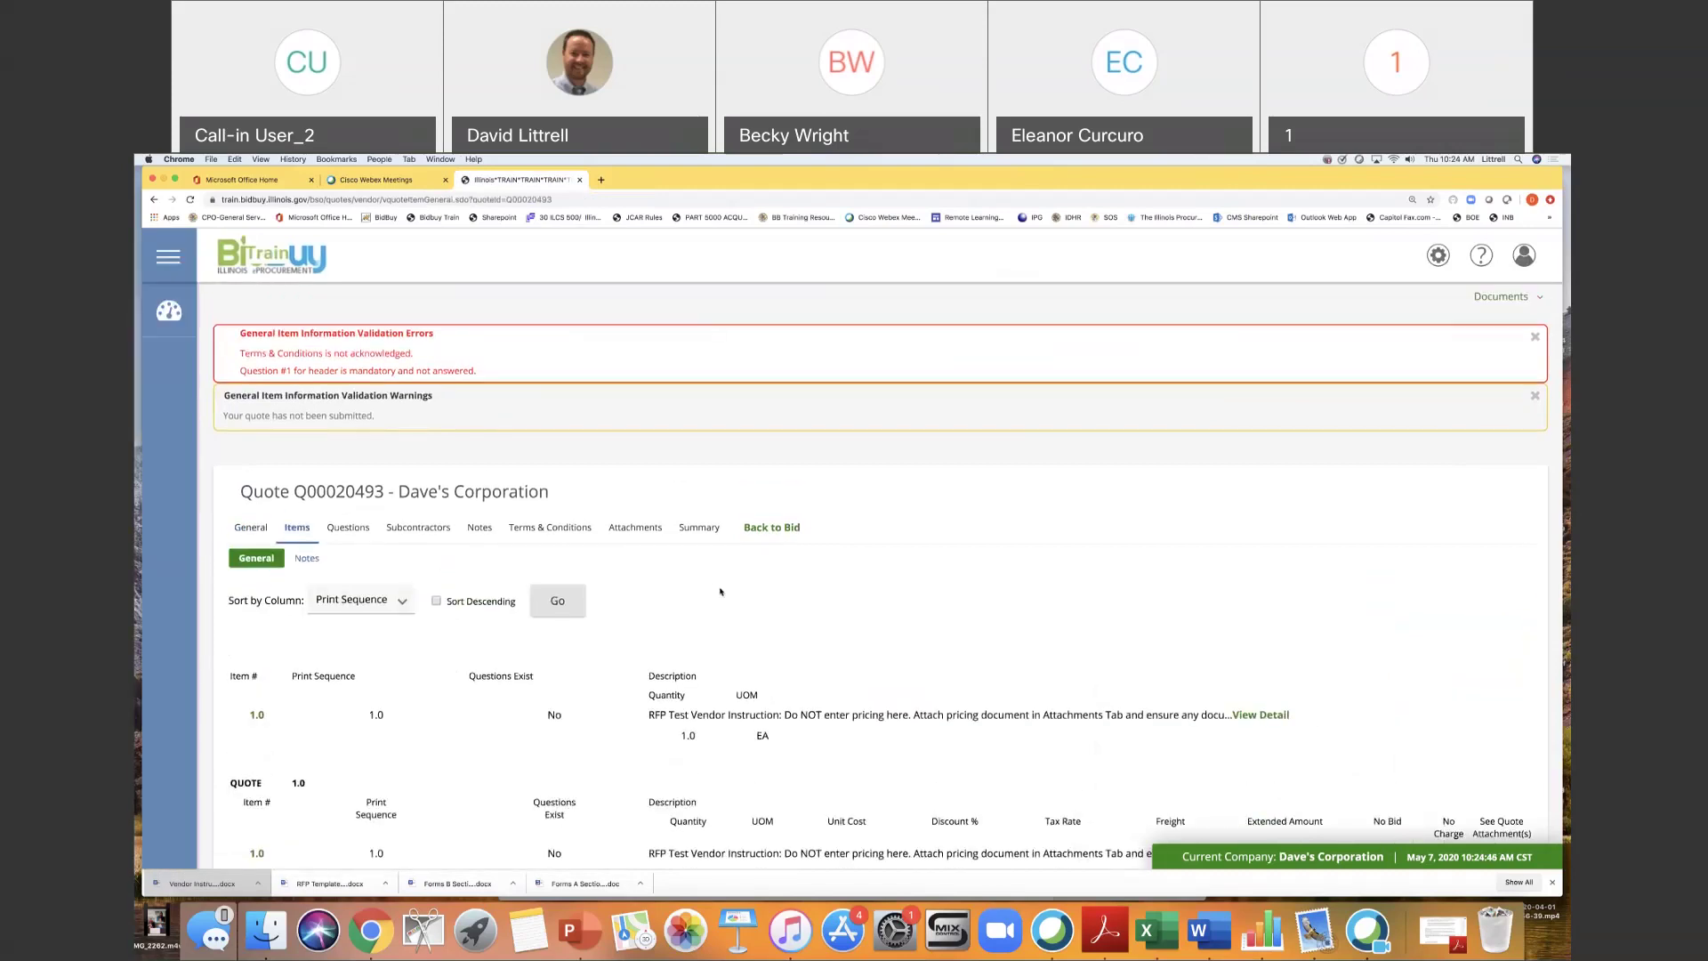
{"action": "scroll", "coordinate": [721, 591], "scroll_direction": "down", "scroll_amount": 1}
{"action": "scroll", "coordinate": [720, 592], "scroll_direction": "down", "scroll_amount": 3}
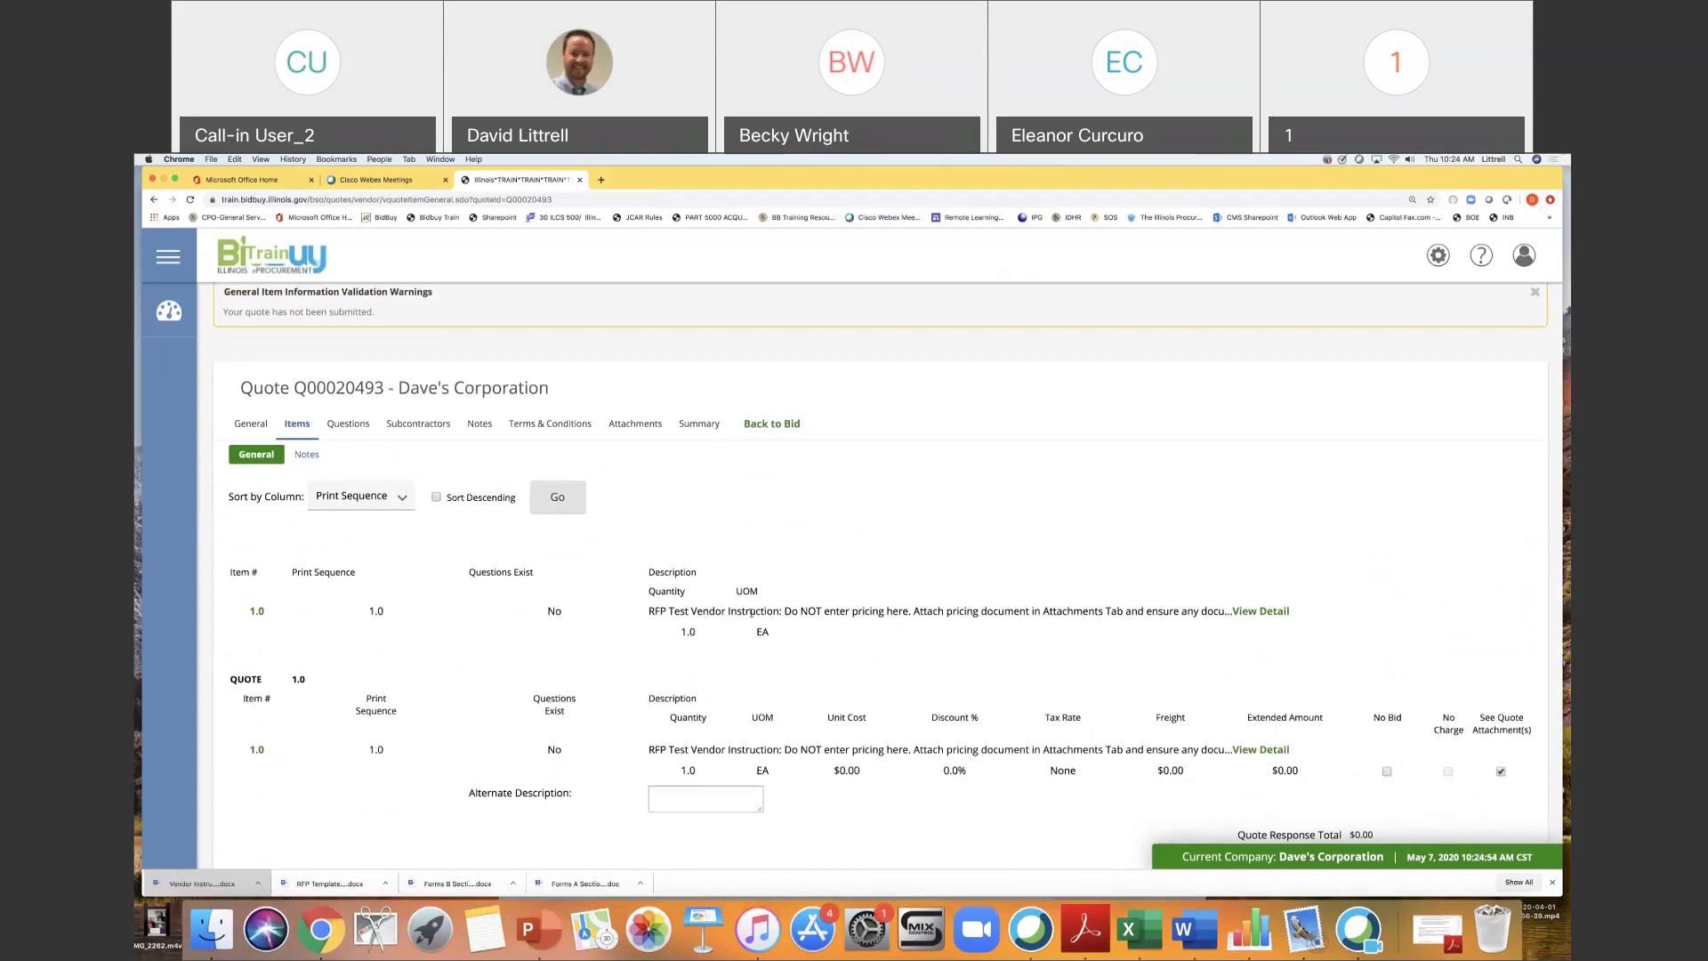
{"action": "left_click", "coordinate": [347, 427]}
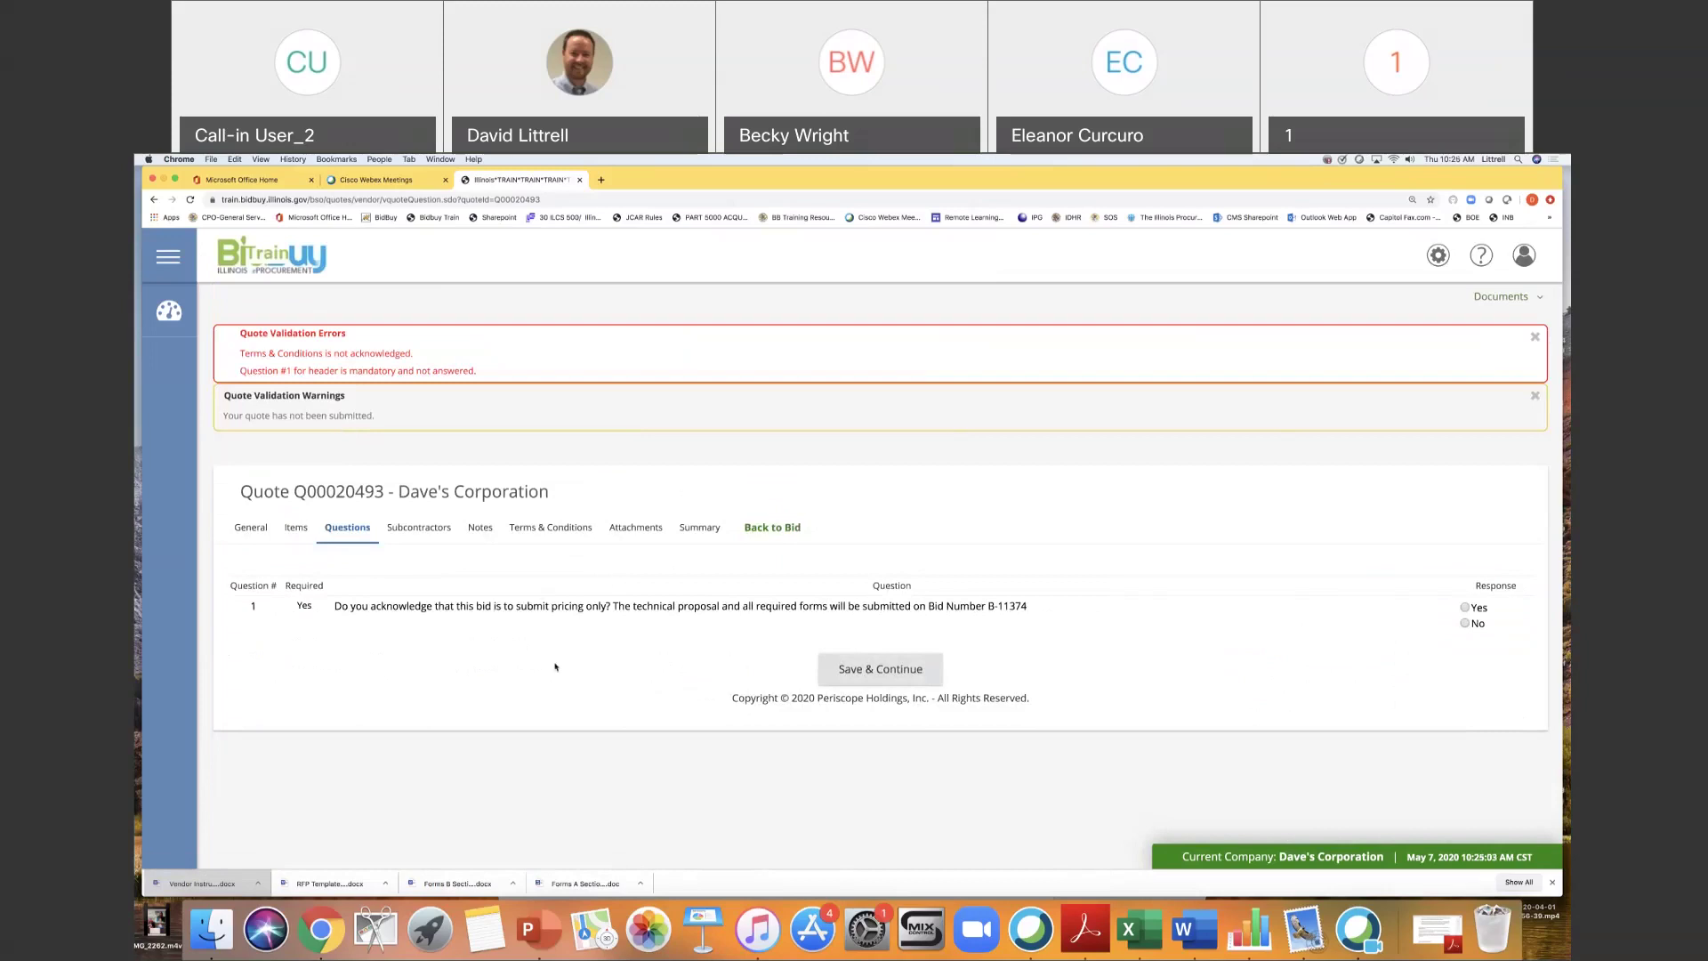
{"action": "left_click", "coordinate": [1466, 609]}
{"action": "left_click", "coordinate": [890, 674]}
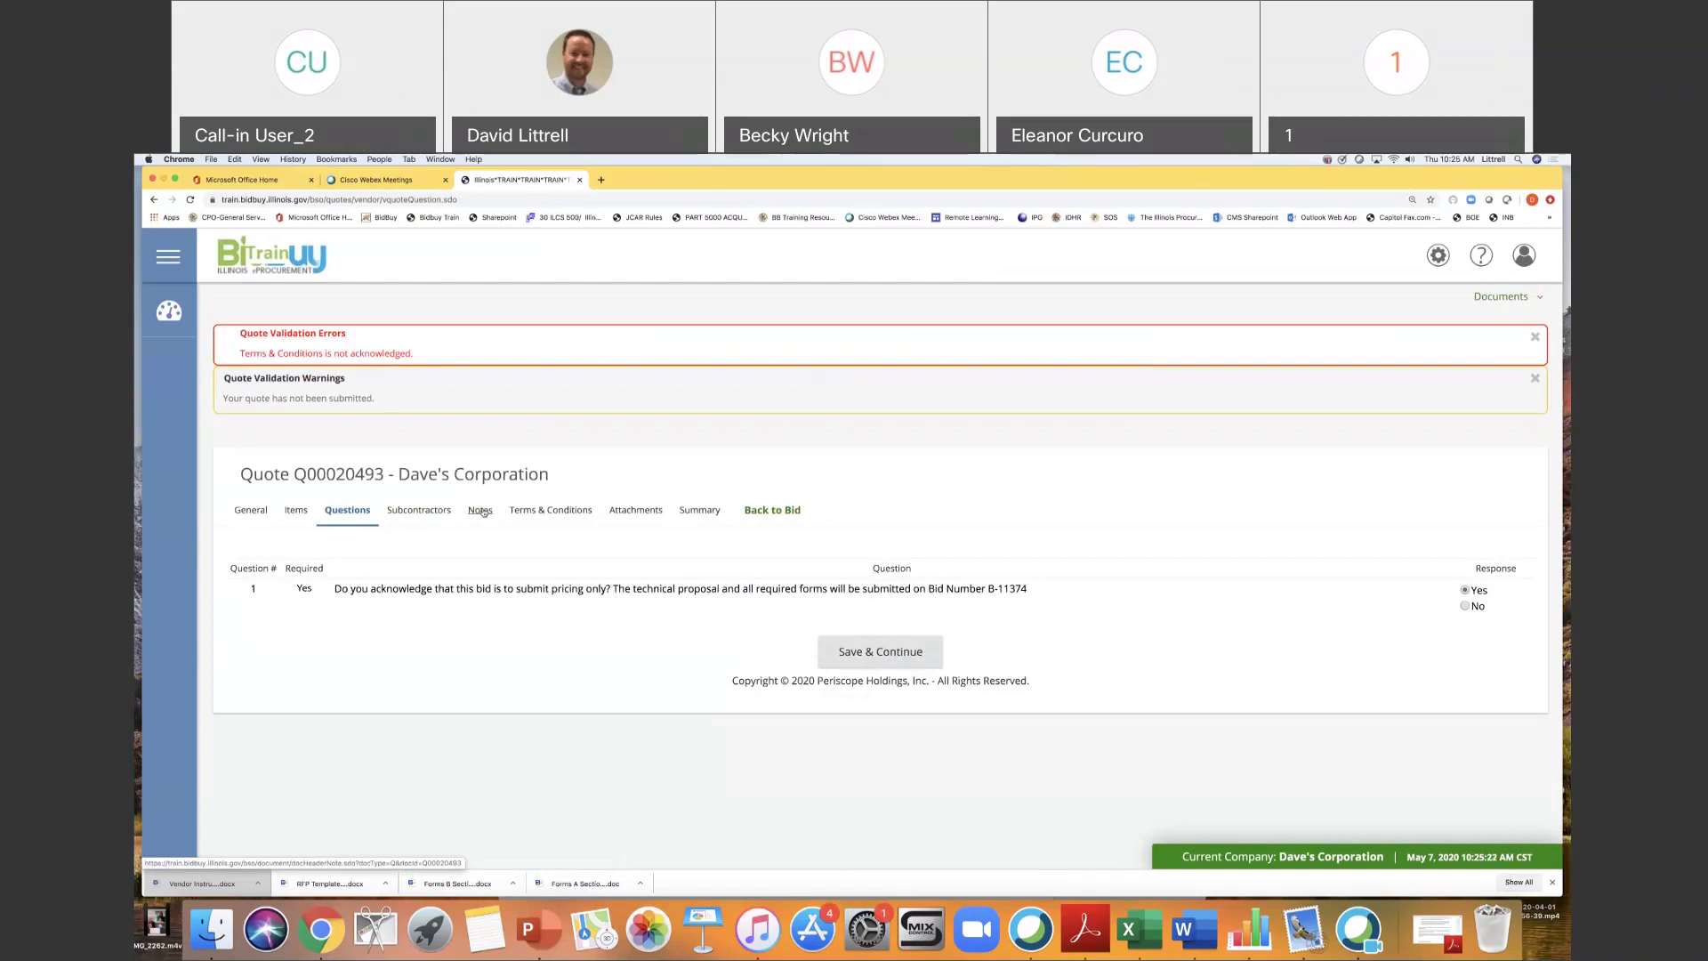
Accept the bid's terms and conditions without exceptions and save the acknowledgement.
{"action": "left_click", "coordinate": [552, 512]}
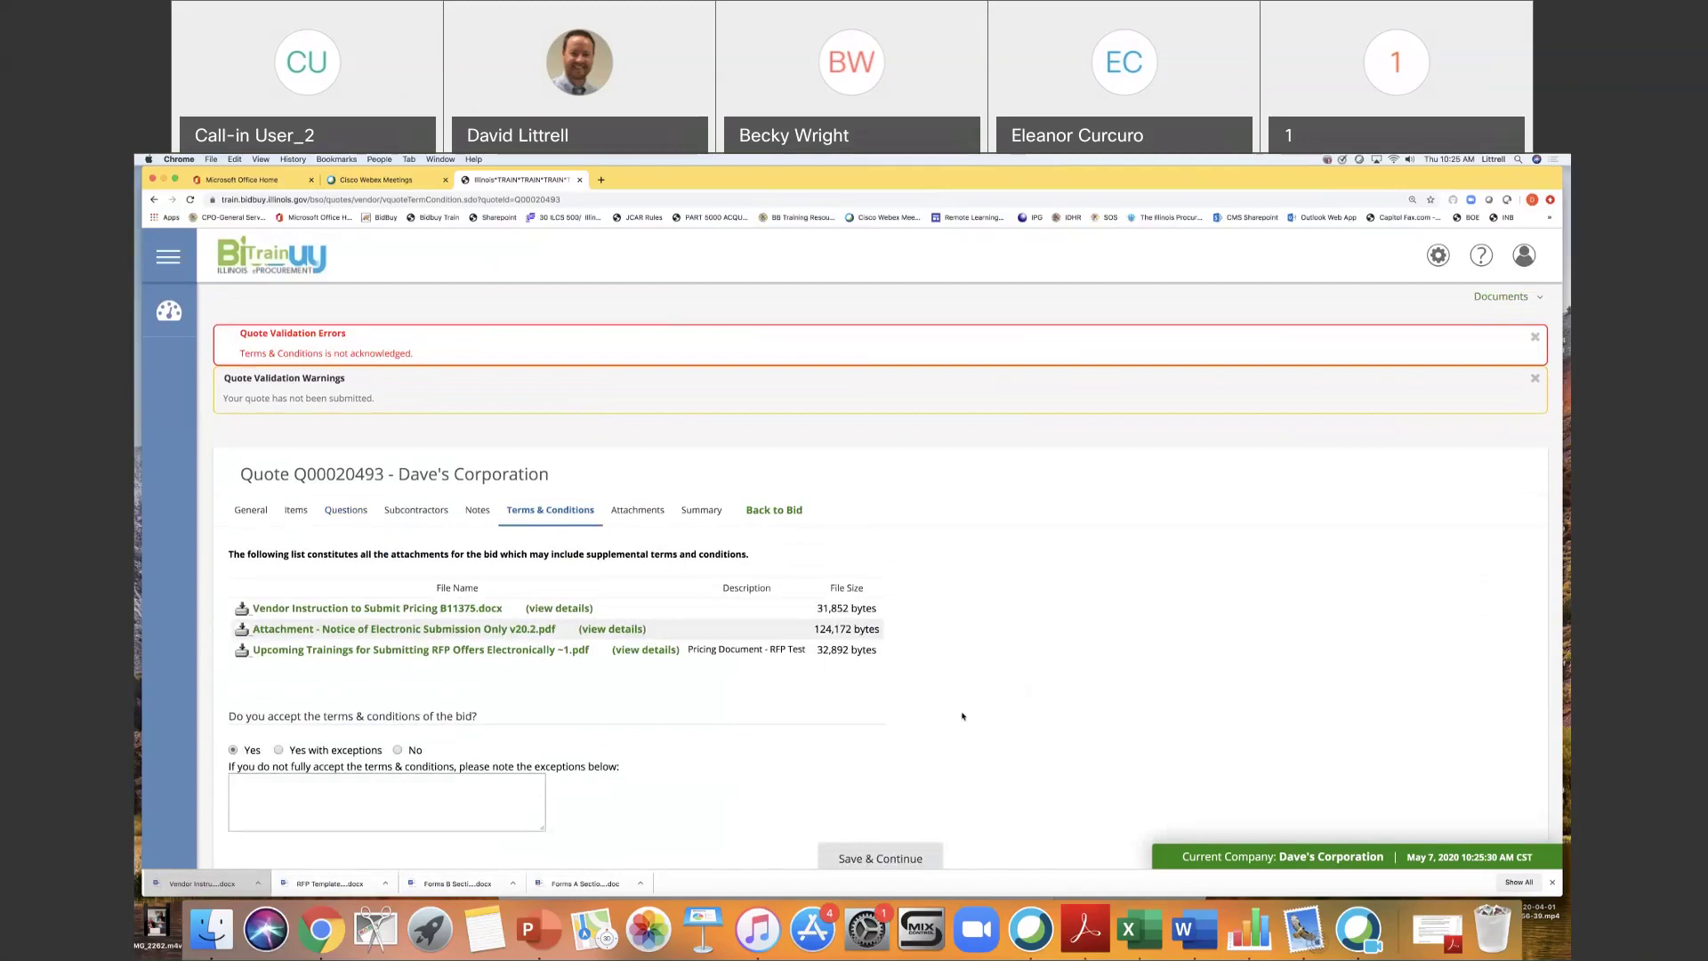
{"action": "scroll", "coordinate": [956, 716], "scroll_direction": "down", "scroll_amount": 1}
{"action": "scroll", "coordinate": [962, 716], "scroll_direction": "down", "scroll_amount": 1}
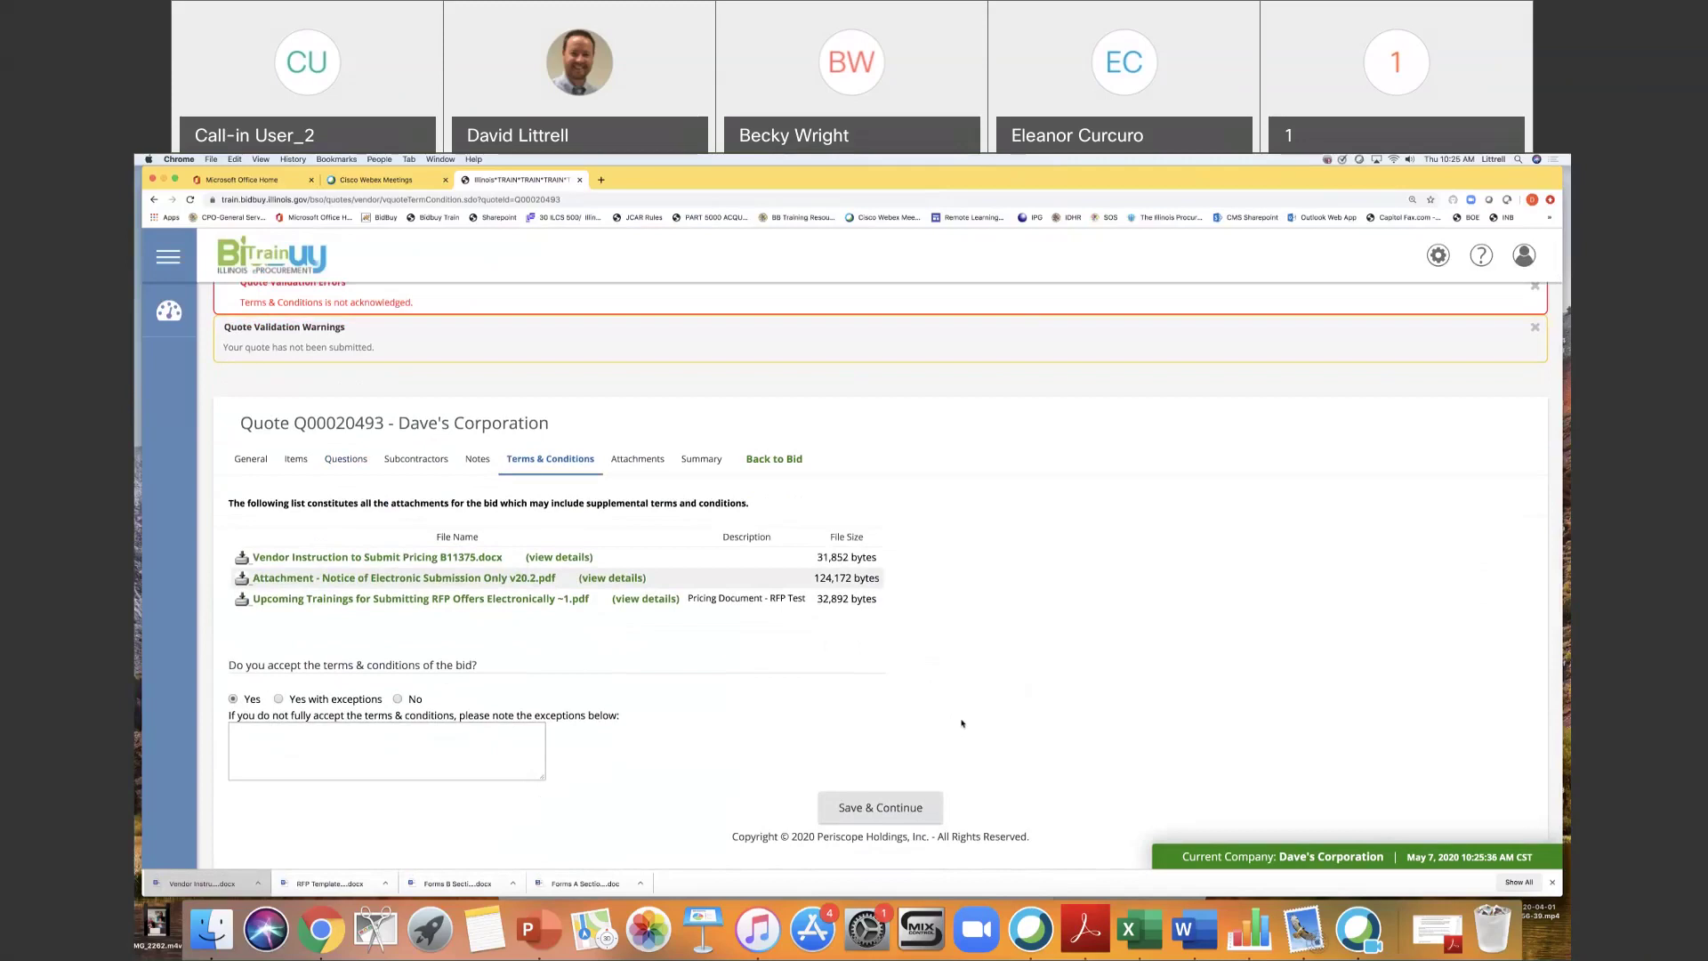
{"action": "left_click", "coordinate": [887, 812]}
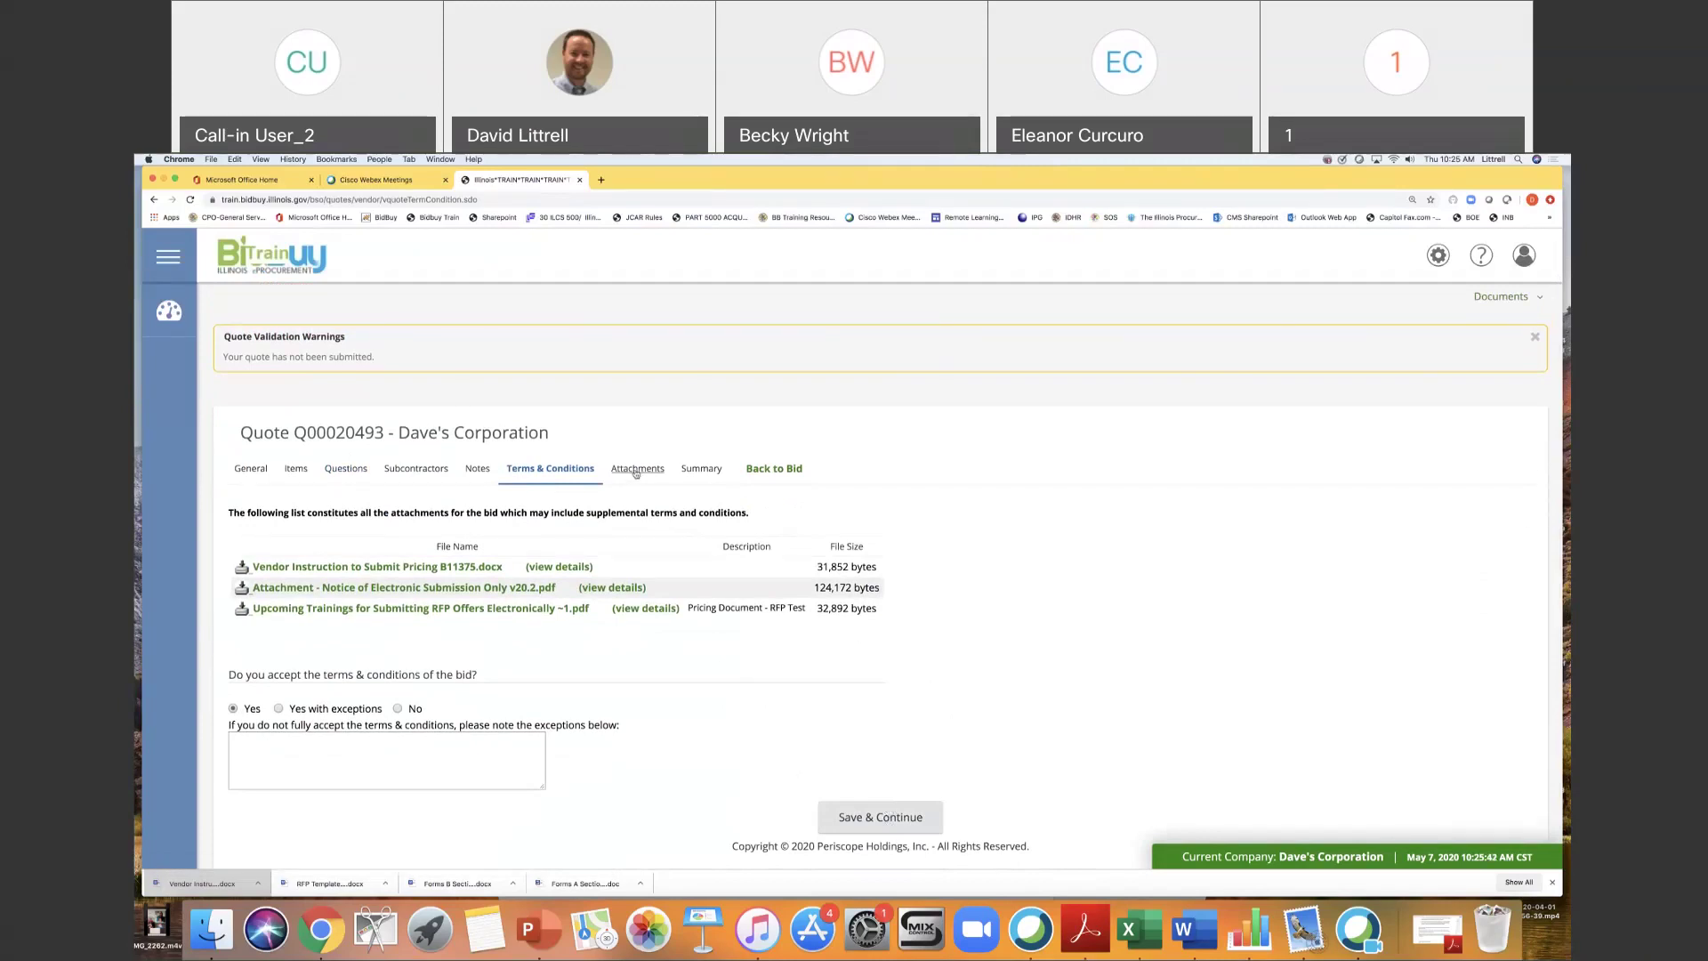
Attach the file Forms A Section V.18.1 .doc to the quote as confidential with the description Pricing, and save it.
{"action": "left_click", "coordinate": [636, 471]}
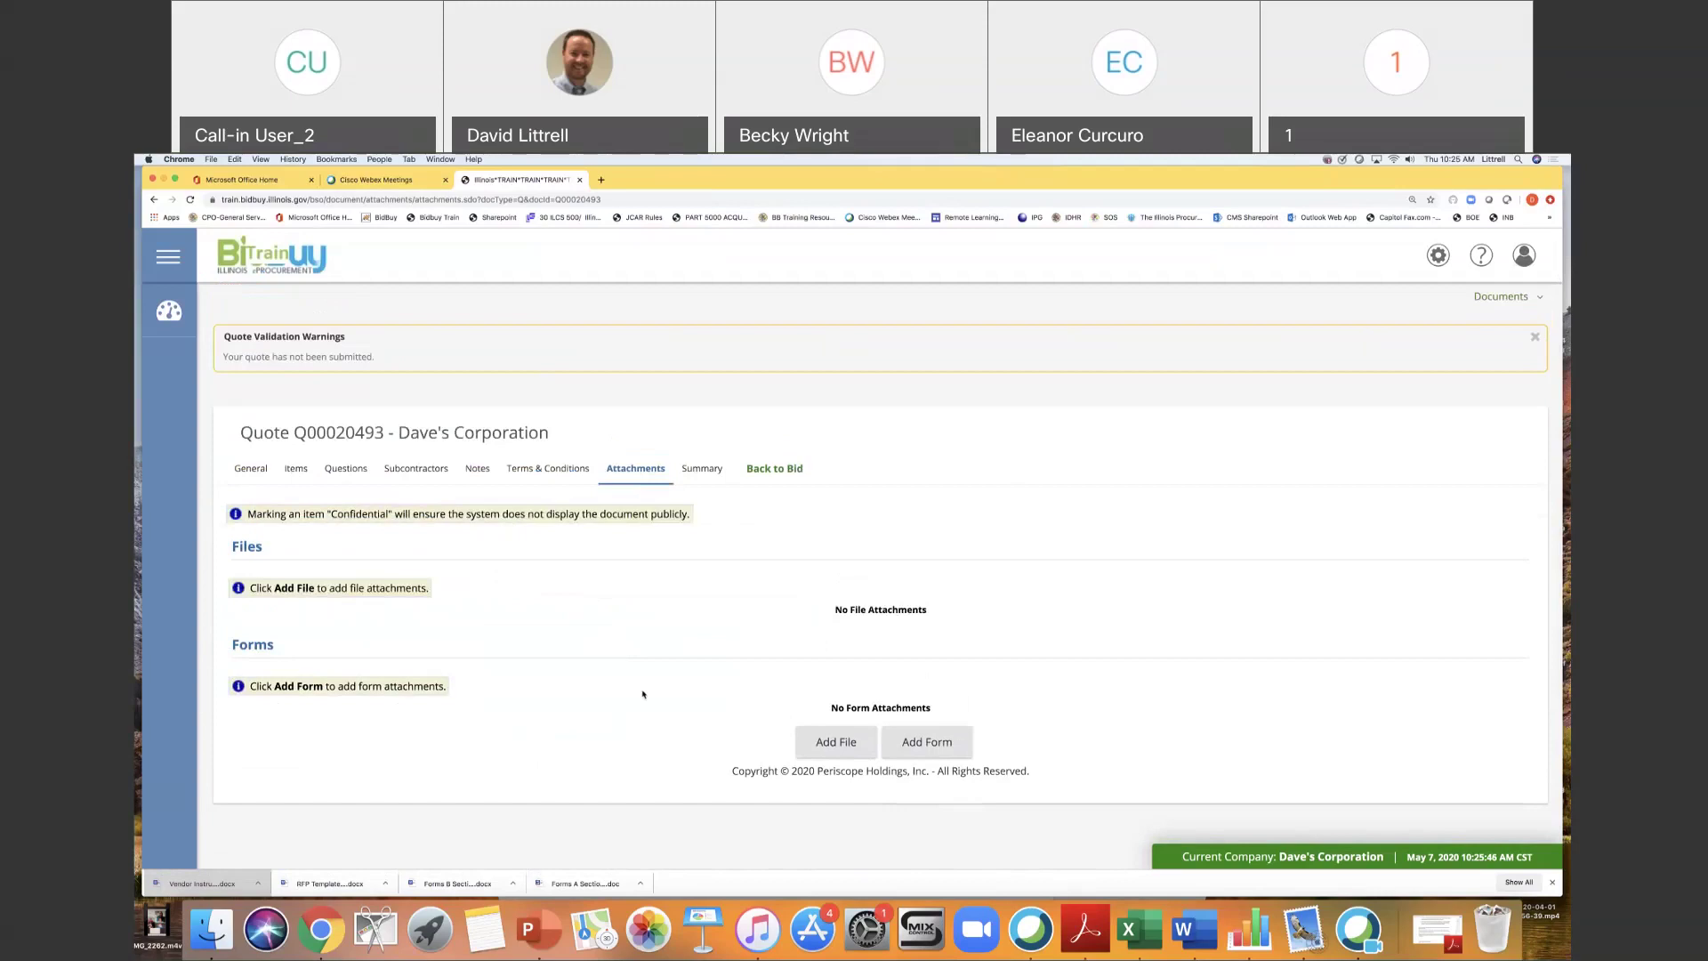
{"action": "left_click", "coordinate": [833, 747]}
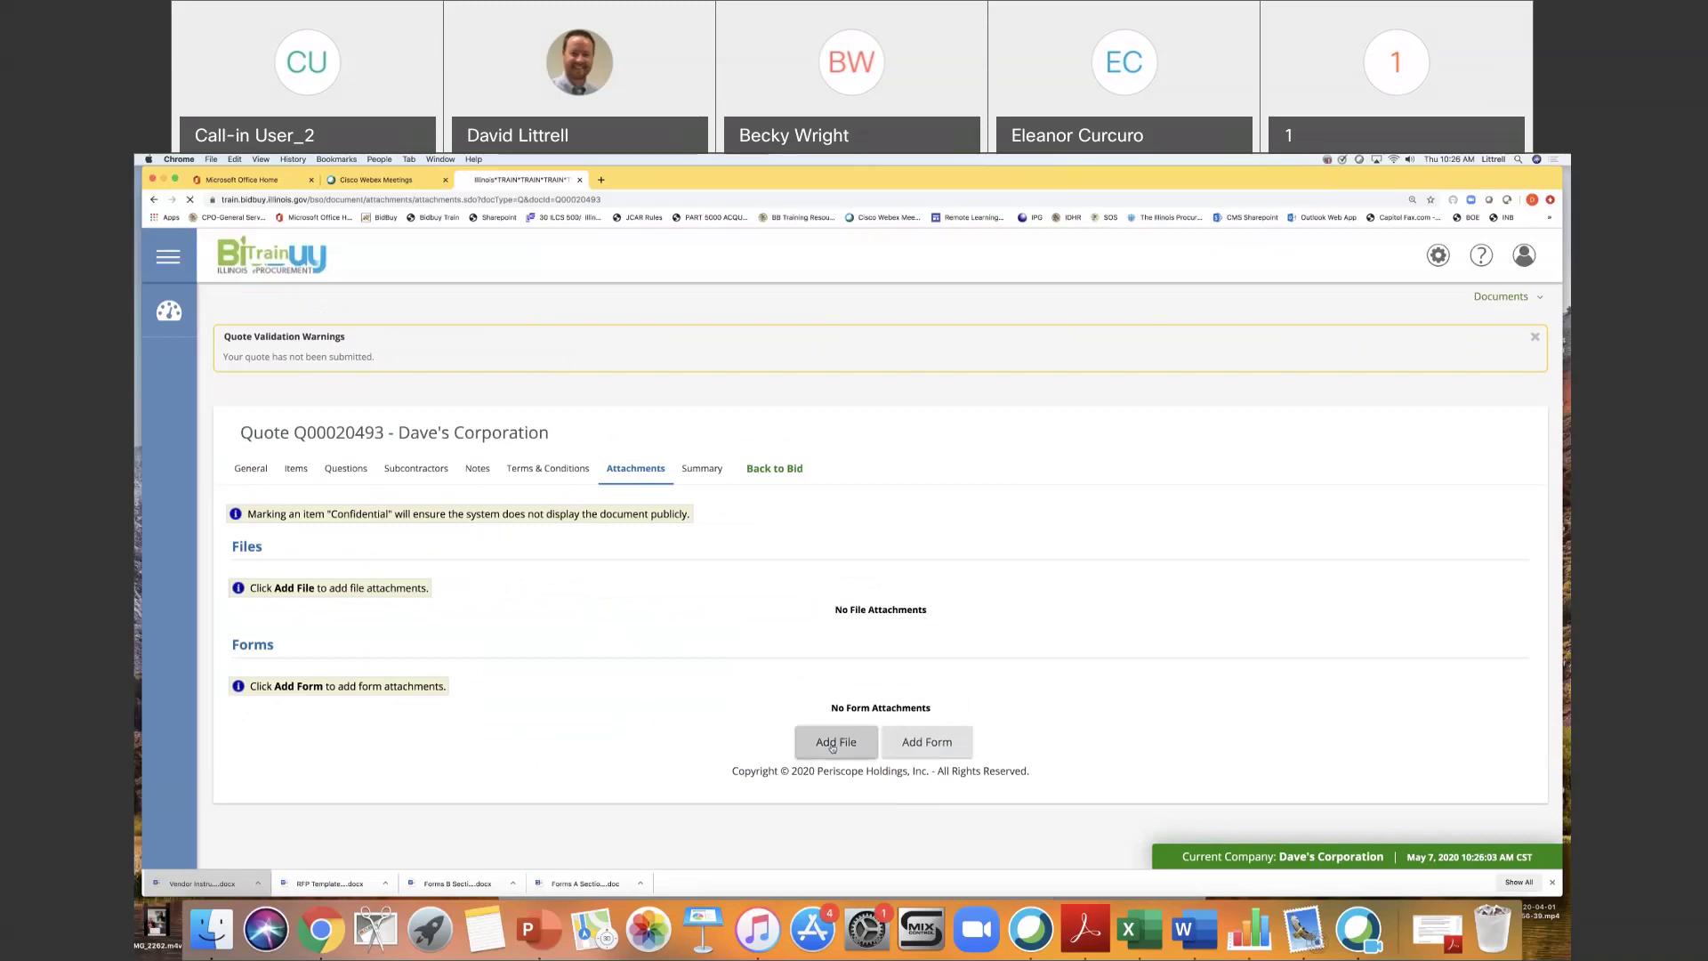
{"action": "left_click", "coordinate": [418, 494]}
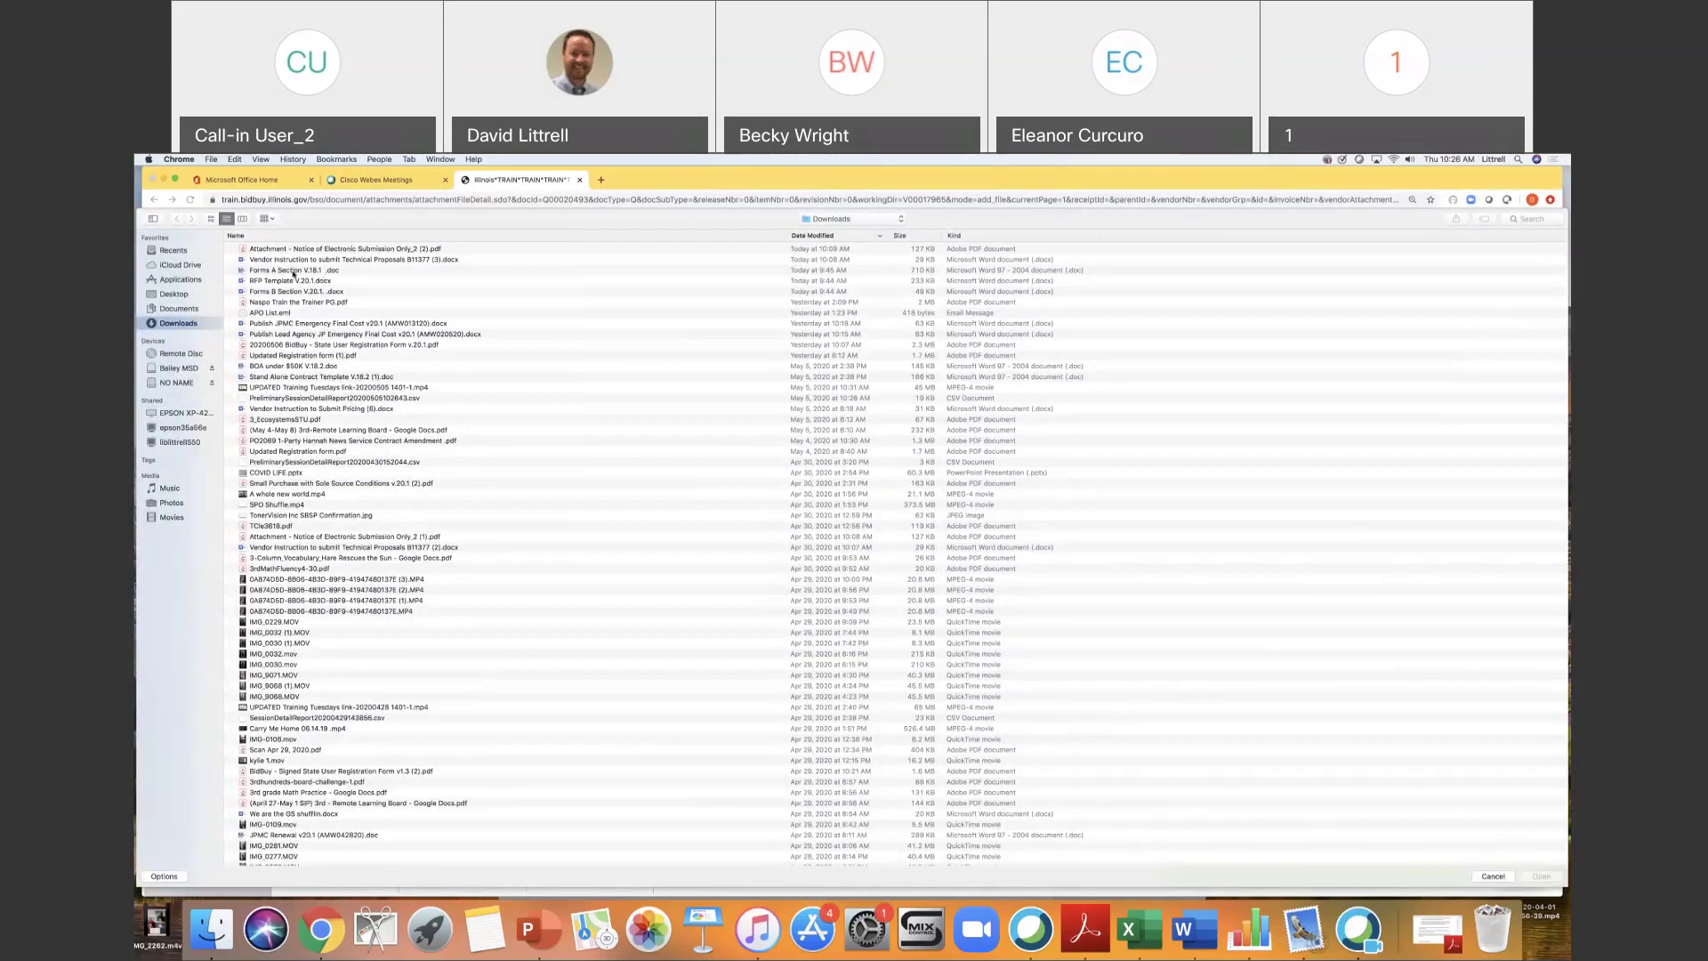
{"action": "double_click", "coordinate": [294, 270]}
{"action": "left_click", "coordinate": [422, 465]}
{"action": "type", "text": "Pr"}
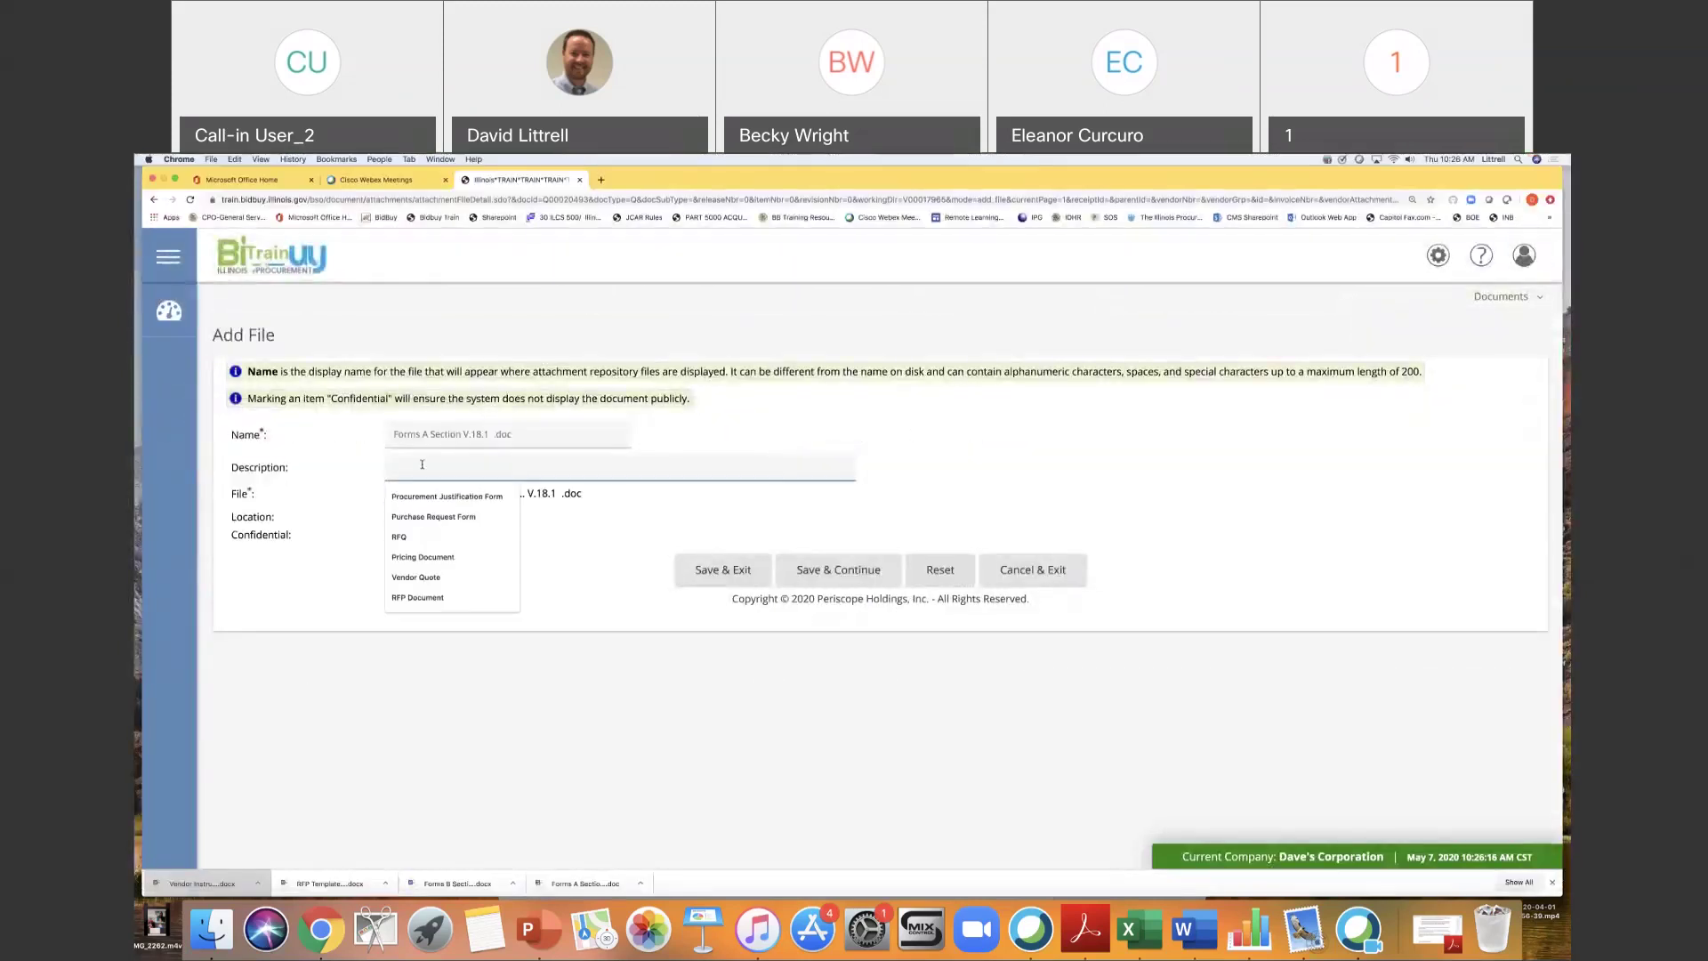
{"action": "type", "text": "icing"}
{"action": "left_click", "coordinate": [476, 584]}
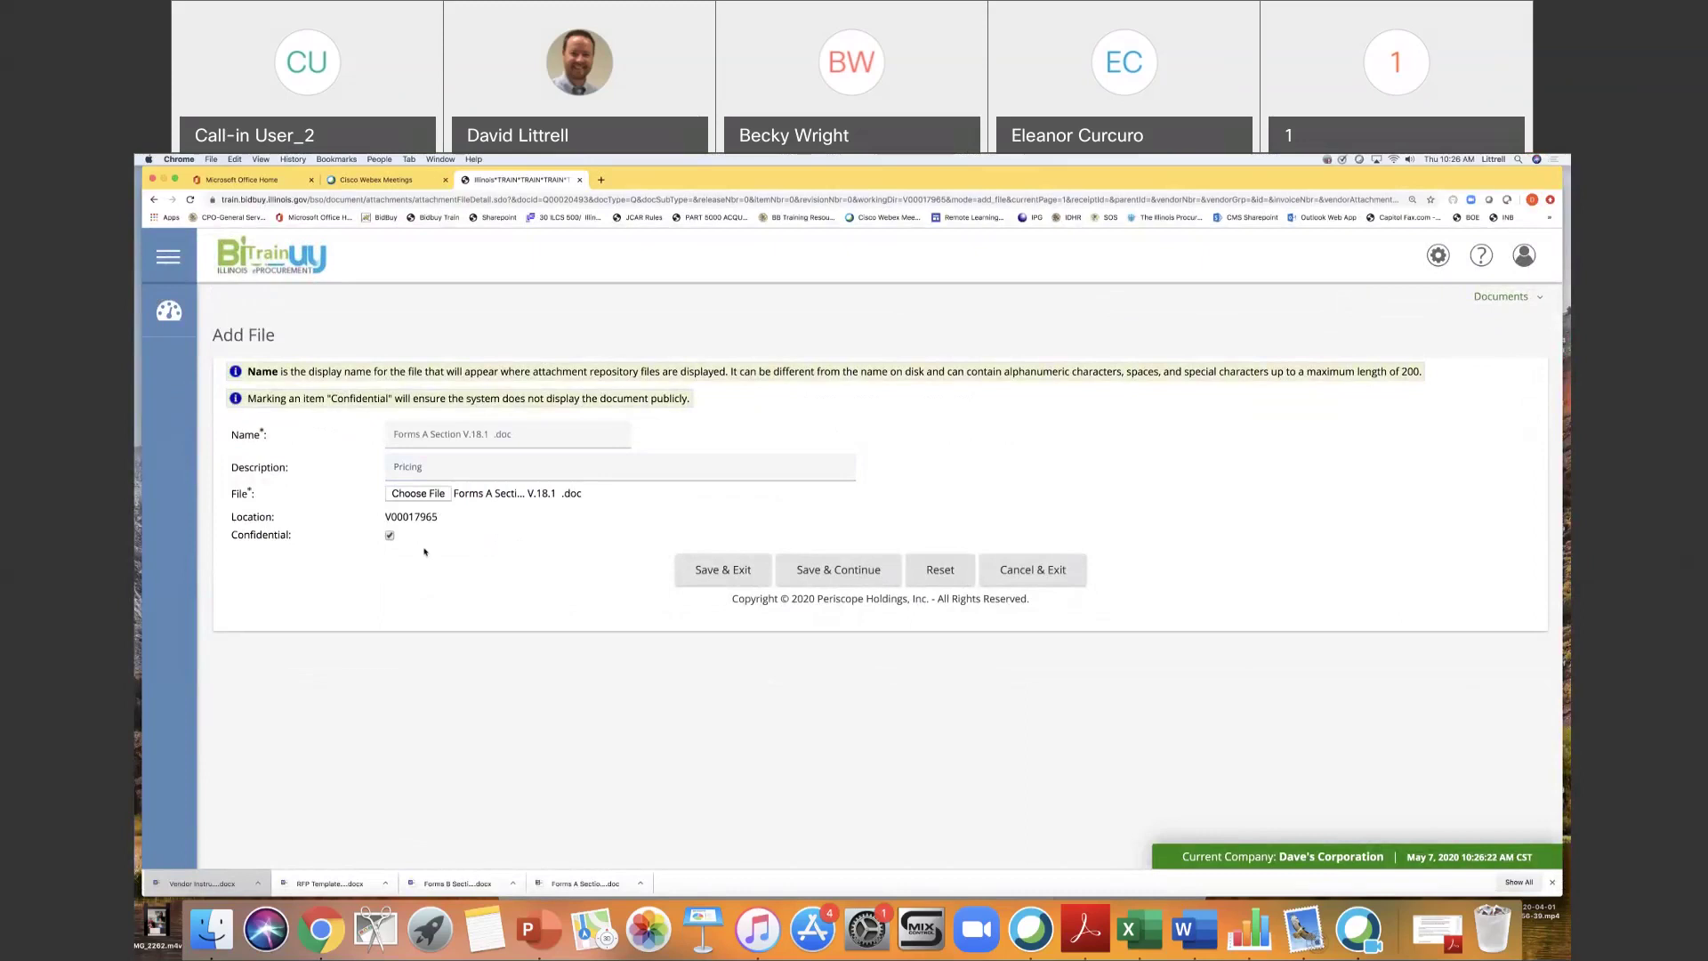
{"action": "left_click", "coordinate": [729, 572]}
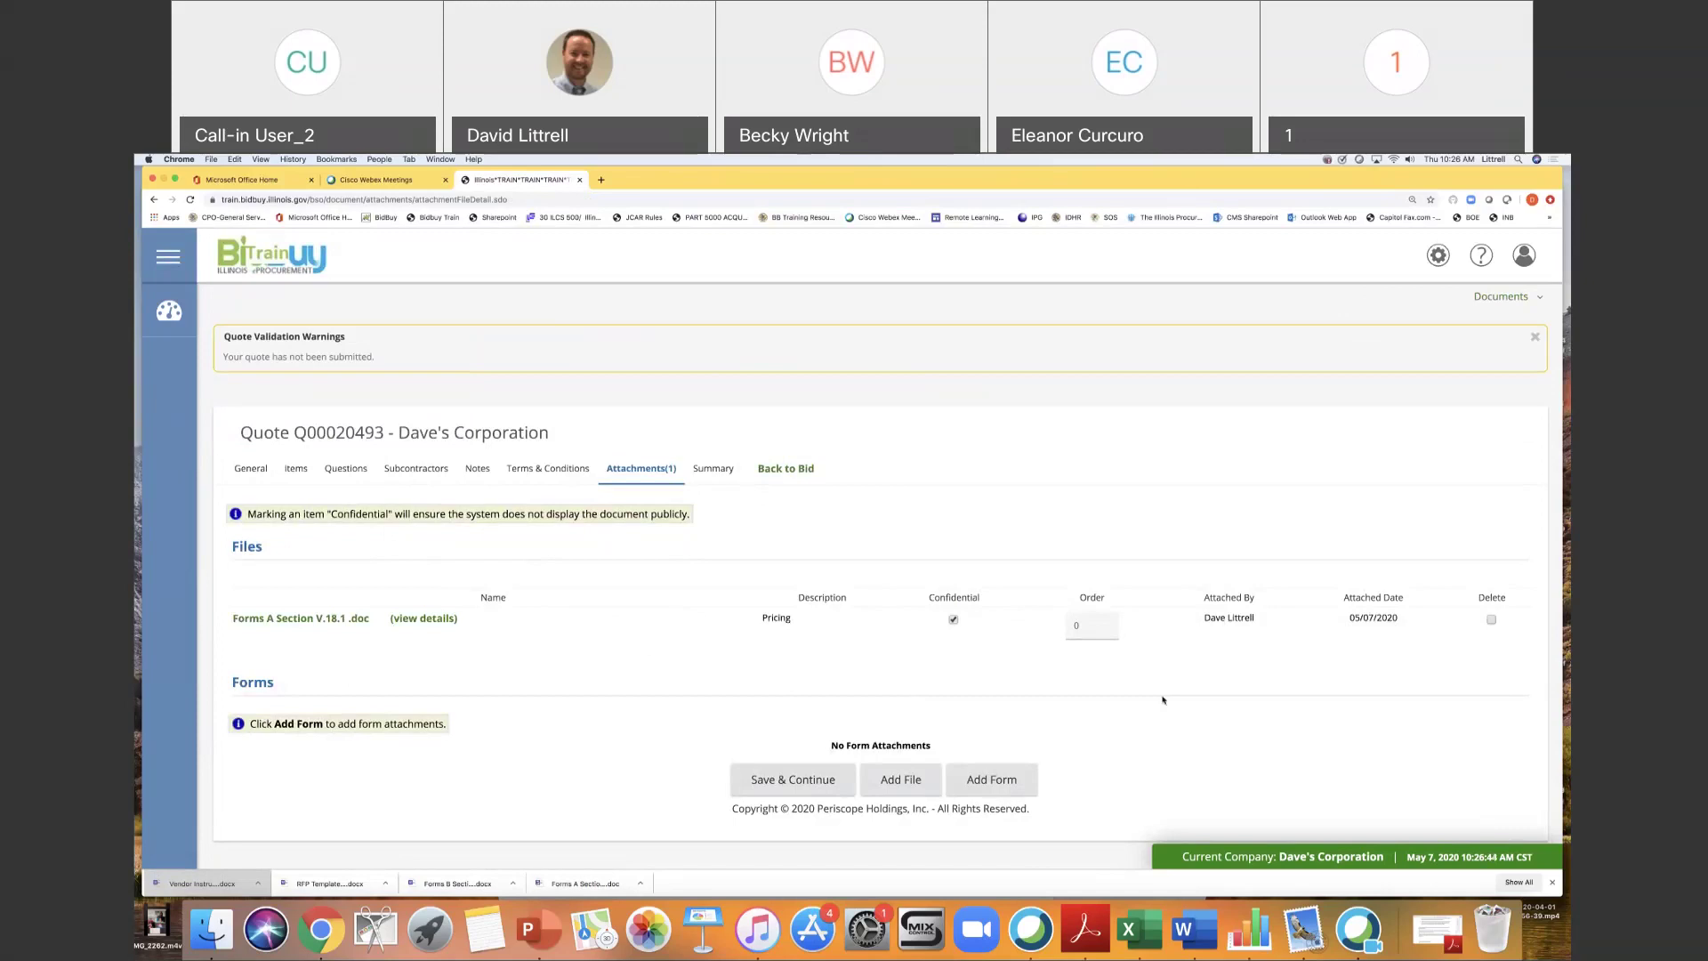
Review the pricing quote's summary, including its status, attachments and item information, then submit the quote and confirm the submission.
{"action": "left_click", "coordinate": [713, 469]}
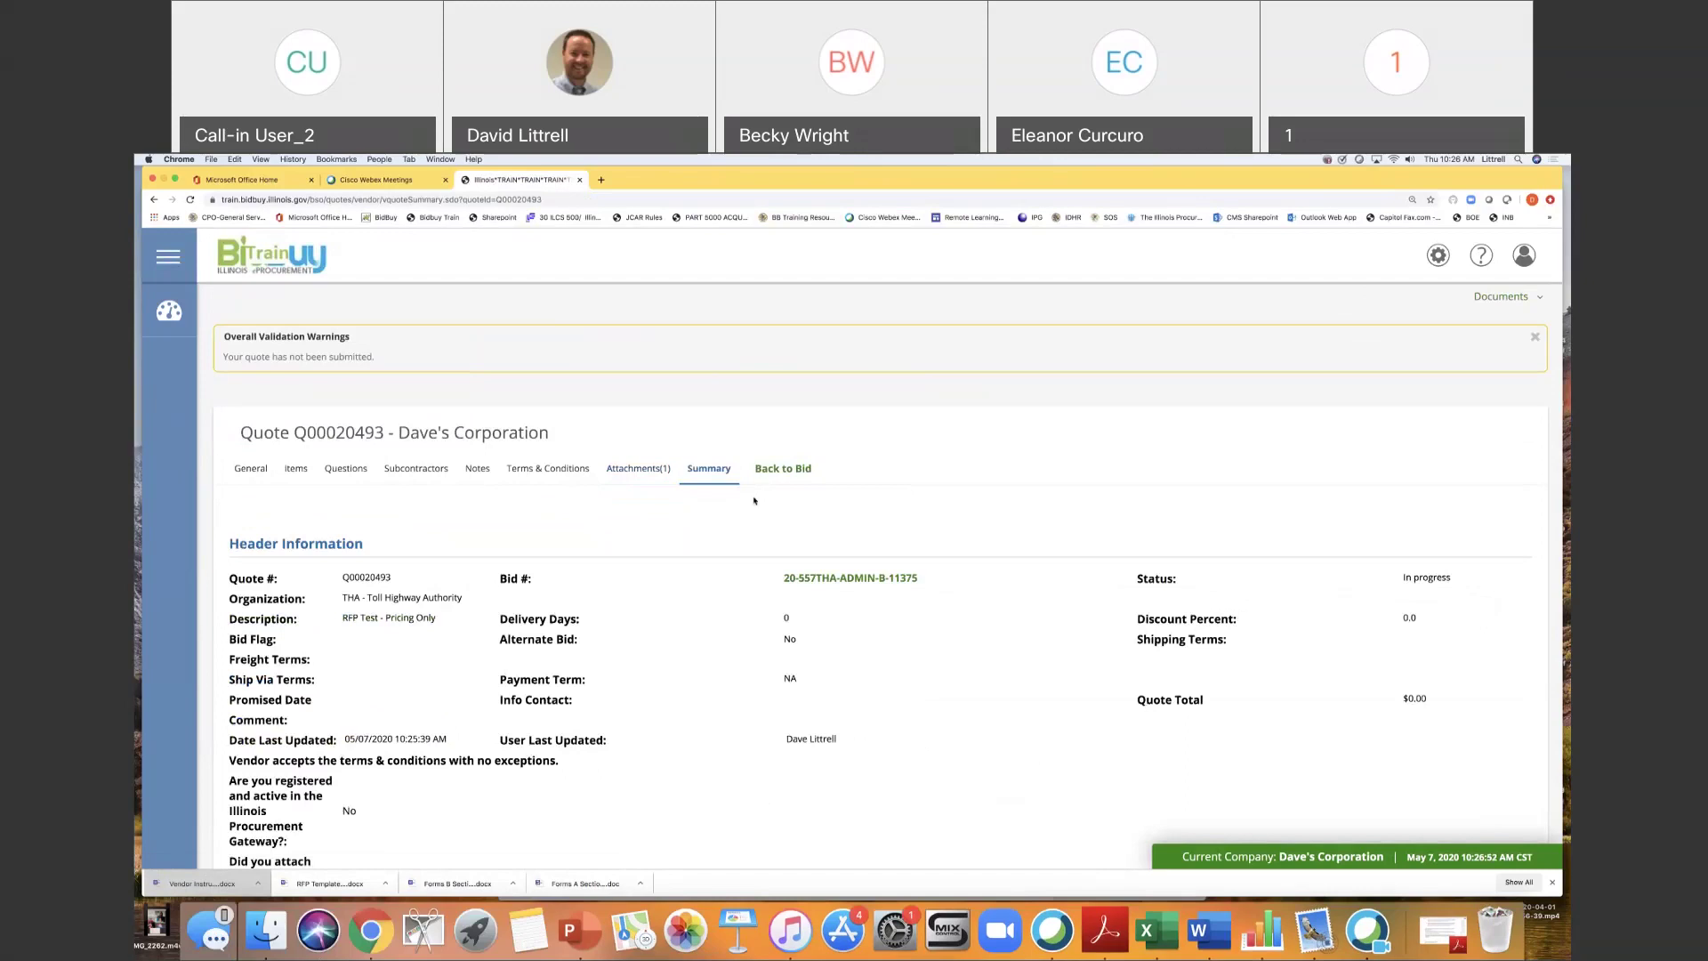
{"action": "left_click_drag", "start_coordinate": [1403, 578], "coordinate": [1453, 580]}
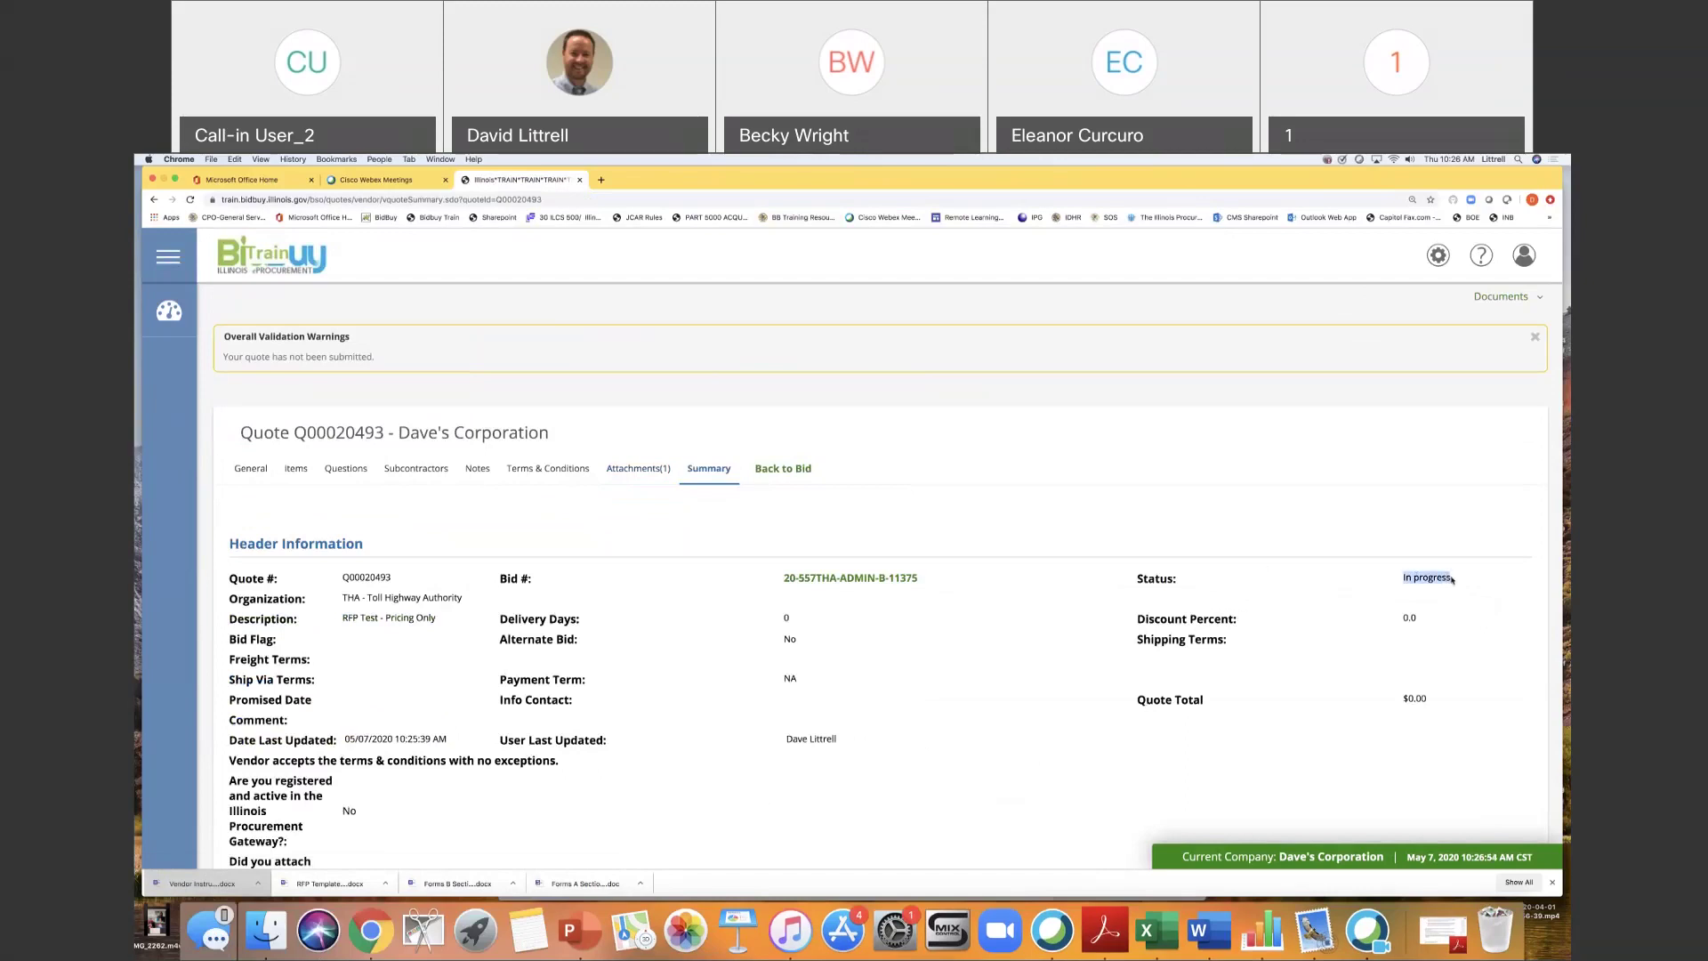
{"action": "left_click", "coordinate": [910, 517]}
{"action": "scroll", "coordinate": [894, 638], "scroll_direction": "down", "scroll_amount": 10}
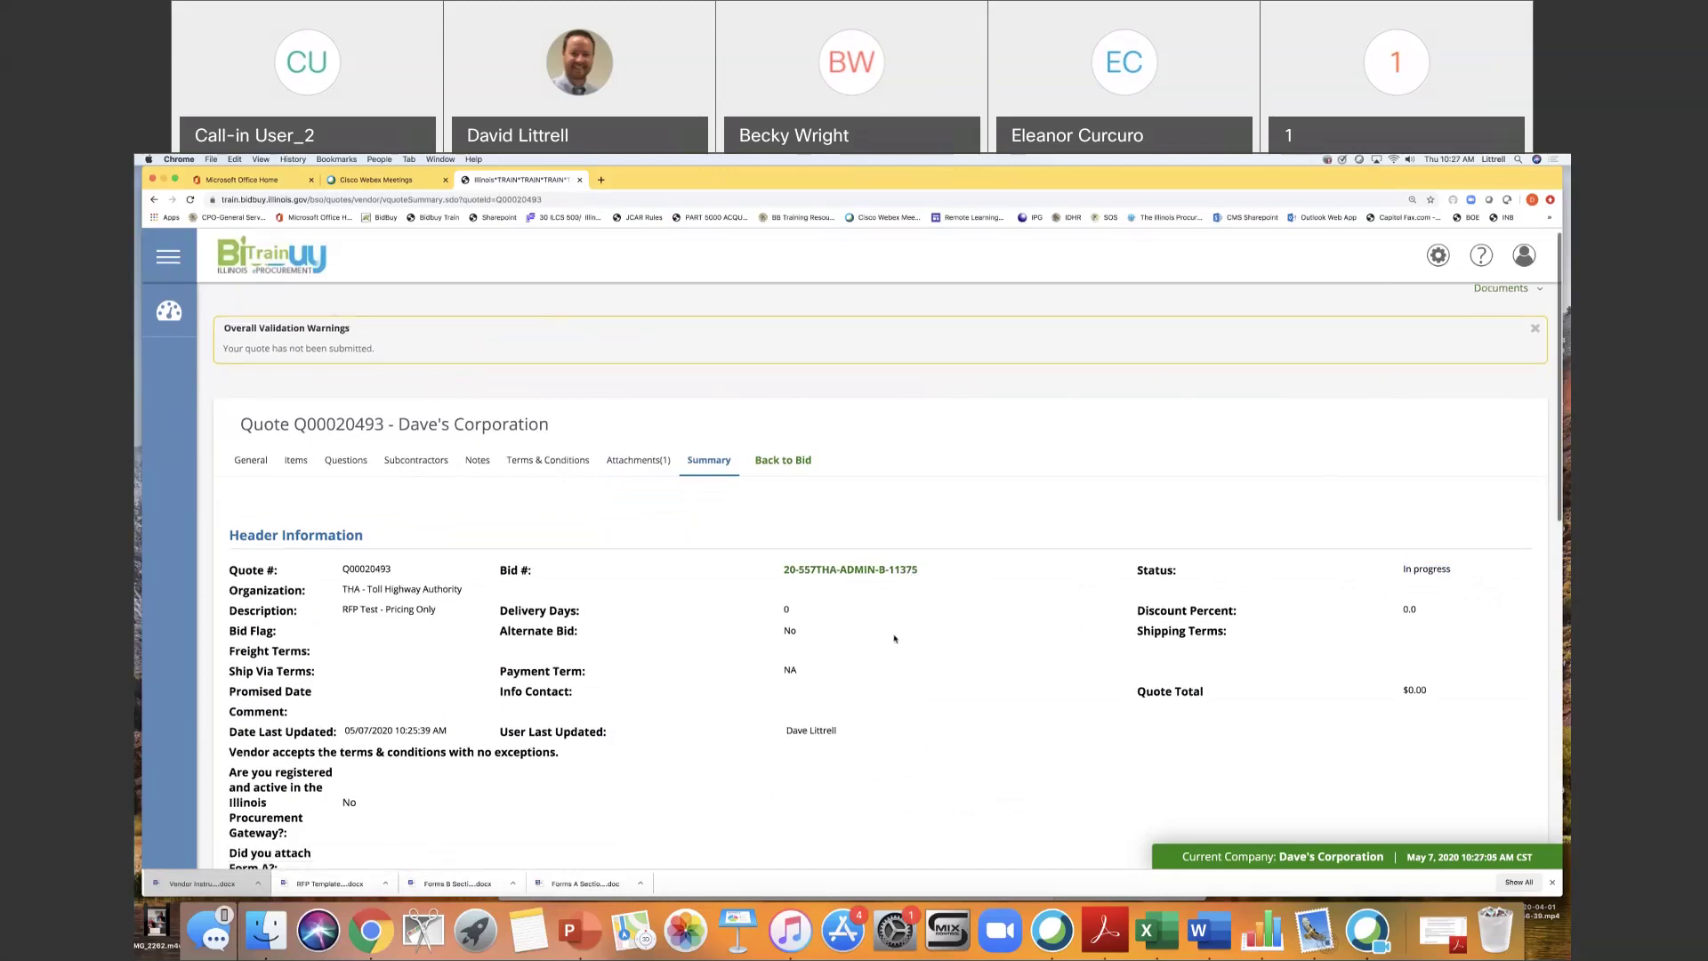
{"action": "scroll", "coordinate": [894, 638], "scroll_direction": "down", "scroll_amount": 5}
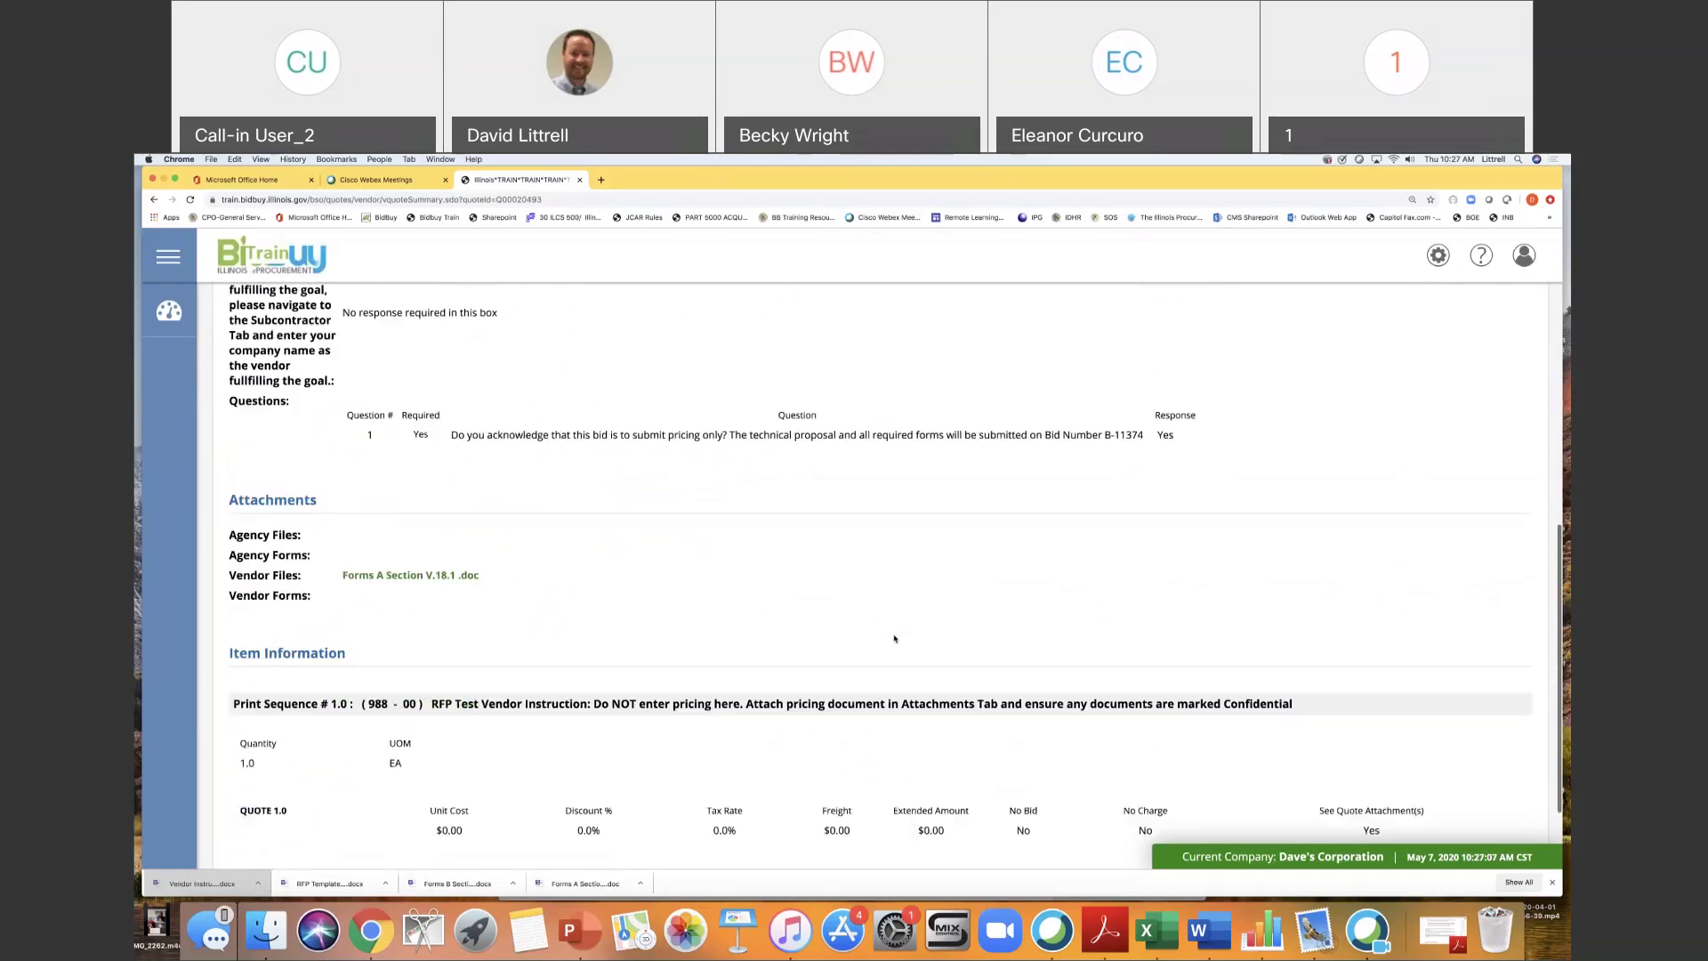
{"action": "left_click", "coordinate": [849, 787]}
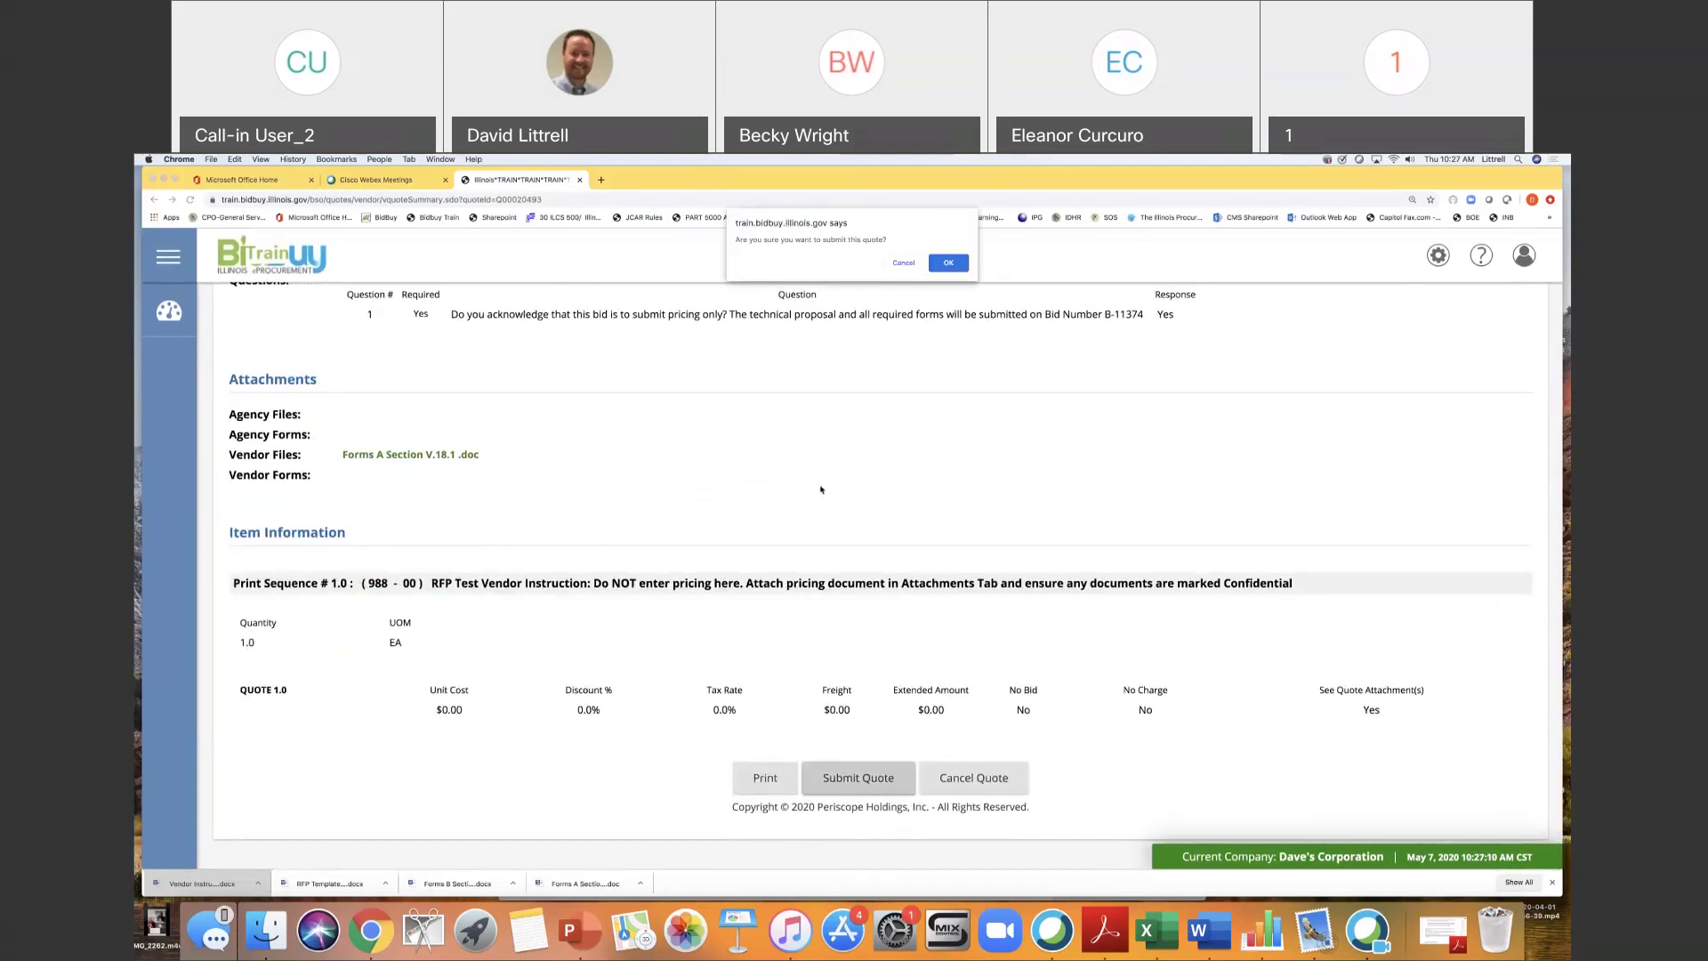
{"action": "left_click", "coordinate": [948, 264]}
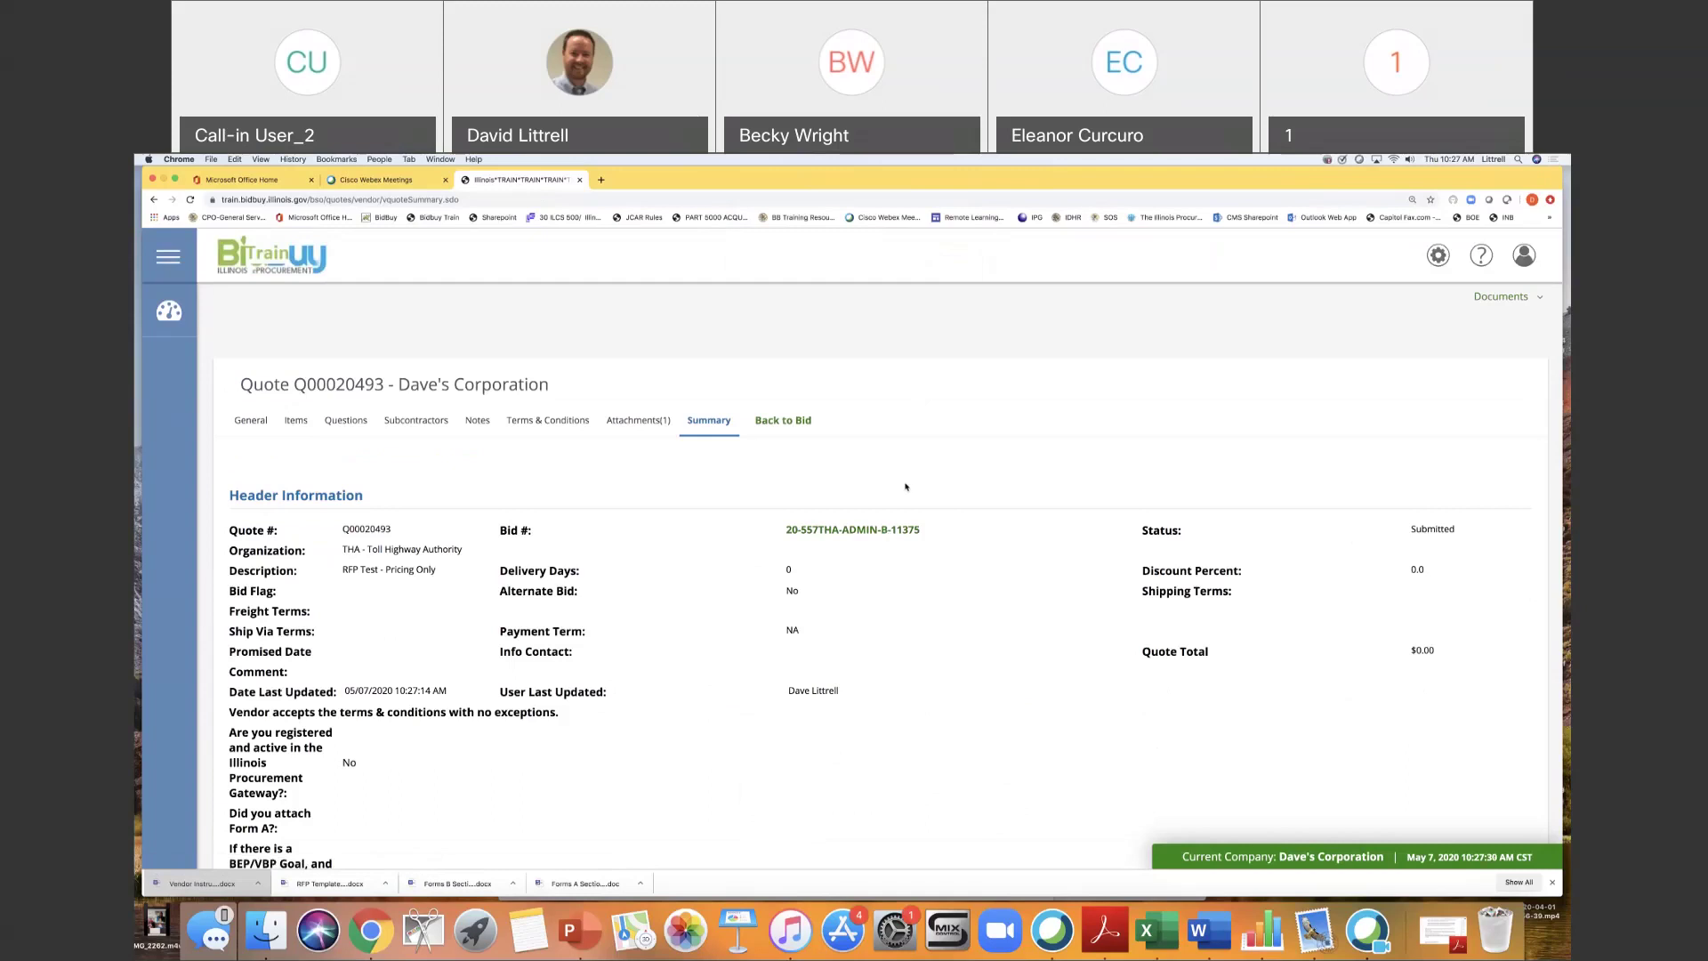
Look through the submitted quote's summary down to the withdrawal option, then return to the bid.
{"action": "scroll", "coordinate": [906, 486], "scroll_direction": "down", "scroll_amount": 5}
{"action": "scroll", "coordinate": [904, 486], "scroll_direction": "down", "scroll_amount": 6}
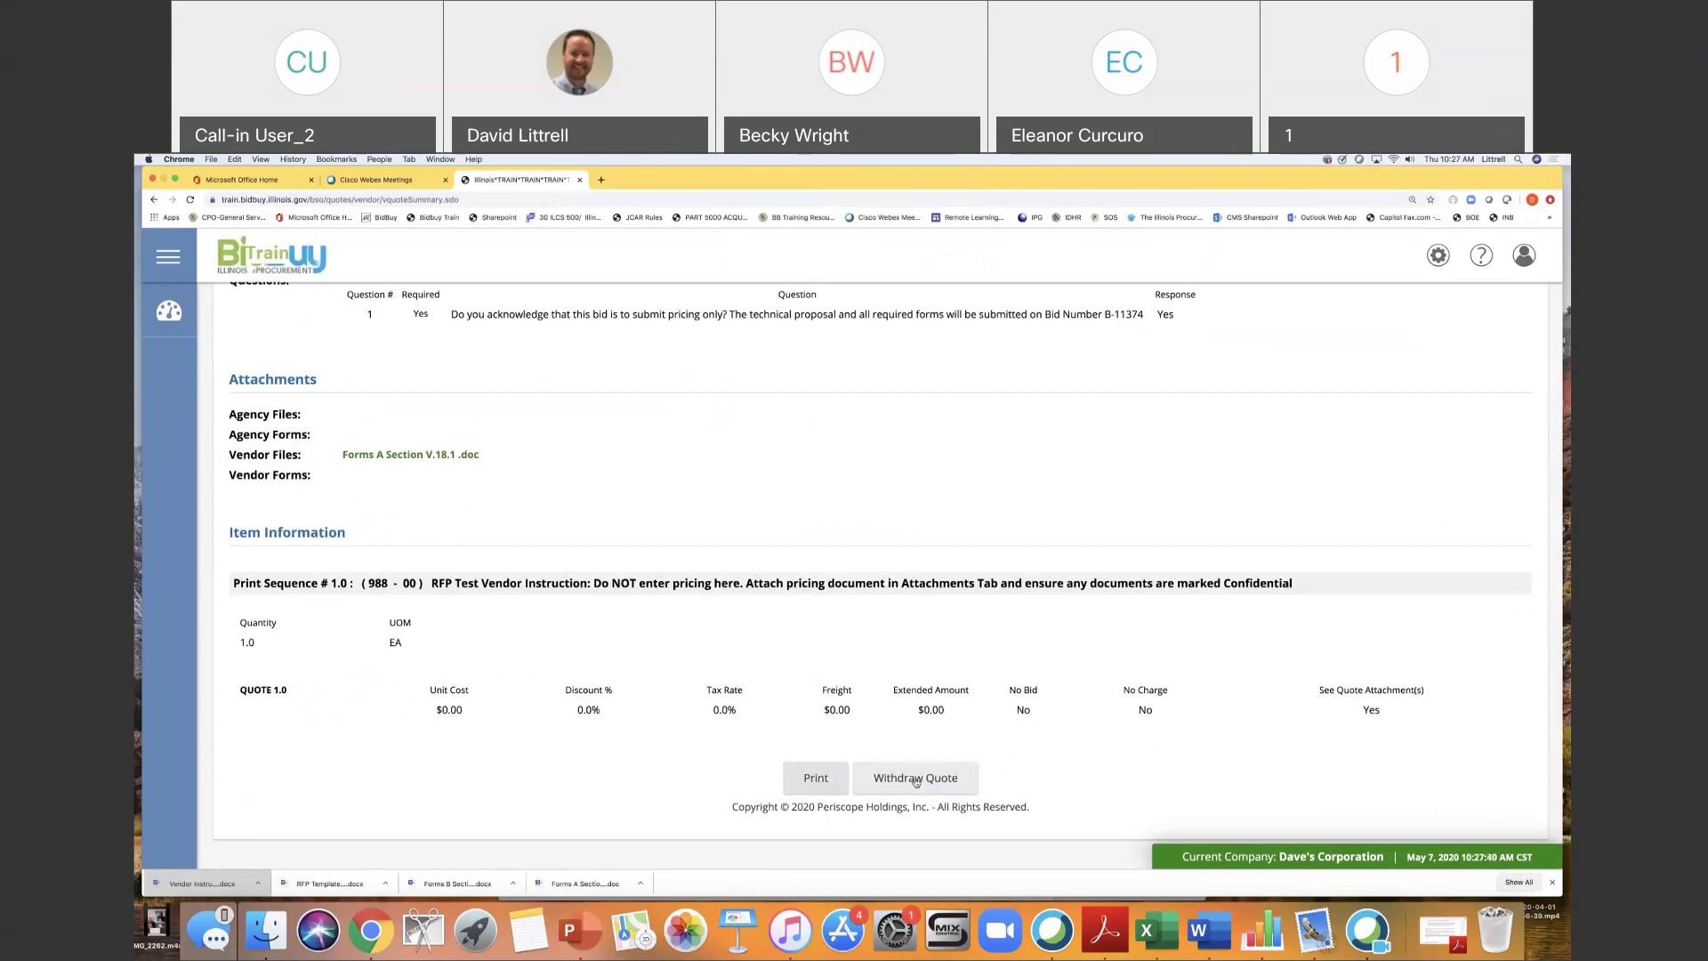
{"action": "scroll", "coordinate": [833, 402], "scroll_direction": "up", "scroll_amount": 3}
{"action": "scroll", "coordinate": [832, 403], "scroll_direction": "up", "scroll_amount": 10}
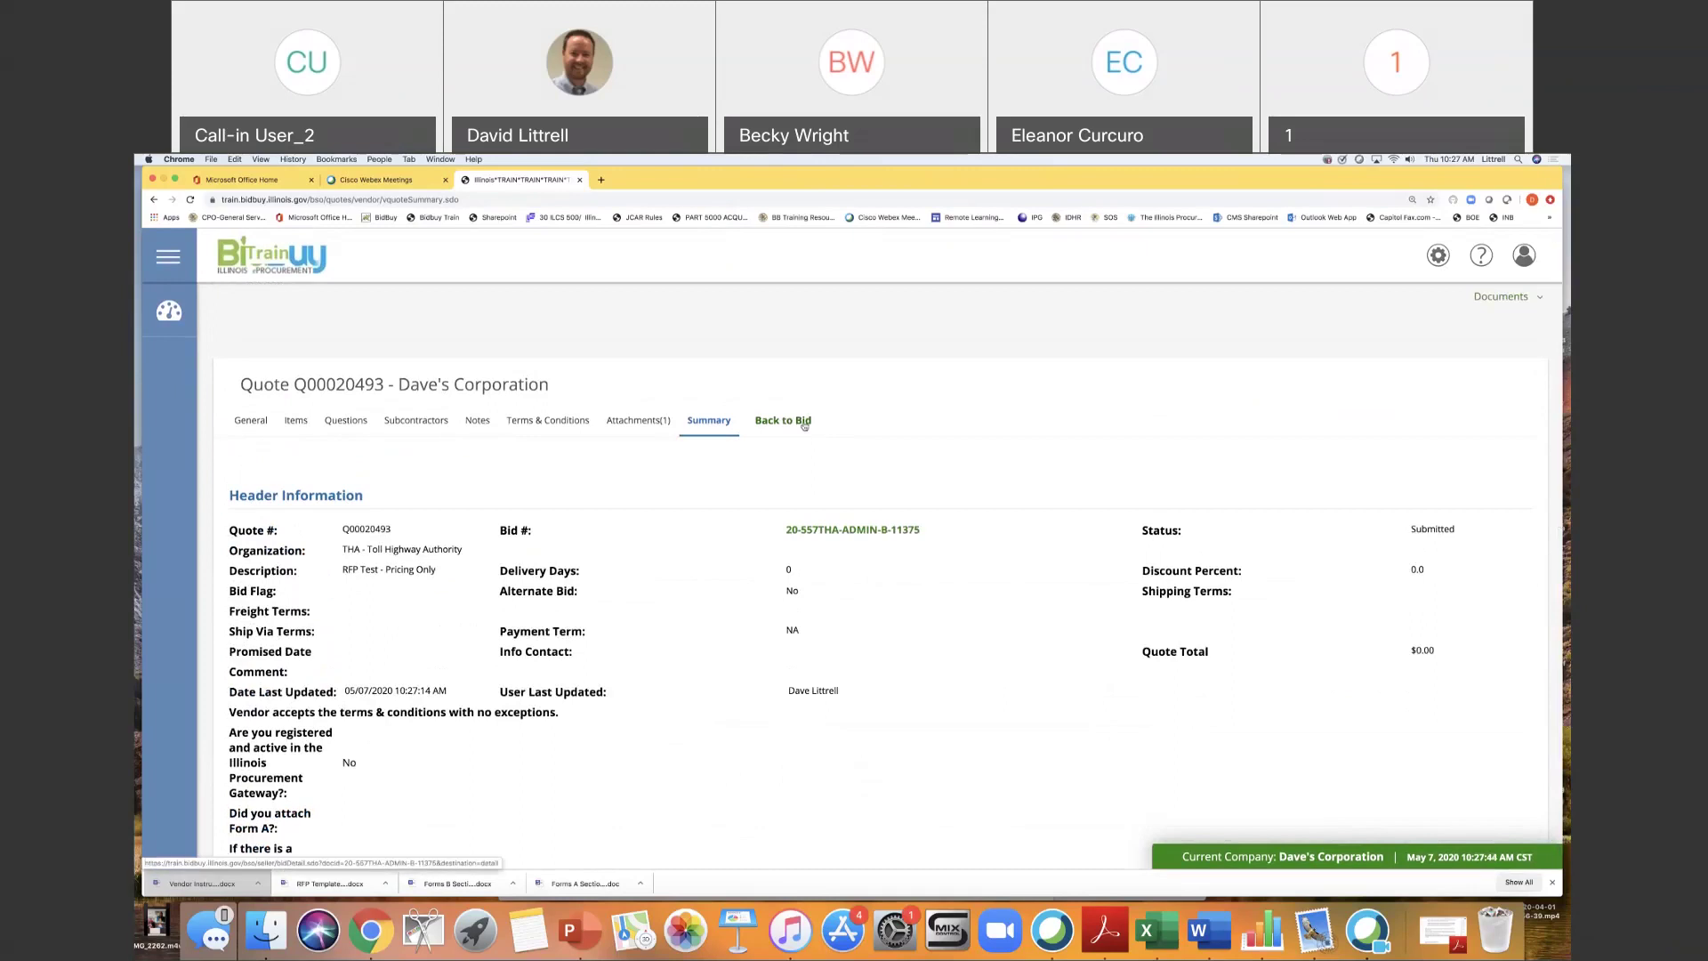
{"action": "left_click", "coordinate": [805, 425]}
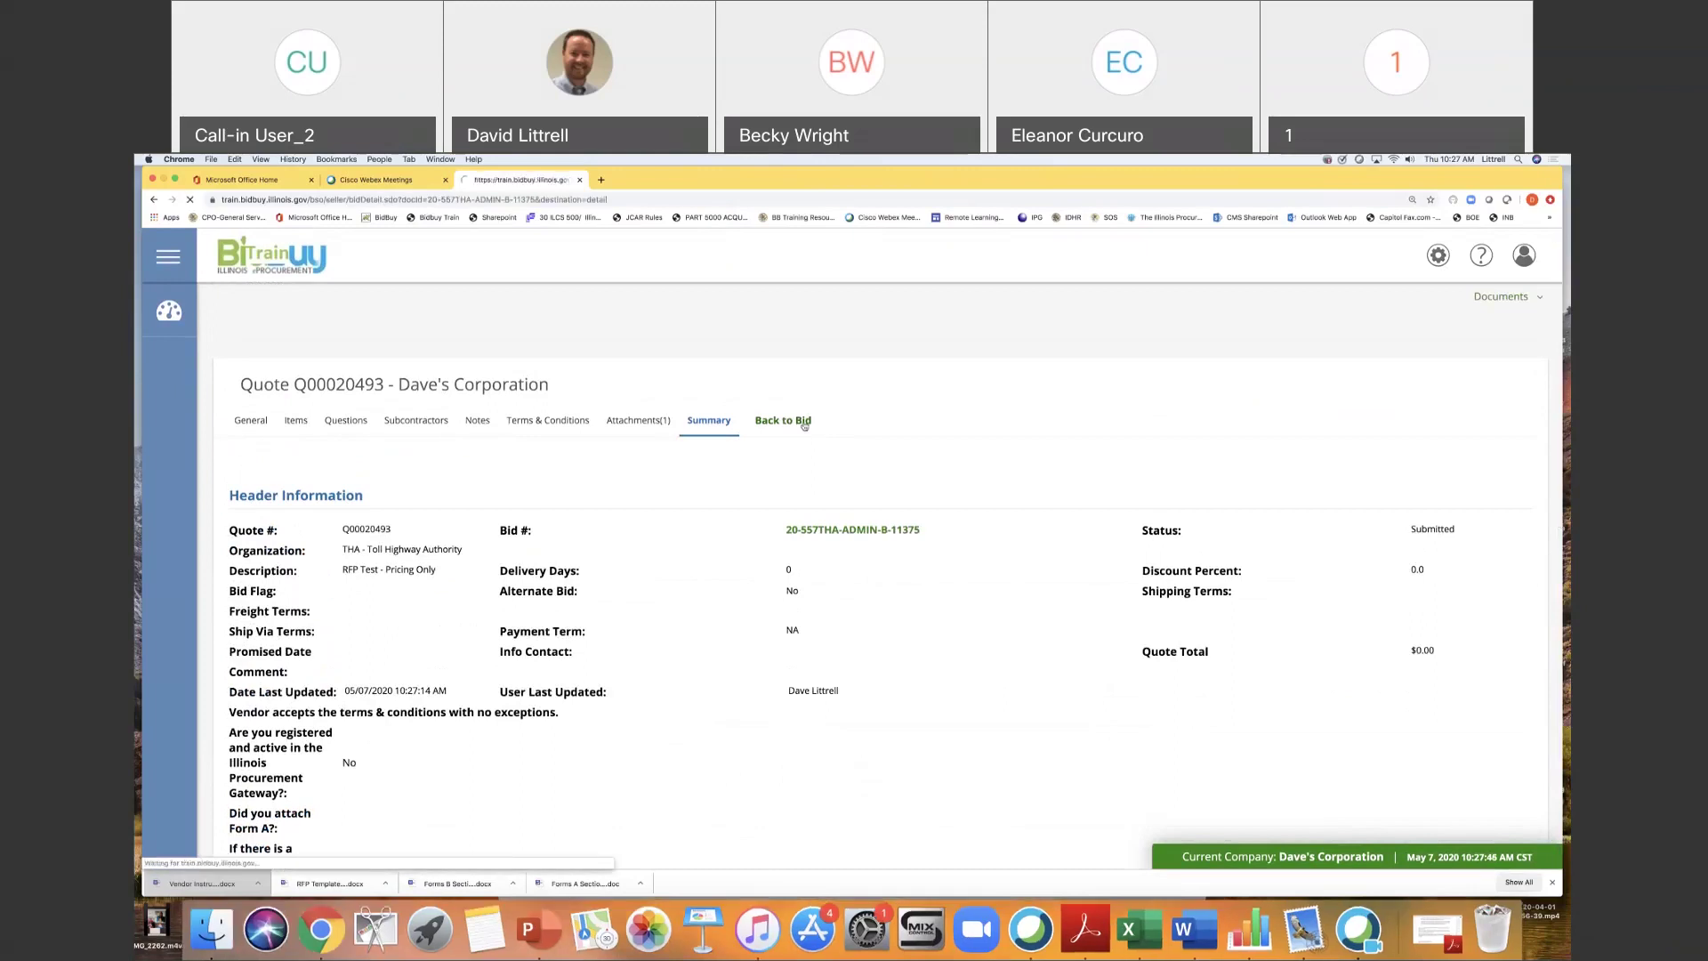